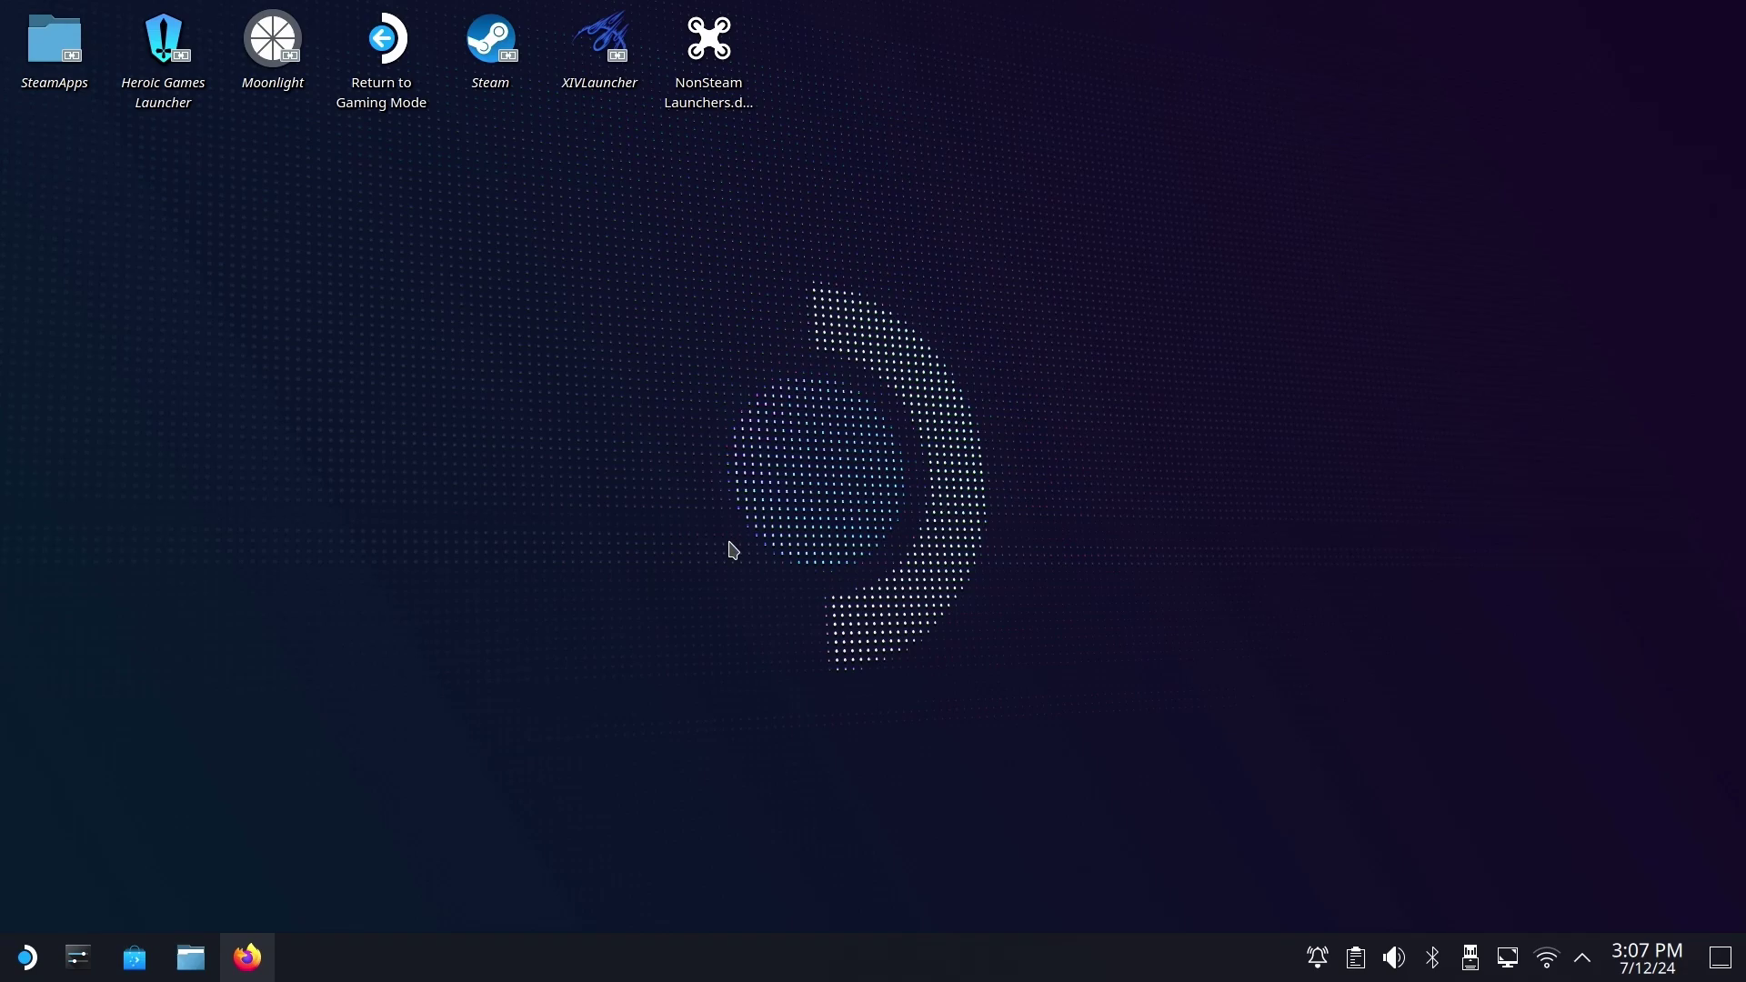
Check the contents of the Hoyo folder on the removable drive primary, return to the drive's root and minimize the file manager.
{"action": "left_click_drag", "start_coordinate": [451, 684], "coordinate": [787, 462]}
{"action": "left_click", "coordinate": [191, 961]}
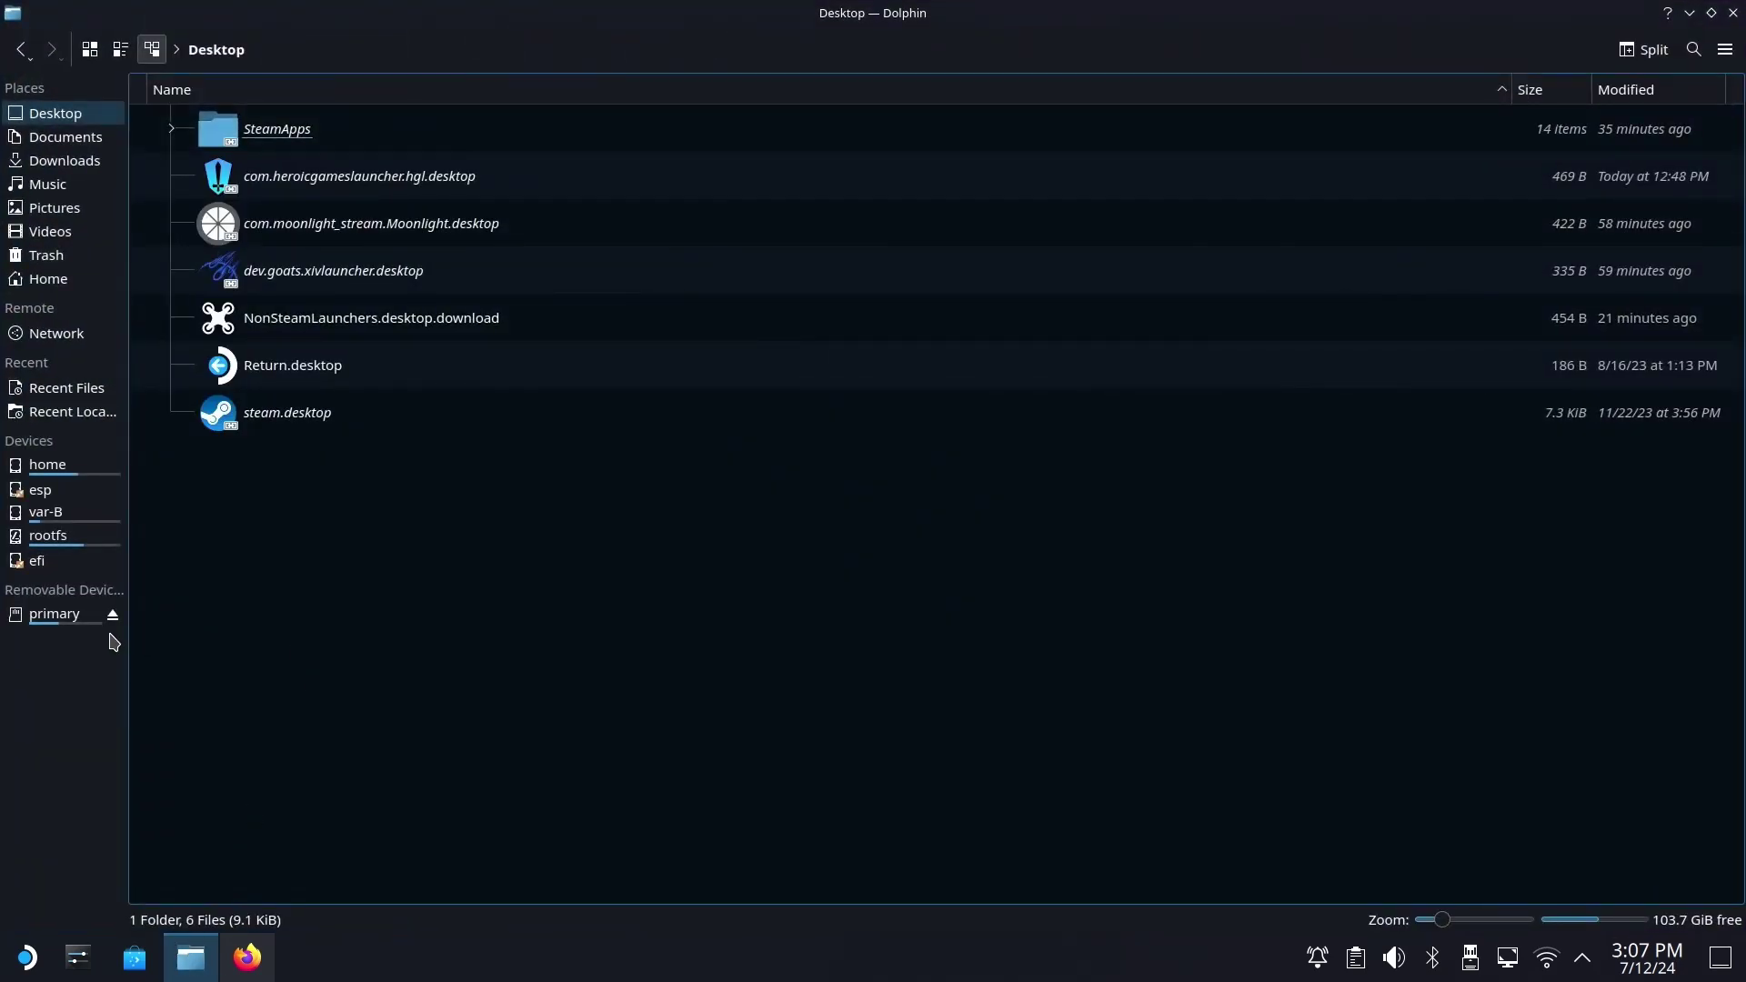
{"action": "left_click", "coordinate": [61, 706]}
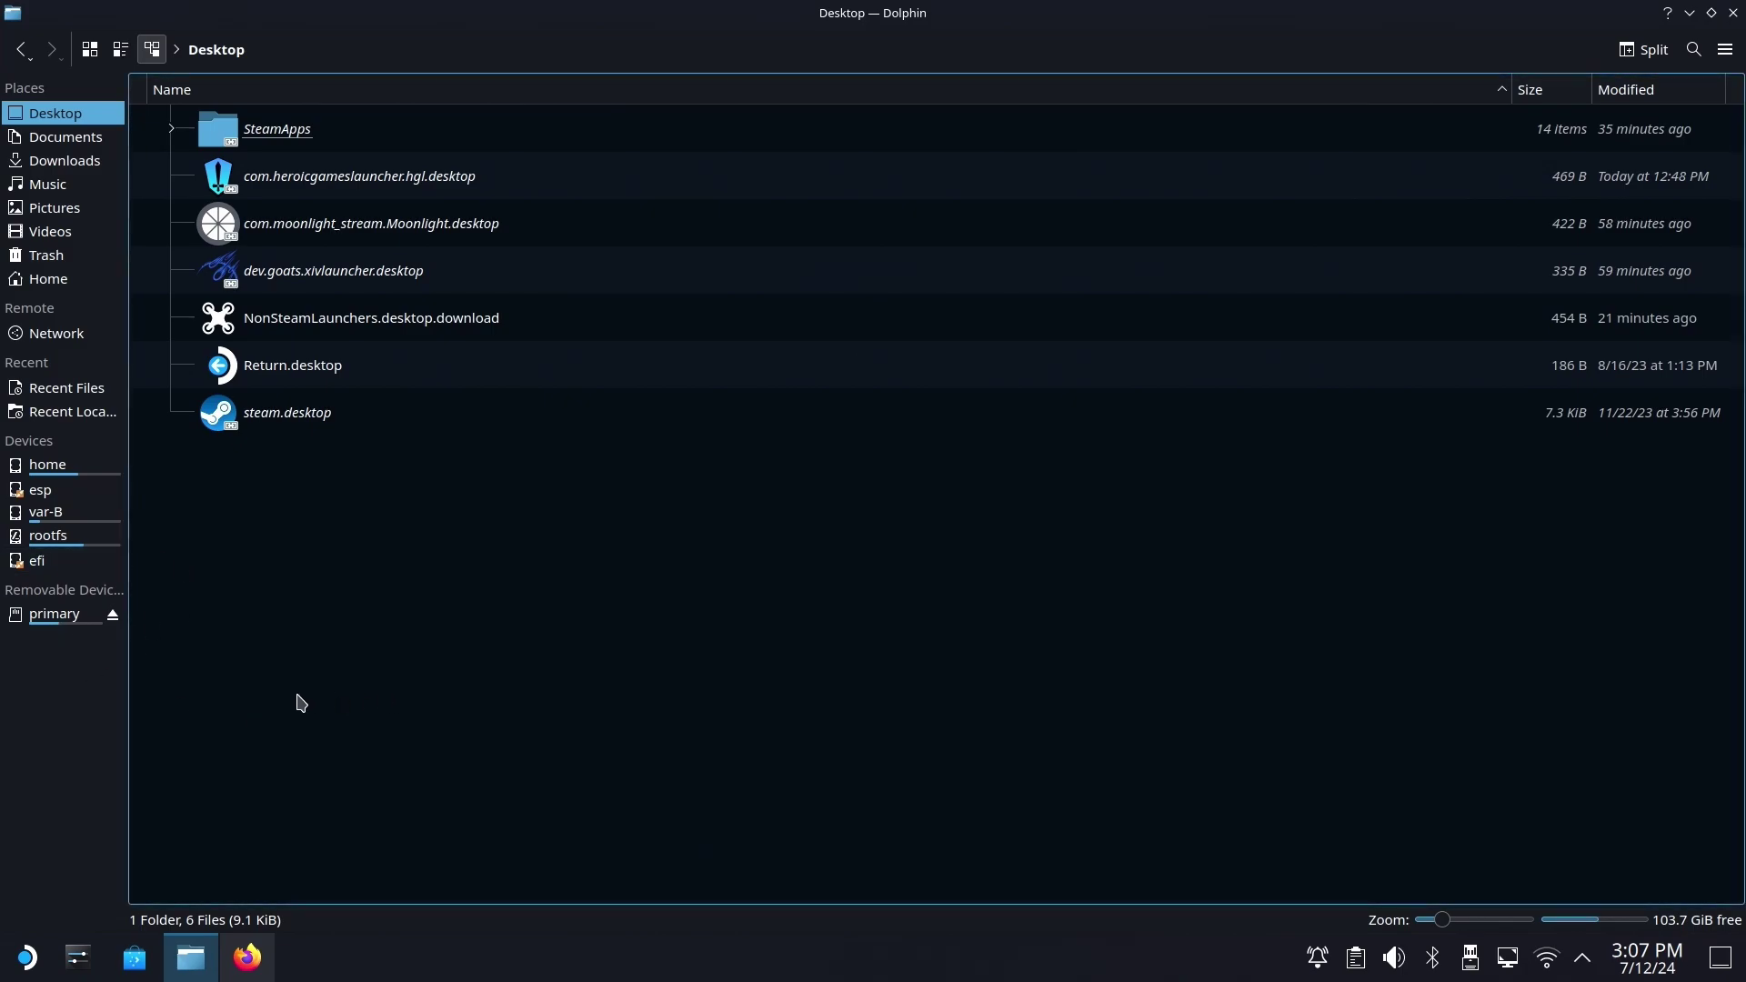
{"action": "left_click", "coordinate": [47, 623]}
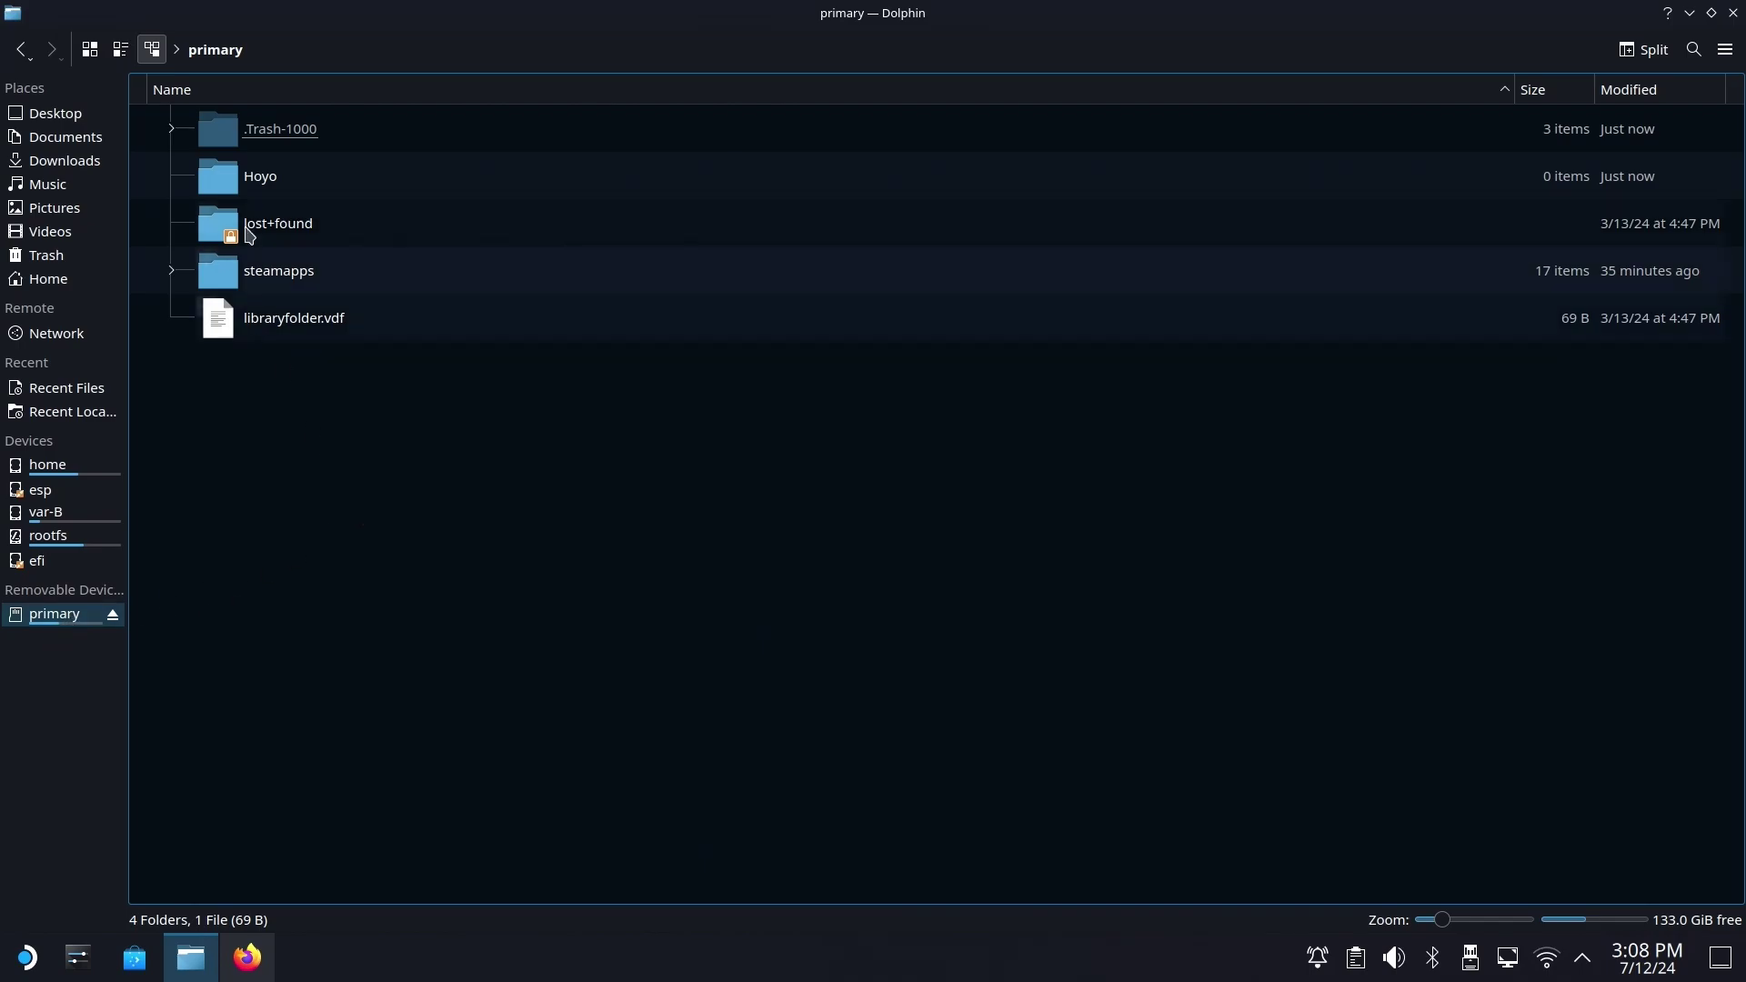
{"action": "double_click", "coordinate": [274, 187]}
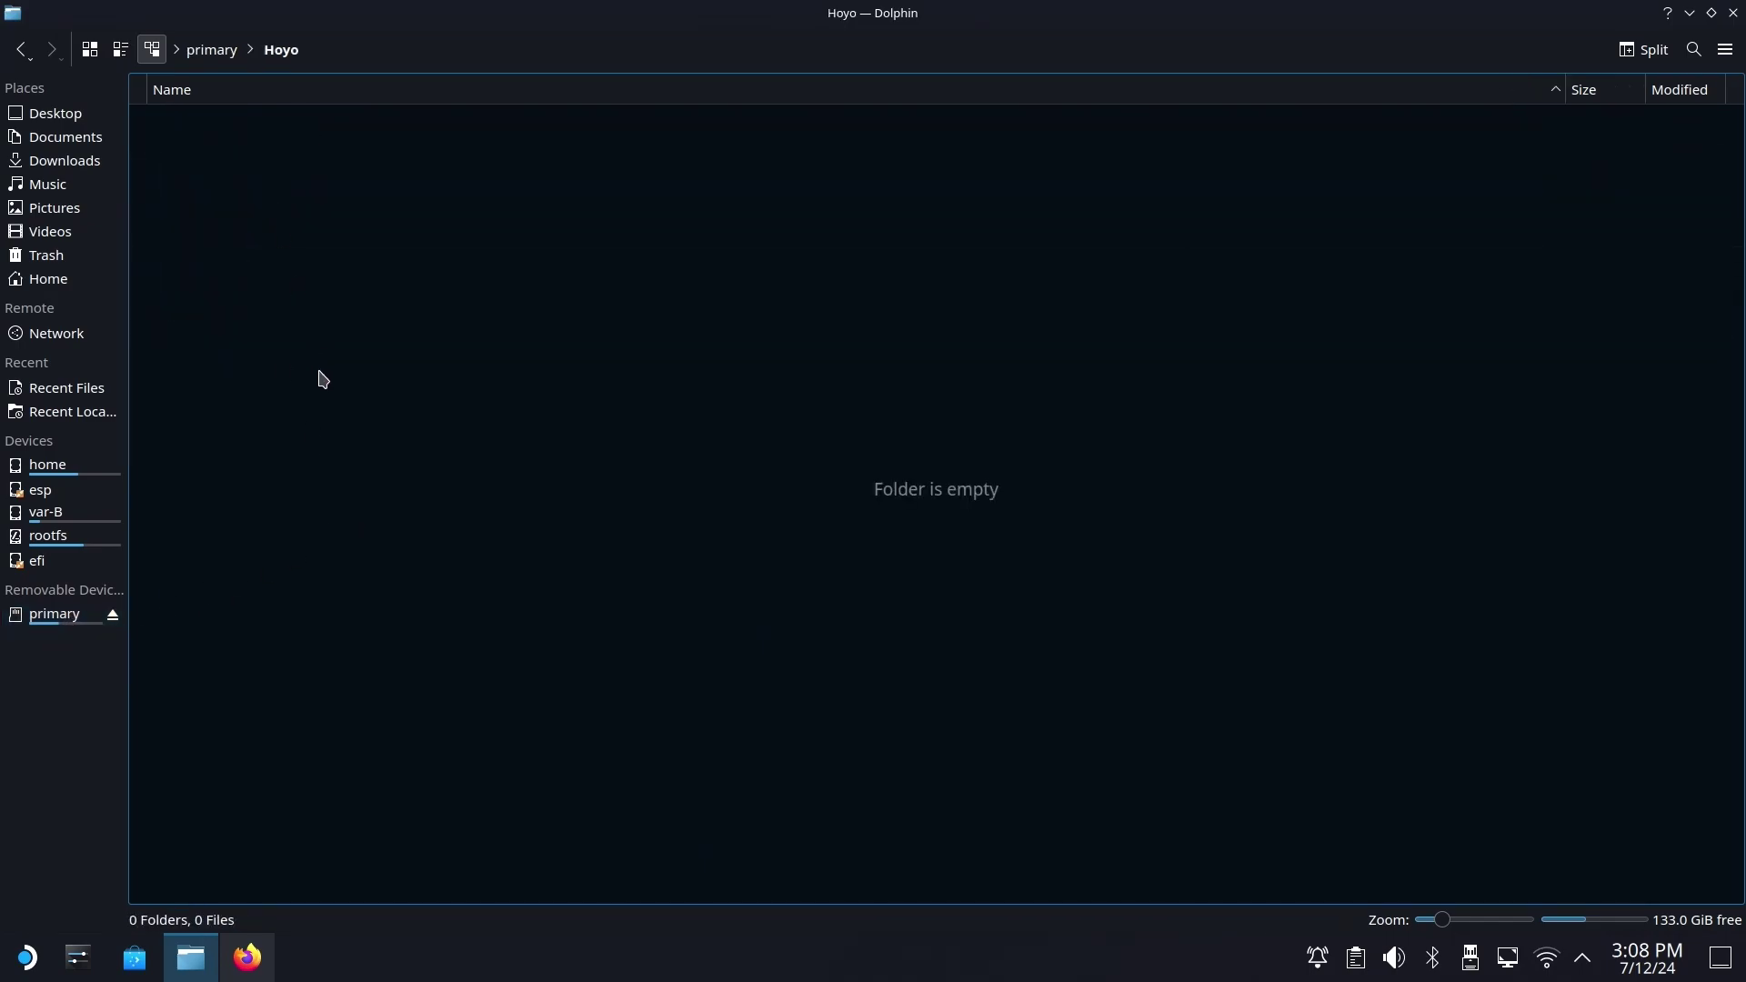
{"action": "key", "text": "alt+Left"}
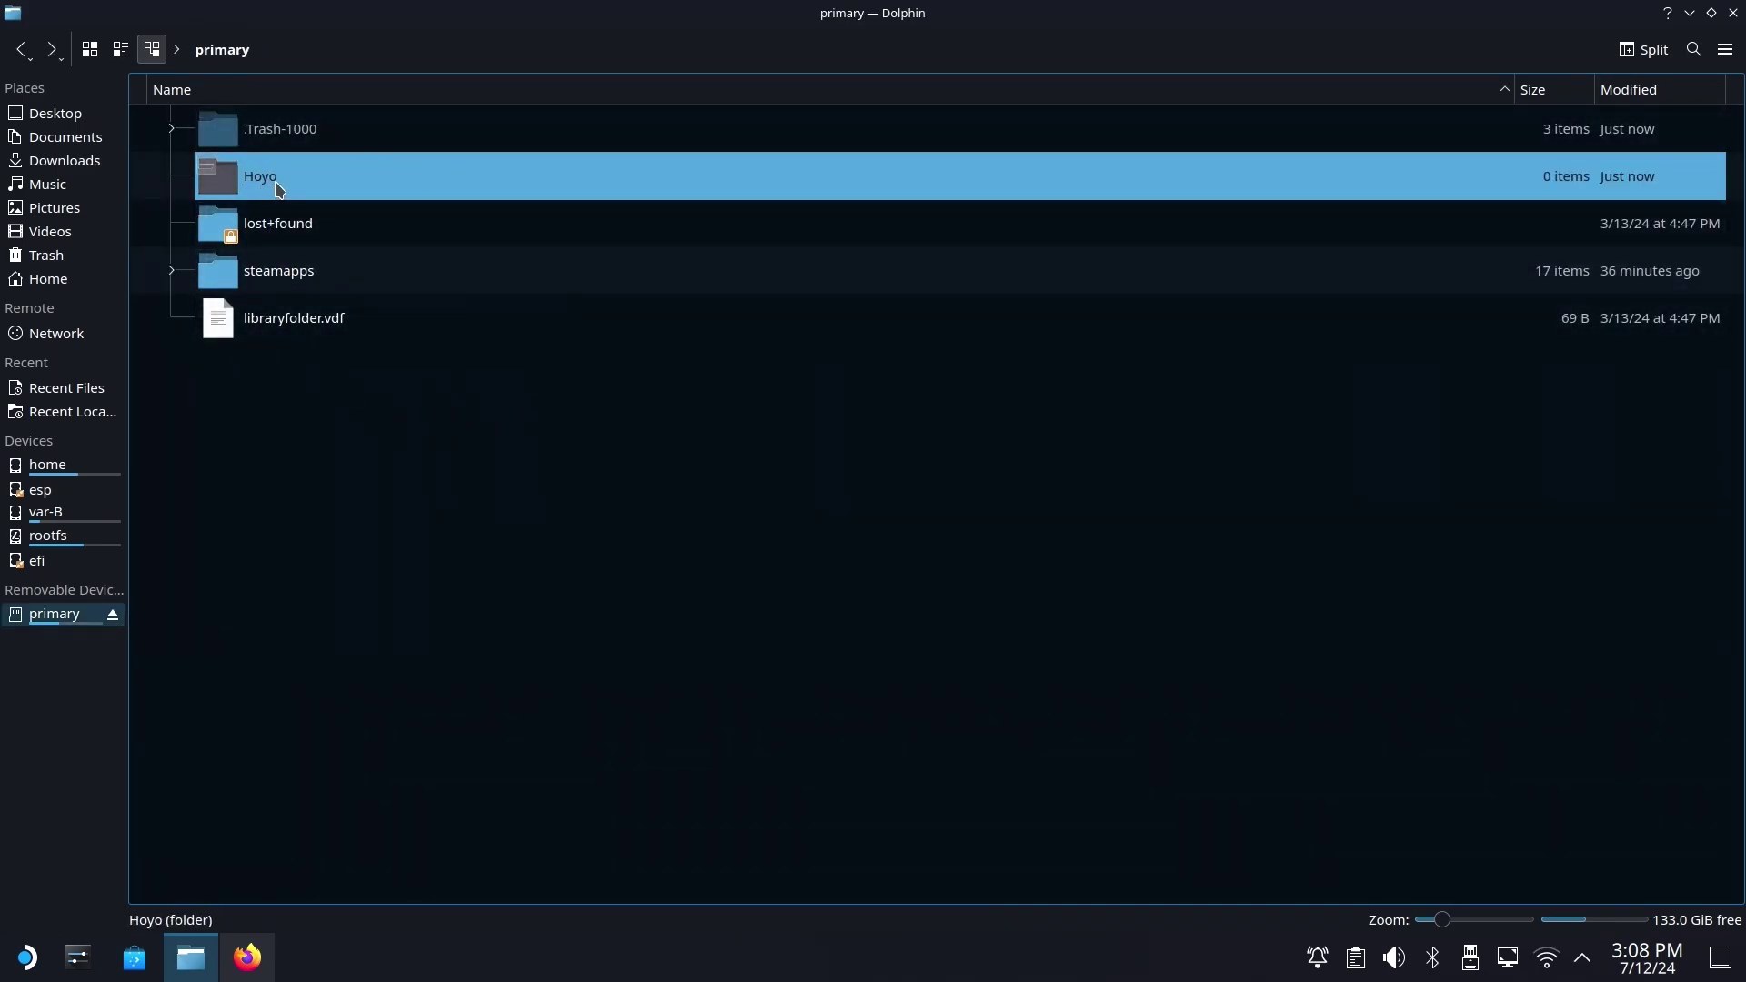
{"action": "left_click", "coordinate": [459, 502]}
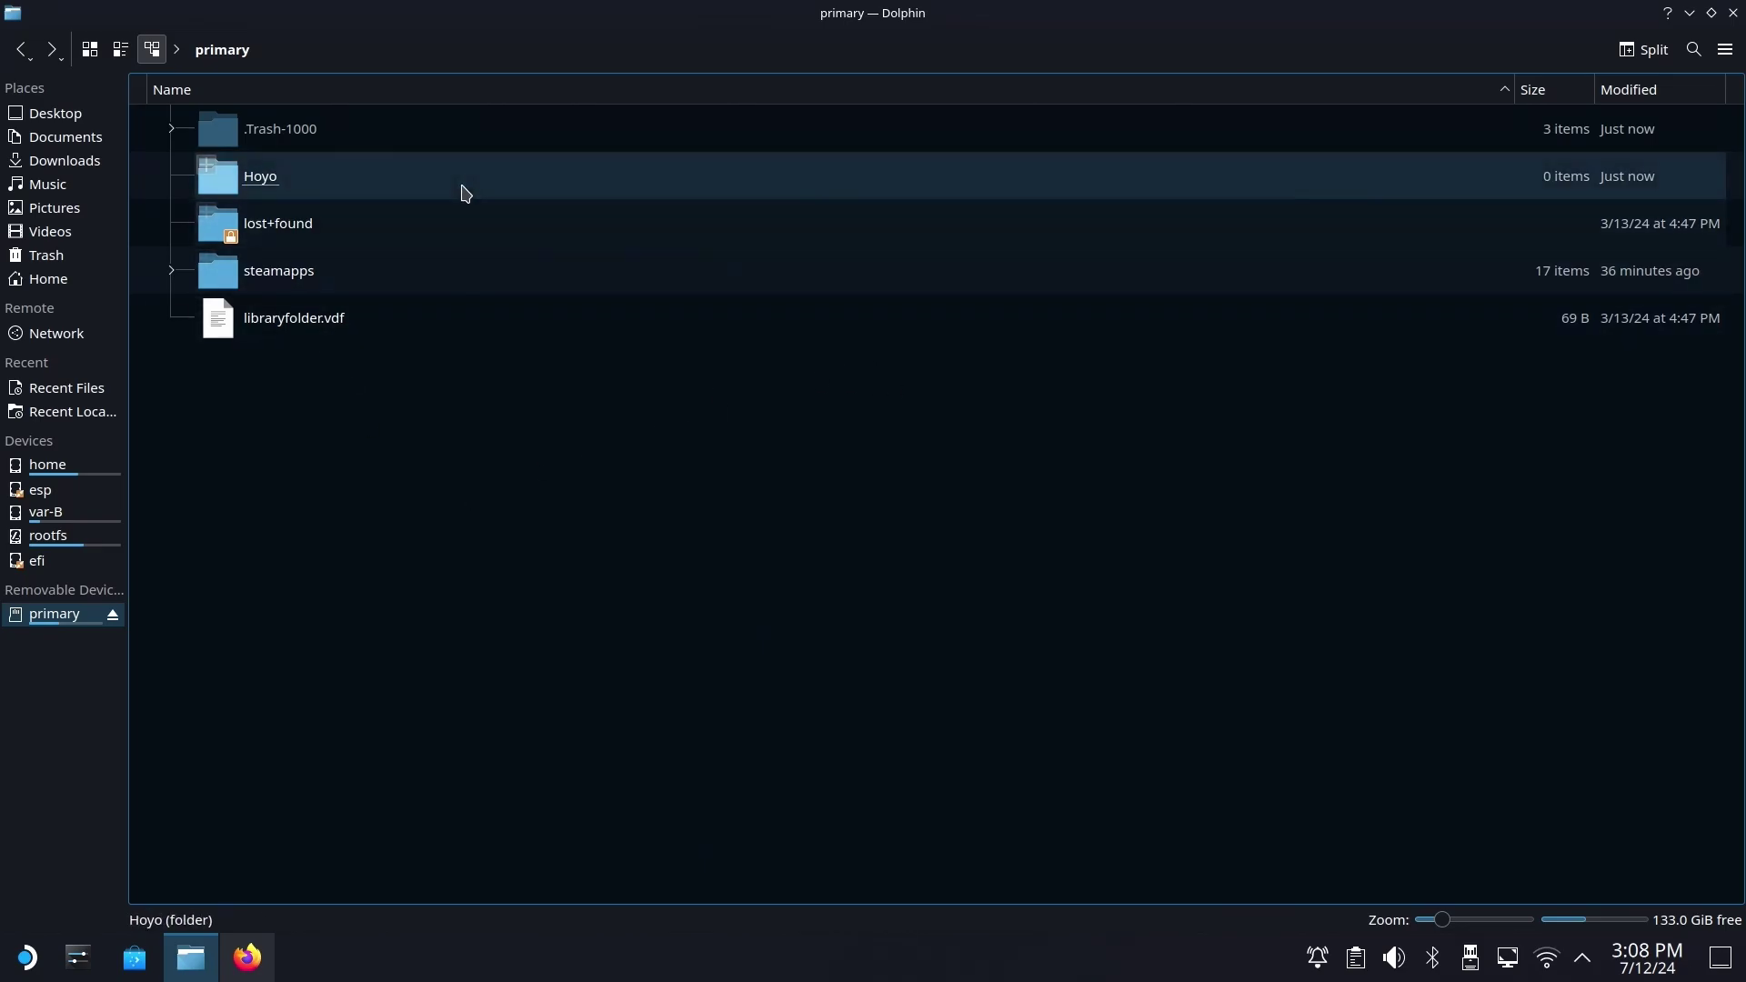
{"action": "left_click", "coordinate": [1691, 12]}
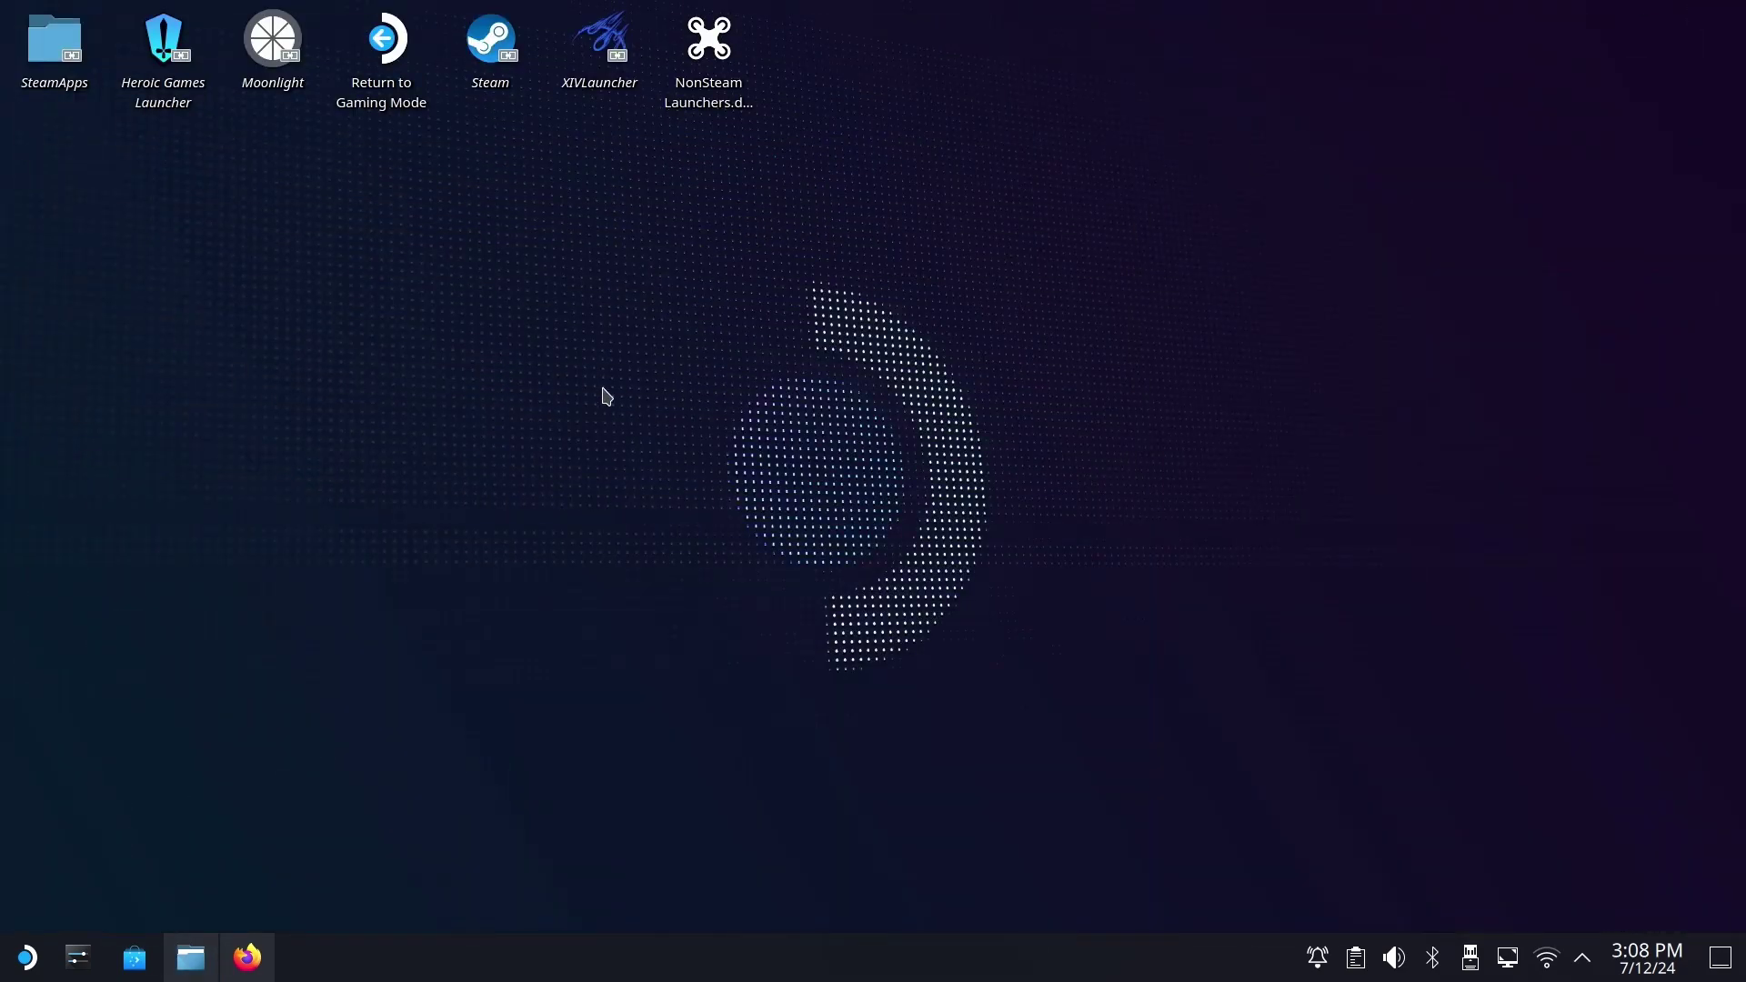
Search the Discover software store for heroic, then close the store.
{"action": "left_click_drag", "start_coordinate": [375, 373], "coordinate": [211, 243]}
{"action": "left_click", "coordinate": [133, 959]}
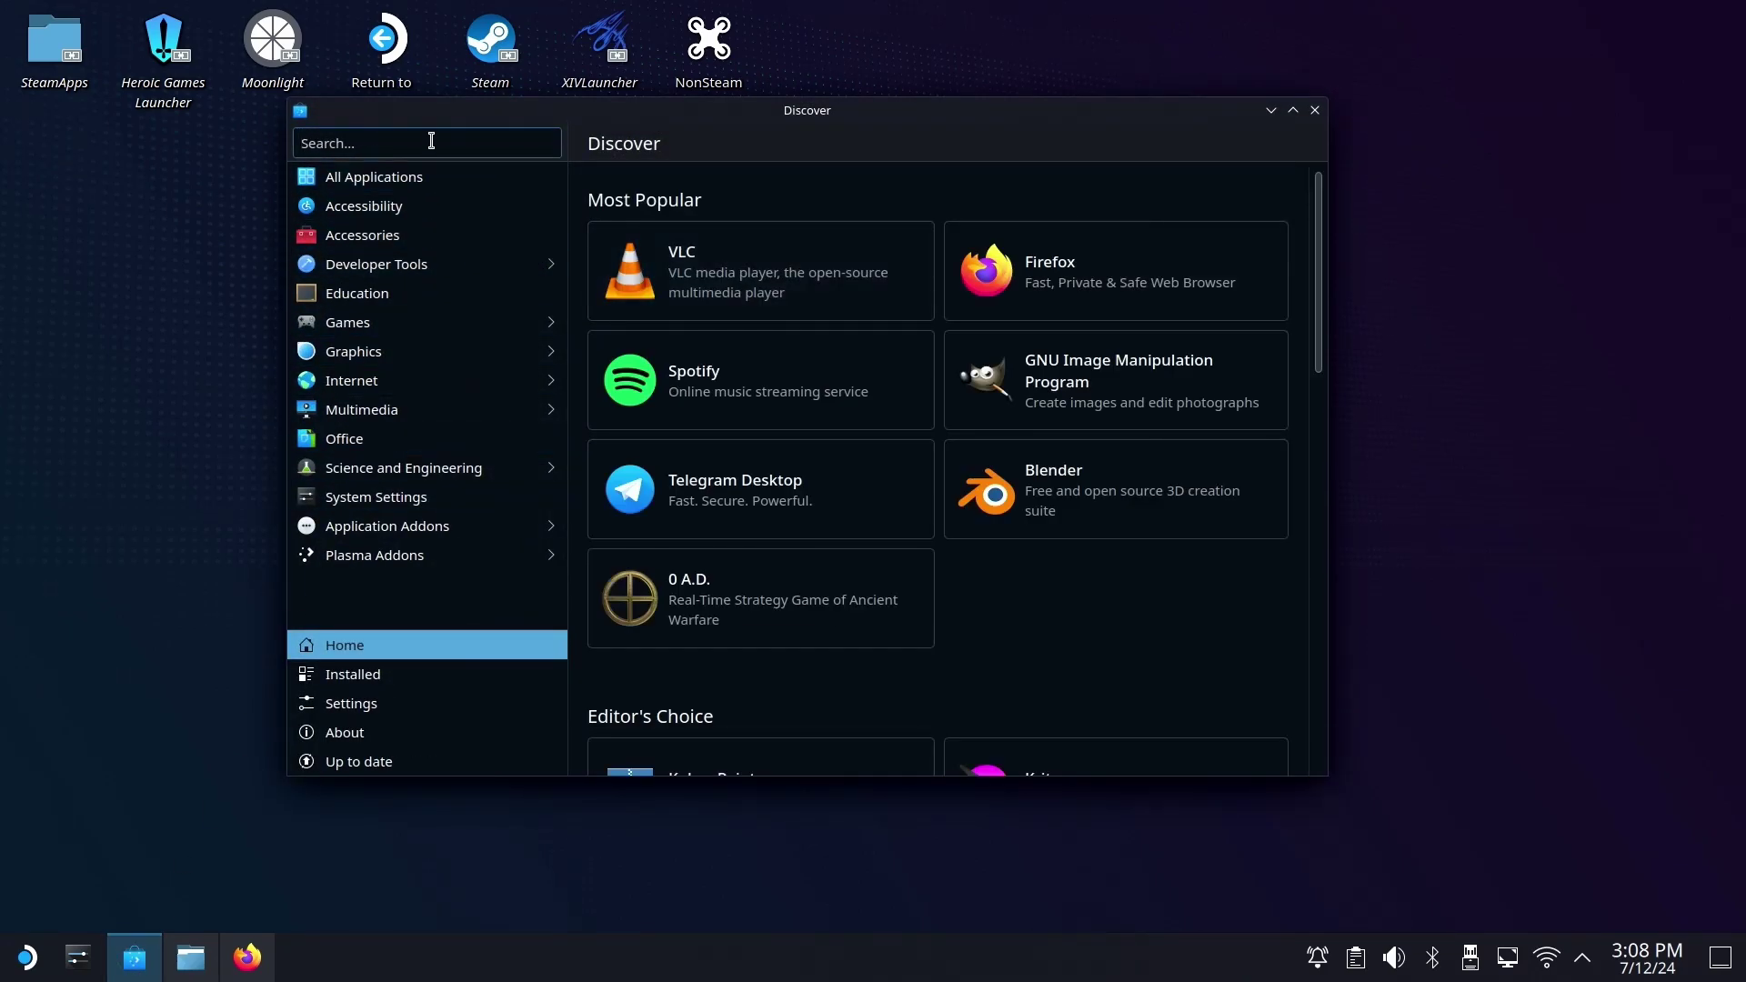
{"action": "type", "text": "heer"}
{"action": "type", "text": "c"}
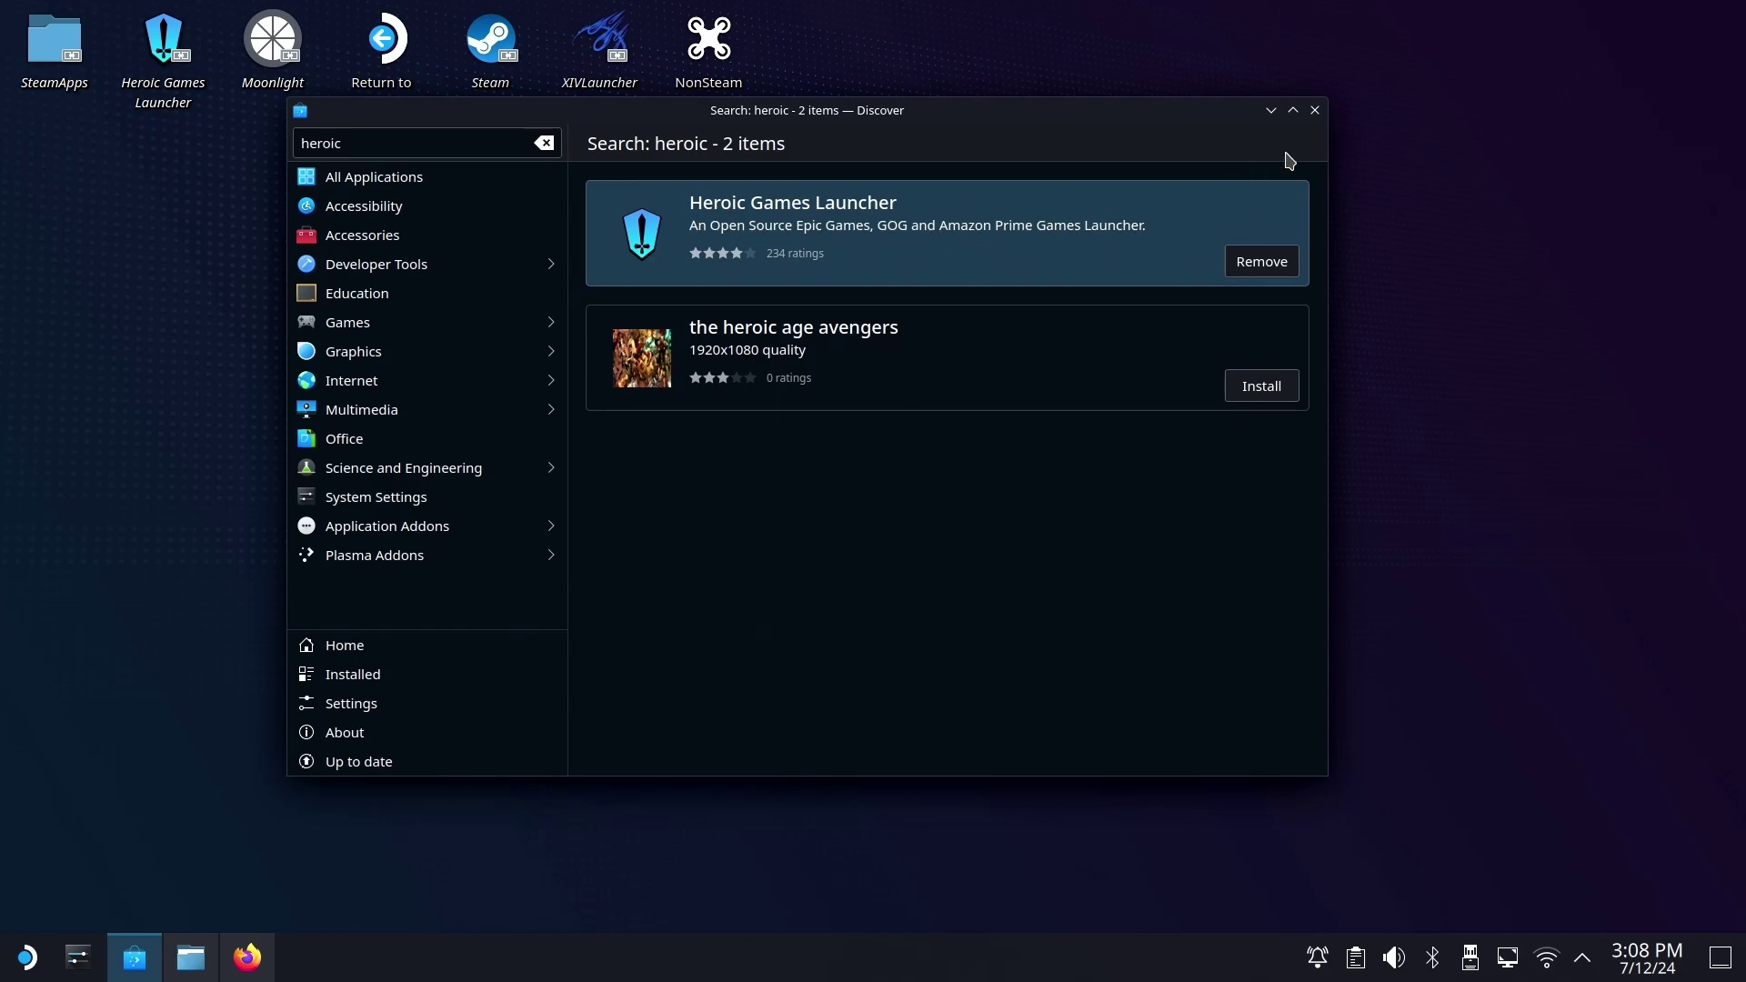
{"action": "left_click", "coordinate": [1315, 110]}
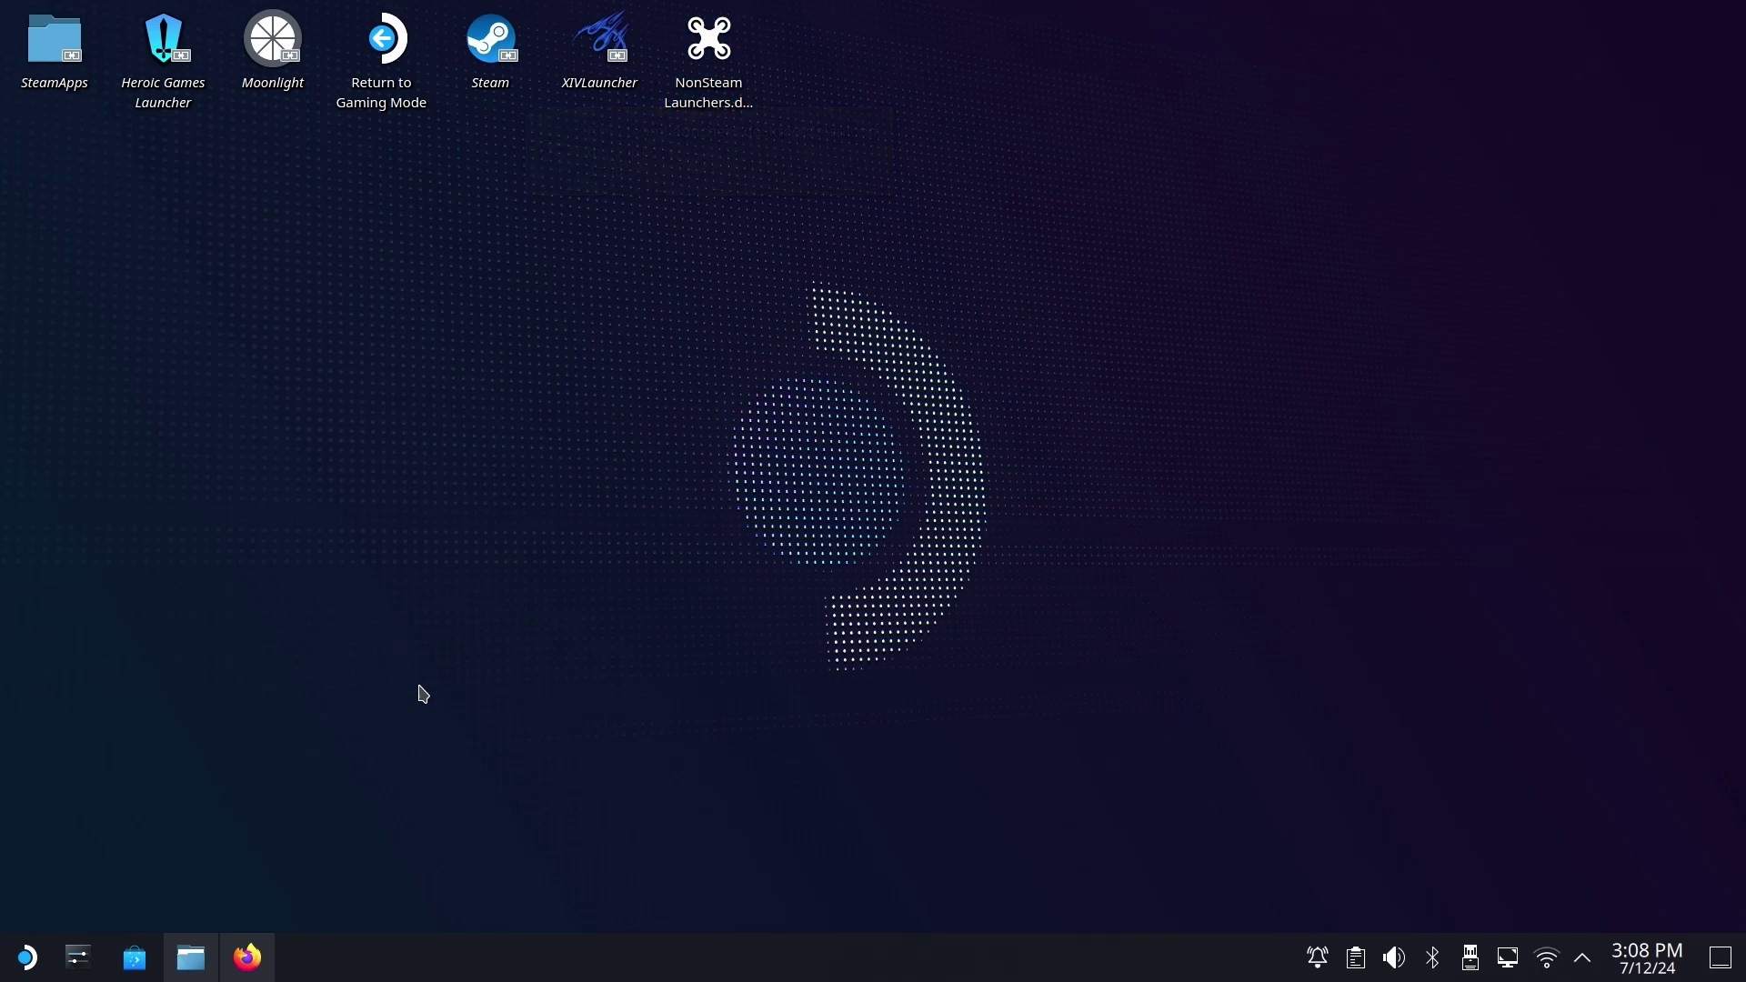
Switch to Firefox and download the NonSteamLaunchers desktop file from the How to Install section of the GitHub README.
{"action": "left_click", "coordinate": [248, 958]}
{"action": "scroll", "coordinate": [293, 669], "scroll_direction": "up", "scroll_amount": 15}
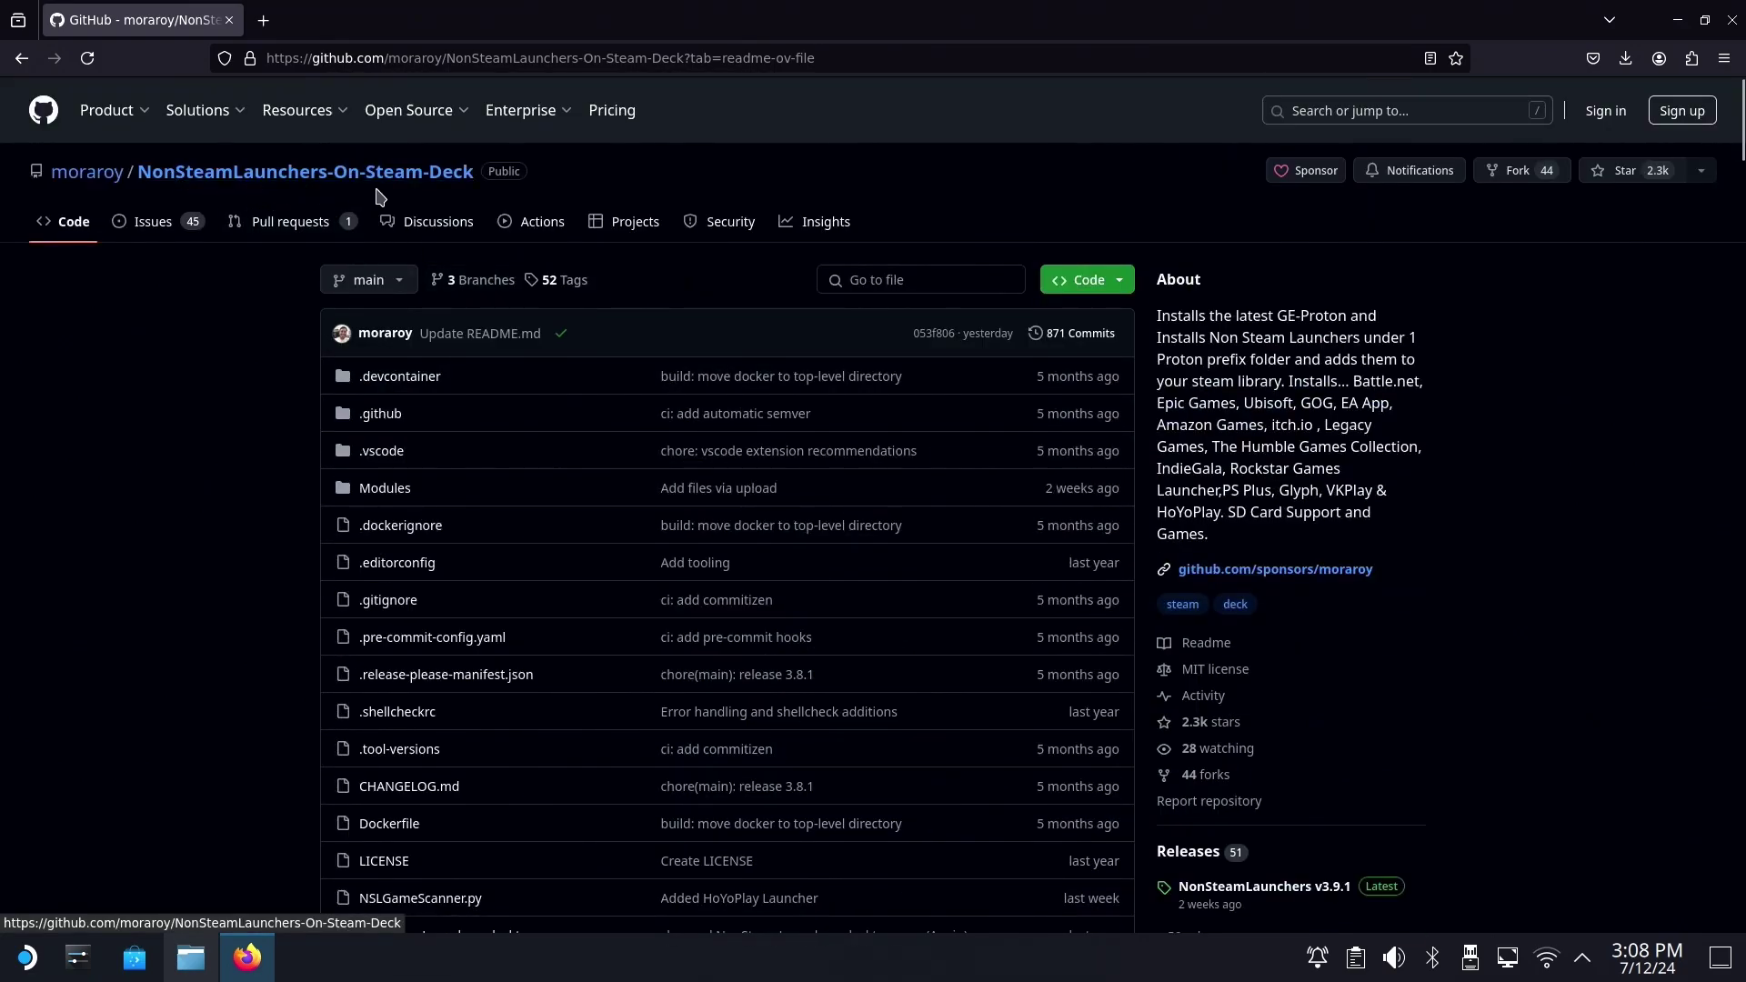
{"action": "scroll", "coordinate": [216, 380], "scroll_direction": "down", "scroll_amount": 5}
{"action": "scroll", "coordinate": [217, 380], "scroll_direction": "down", "scroll_amount": 20}
{"action": "scroll", "coordinate": [216, 380], "scroll_direction": "down", "scroll_amount": 15}
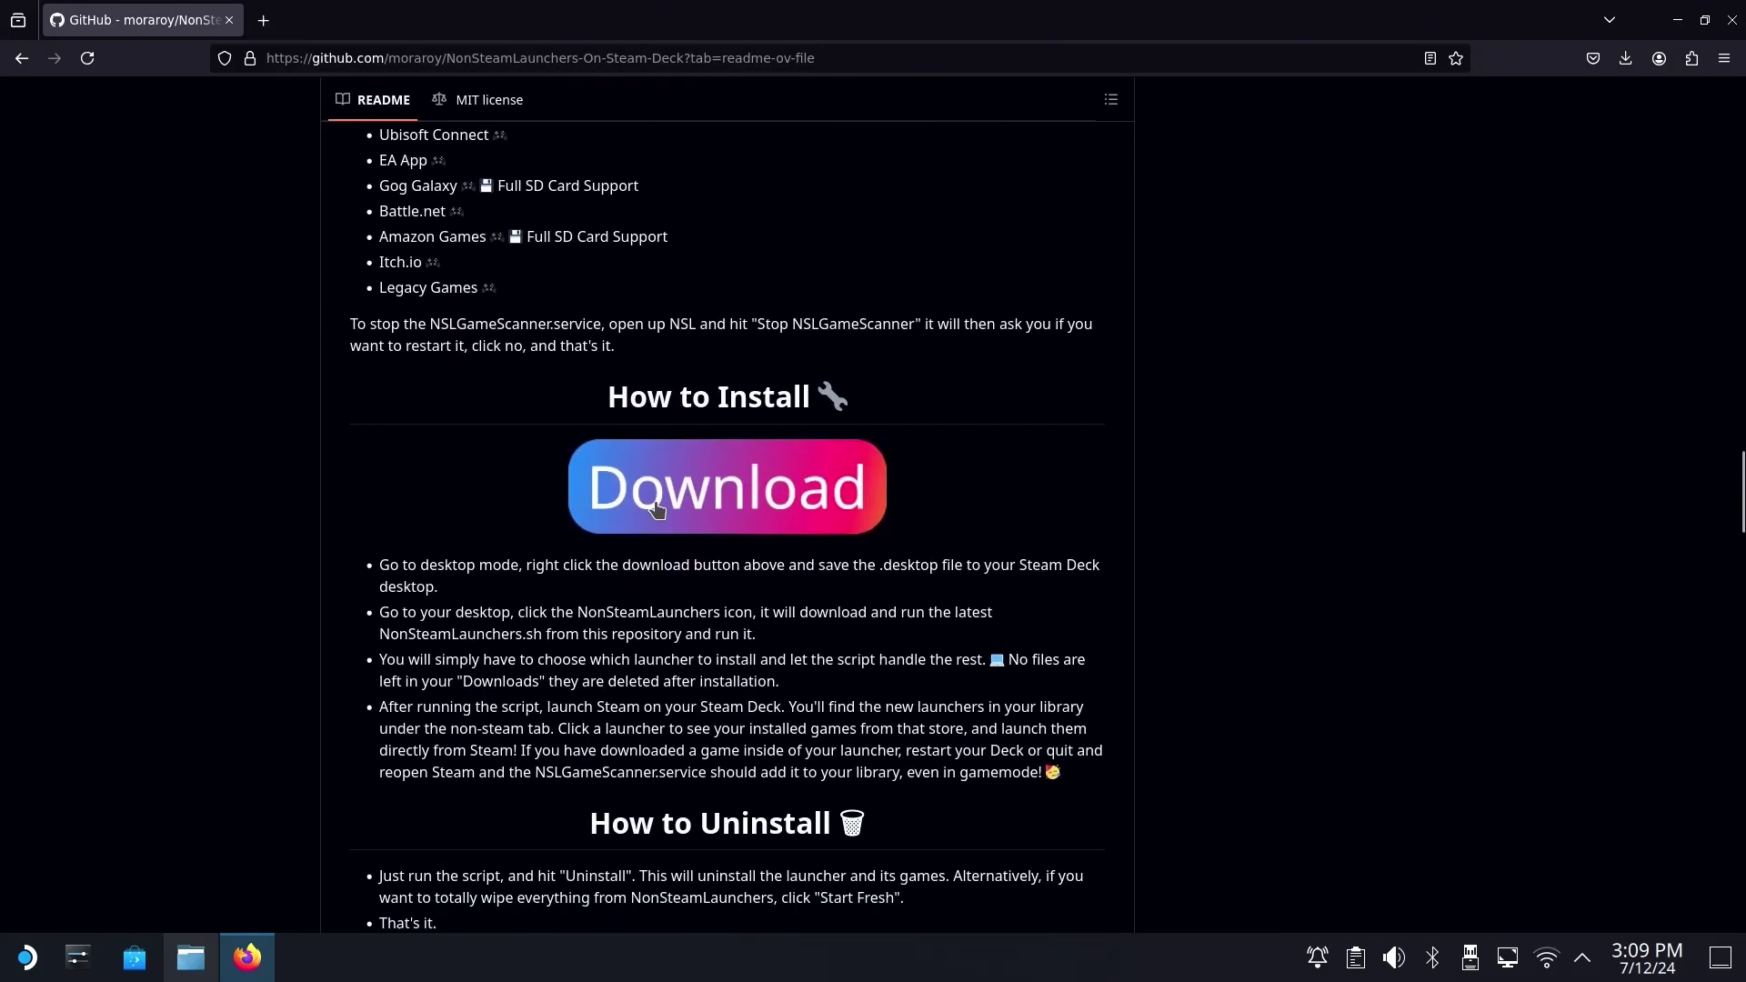
{"action": "left_click", "coordinate": [656, 509]}
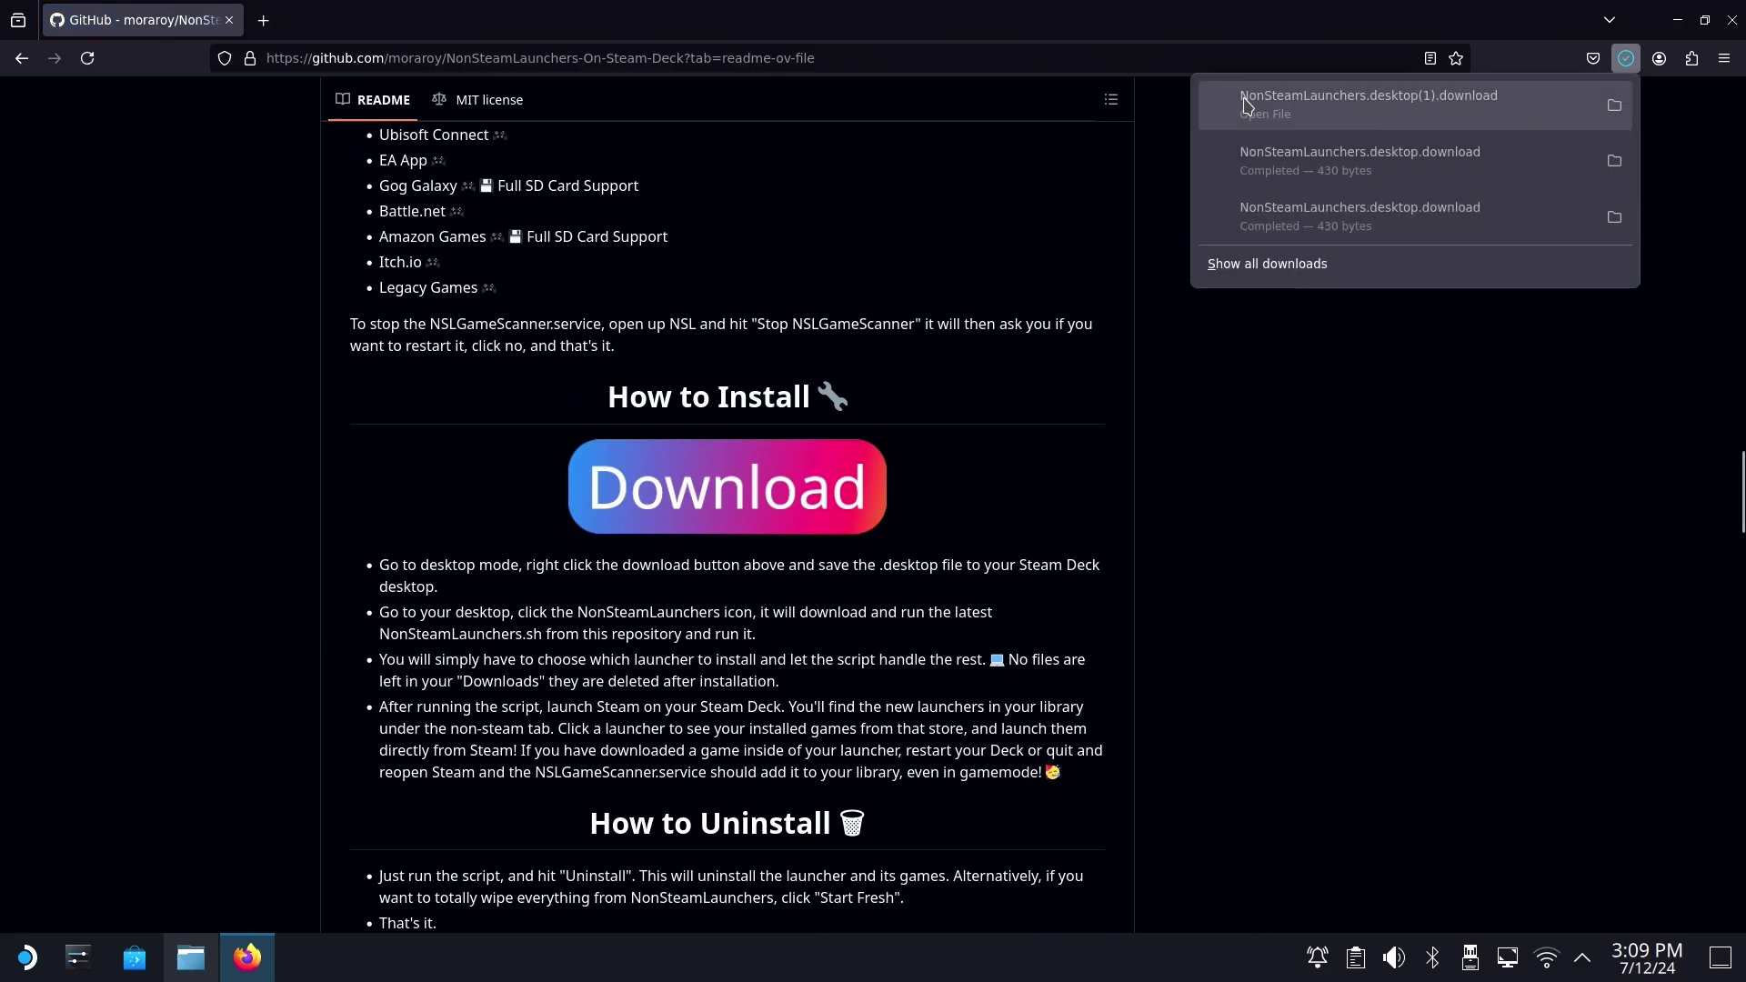
Show the downloaded NonSteamLaunchers file in its folder, then close that folder window and minimize the browser.
{"action": "left_click", "coordinate": [1615, 105]}
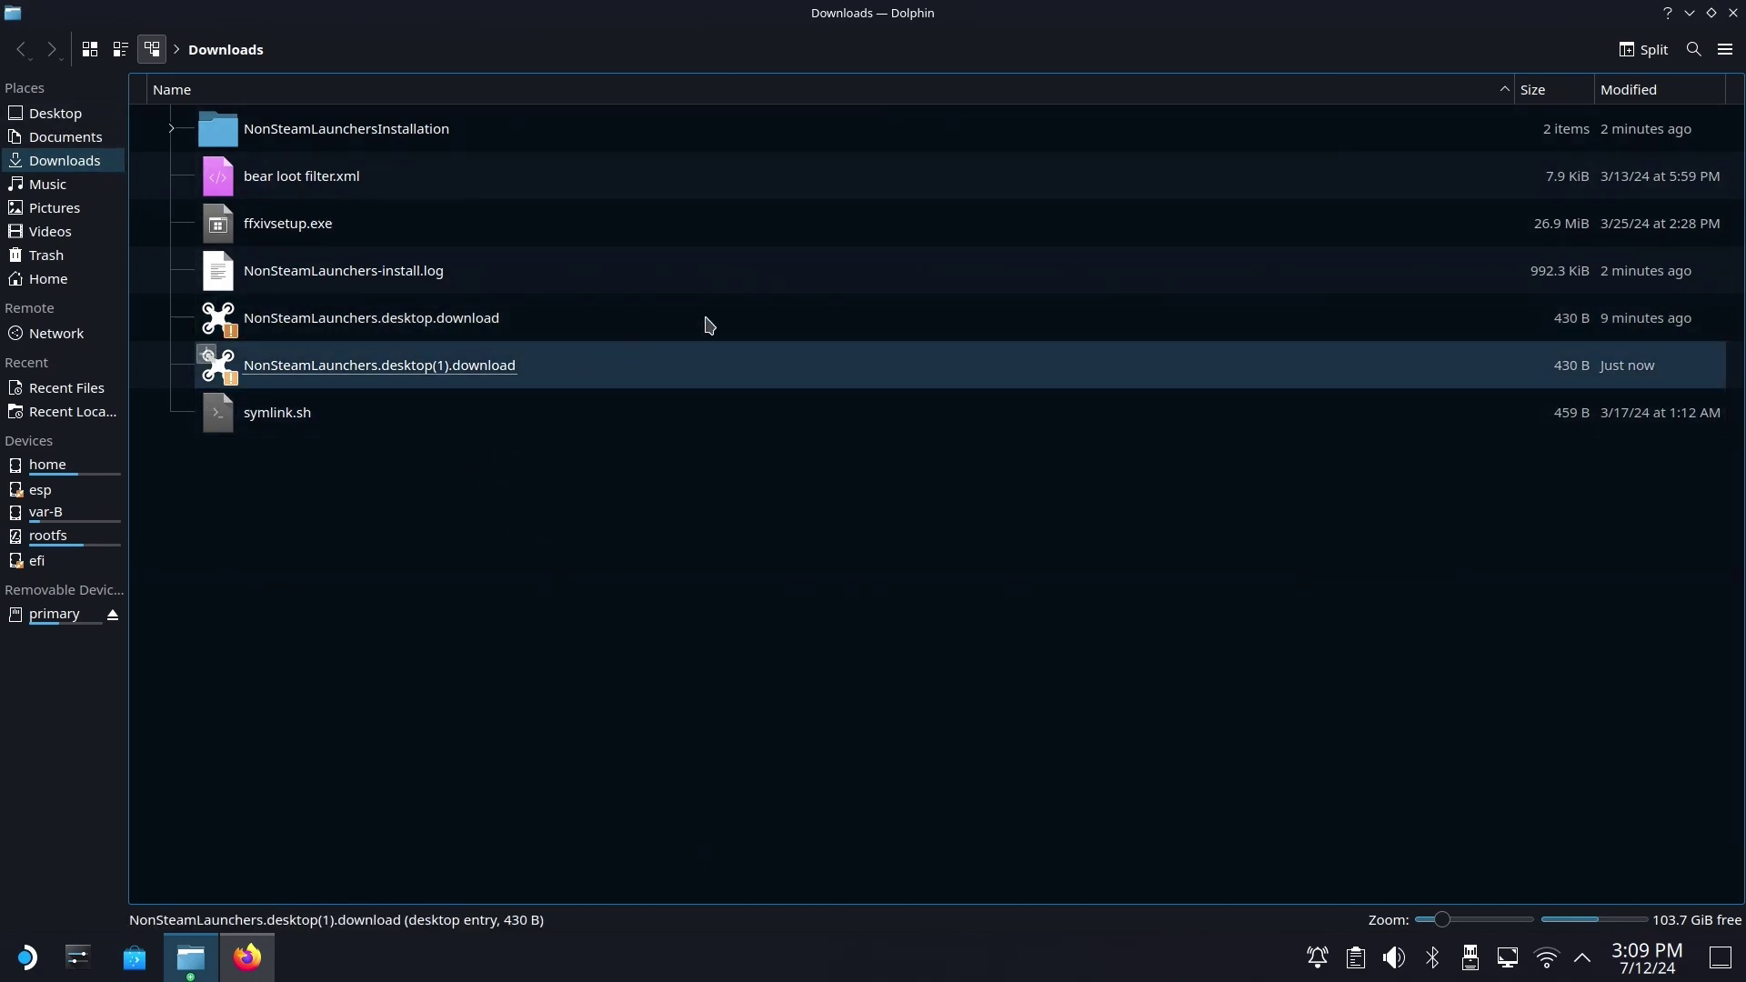
{"action": "left_click", "coordinate": [1094, 165]}
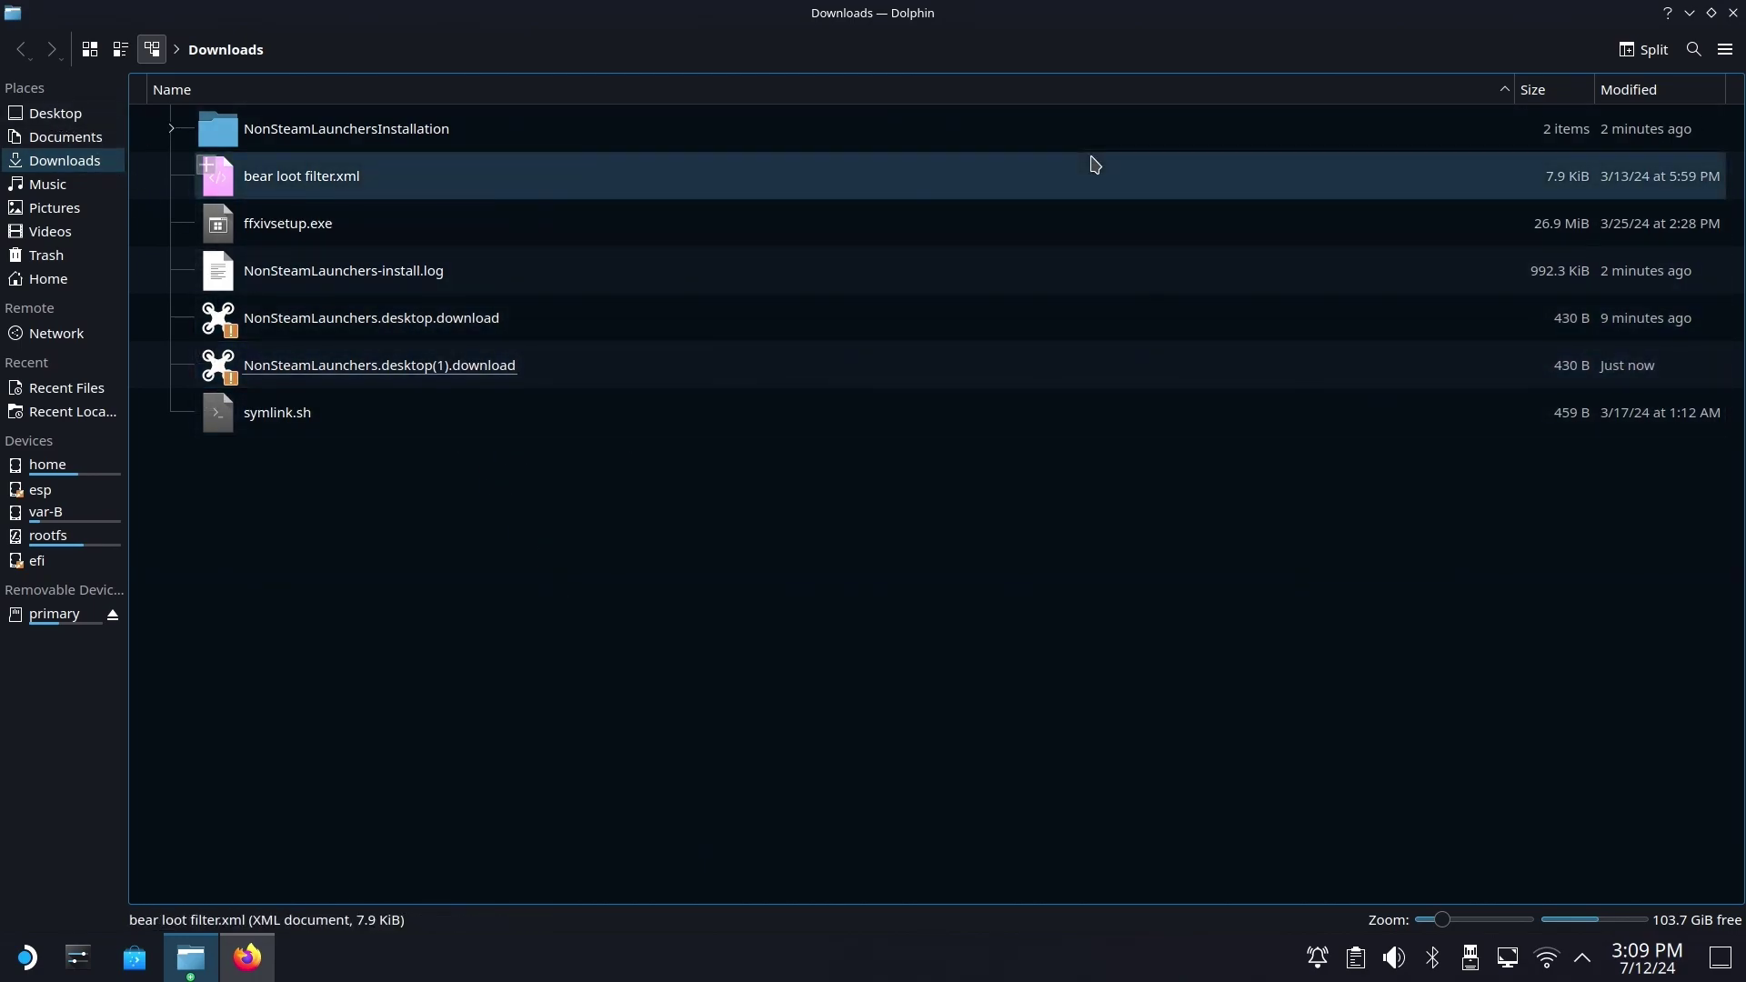
{"action": "left_click", "coordinate": [1731, 13]}
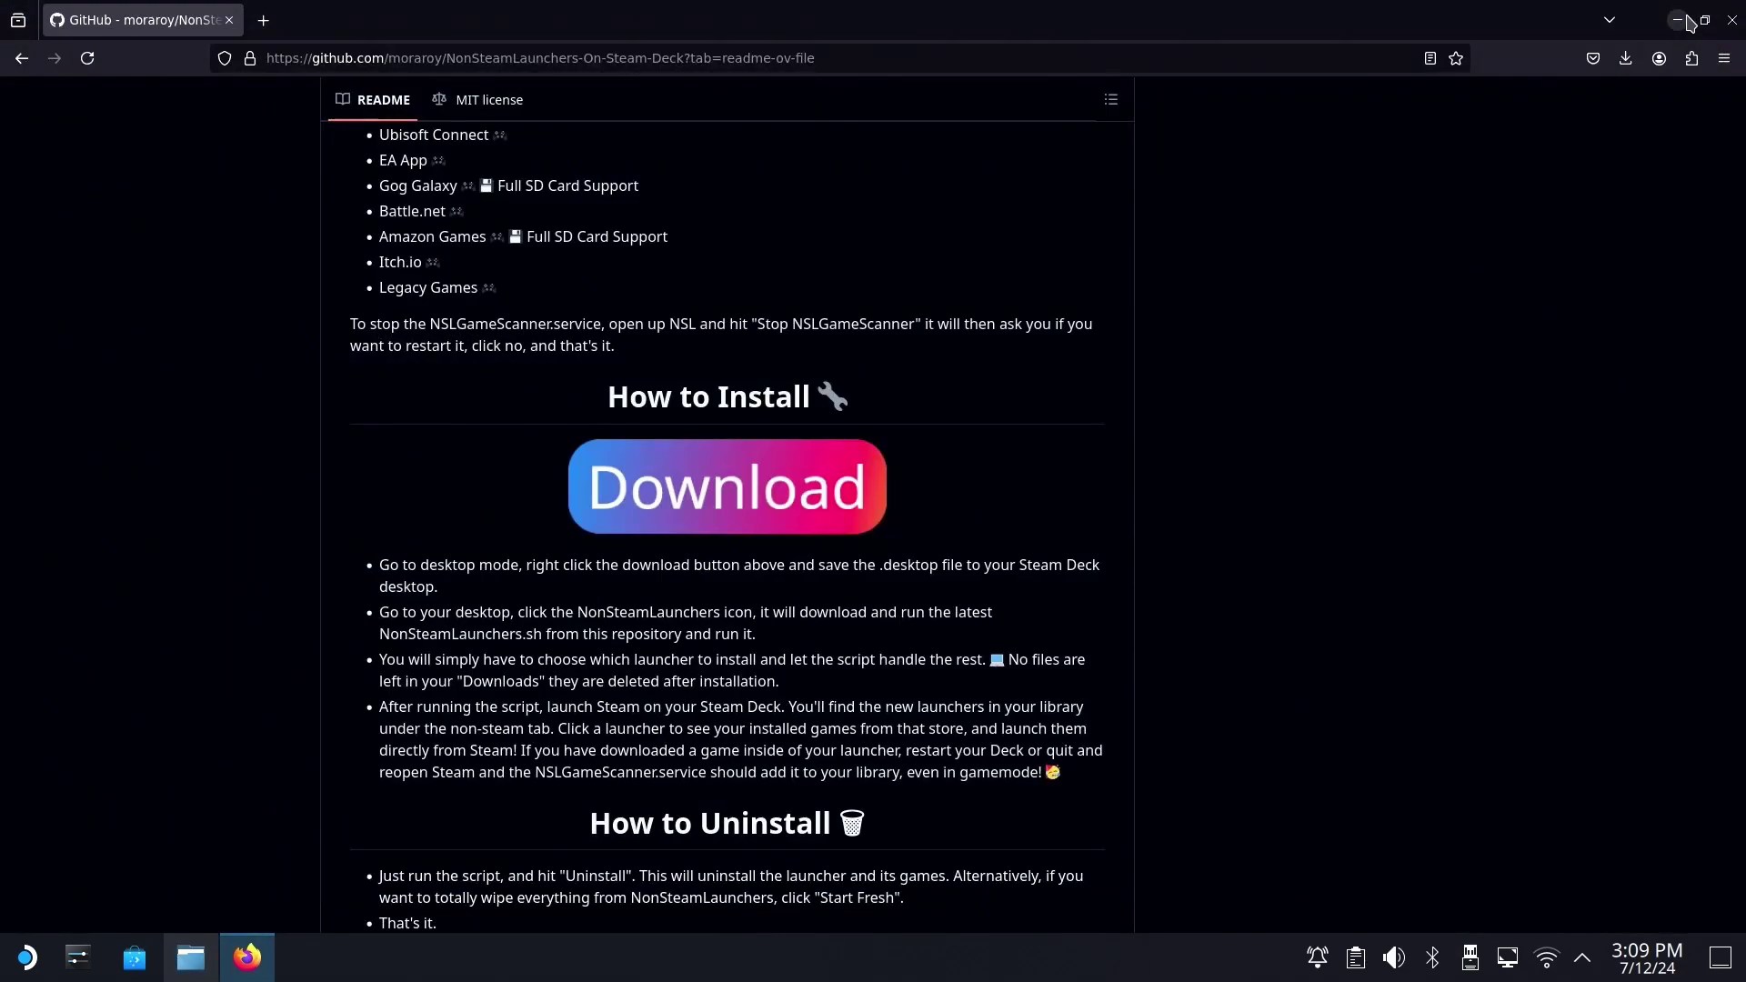
{"action": "left_click", "coordinate": [1690, 16]}
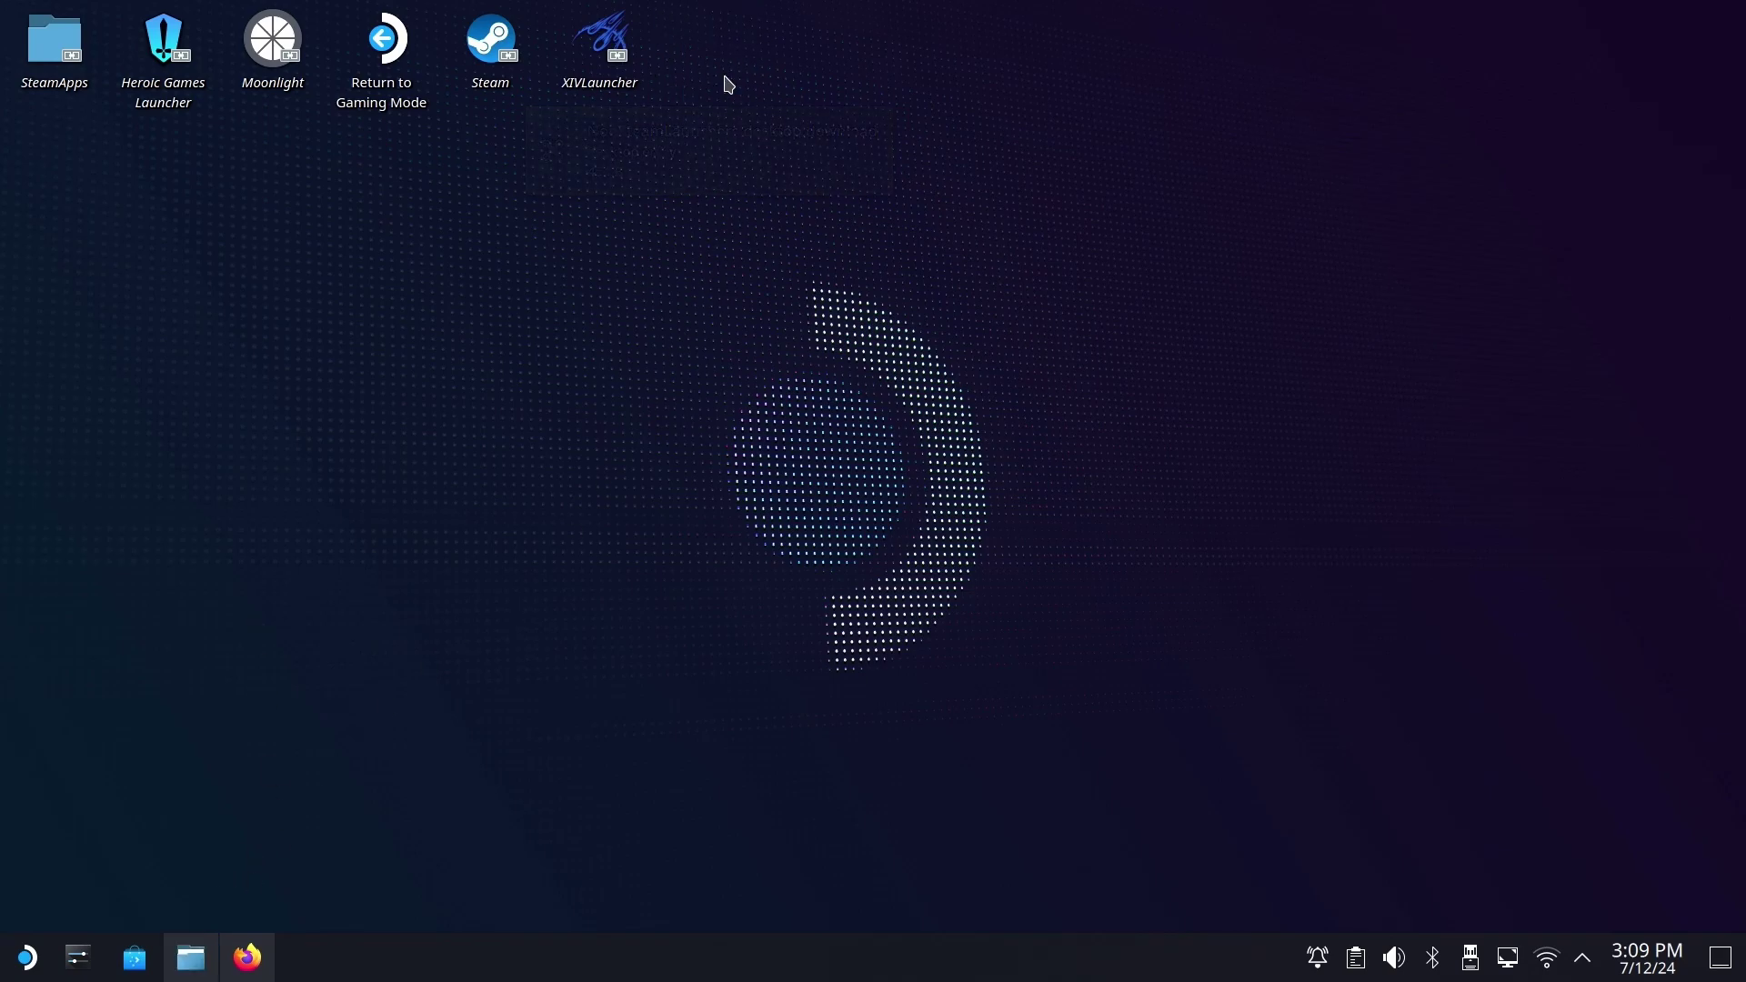
Transfer NonSteamLaunchers.desktop.download from the Downloads folder to the Desktop folder and close the file manager.
{"action": "left_click", "coordinate": [193, 960]}
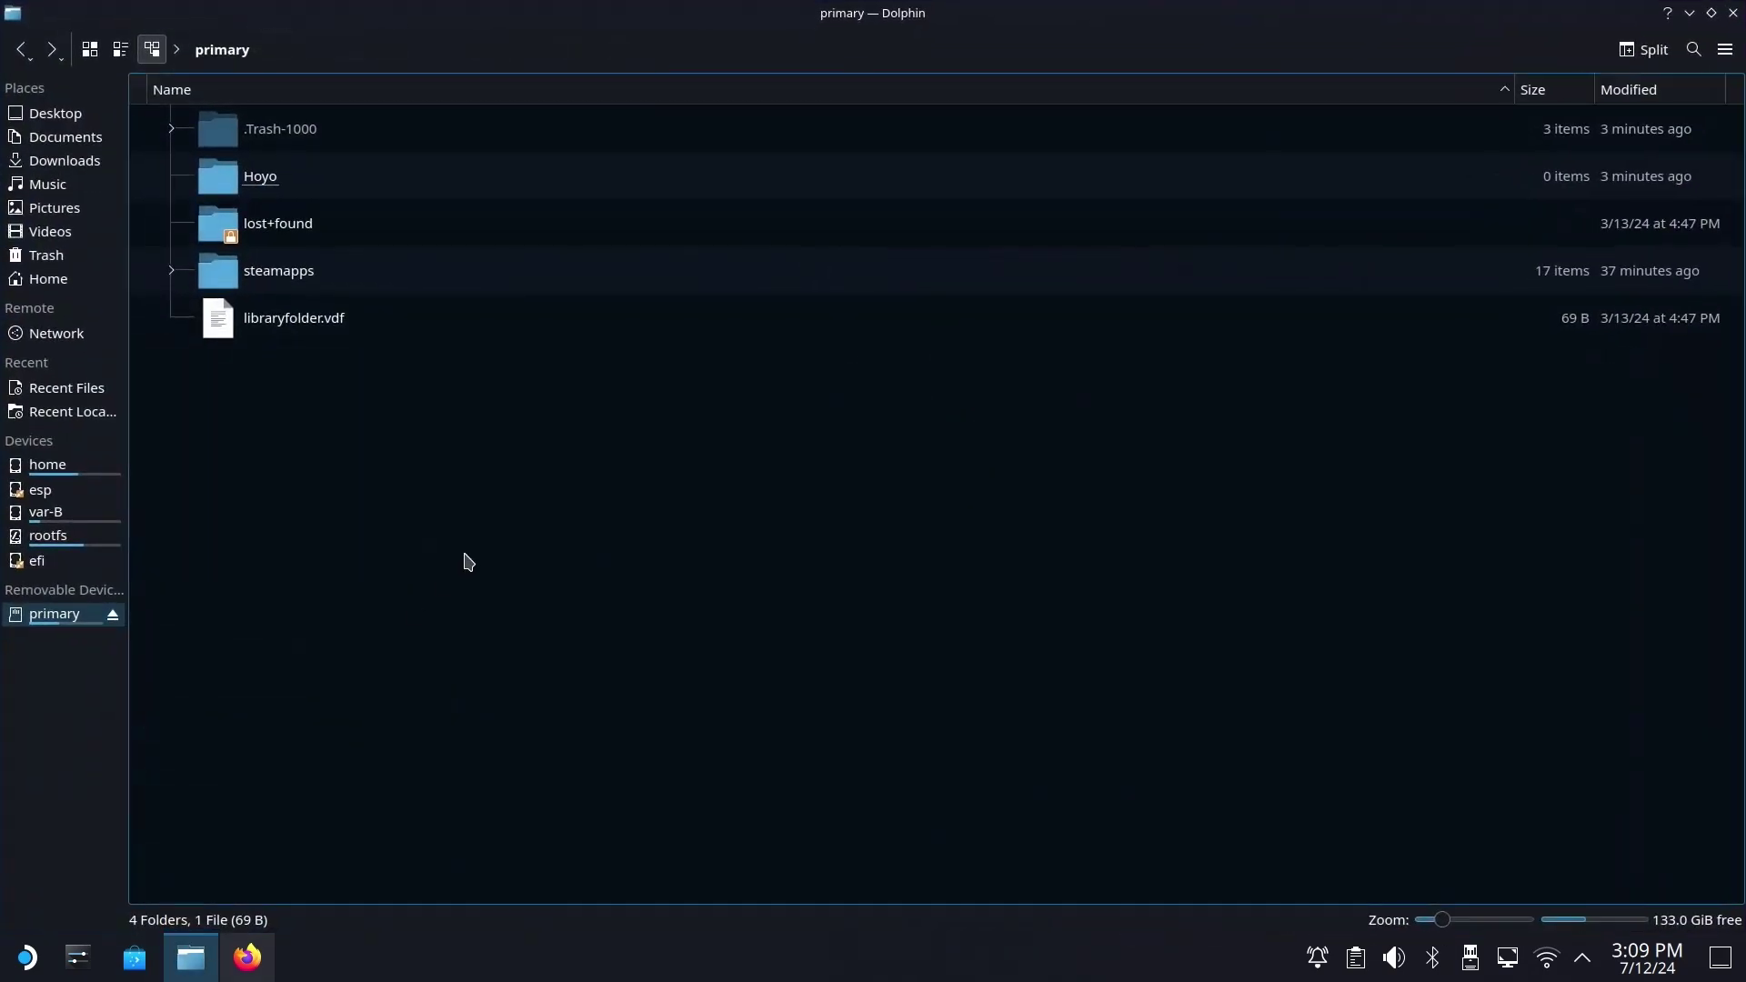
{"action": "left_click", "coordinate": [68, 144]}
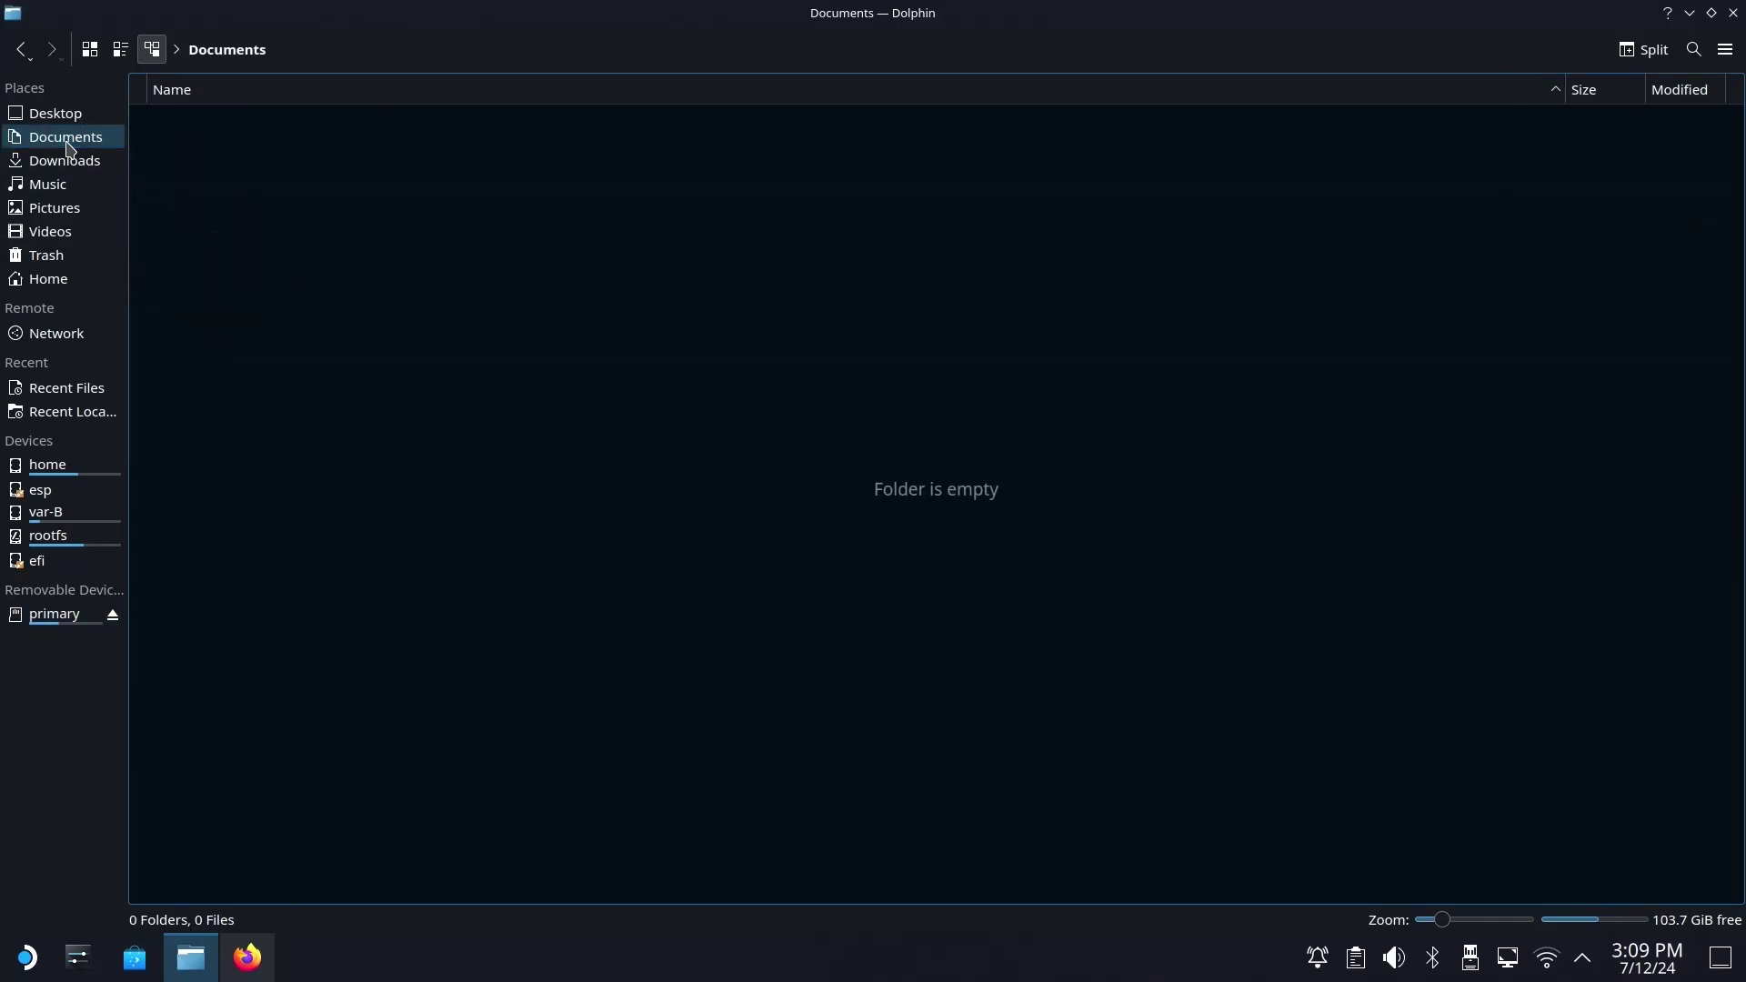
{"action": "left_click", "coordinate": [71, 164]}
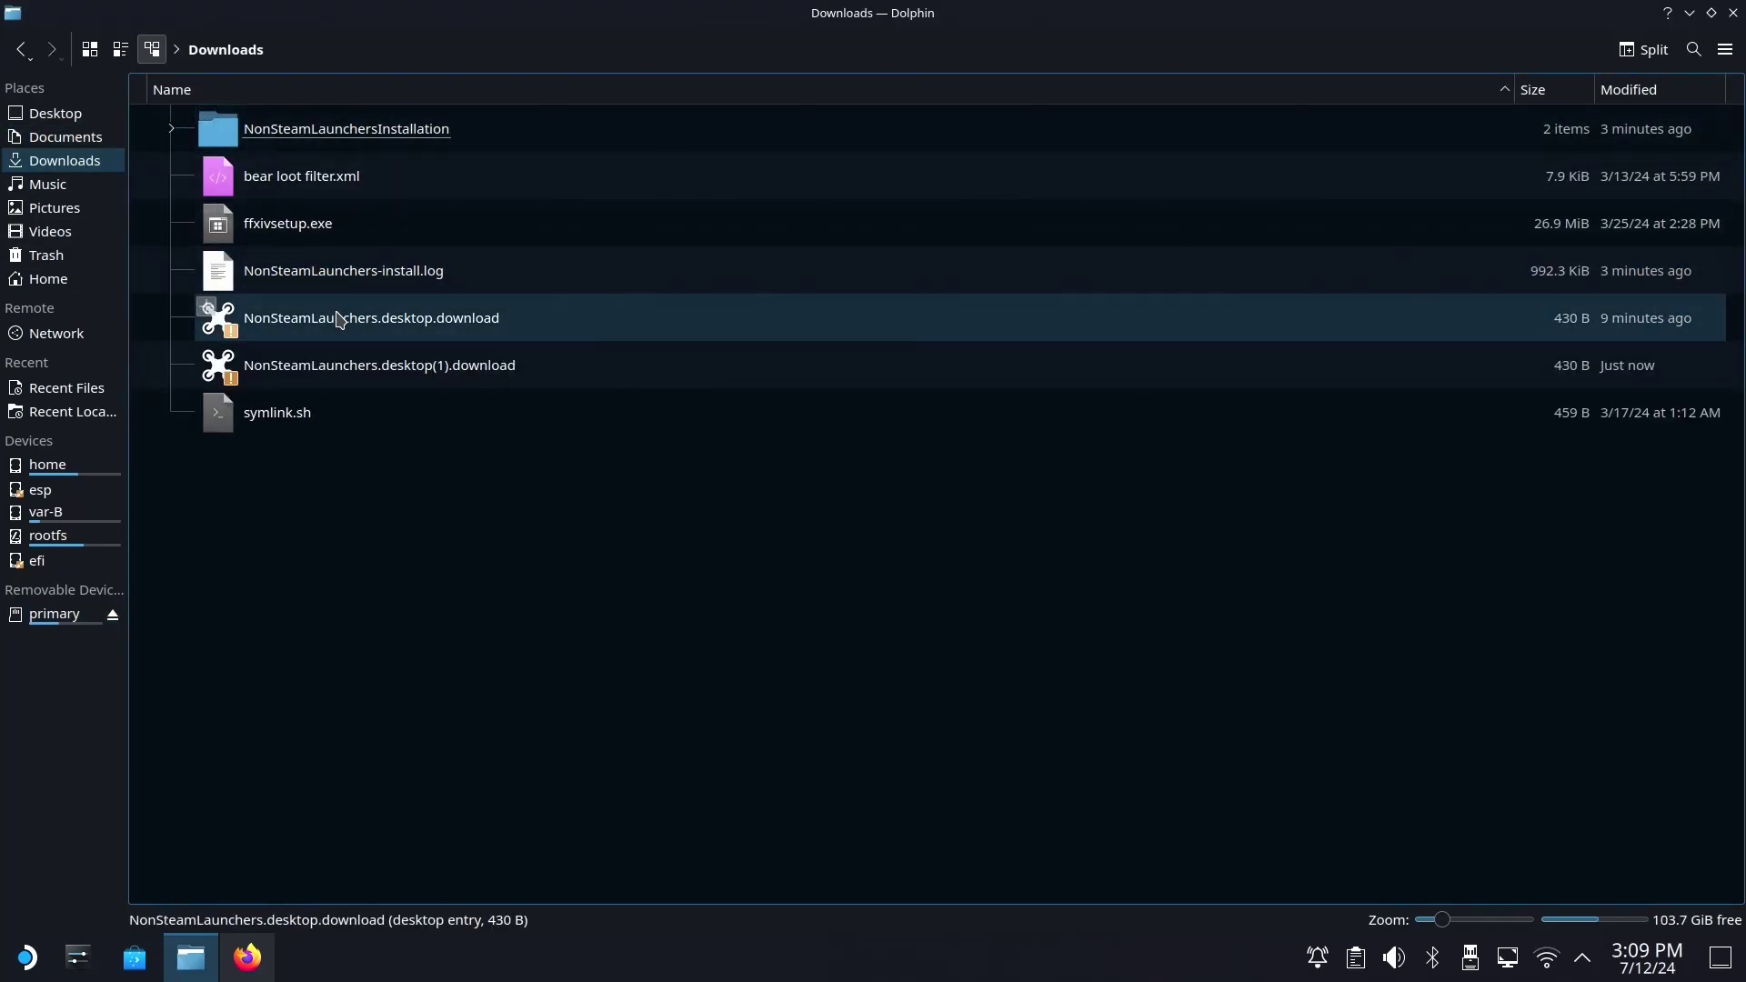
{"action": "left_click_drag", "start_coordinate": [329, 312], "coordinate": [80, 120]}
{"action": "left_click", "coordinate": [192, 158]}
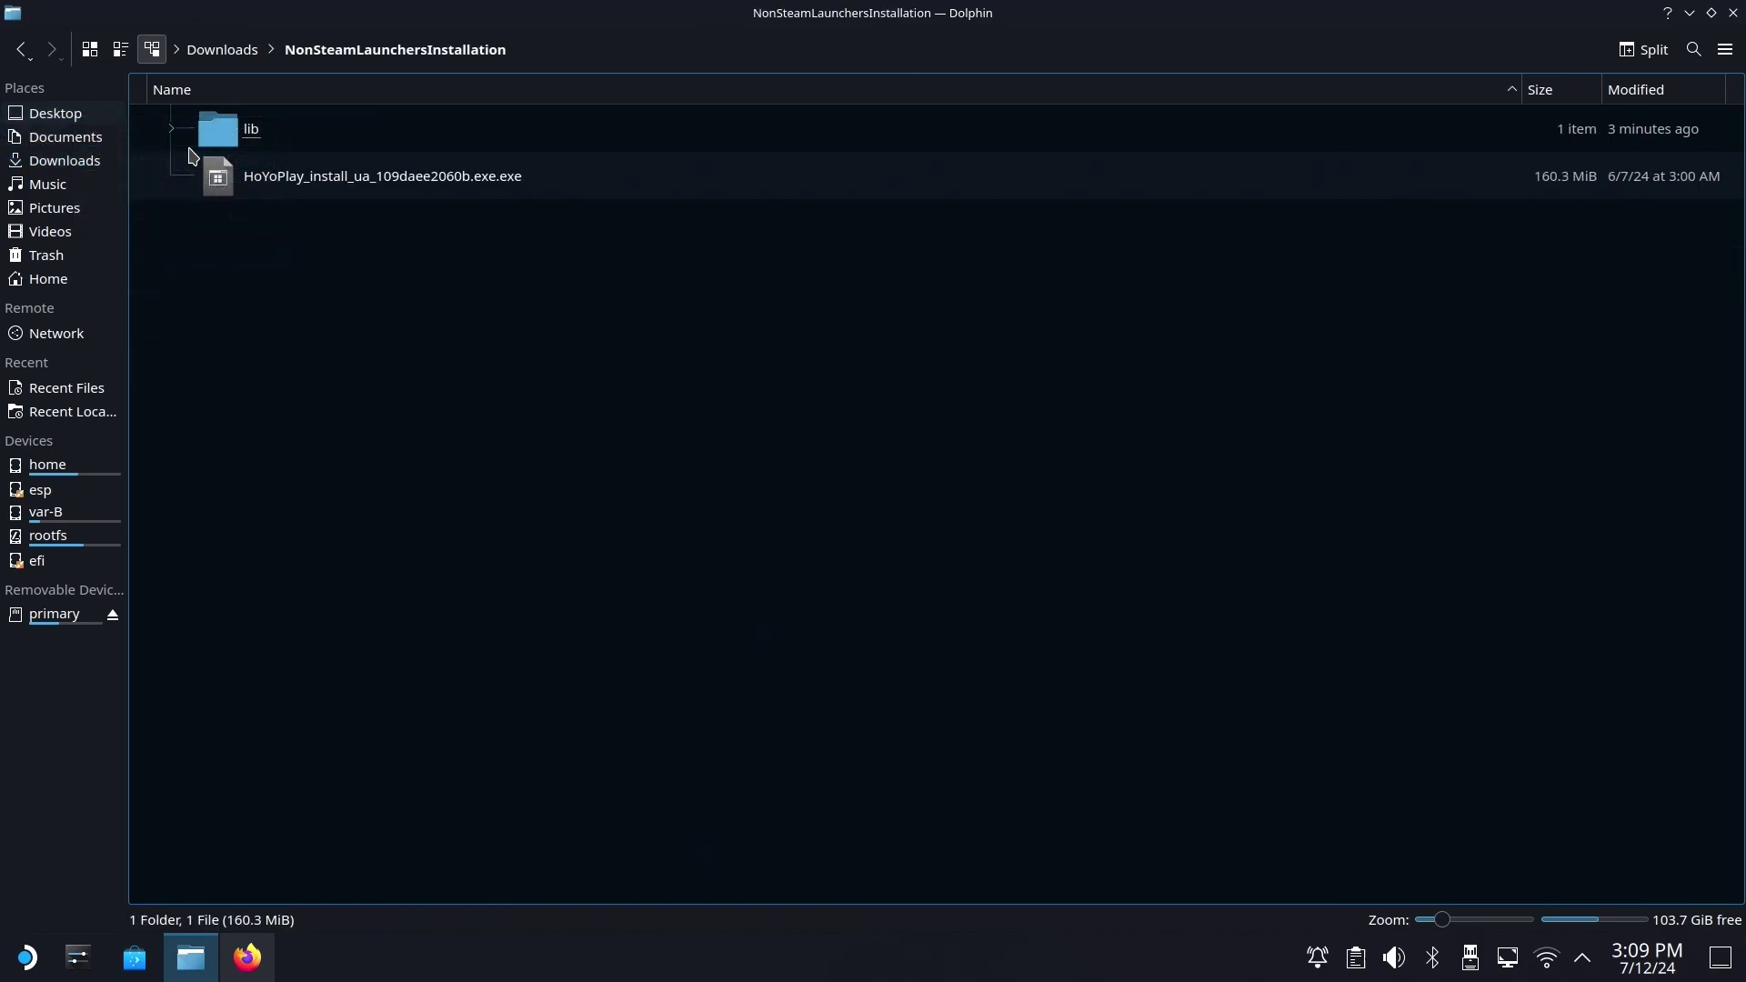
{"action": "left_click", "coordinate": [54, 113]}
{"action": "left_click", "coordinate": [296, 325]}
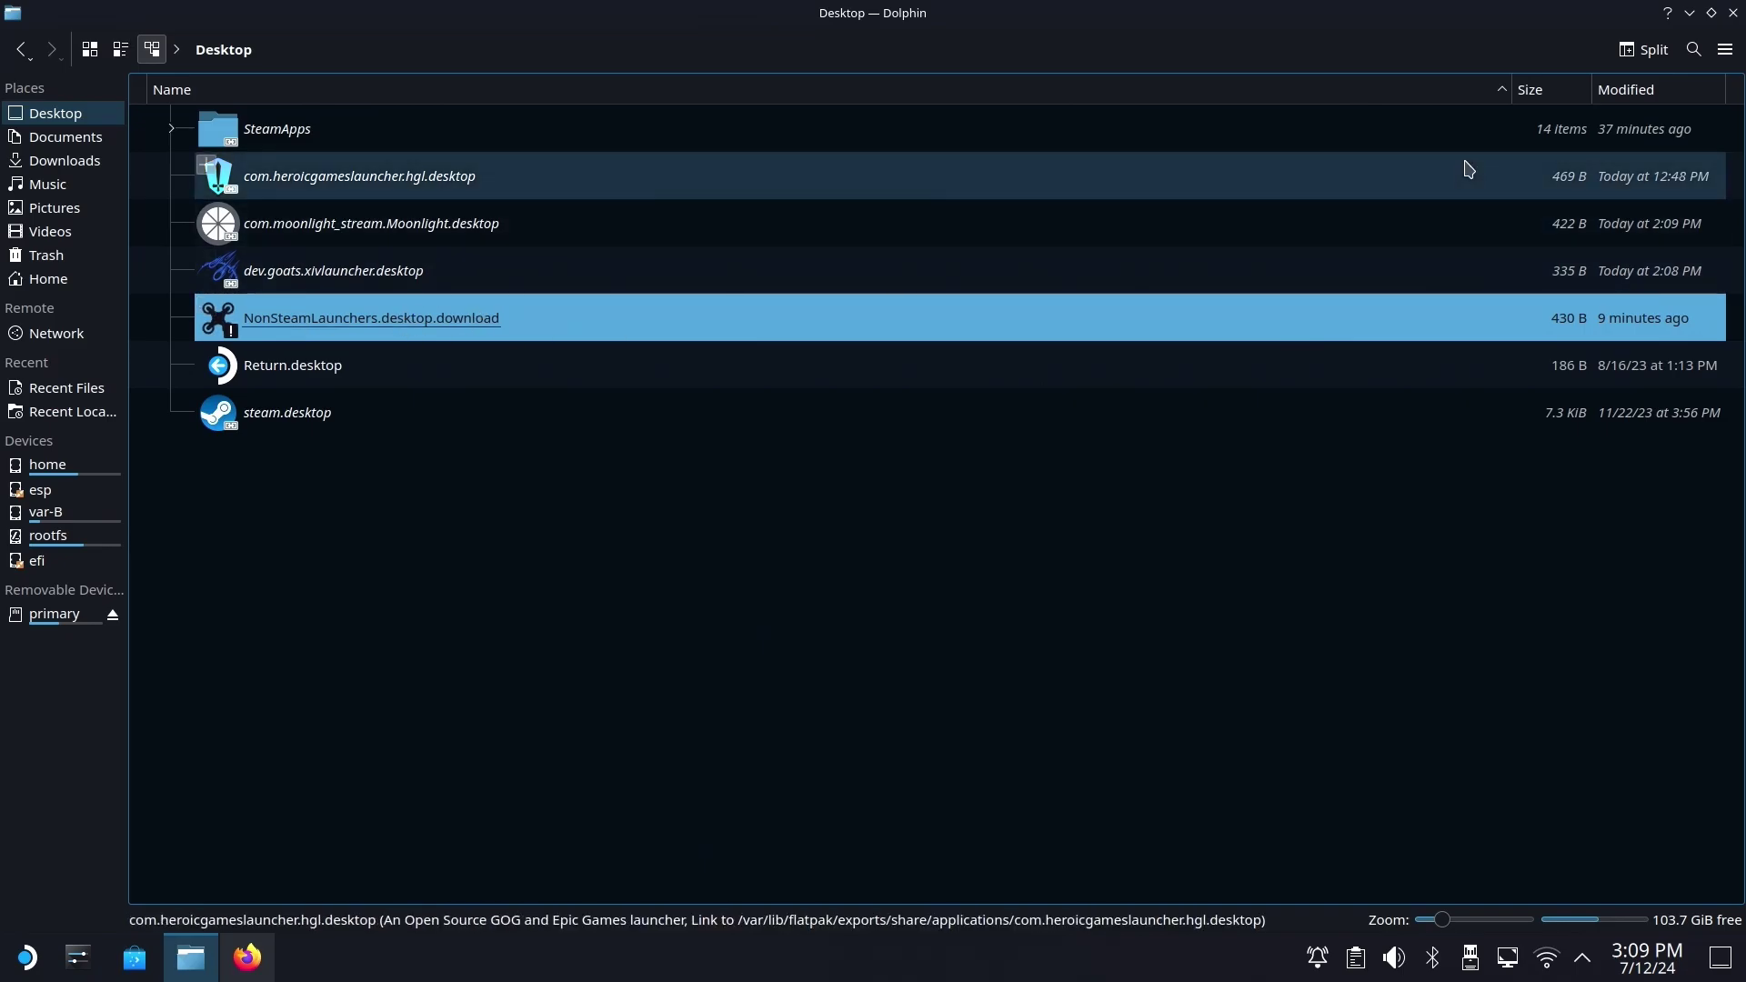
{"action": "left_click", "coordinate": [1733, 12]}
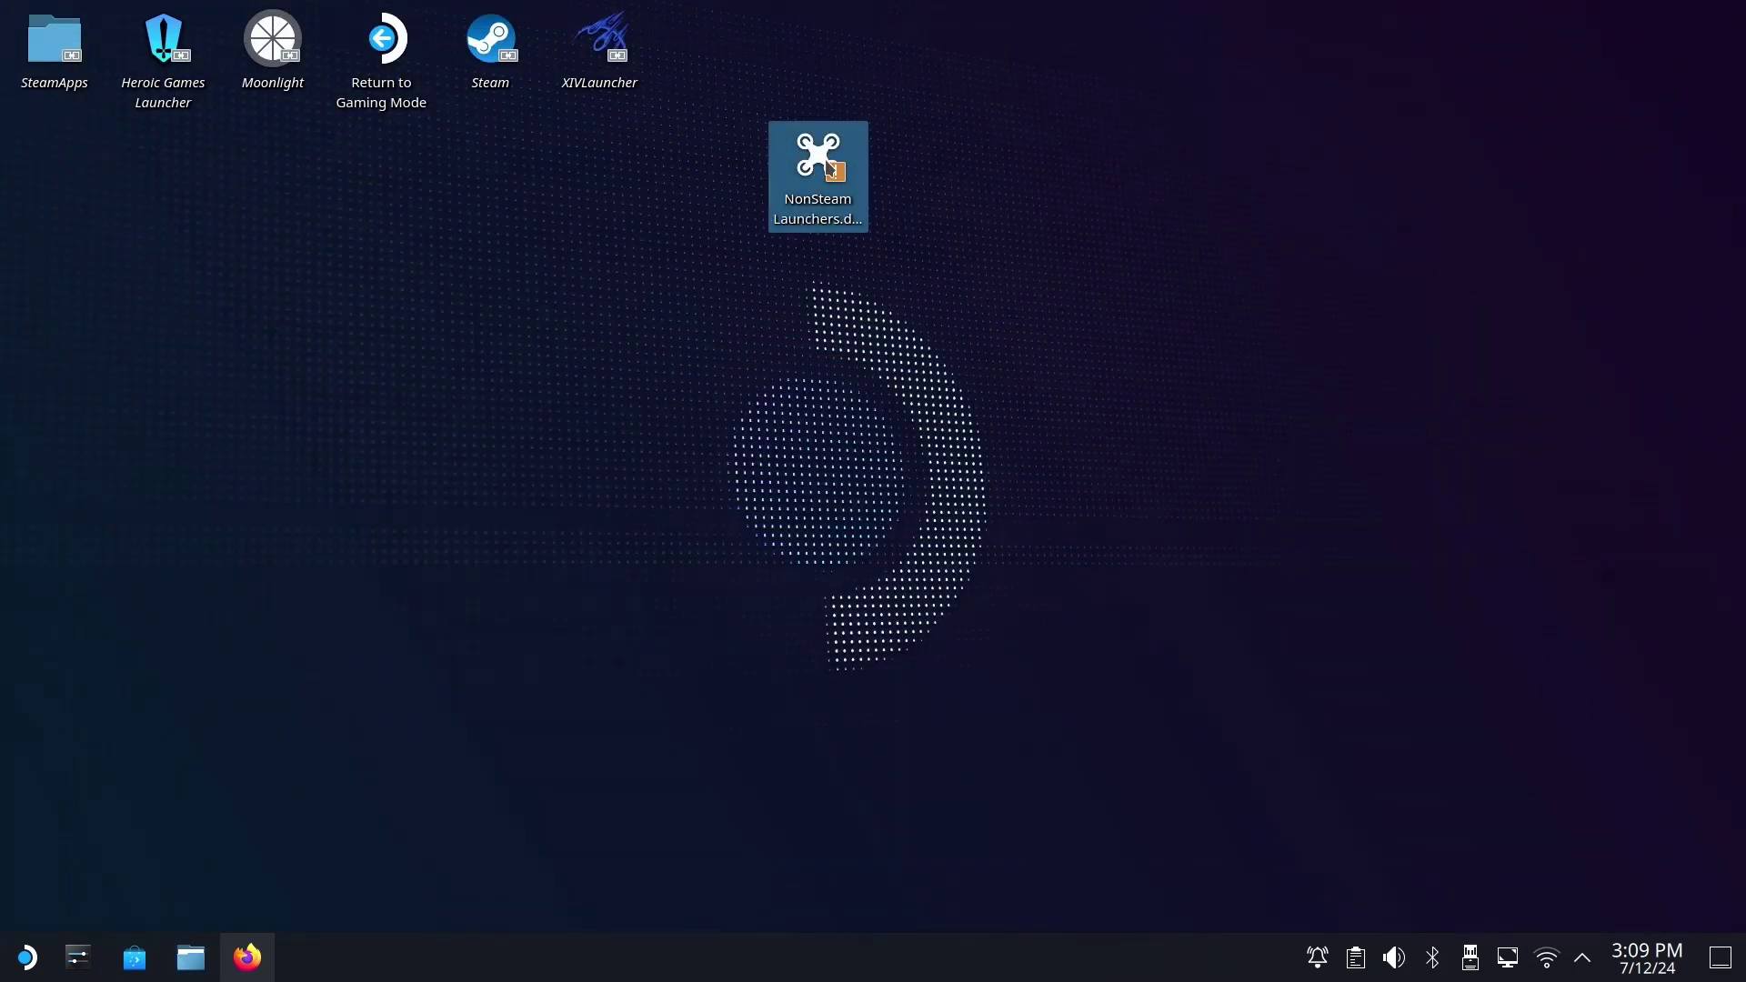
Run NonSteamLaunchers from the desktop and install only the HoYoPlay launcher, leaving the custom website shortcuts blank.
{"action": "double_click", "coordinate": [827, 191]}
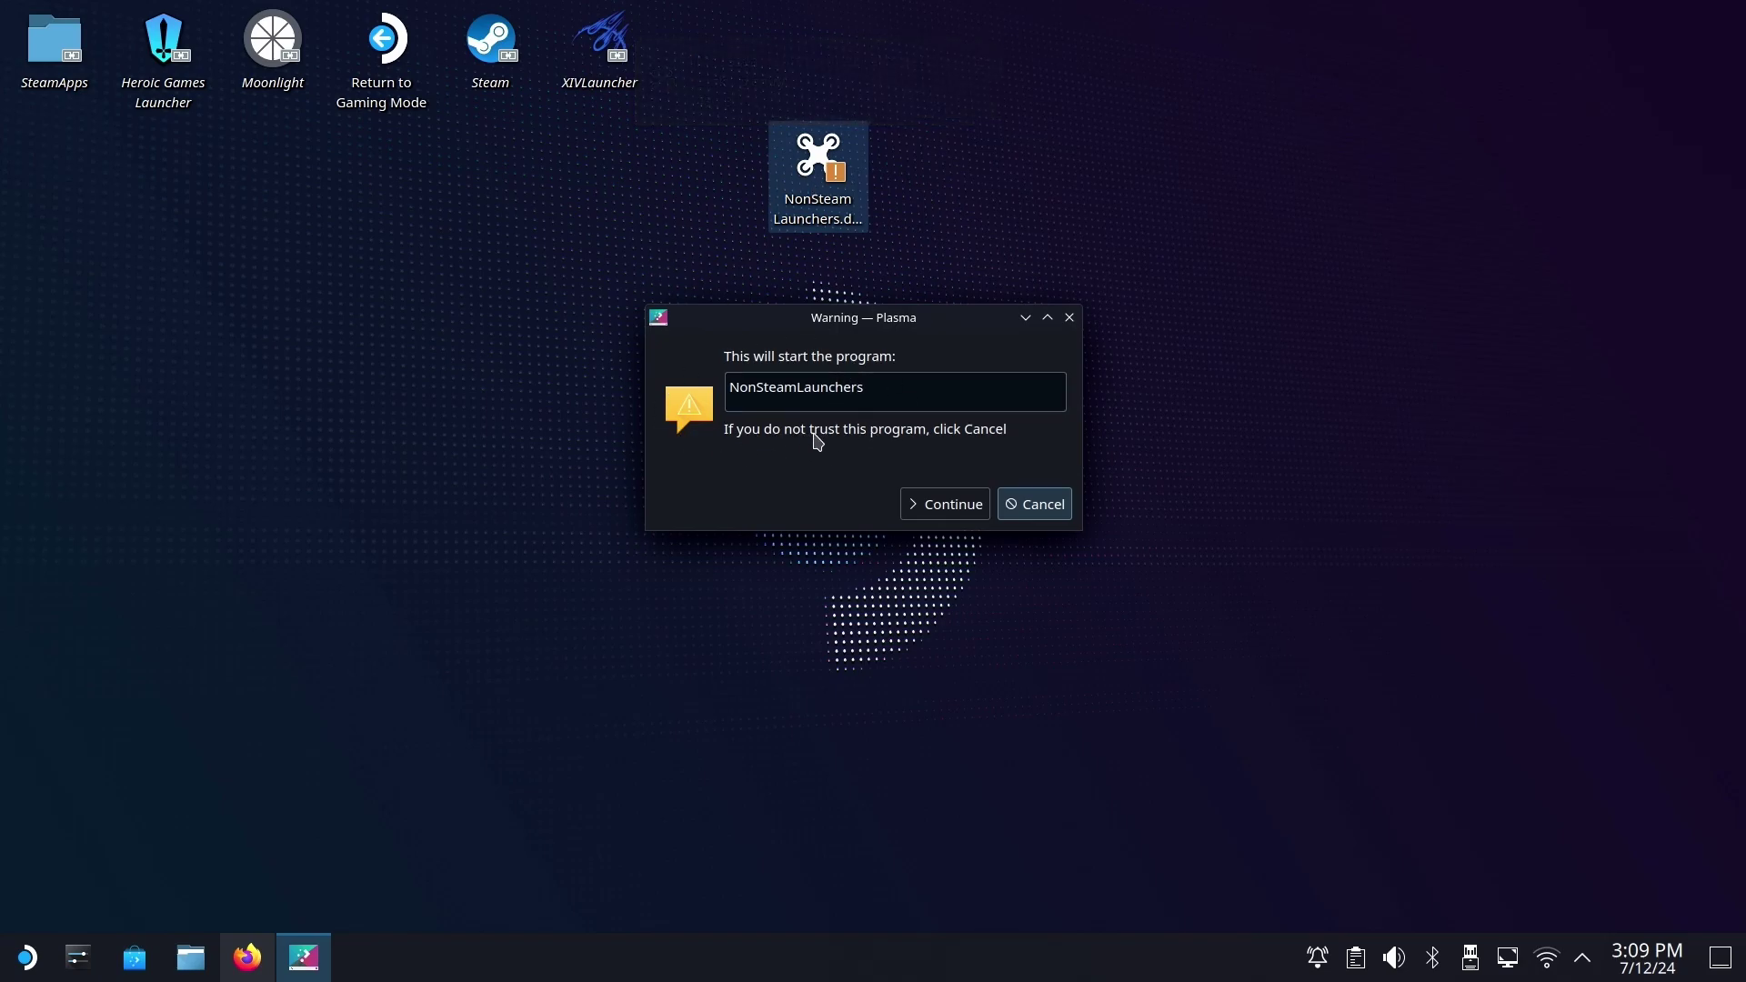
{"action": "left_click", "coordinate": [943, 502]}
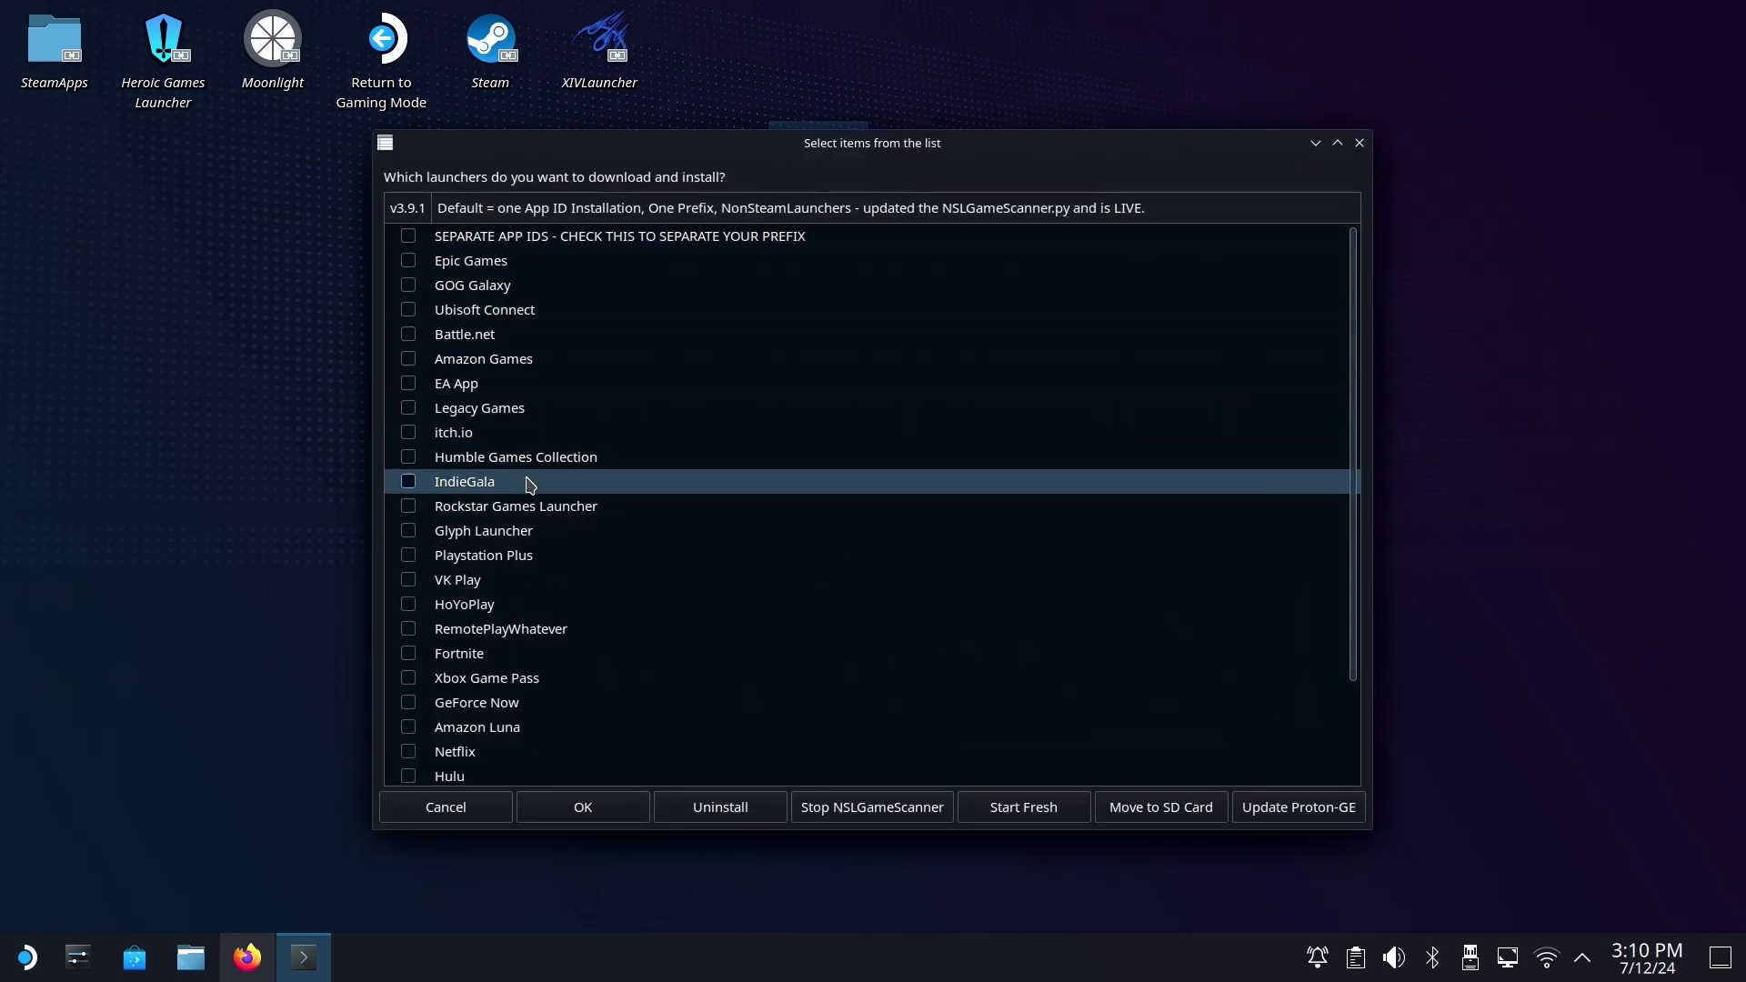
{"action": "scroll", "coordinate": [530, 484], "scroll_direction": "down", "scroll_amount": 2}
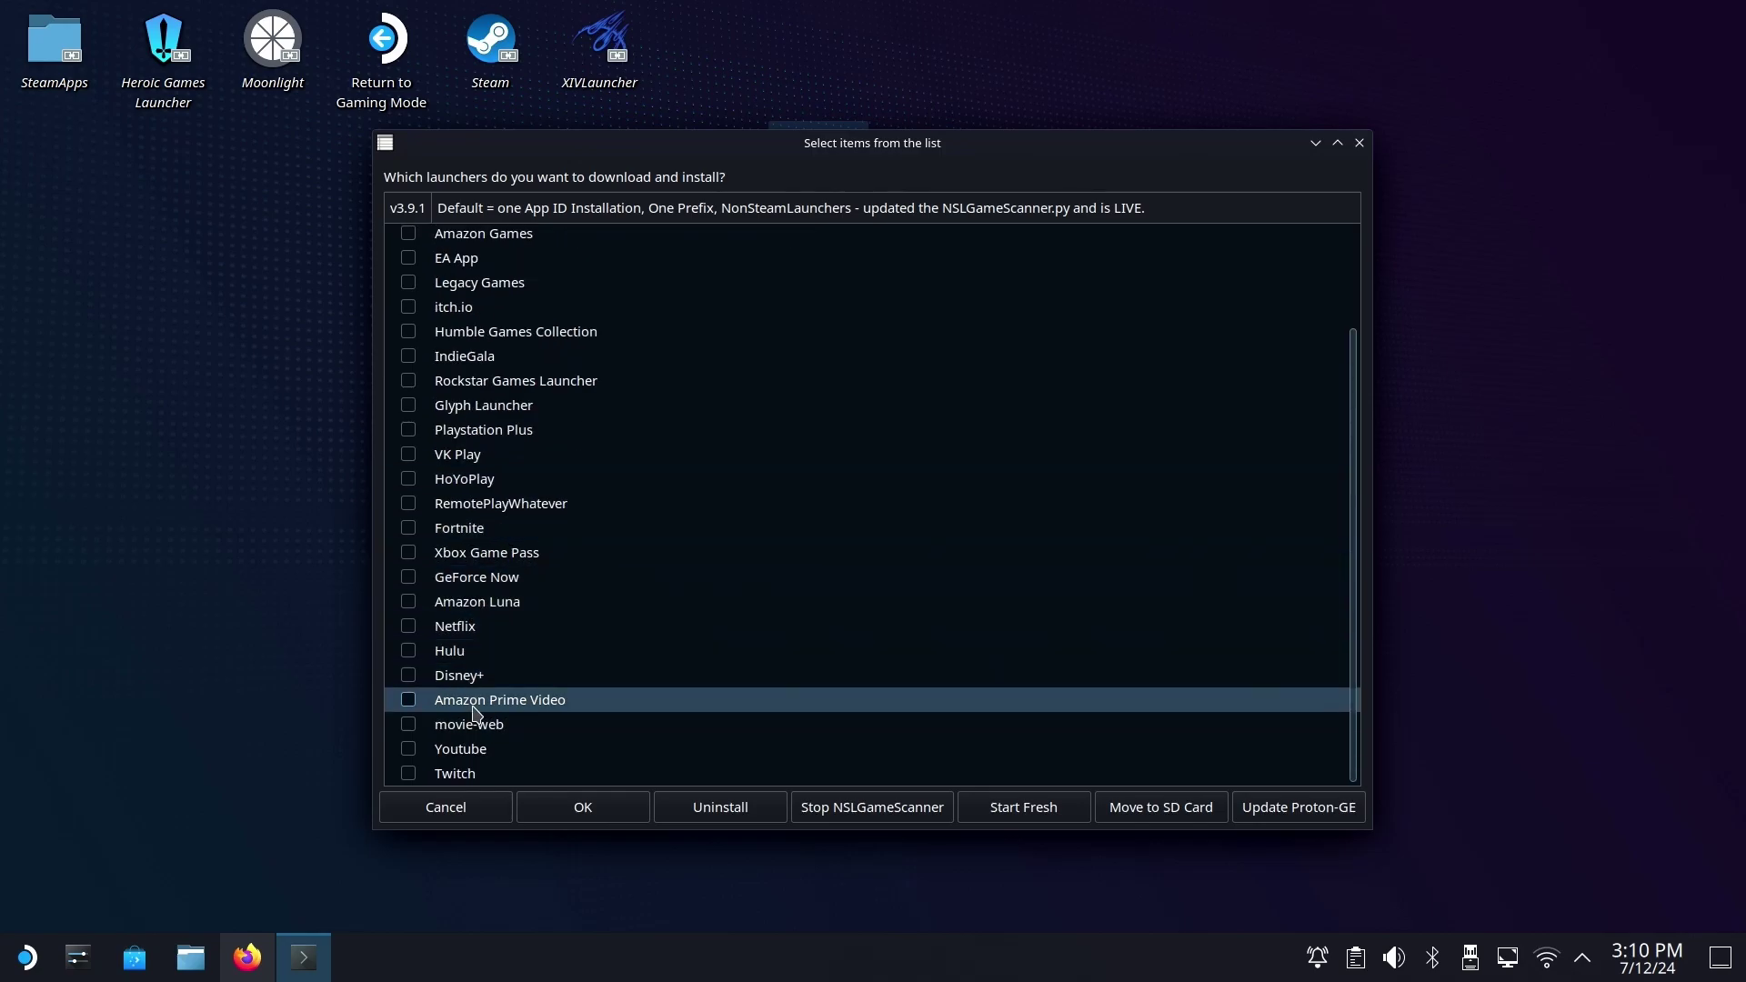
{"action": "scroll", "coordinate": [510, 485], "scroll_direction": "up", "scroll_amount": 2}
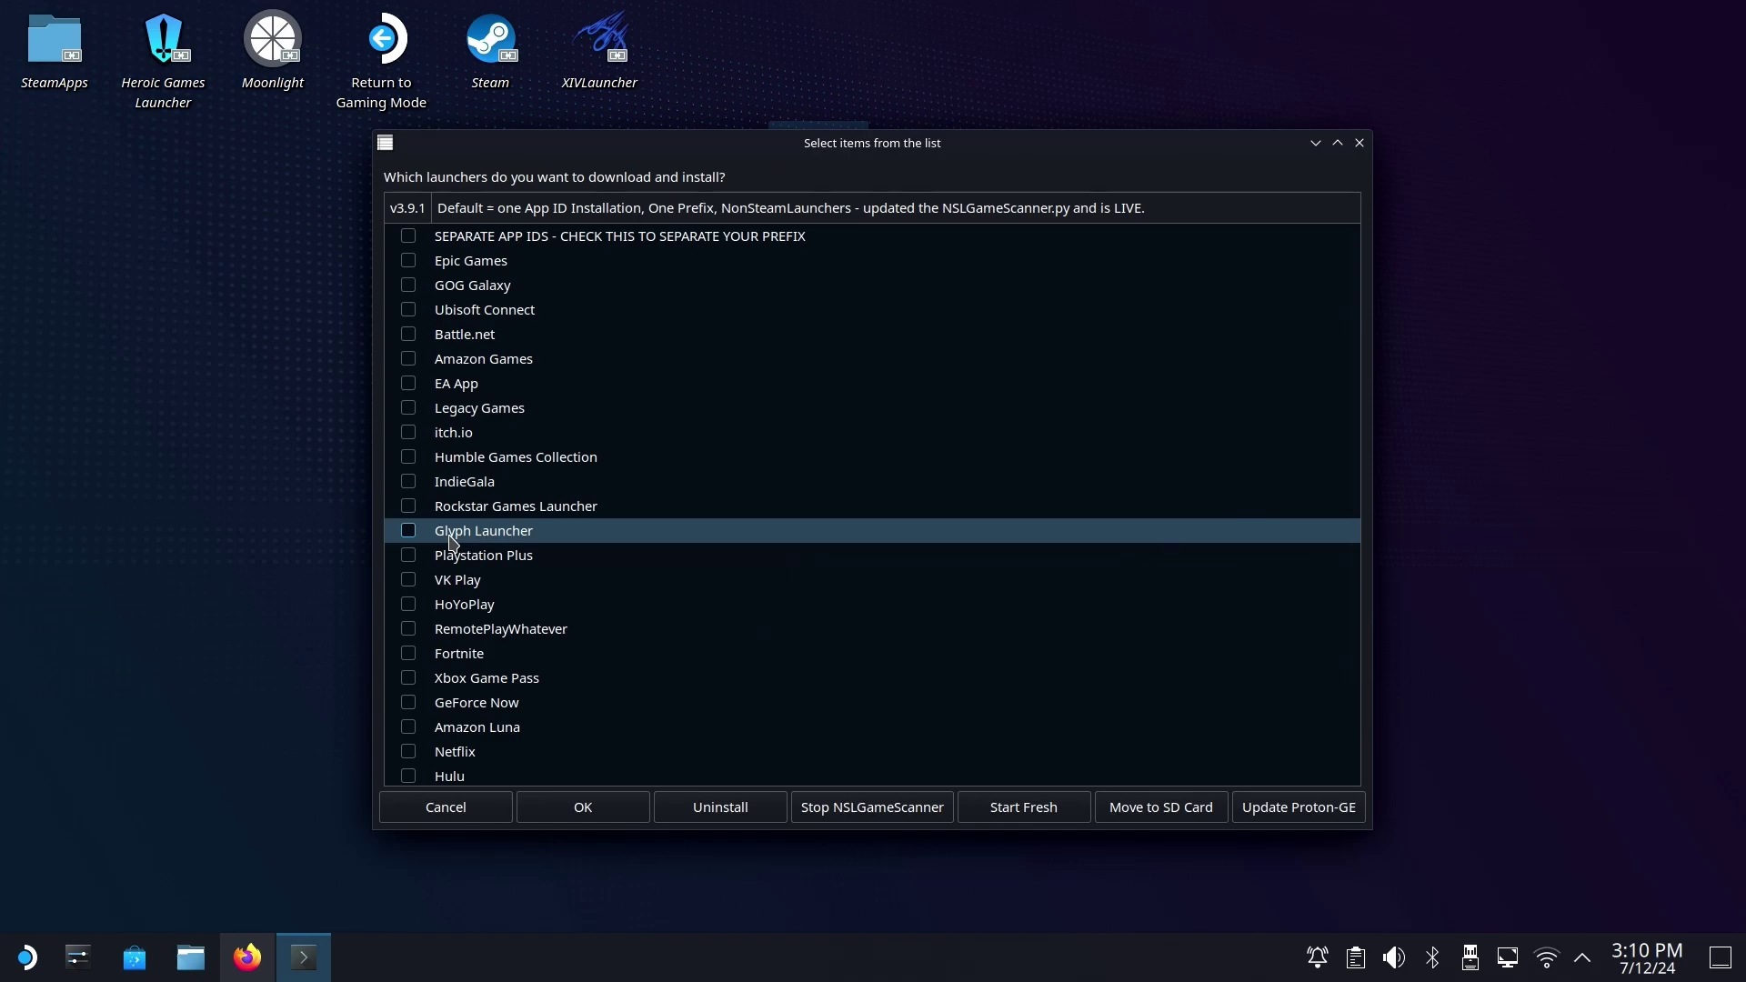
{"action": "left_click", "coordinate": [410, 607]}
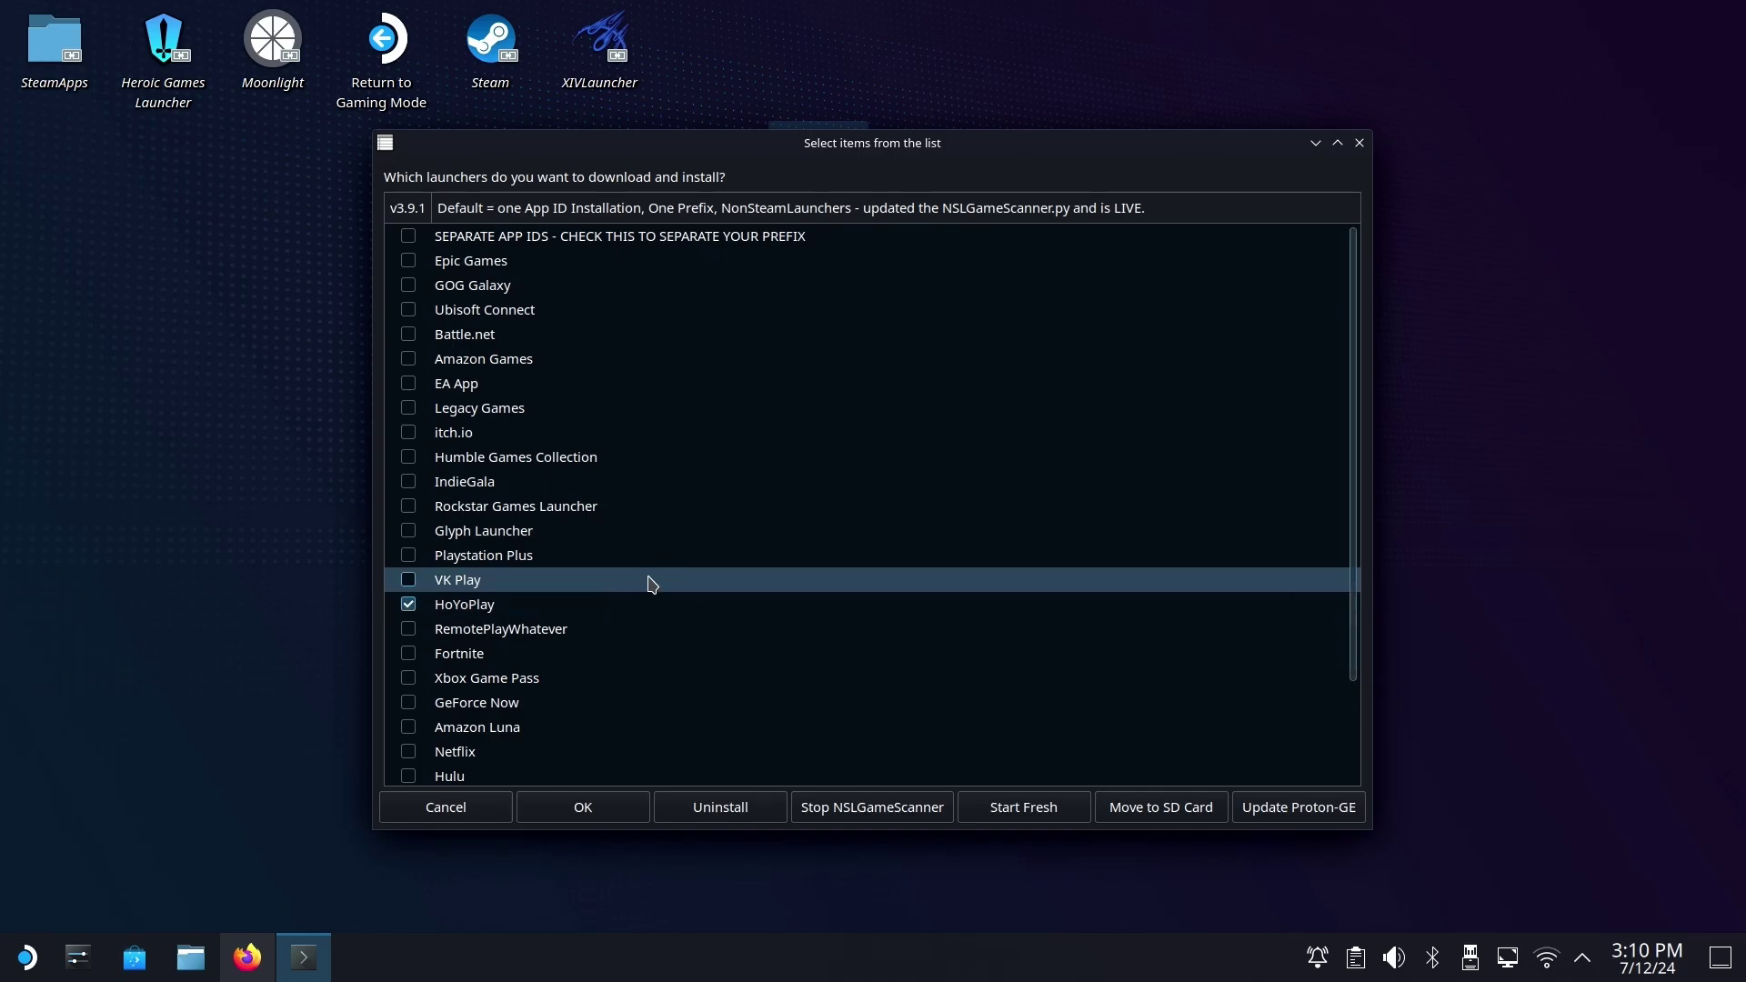
{"action": "left_click", "coordinate": [583, 812]}
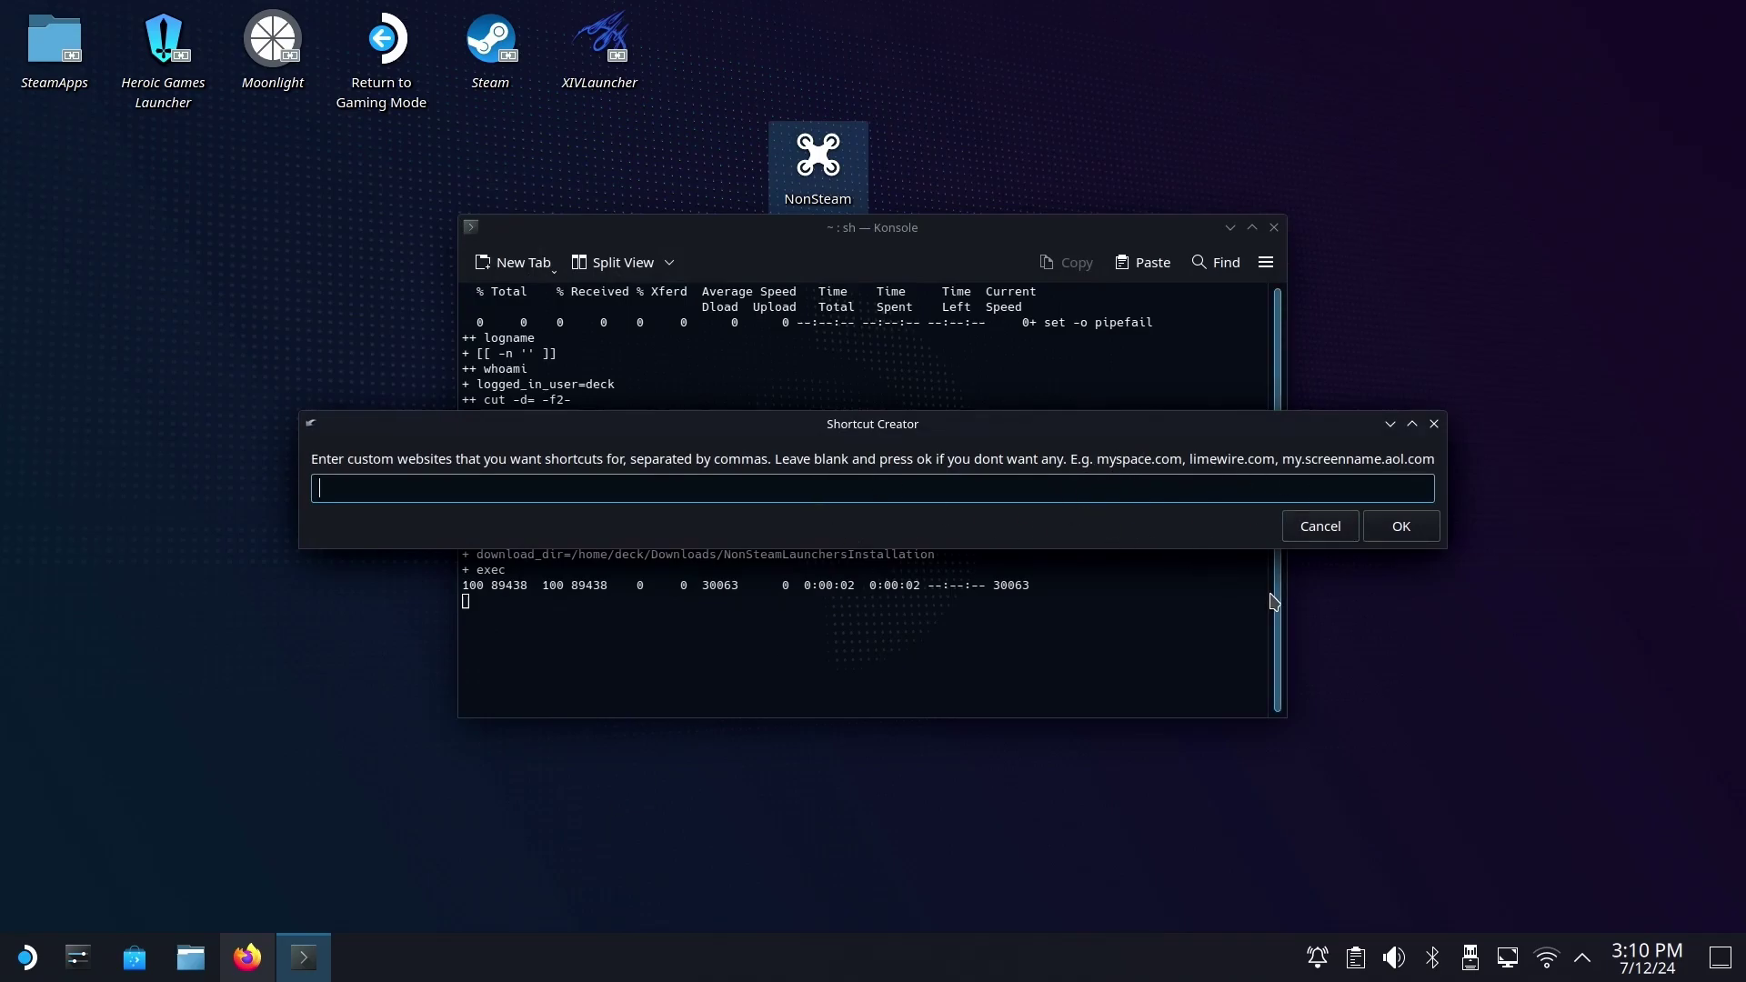
{"action": "left_click", "coordinate": [1414, 527]}
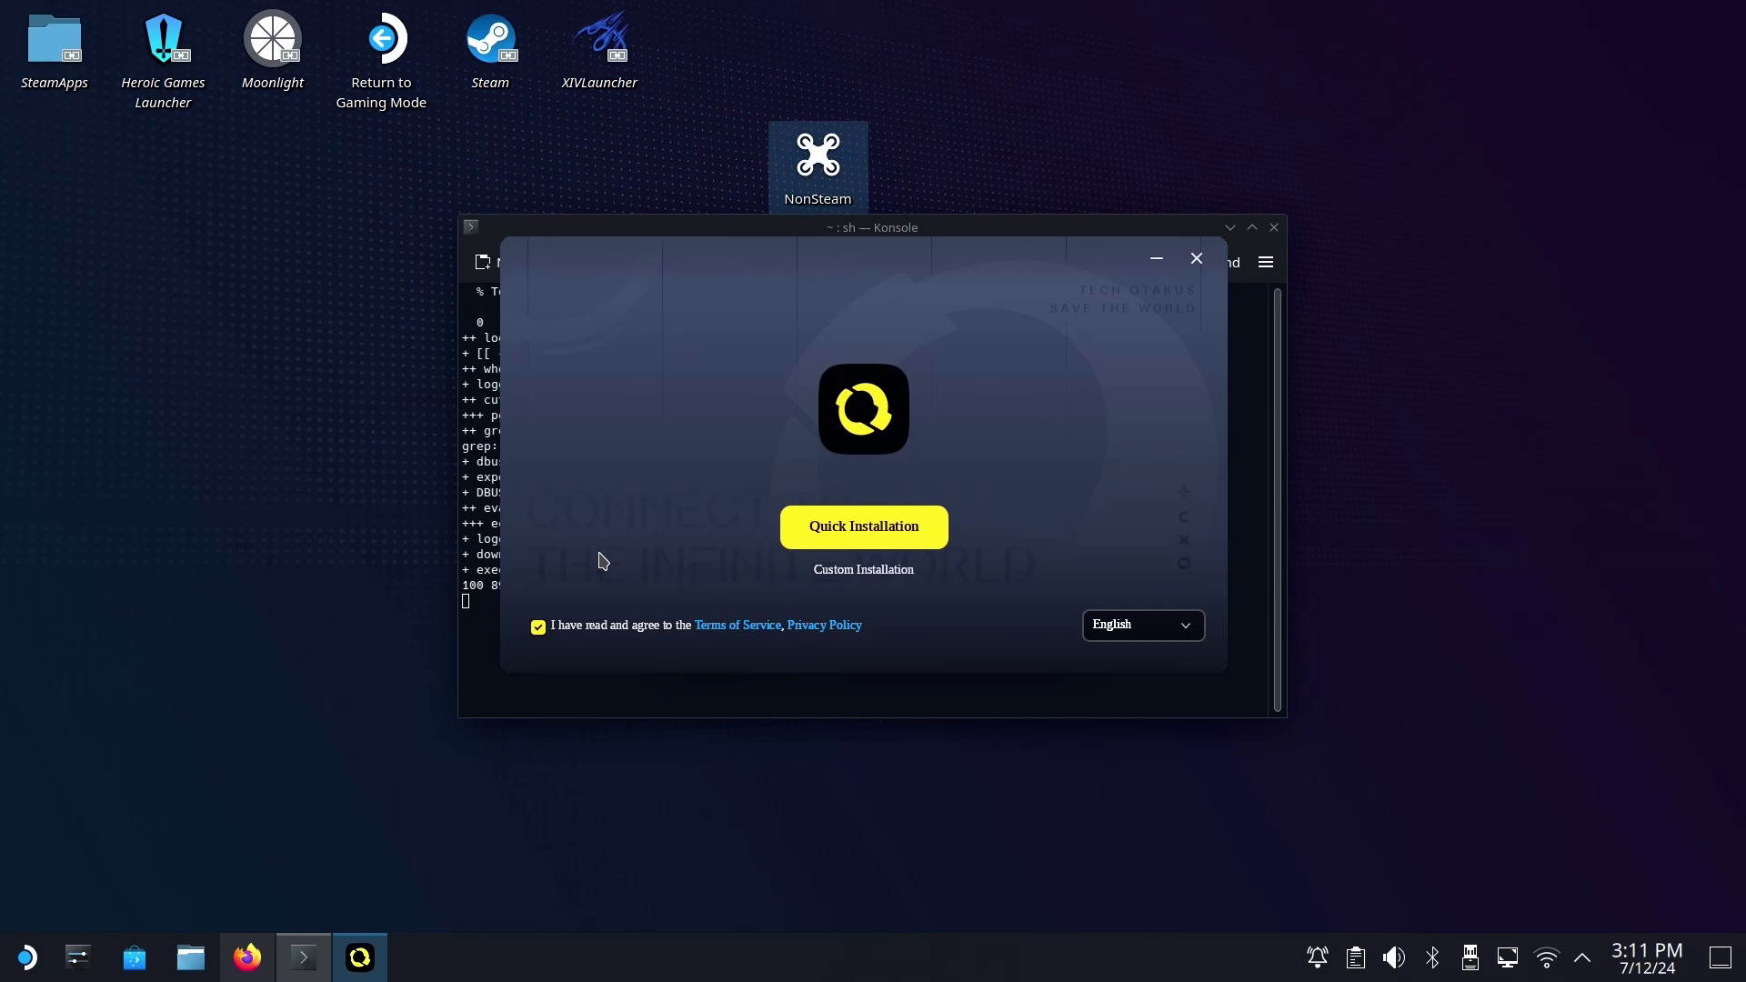
Open the HoYoPlay installer's custom installation options and display the full path of the Hoyo folder on the primary drive.
{"action": "left_click", "coordinate": [891, 571]}
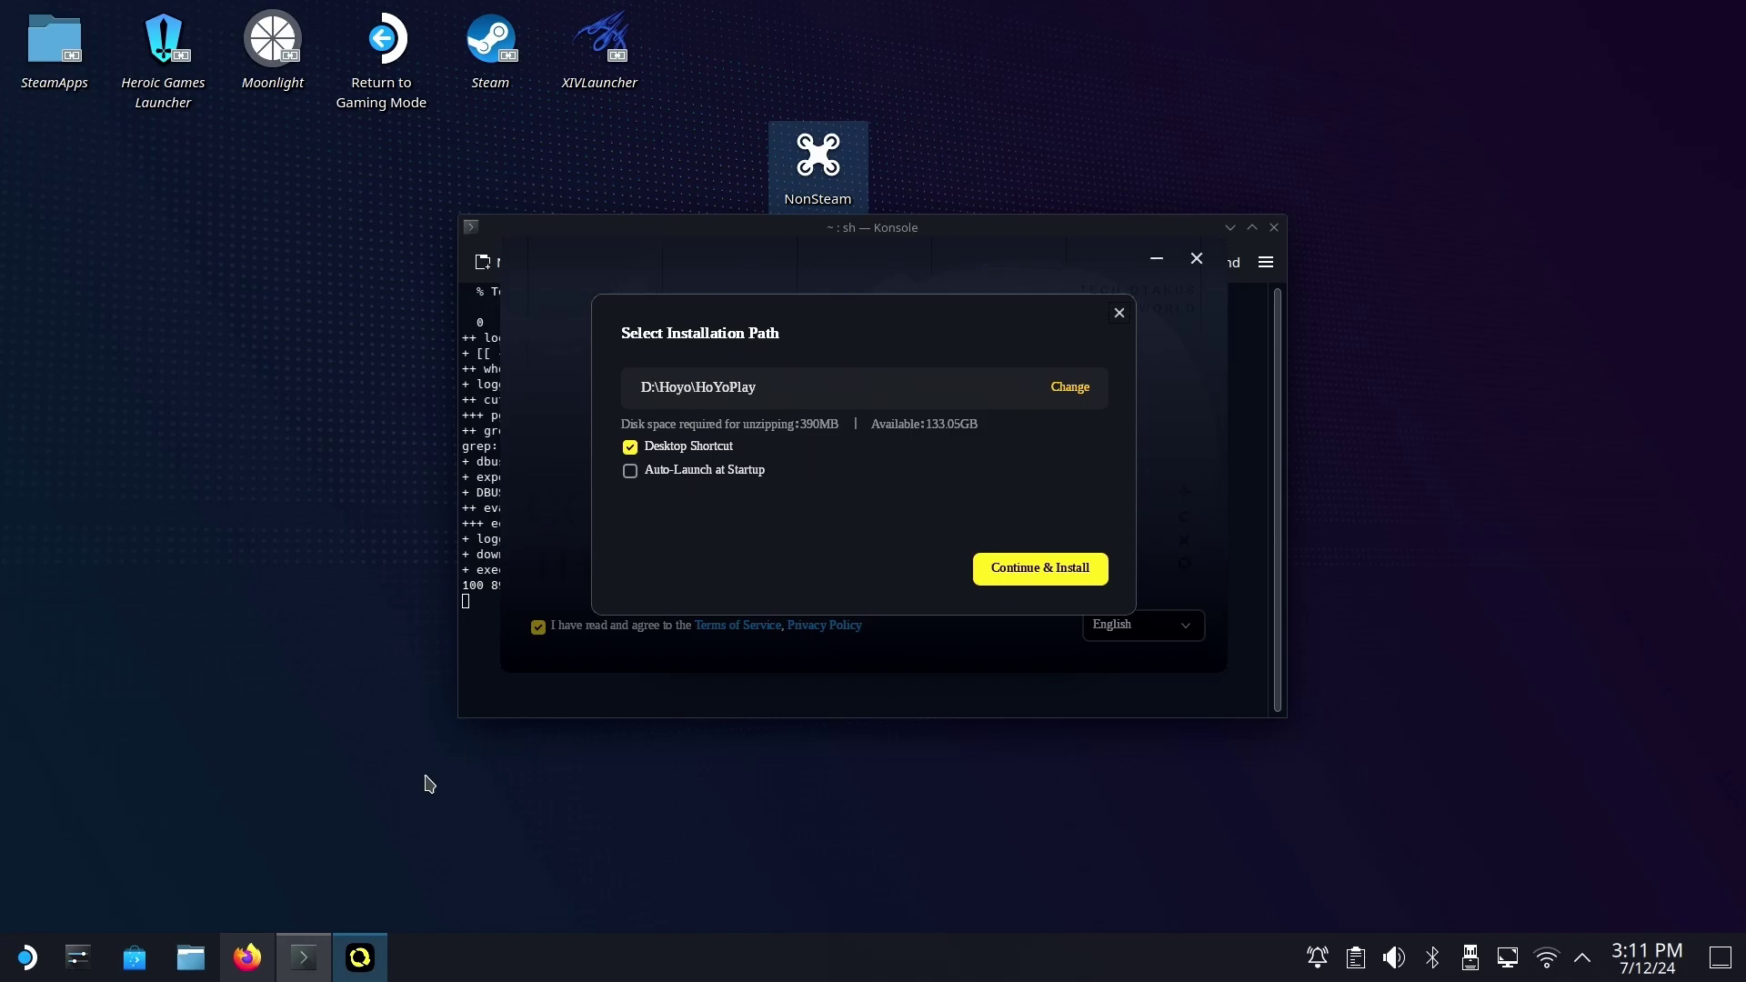
{"action": "left_click", "coordinate": [190, 958]}
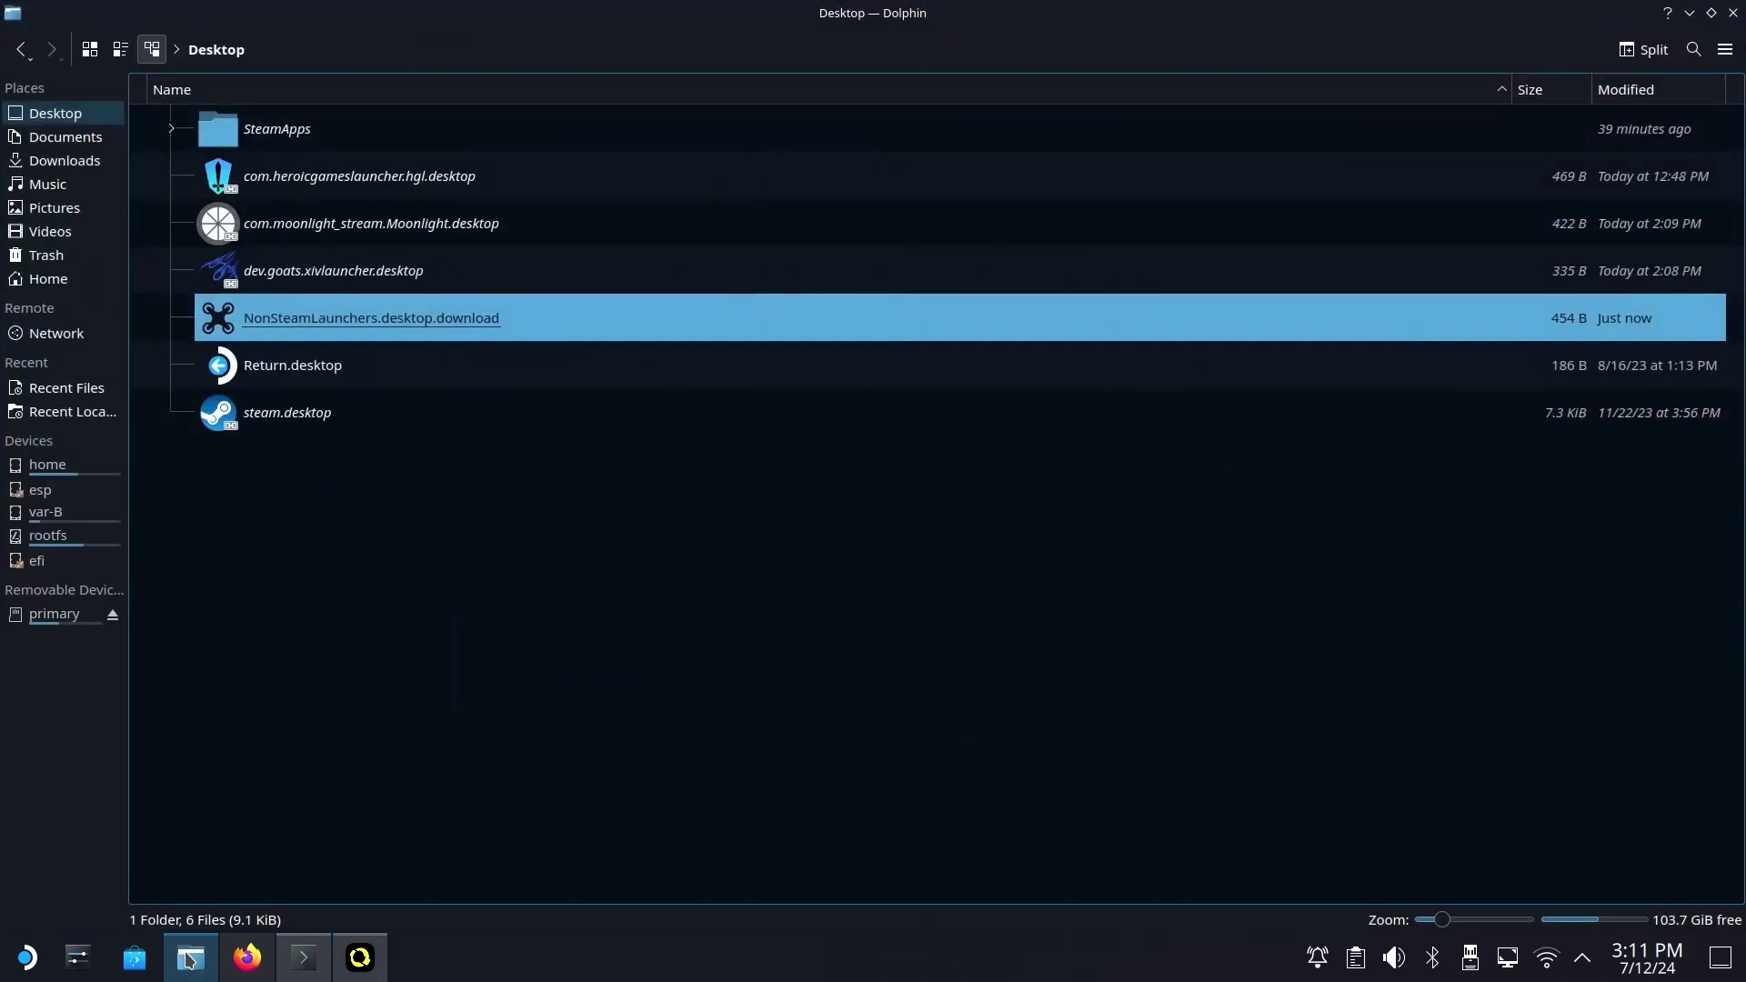
{"action": "left_click", "coordinate": [341, 686]}
{"action": "left_click", "coordinate": [55, 614]}
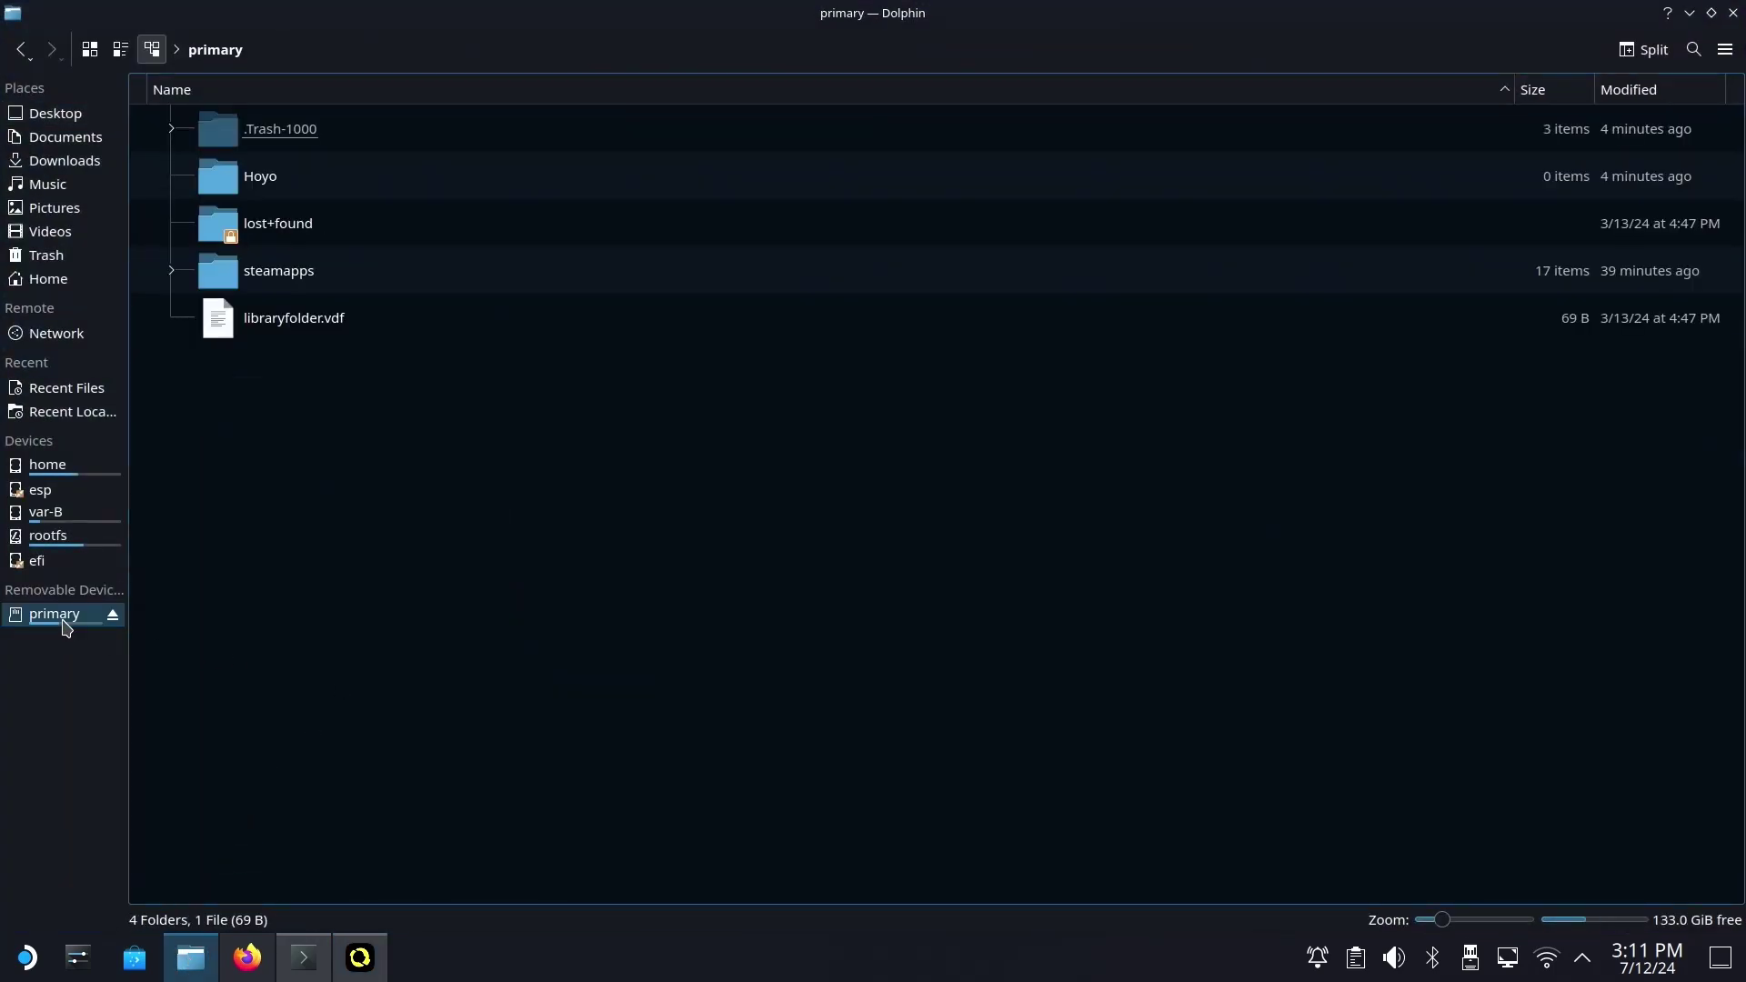
{"action": "left_click", "coordinate": [253, 196]}
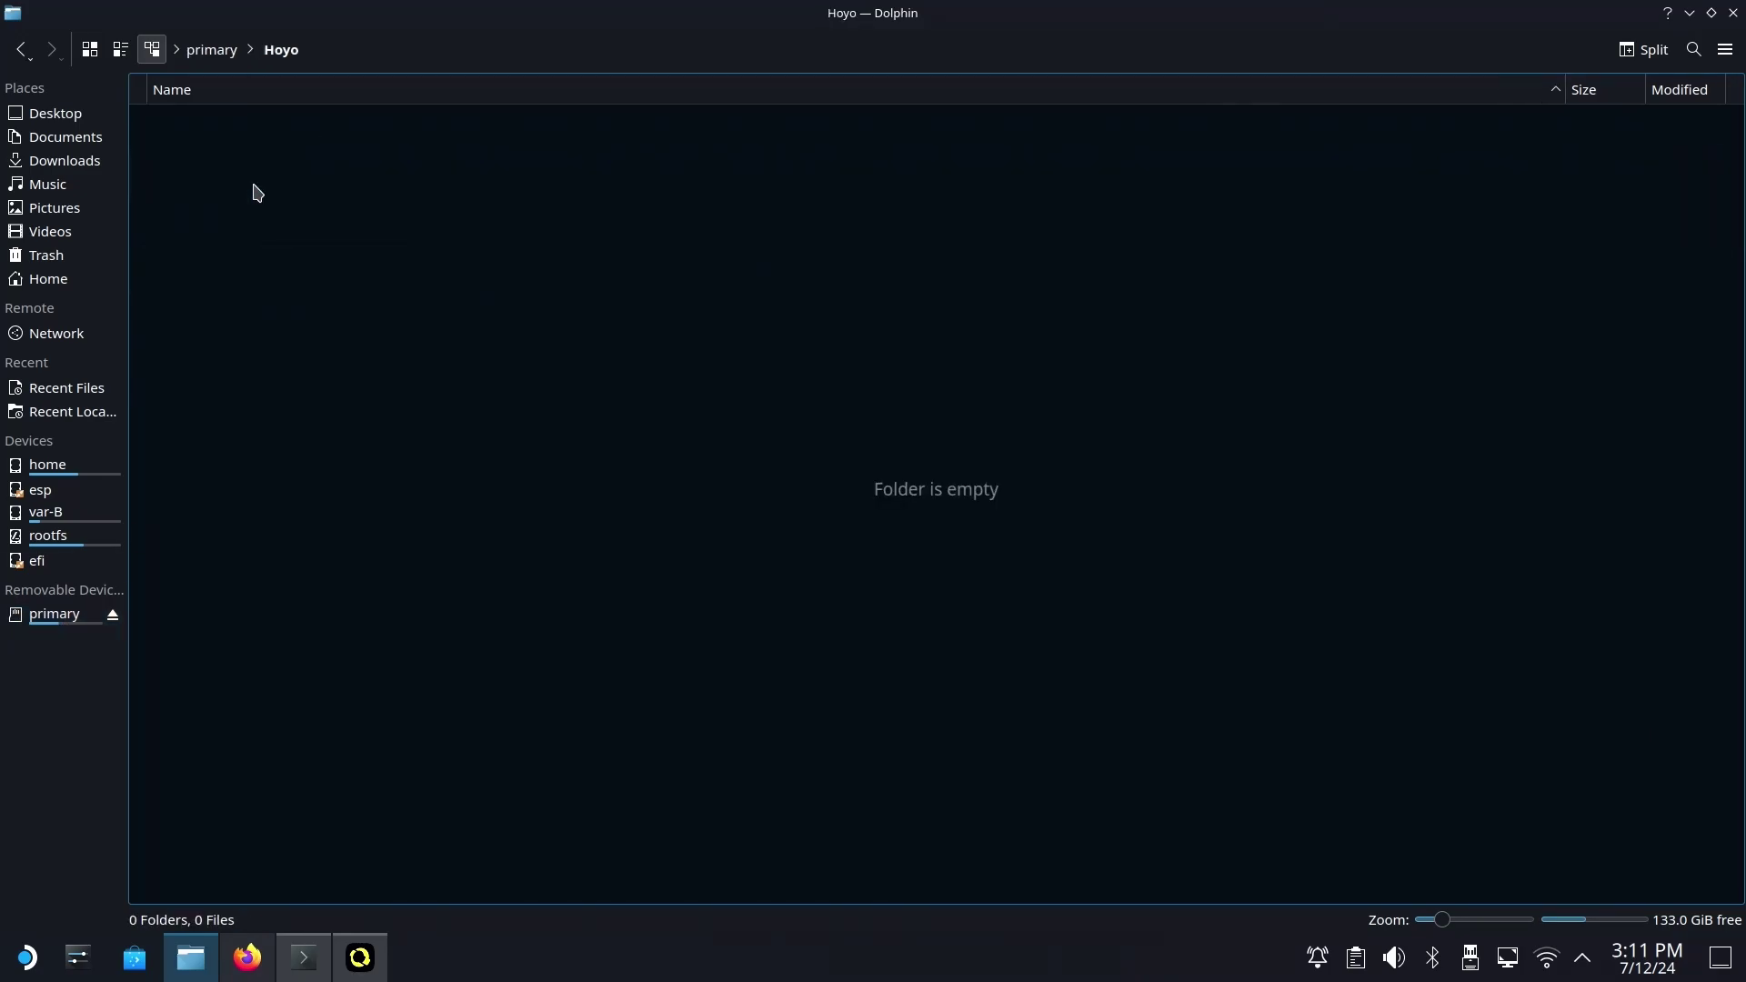
{"action": "left_click", "coordinate": [325, 46]}
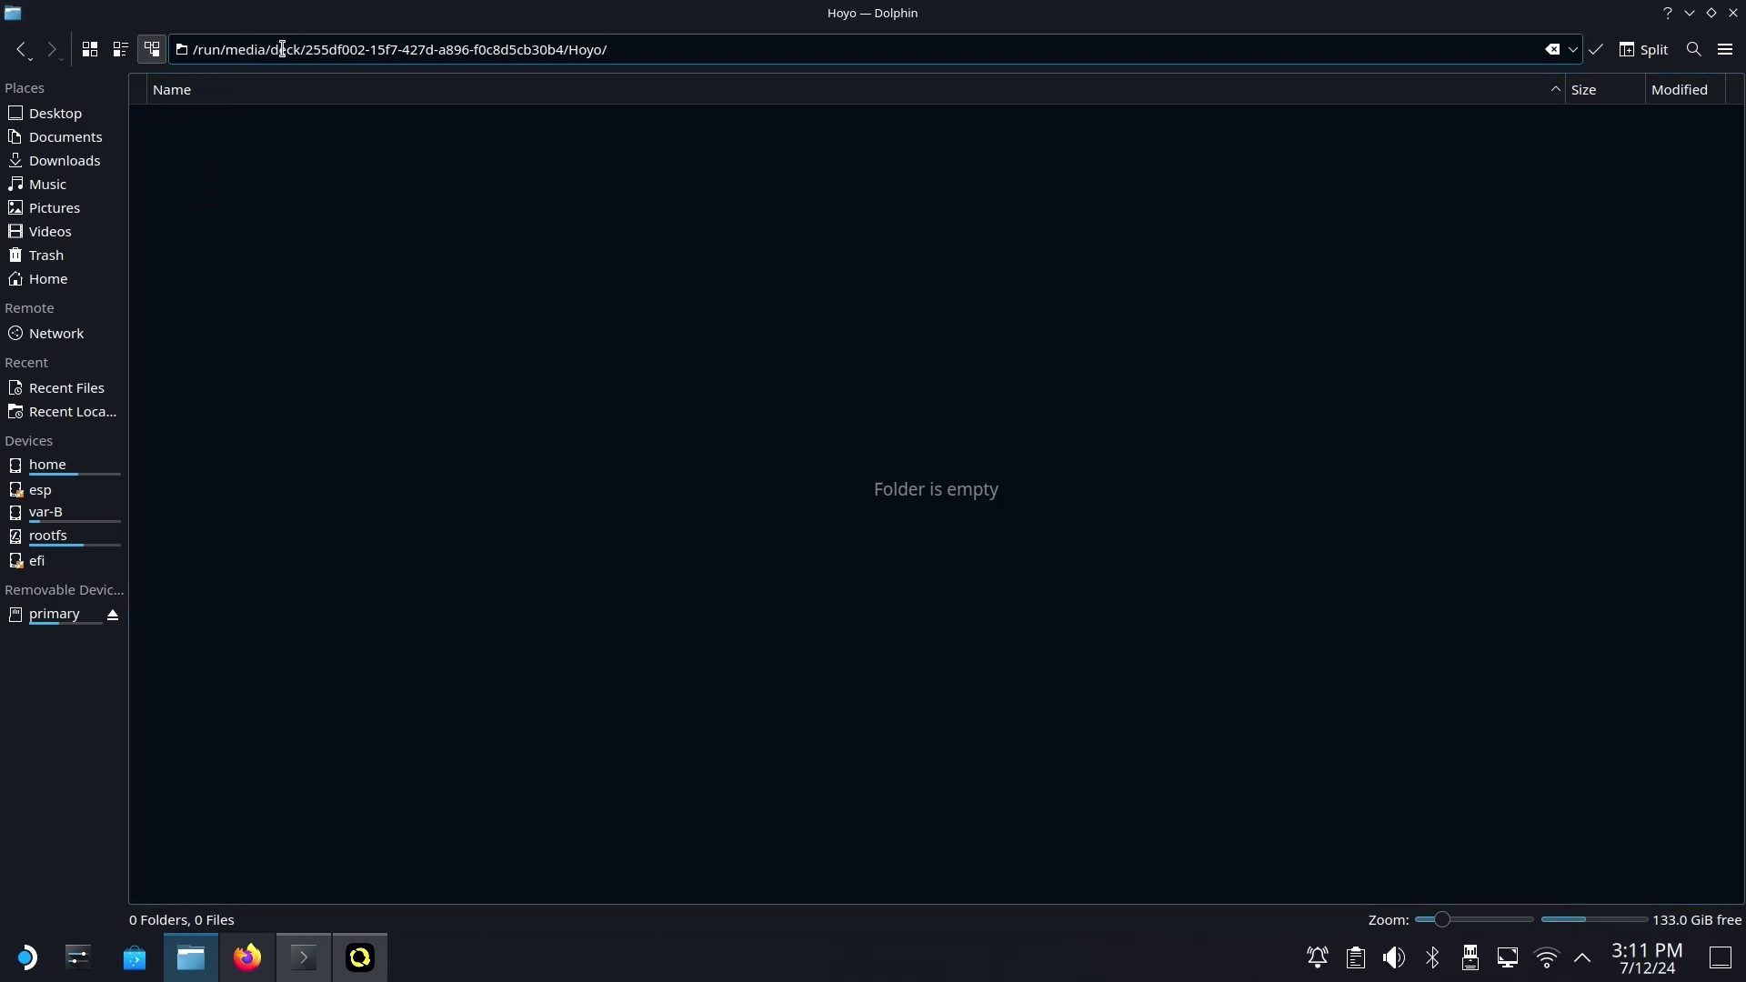
Minimize the file manager and choose the removable drive's Hoyo folder, under run/media/deck, as the HoYoPlay installation path.
{"action": "left_click", "coordinate": [1690, 14]}
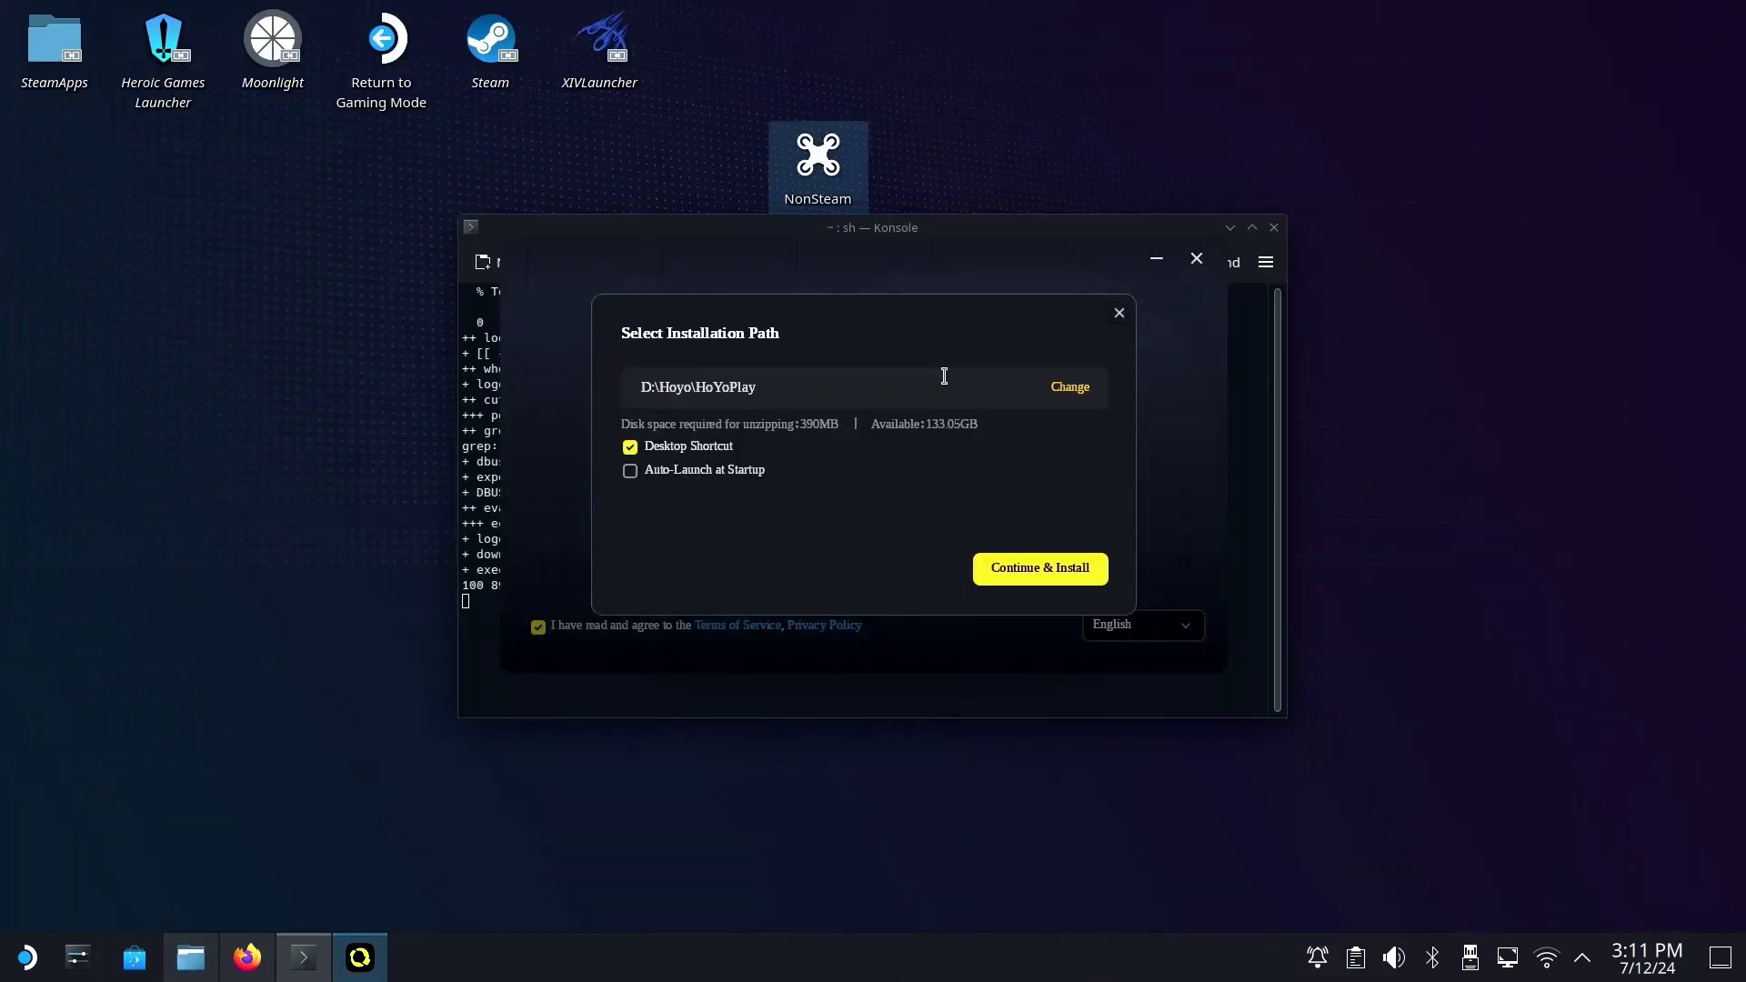
{"action": "left_click", "coordinate": [1072, 389]}
{"action": "left_click", "coordinate": [639, 410]}
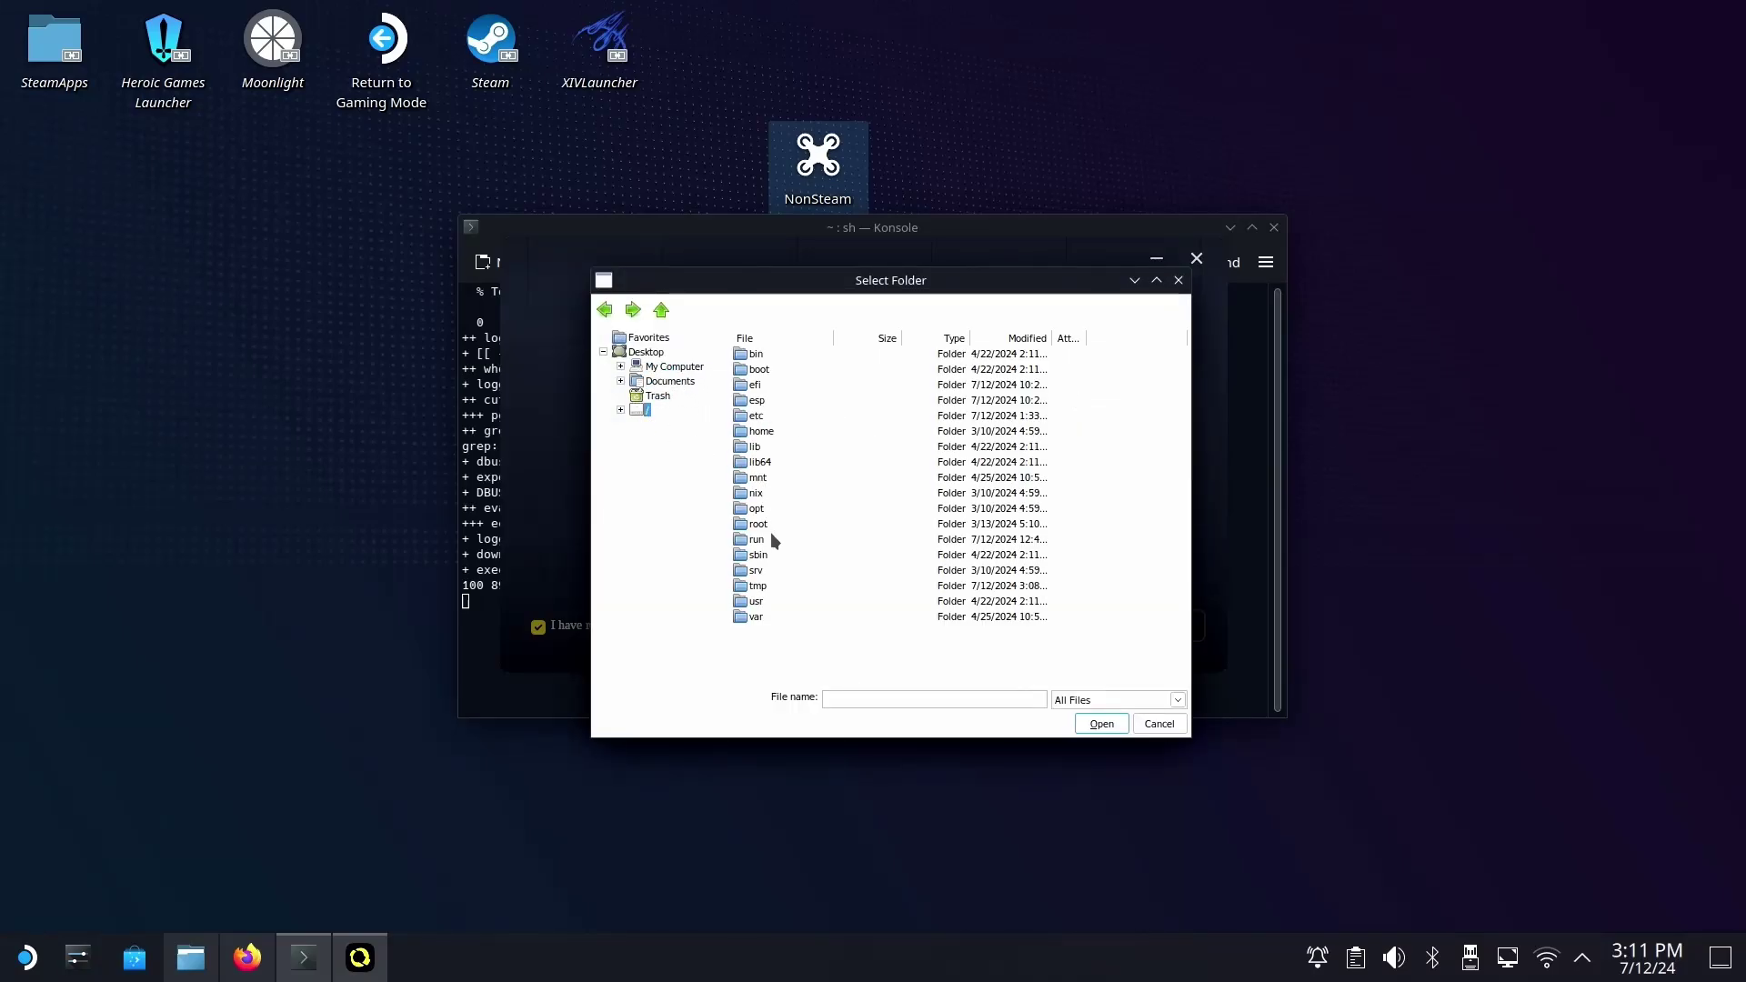
{"action": "double_click", "coordinate": [764, 538]}
{"action": "double_click", "coordinate": [757, 476]}
{"action": "left_click", "coordinate": [759, 355]}
{"action": "double_click", "coordinate": [759, 355]}
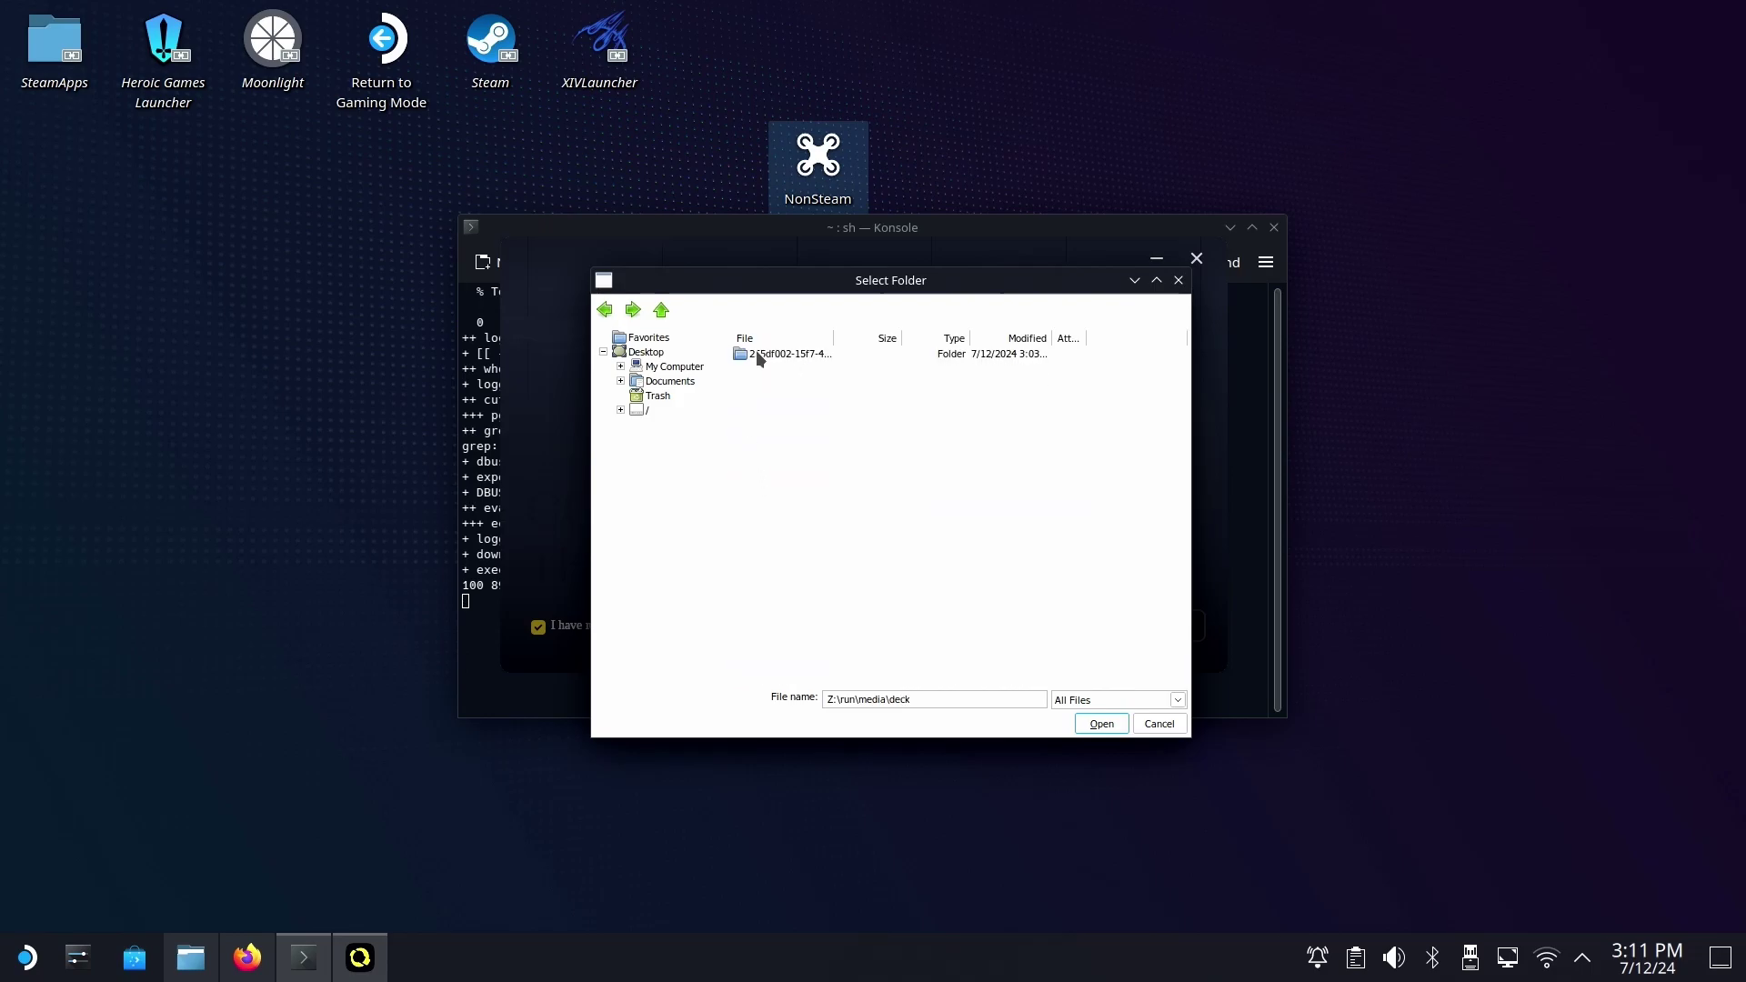
{"action": "double_click", "coordinate": [771, 353]}
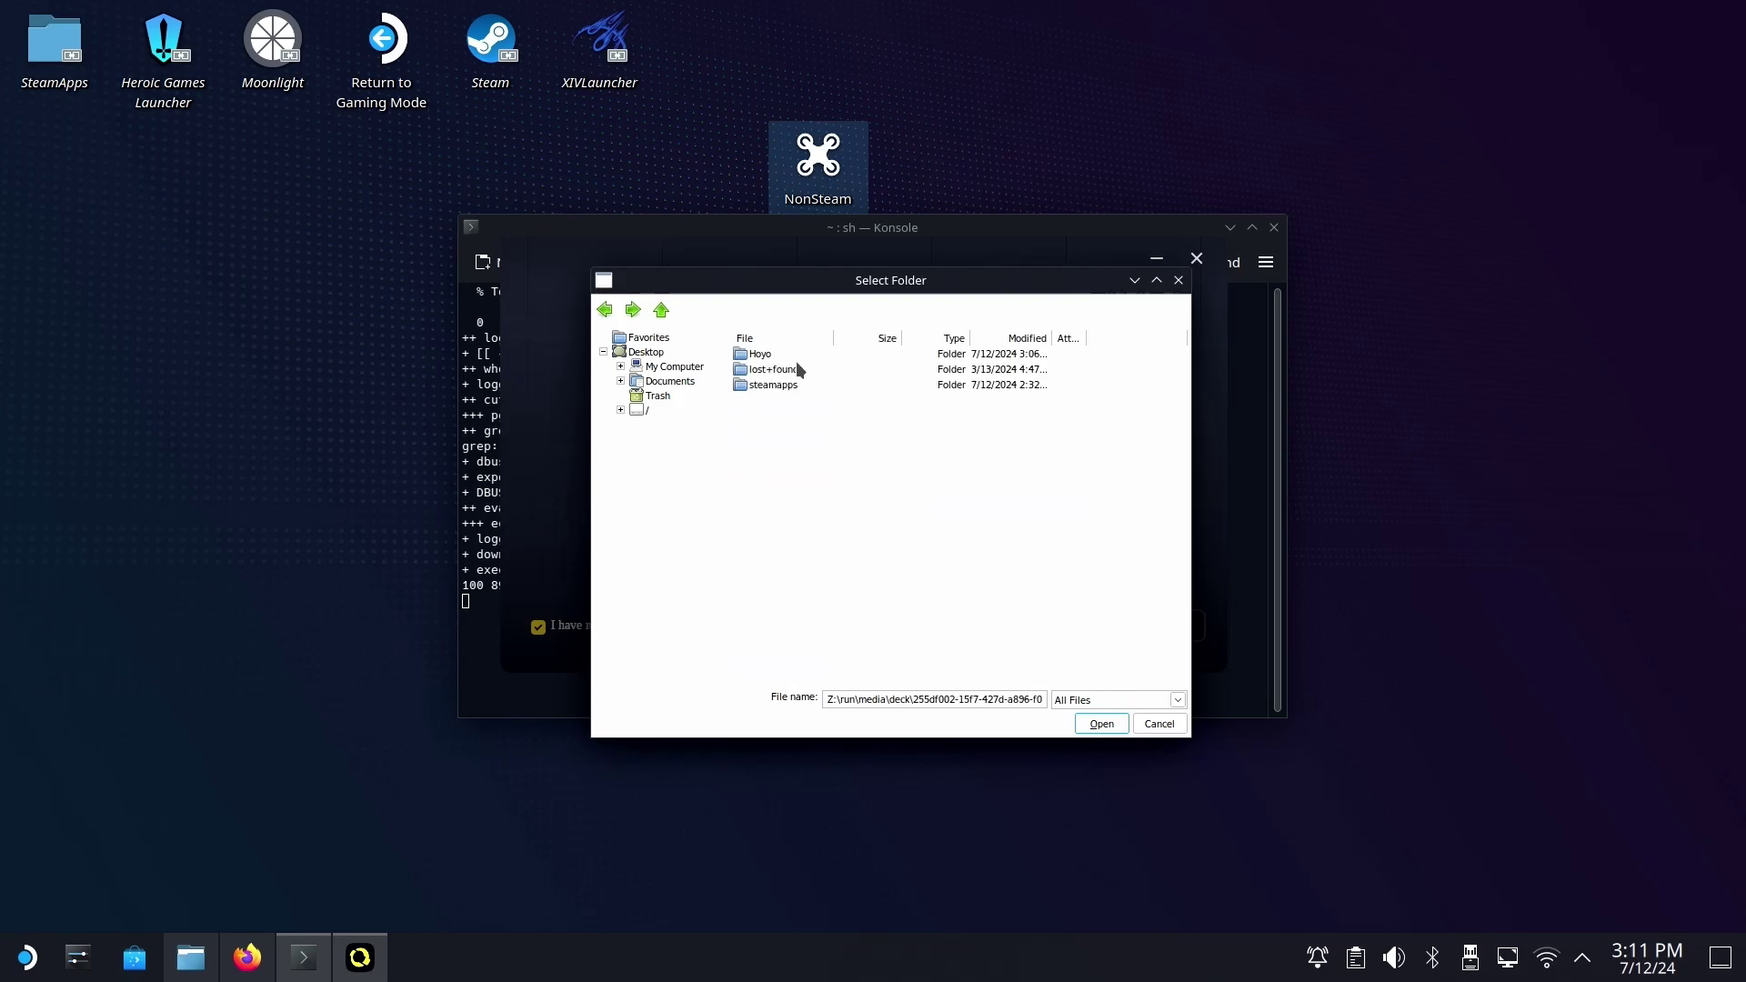
{"action": "double_click", "coordinate": [766, 353]}
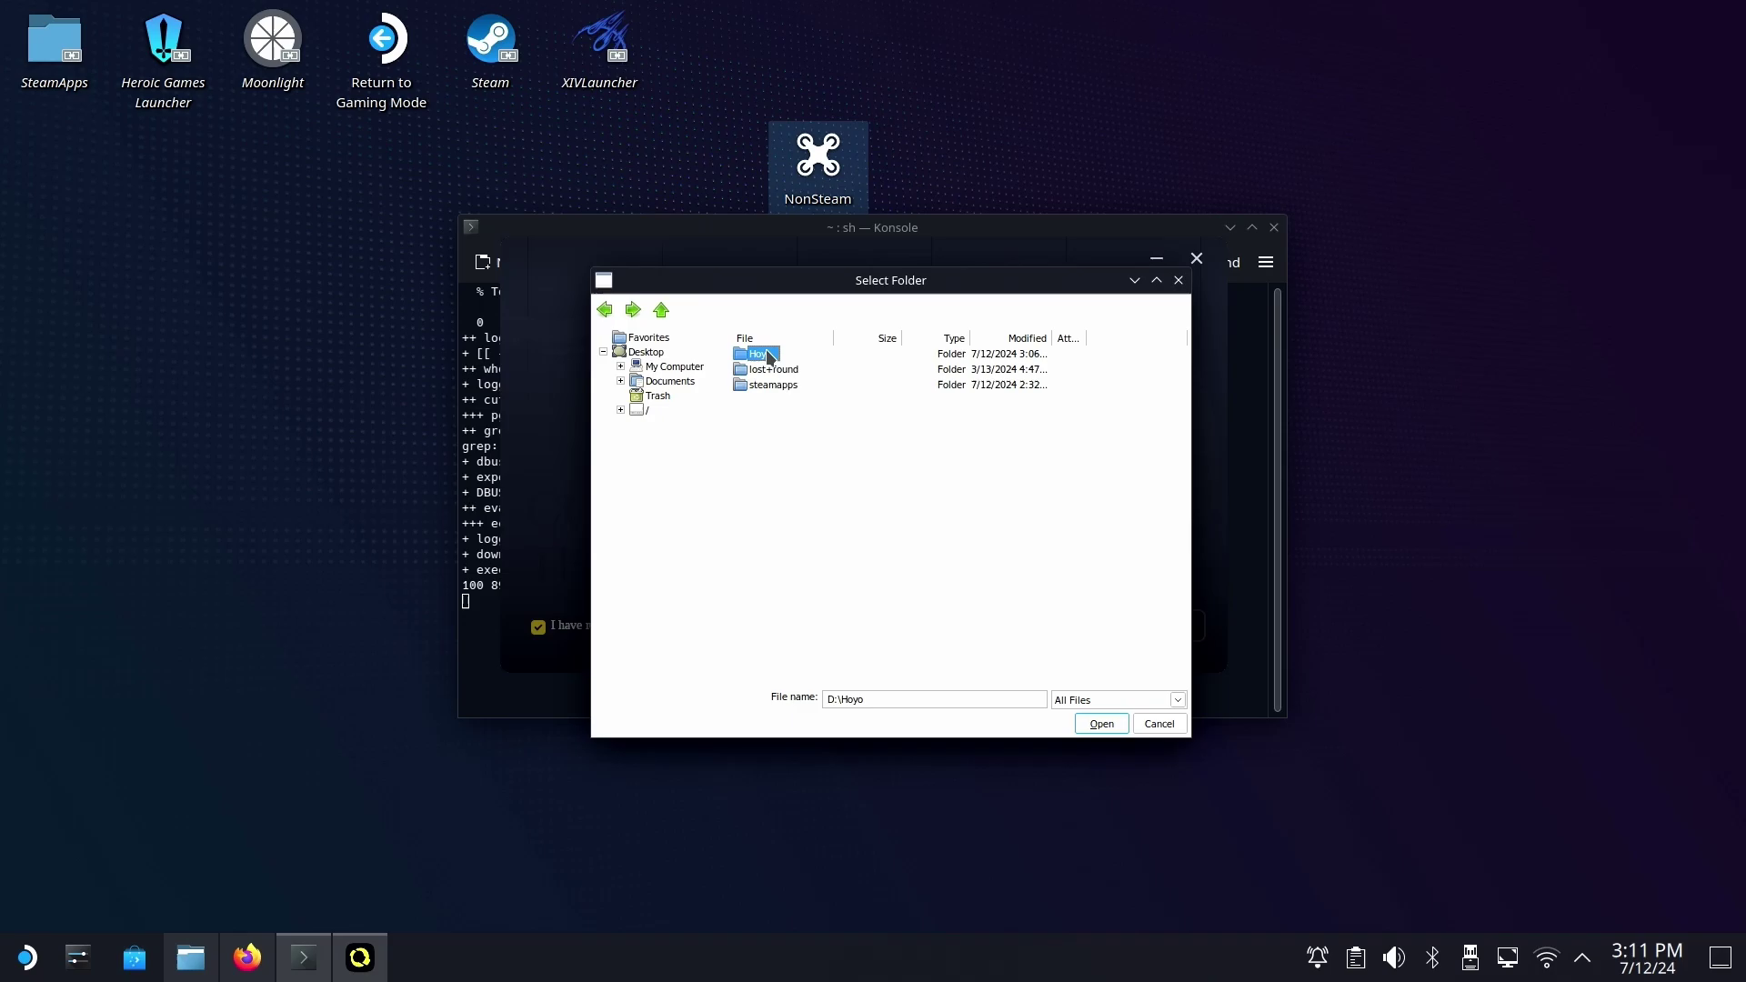
{"action": "left_click", "coordinate": [1102, 724]}
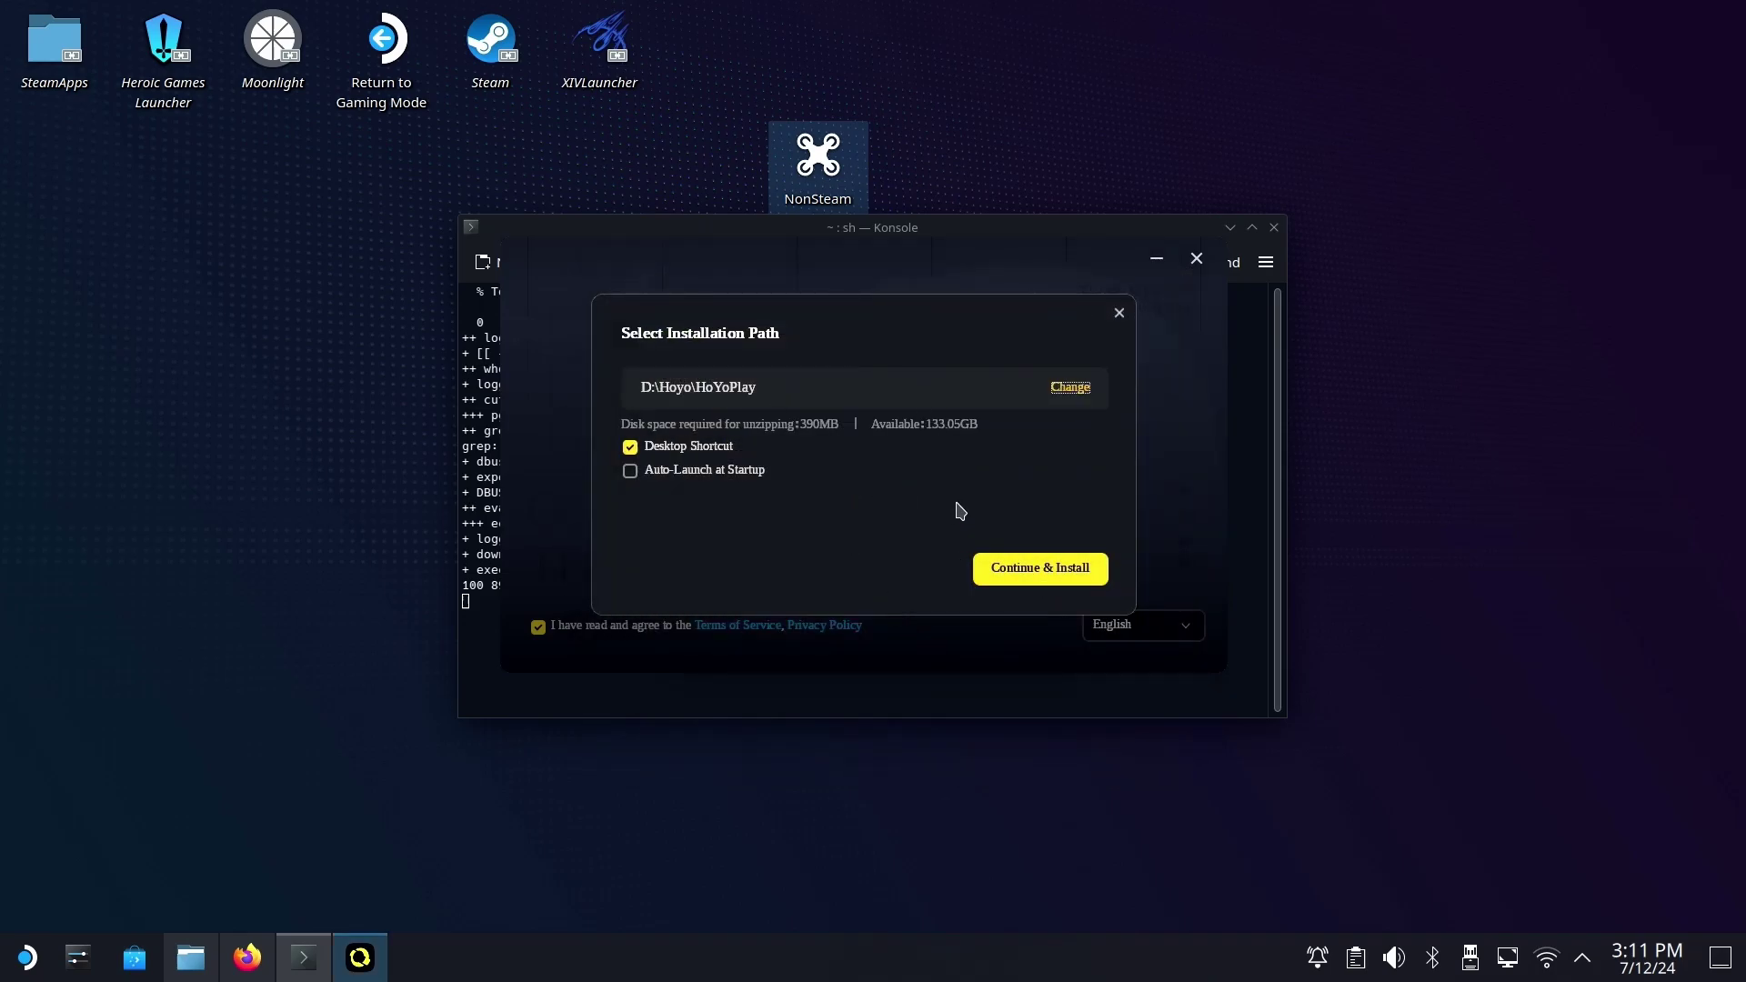
Install HoYoPlay with the desktop shortcut, overwriting the existing version, and launch it when finished.
{"action": "left_click", "coordinate": [1046, 582]}
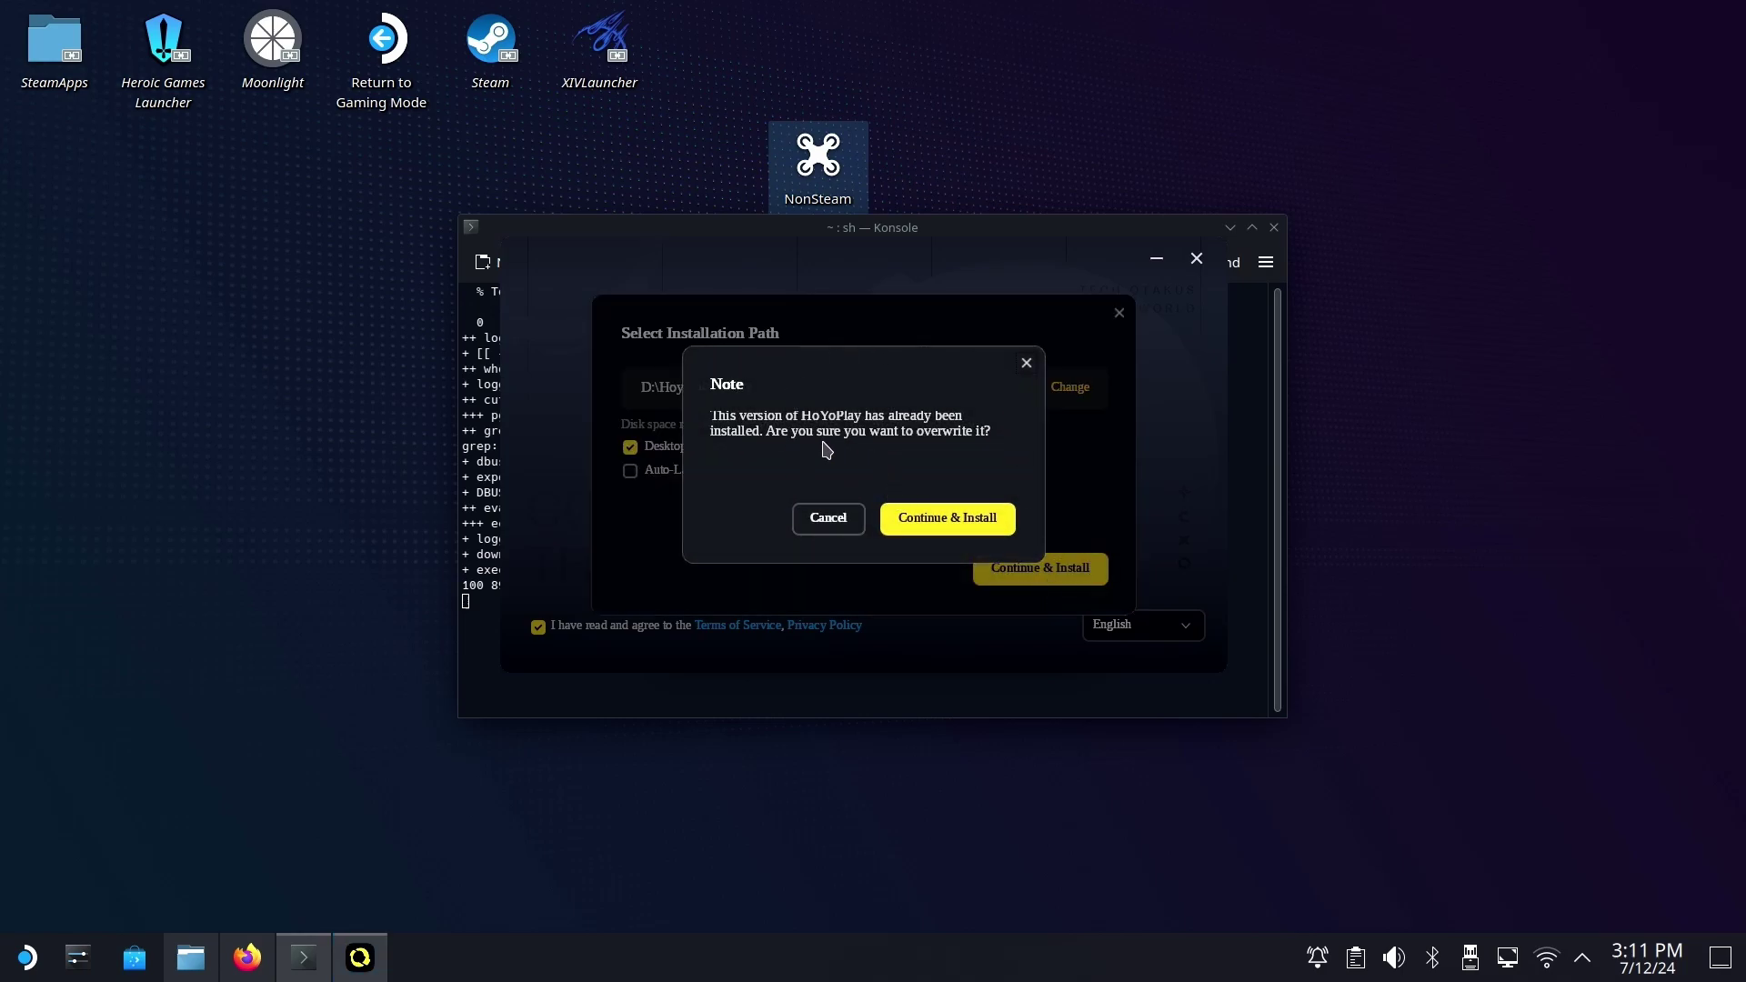
{"action": "left_click", "coordinate": [935, 521]}
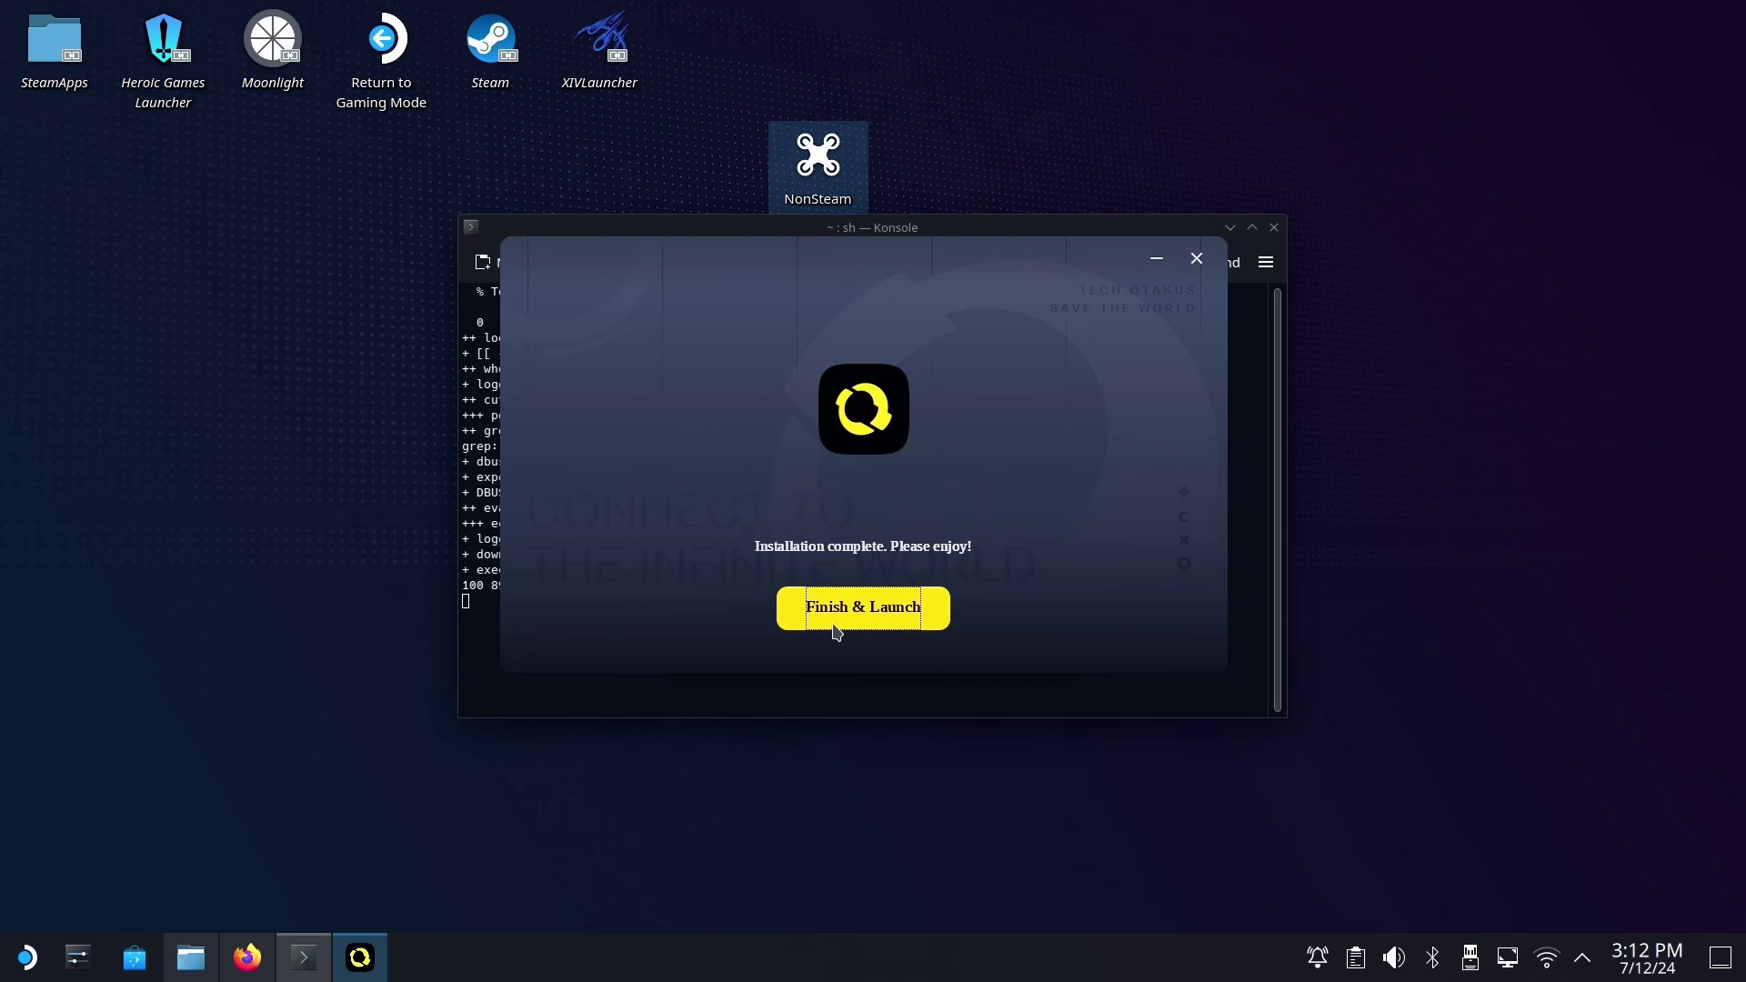
{"action": "left_click", "coordinate": [868, 620]}
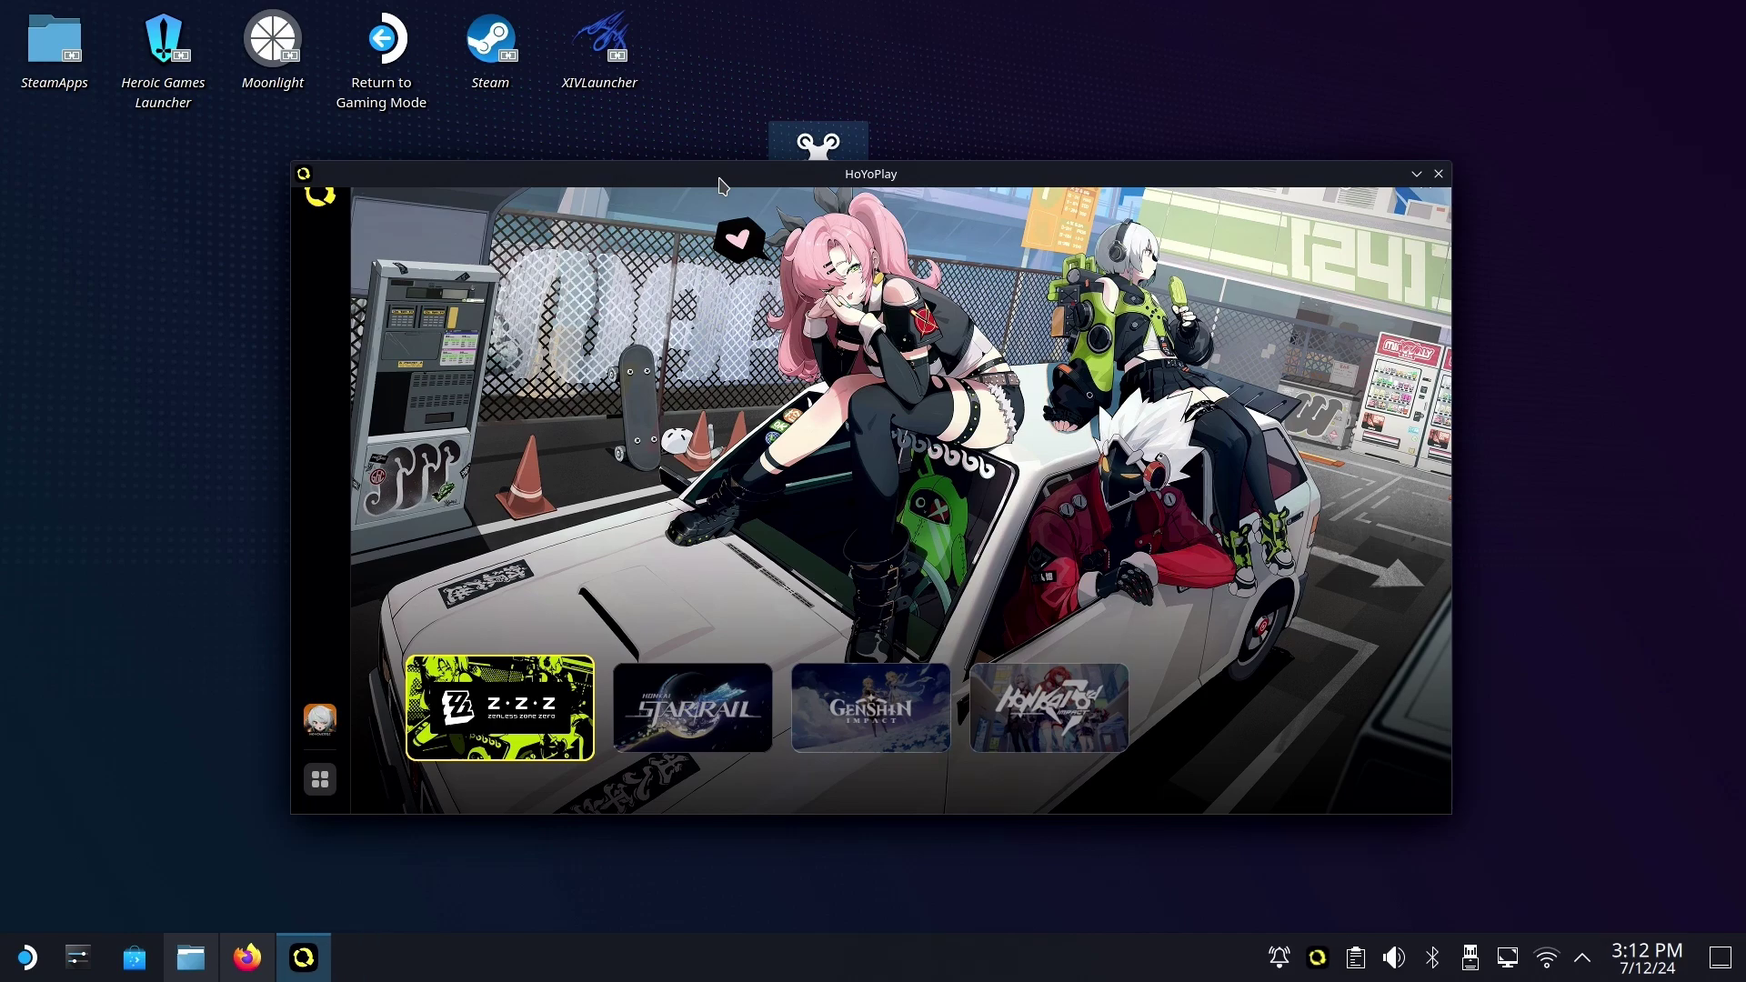
Close the Steam loading window and open the Zenless Zone Zero details page in HoYoPlay.
{"action": "left_click", "coordinate": [1051, 709]}
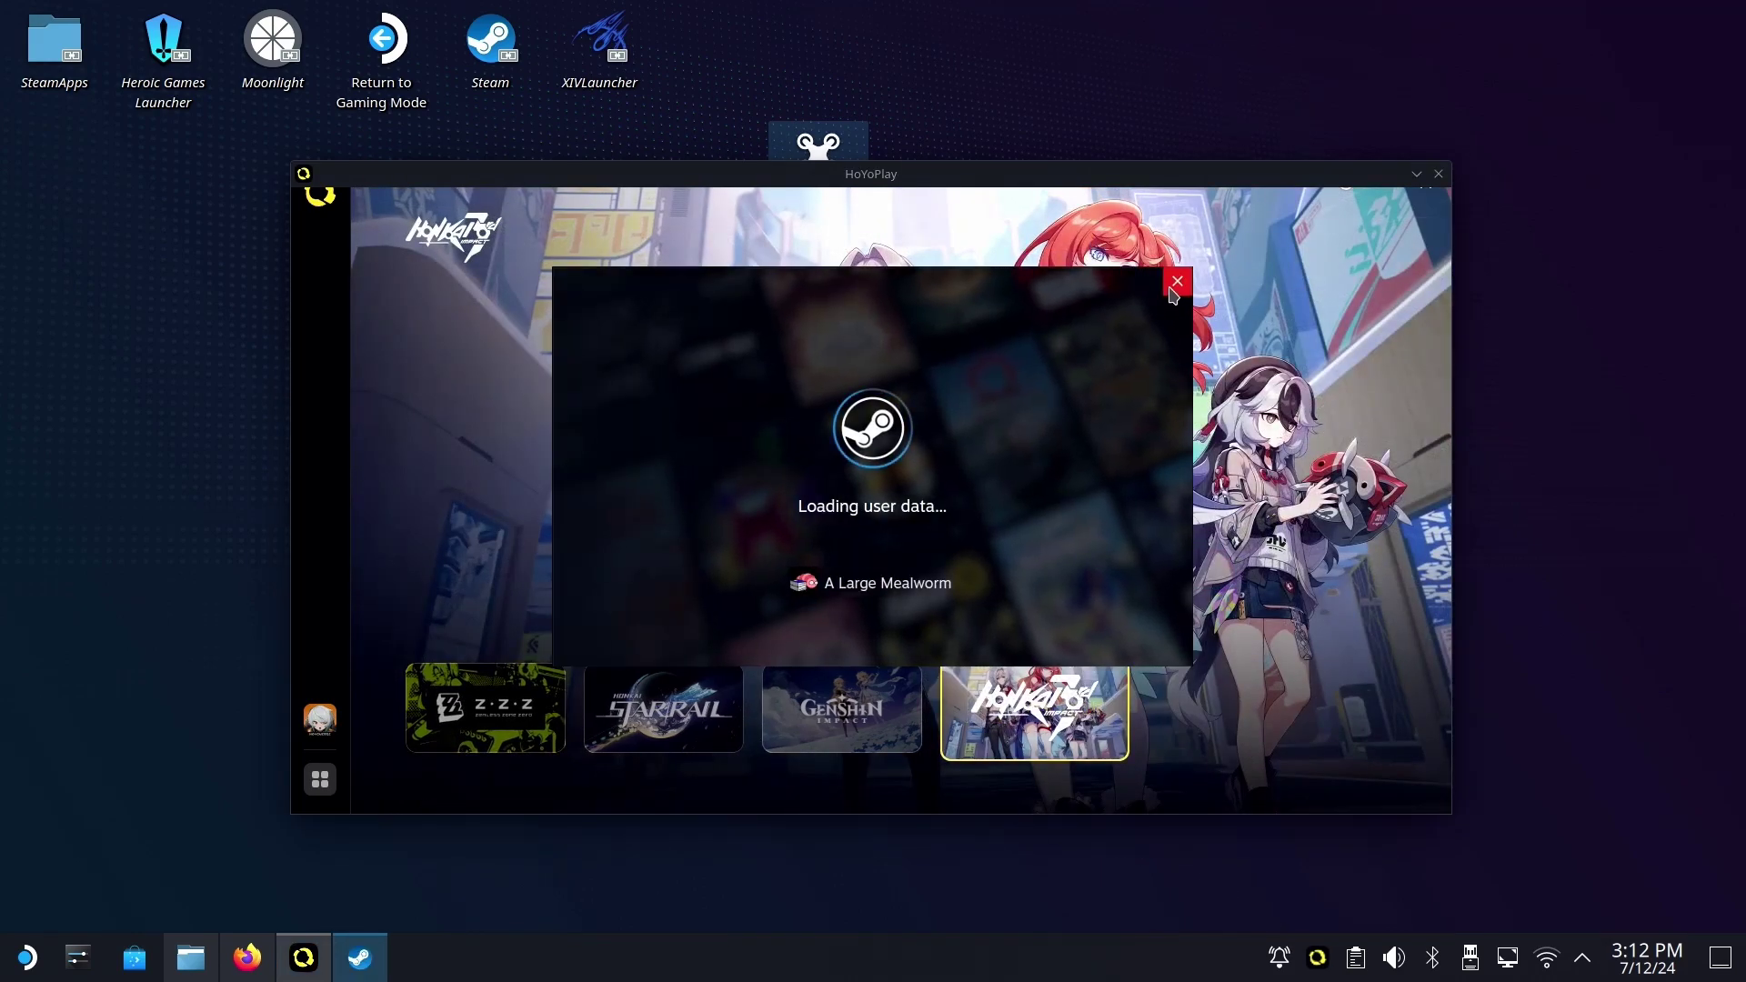
{"action": "left_click", "coordinate": [1177, 281]}
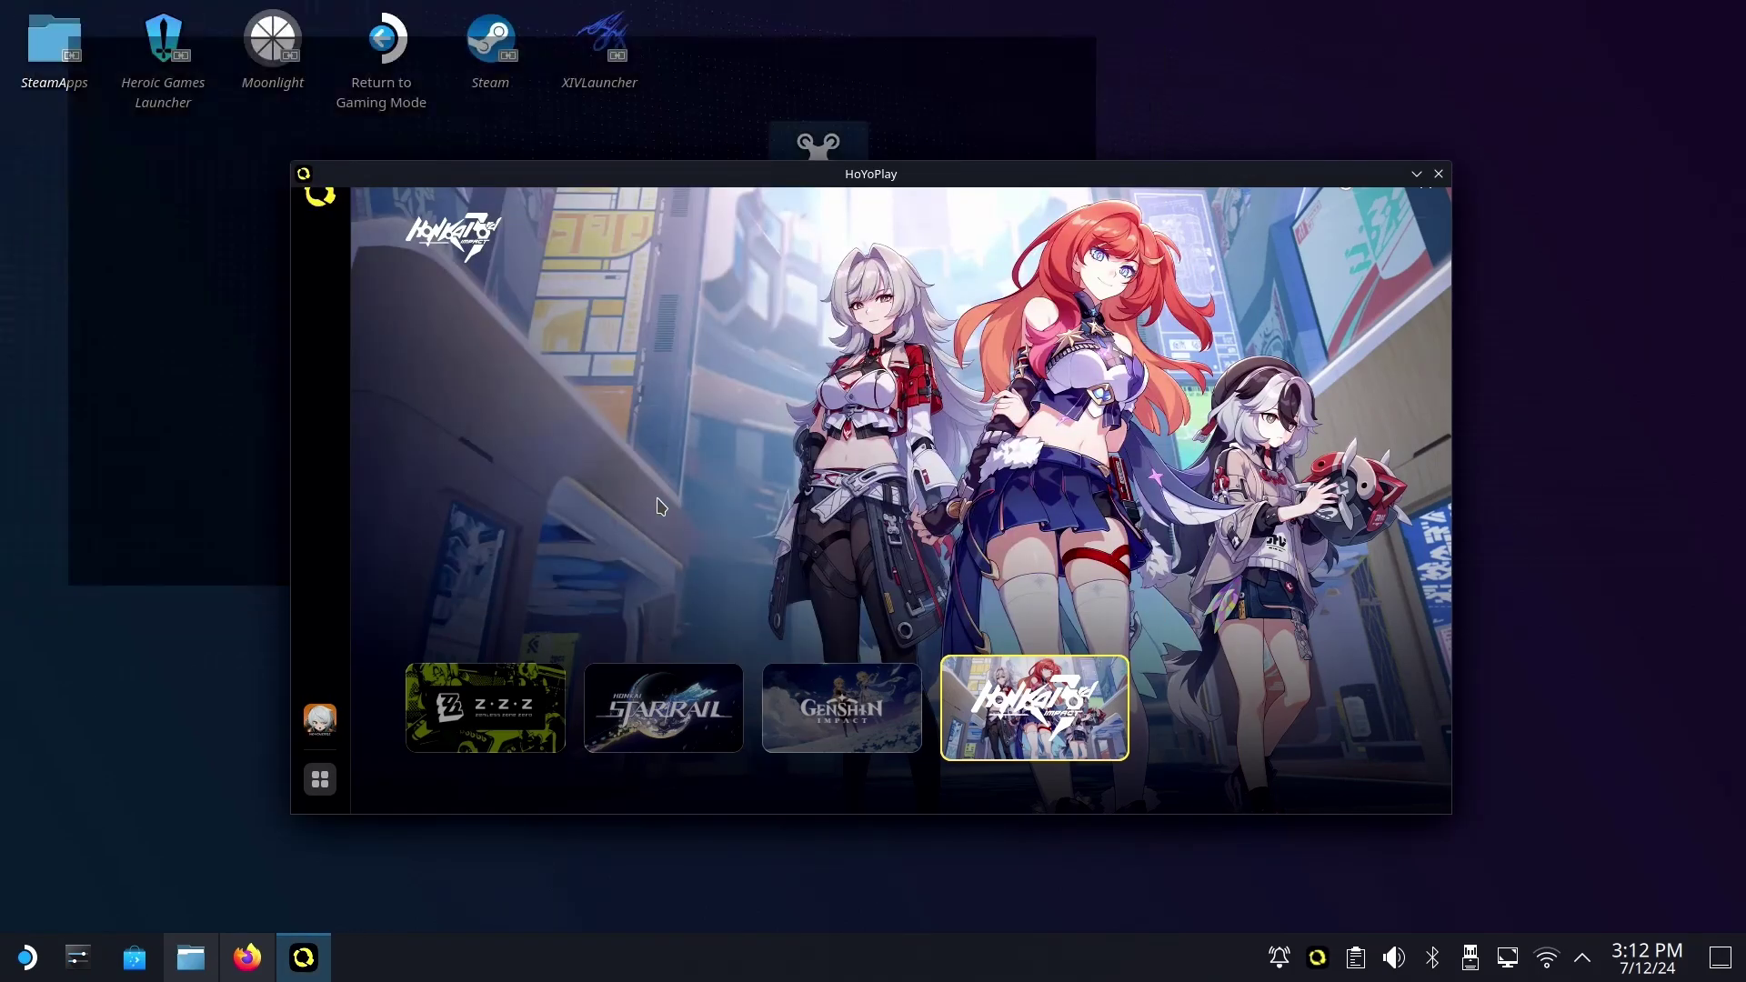
{"action": "left_click", "coordinate": [913, 722]}
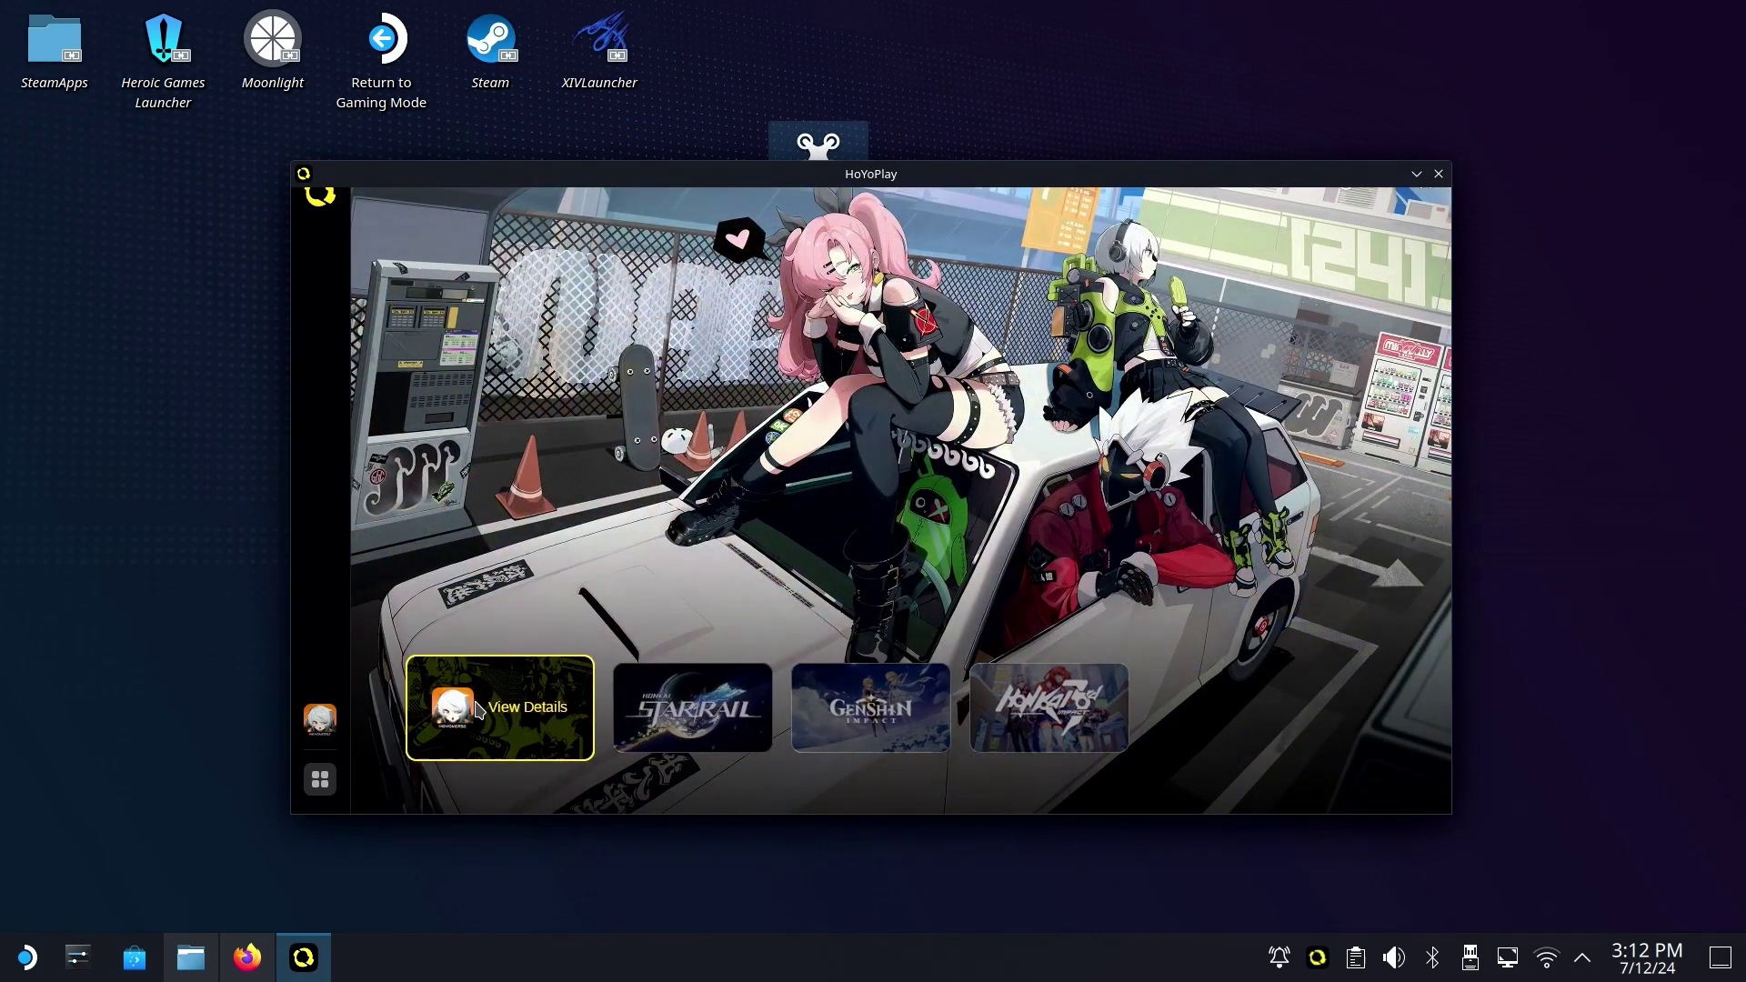
{"action": "left_click", "coordinate": [479, 709]}
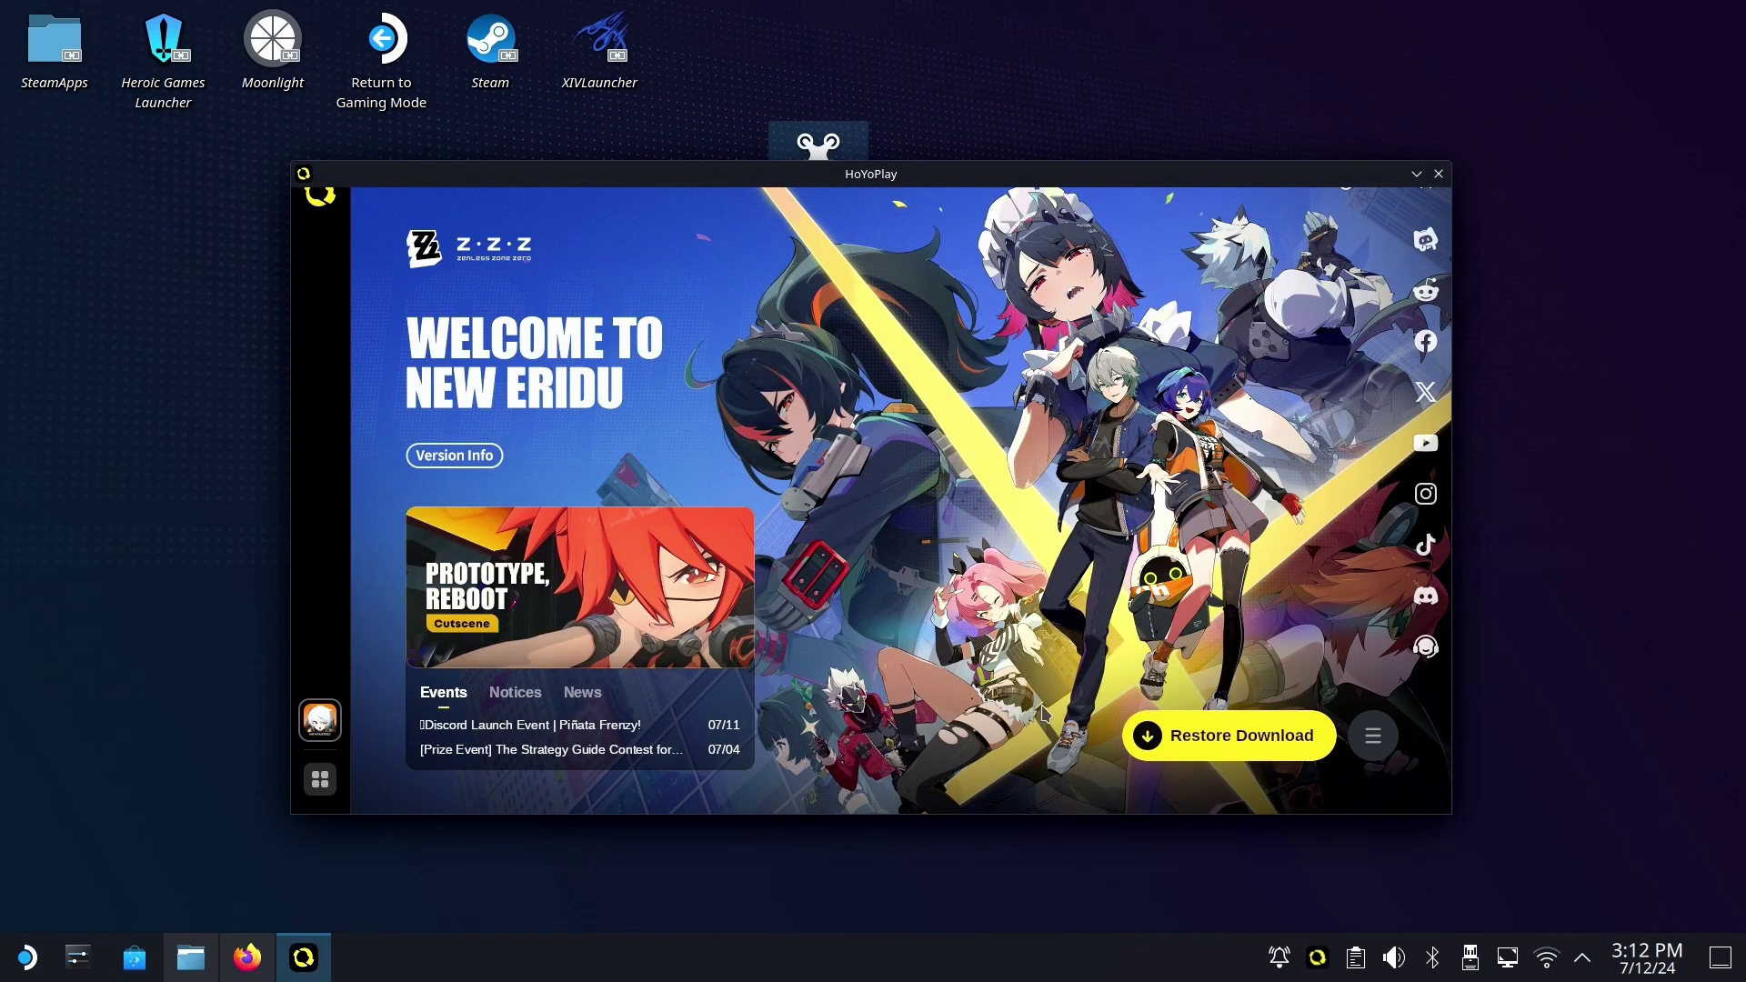
Check the basic information and install directory in the Zenless Zone Zero game settings, then close them.
{"action": "left_click", "coordinate": [1373, 735]}
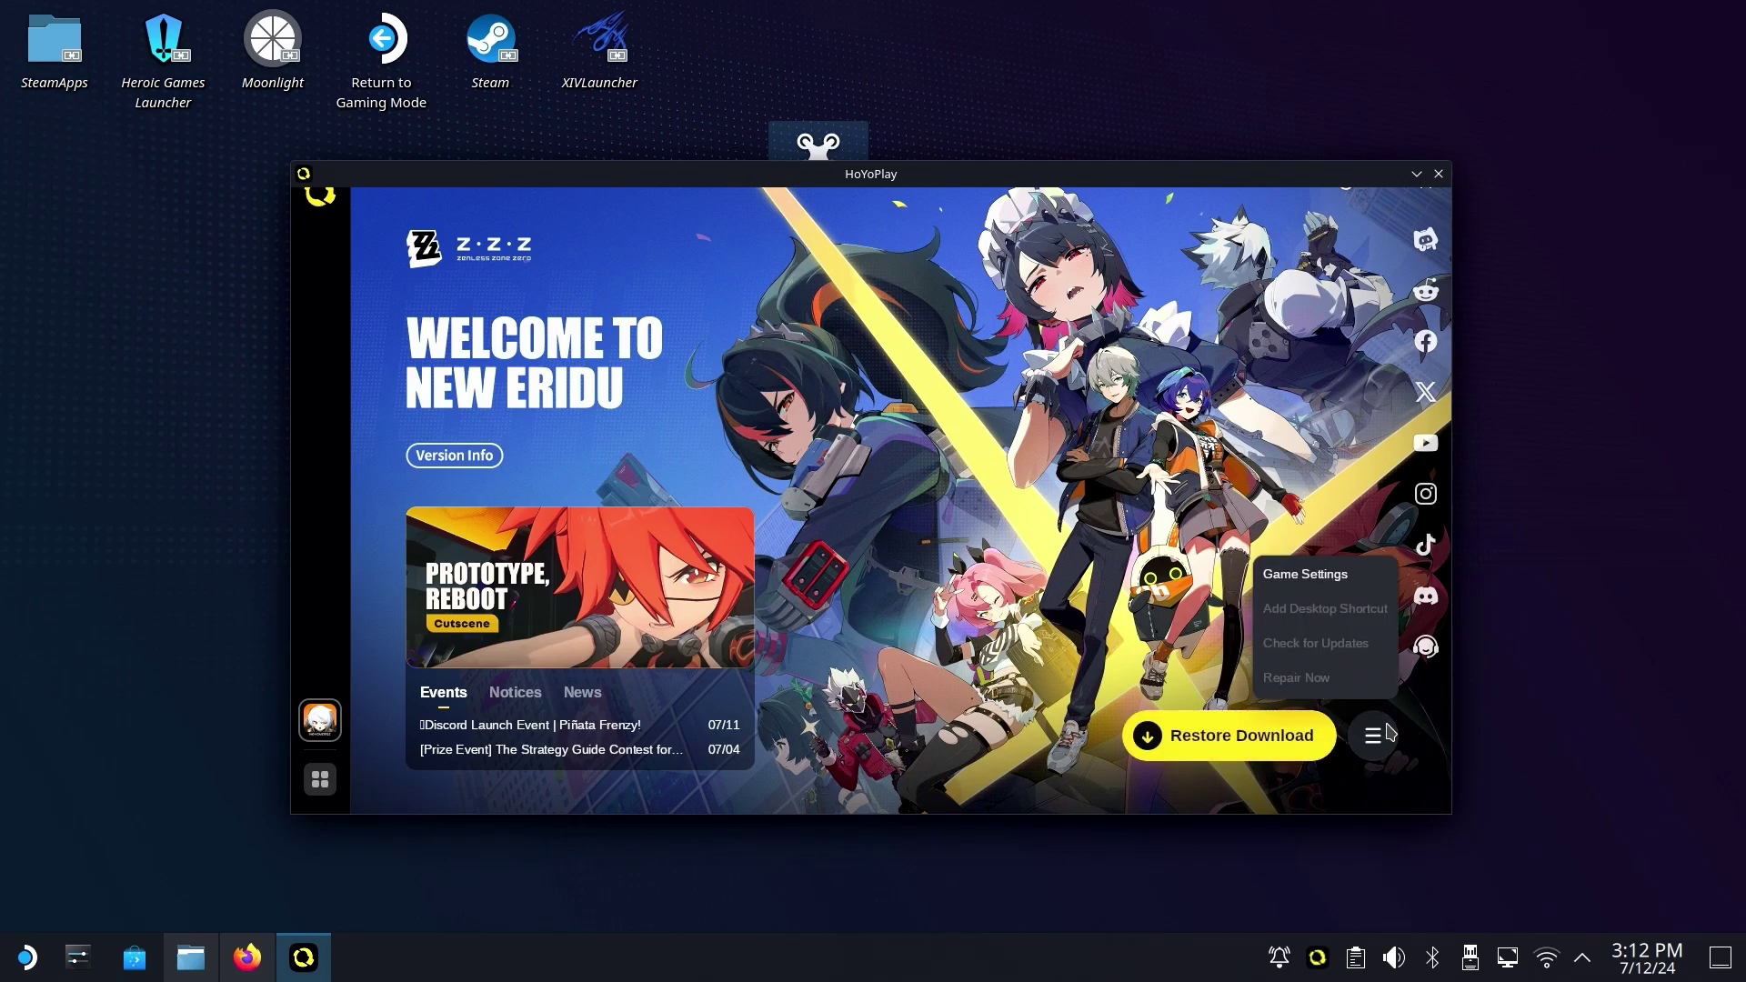
{"action": "left_click", "coordinate": [1326, 579]}
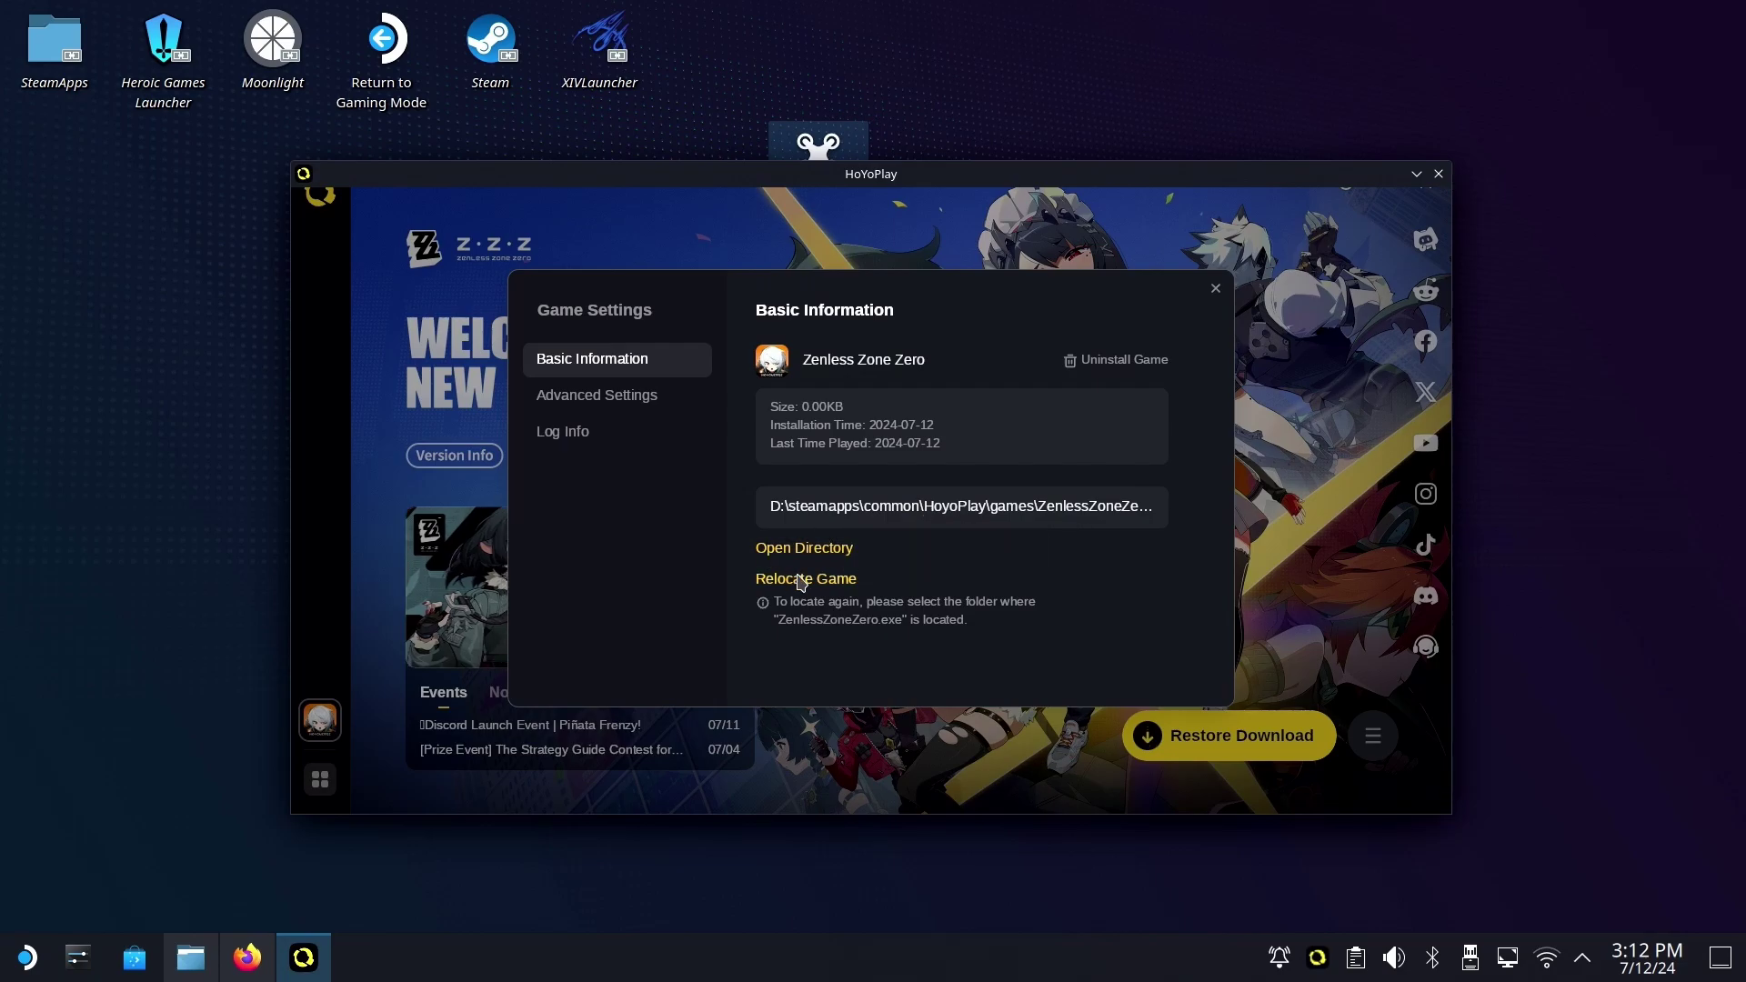
{"action": "left_click", "coordinate": [1215, 289]}
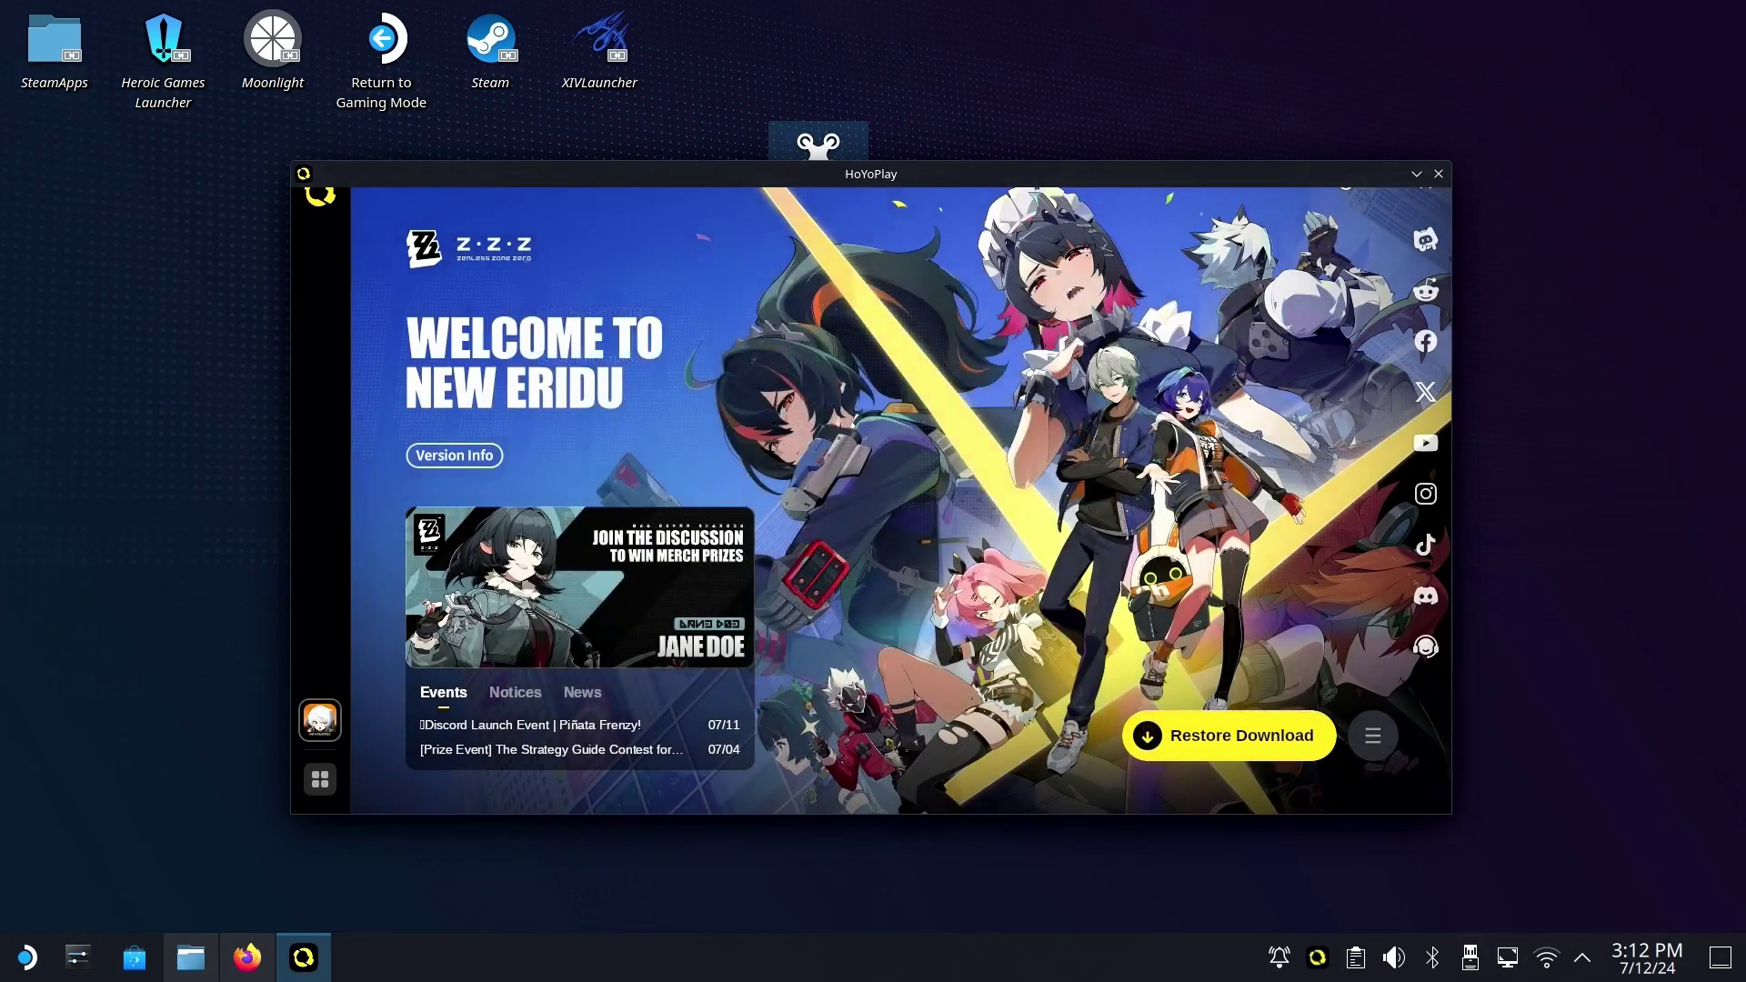
Restore and complete the Zenless Zone Zero download, then close the Steam and HoYoPlay windows.
{"action": "left_click", "coordinate": [1187, 747]}
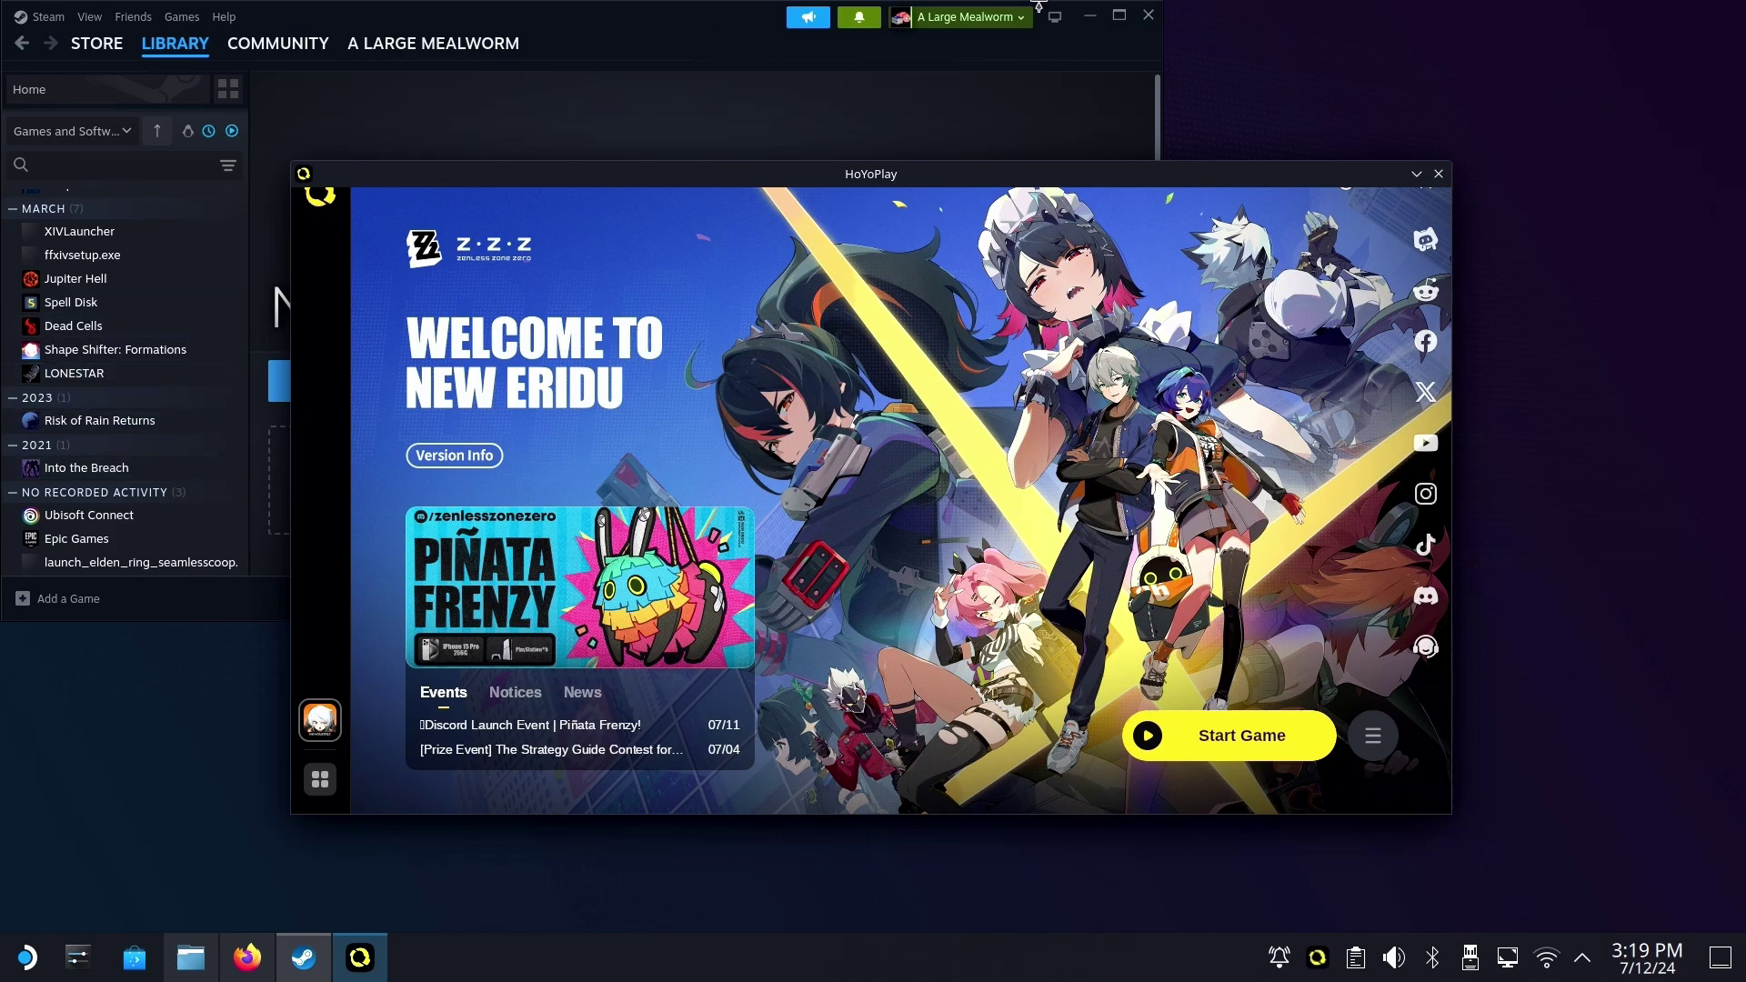
{"action": "left_click", "coordinate": [1149, 15]}
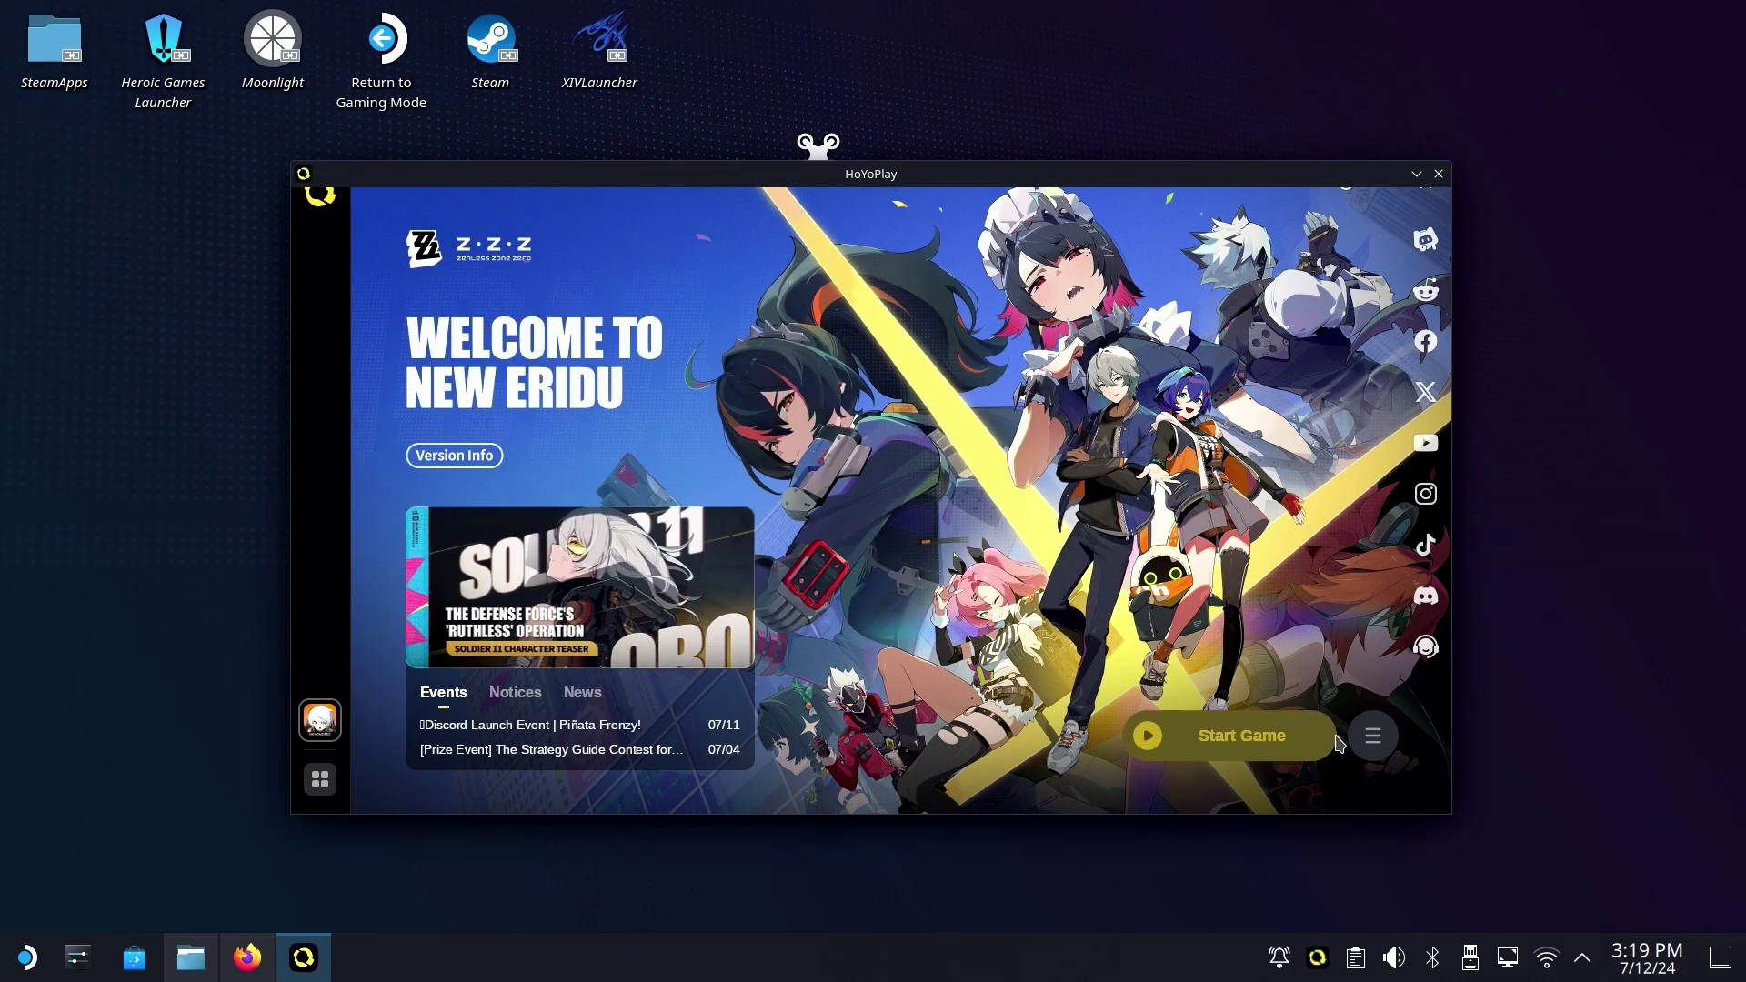
{"action": "left_click", "coordinate": [1374, 751]}
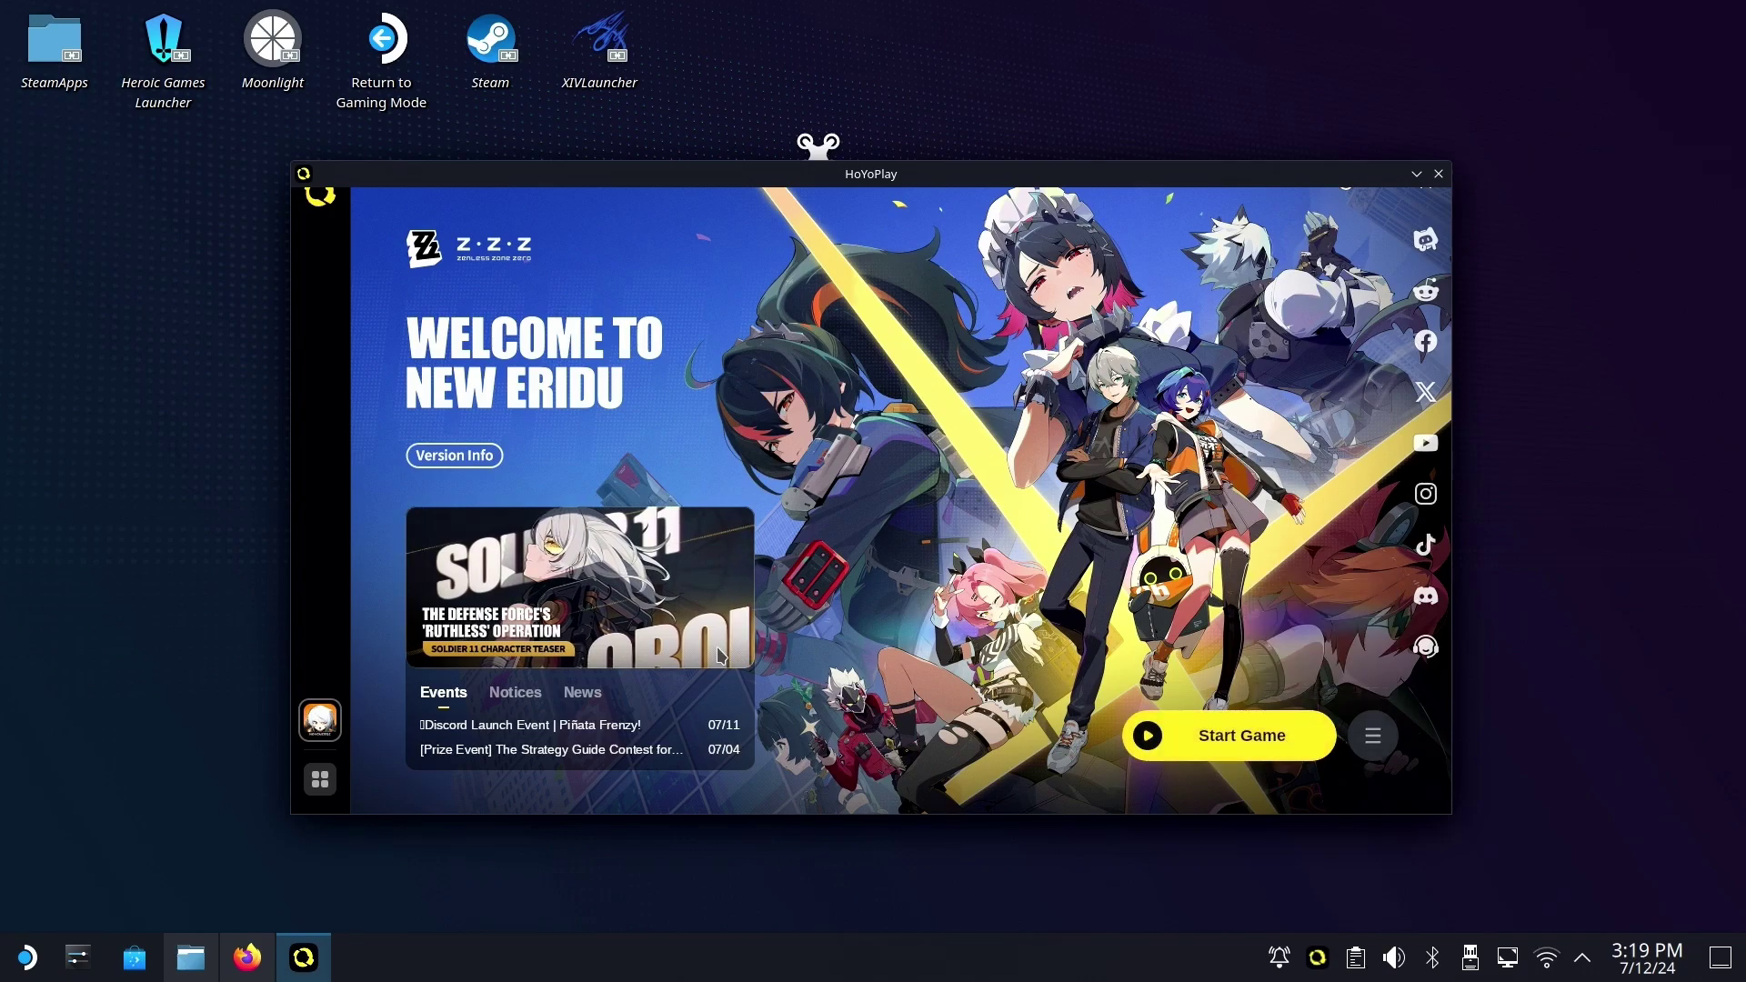
{"action": "left_click", "coordinate": [1438, 174]}
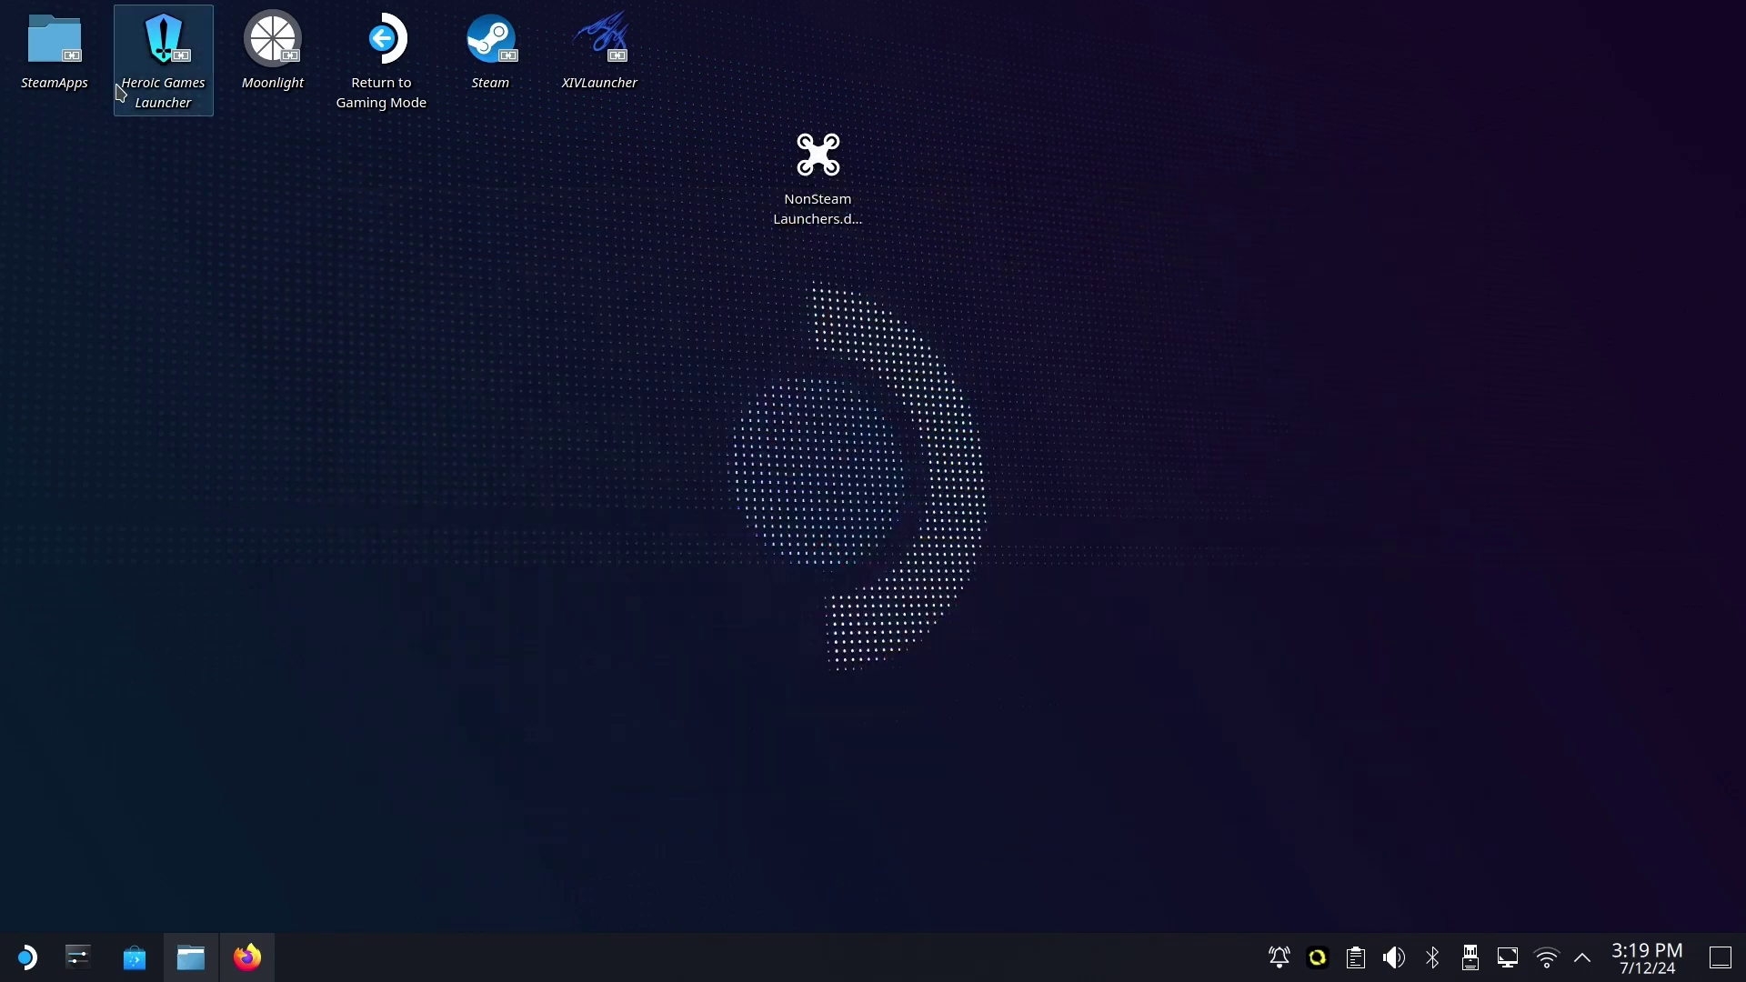
{"action": "double_click", "coordinate": [184, 68]}
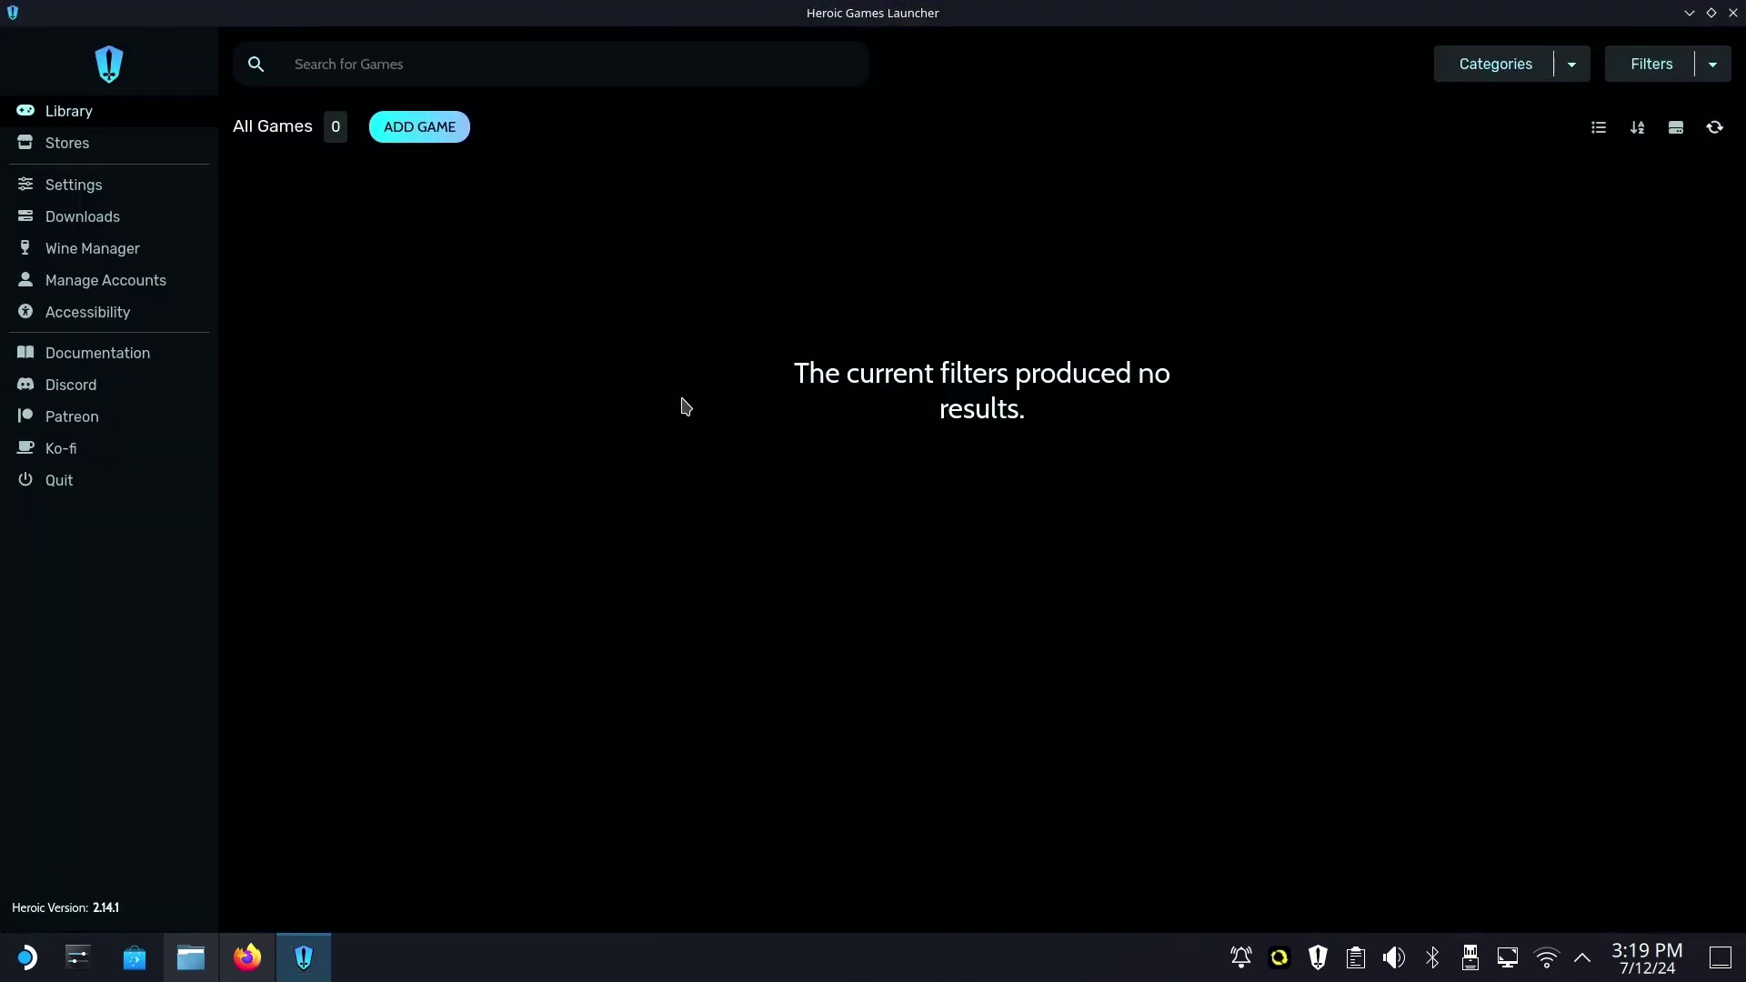
{"action": "left_click", "coordinate": [434, 138]}
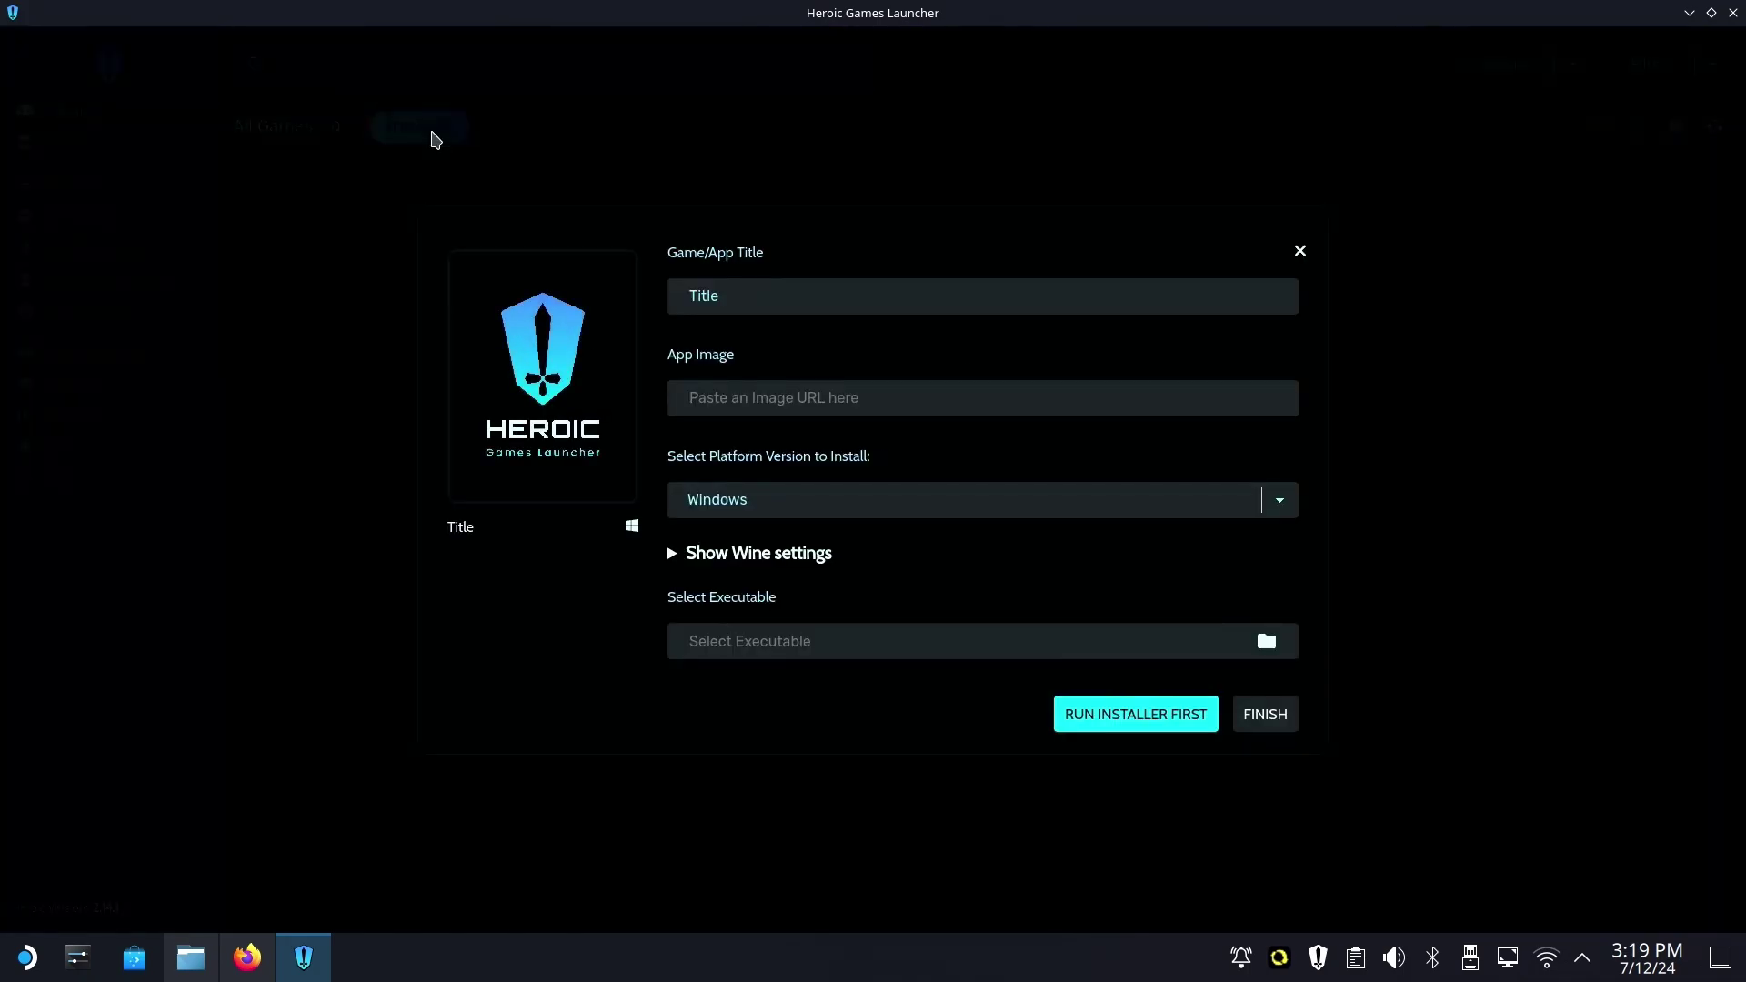
{"action": "left_click", "coordinate": [746, 299]}
{"action": "type", "text": "Ti"}
{"action": "key", "text": "BackSpace"}
{"action": "key", "text": "BackSpace"}
{"action": "type", "text": "Zens"}
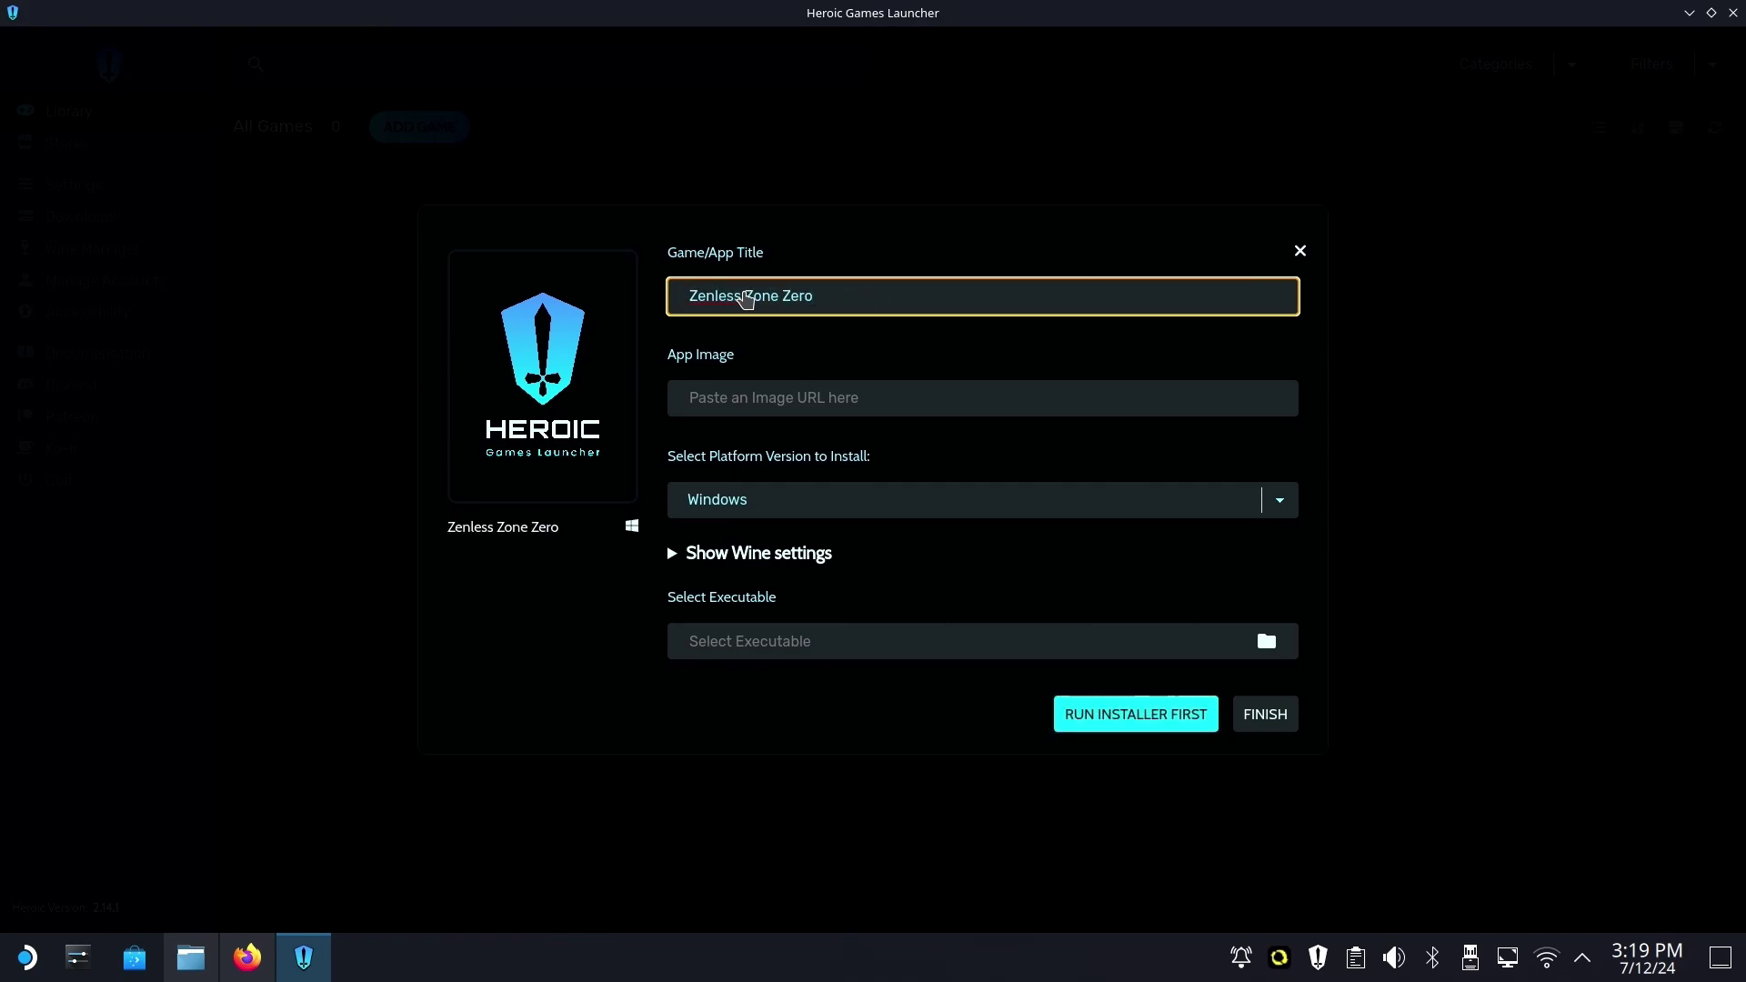
{"action": "left_click", "coordinate": [1084, 459]}
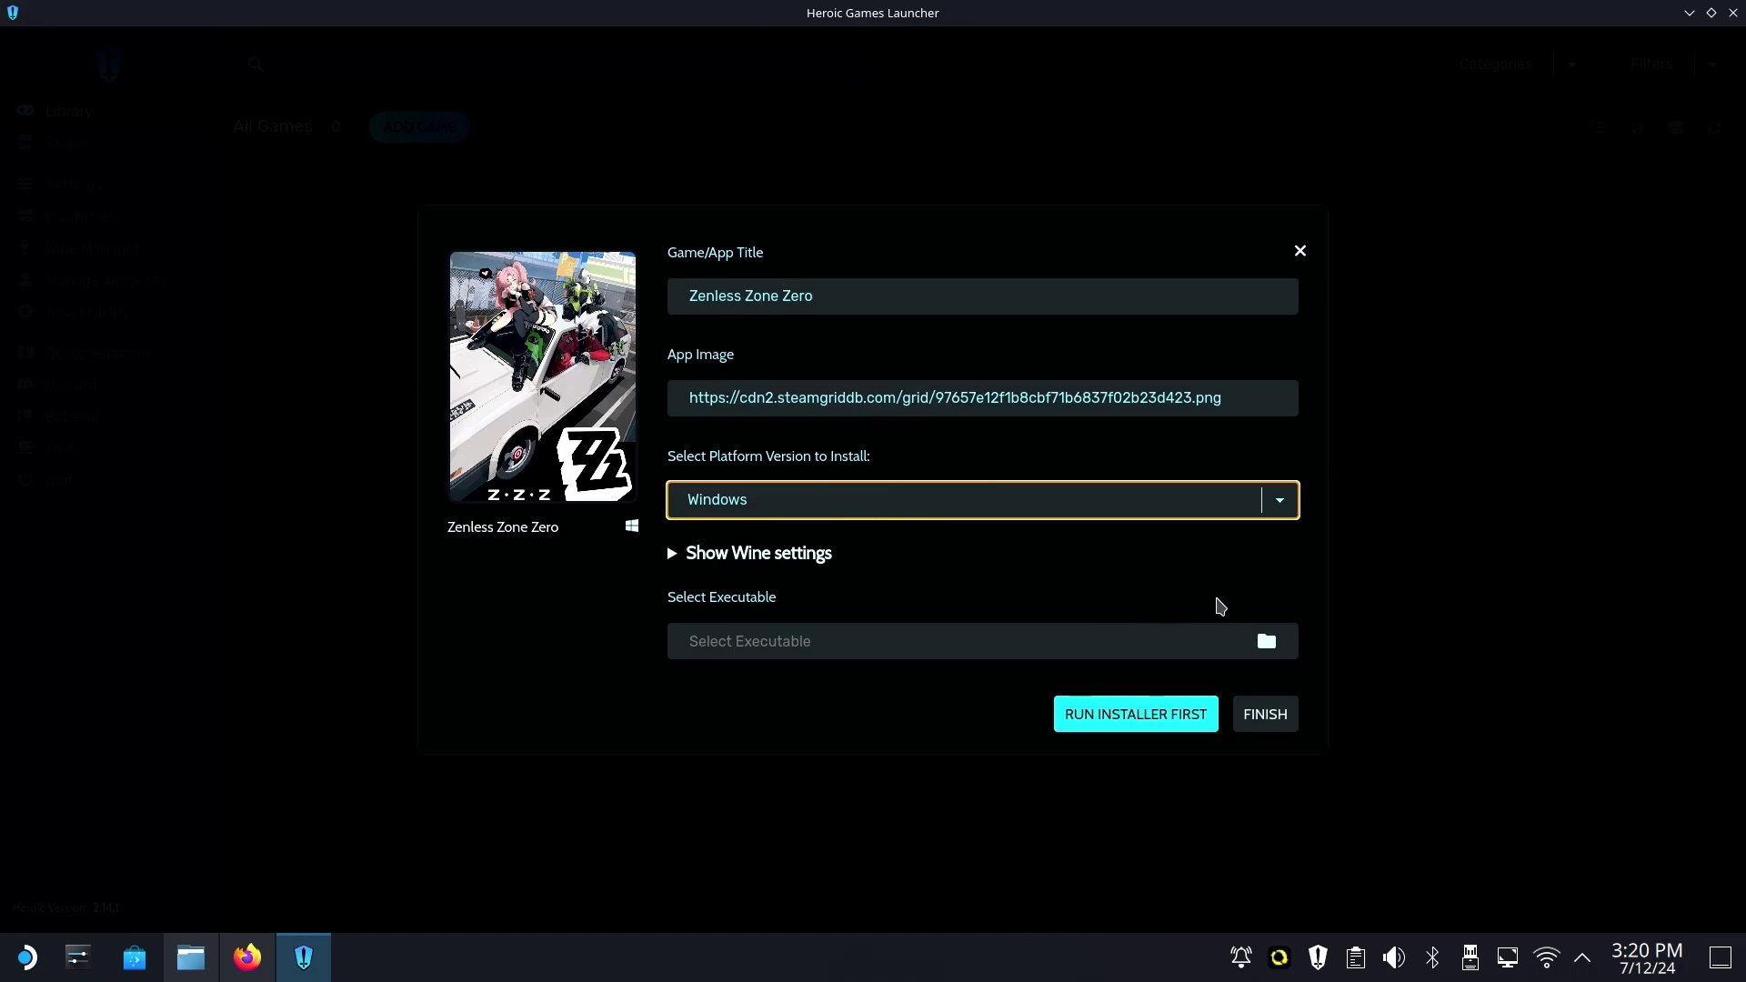
Set the entry's executable to ZenlessZoneZero.exe from steamapps/common/HoyoPlay/games/ZenlessZoneZero Game on the primary drive.
{"action": "left_click", "coordinate": [1264, 651]}
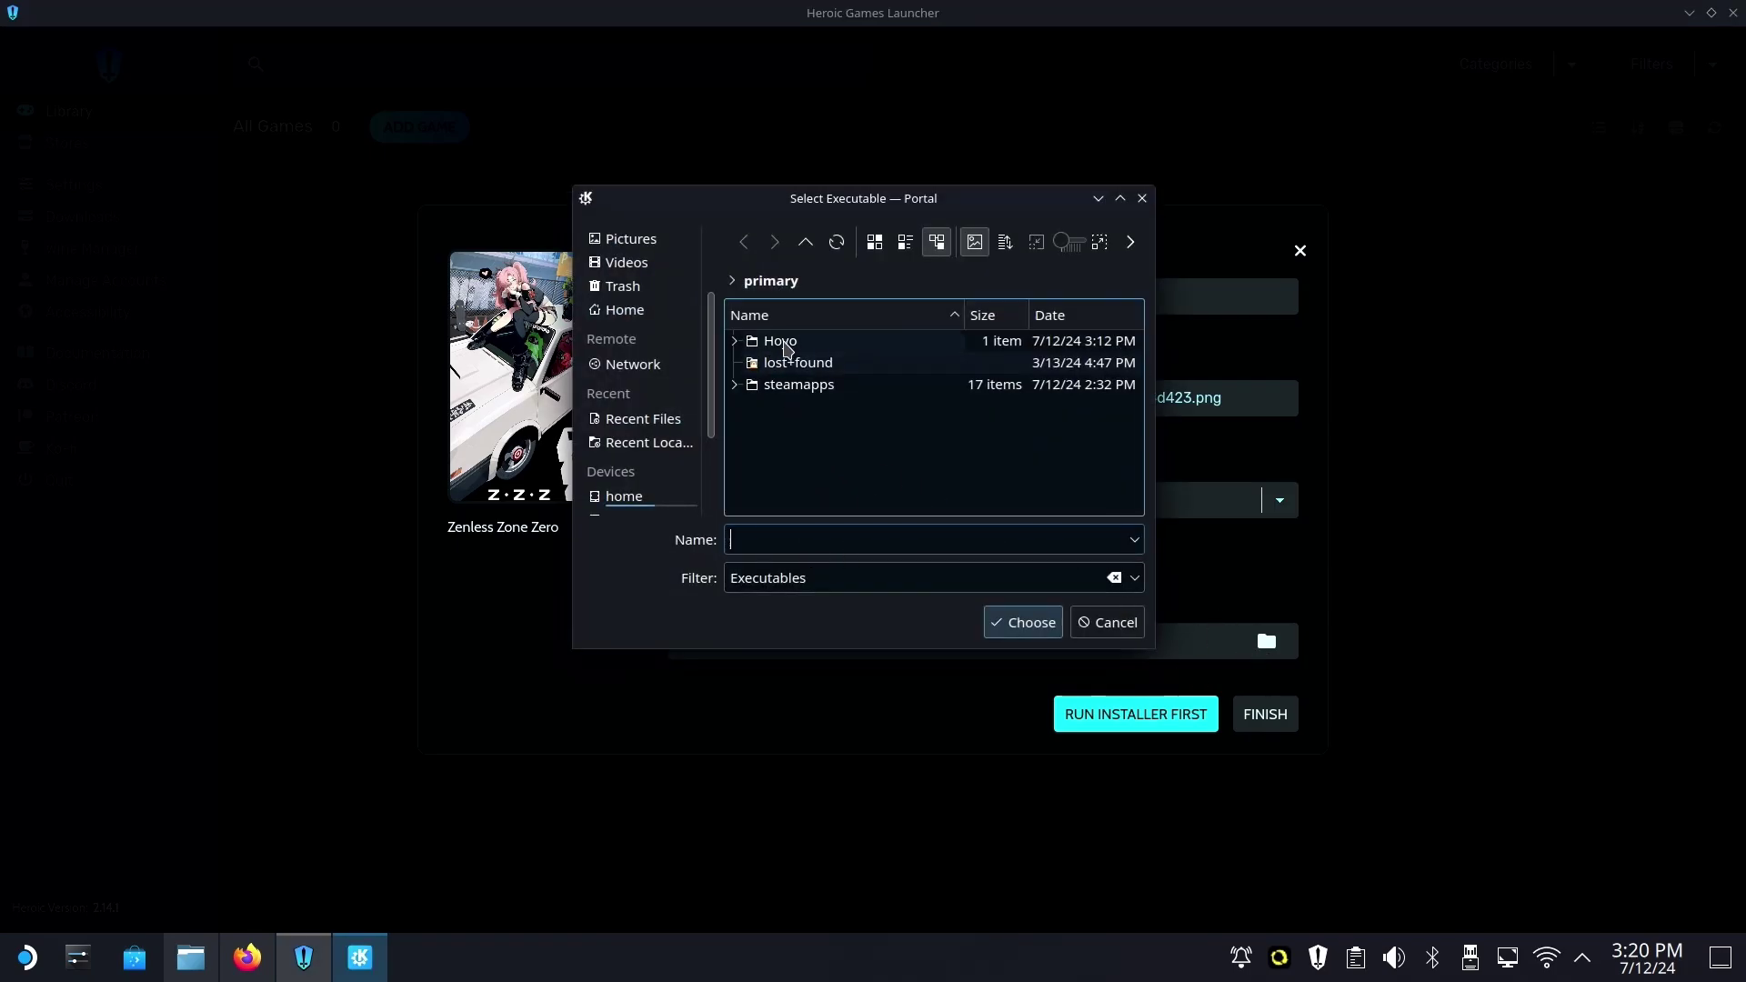
{"action": "left_click", "coordinate": [791, 390]}
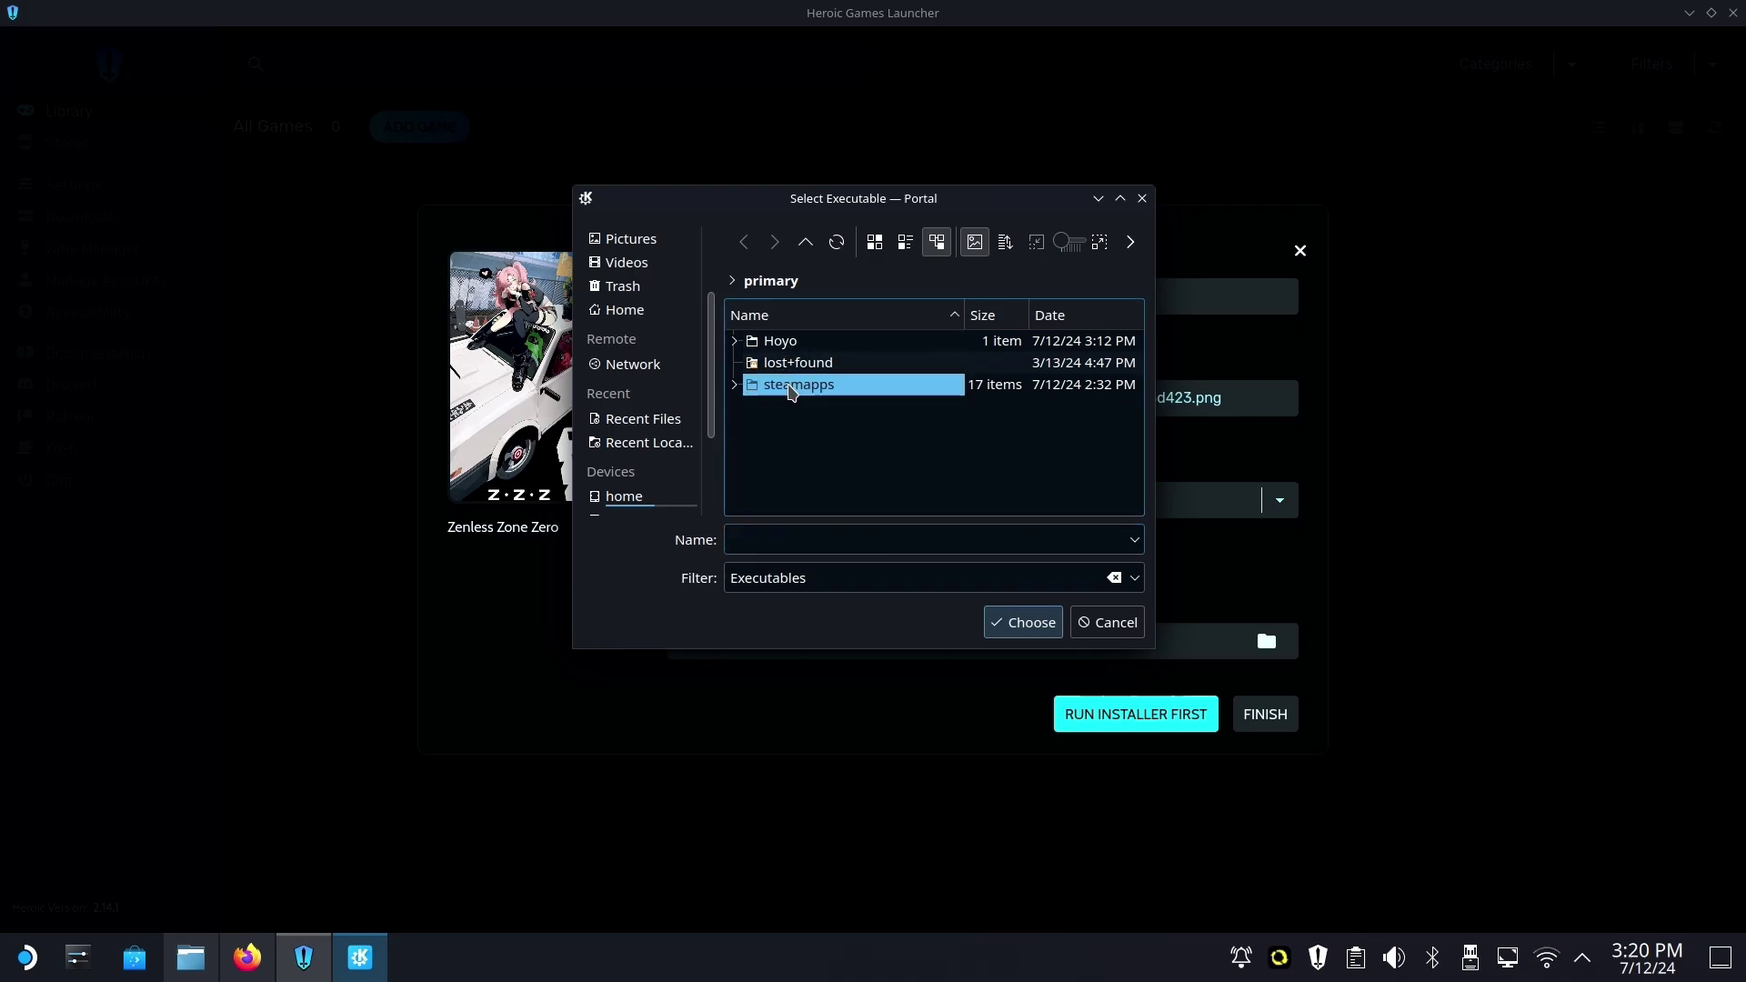
{"action": "double_click", "coordinate": [791, 389]}
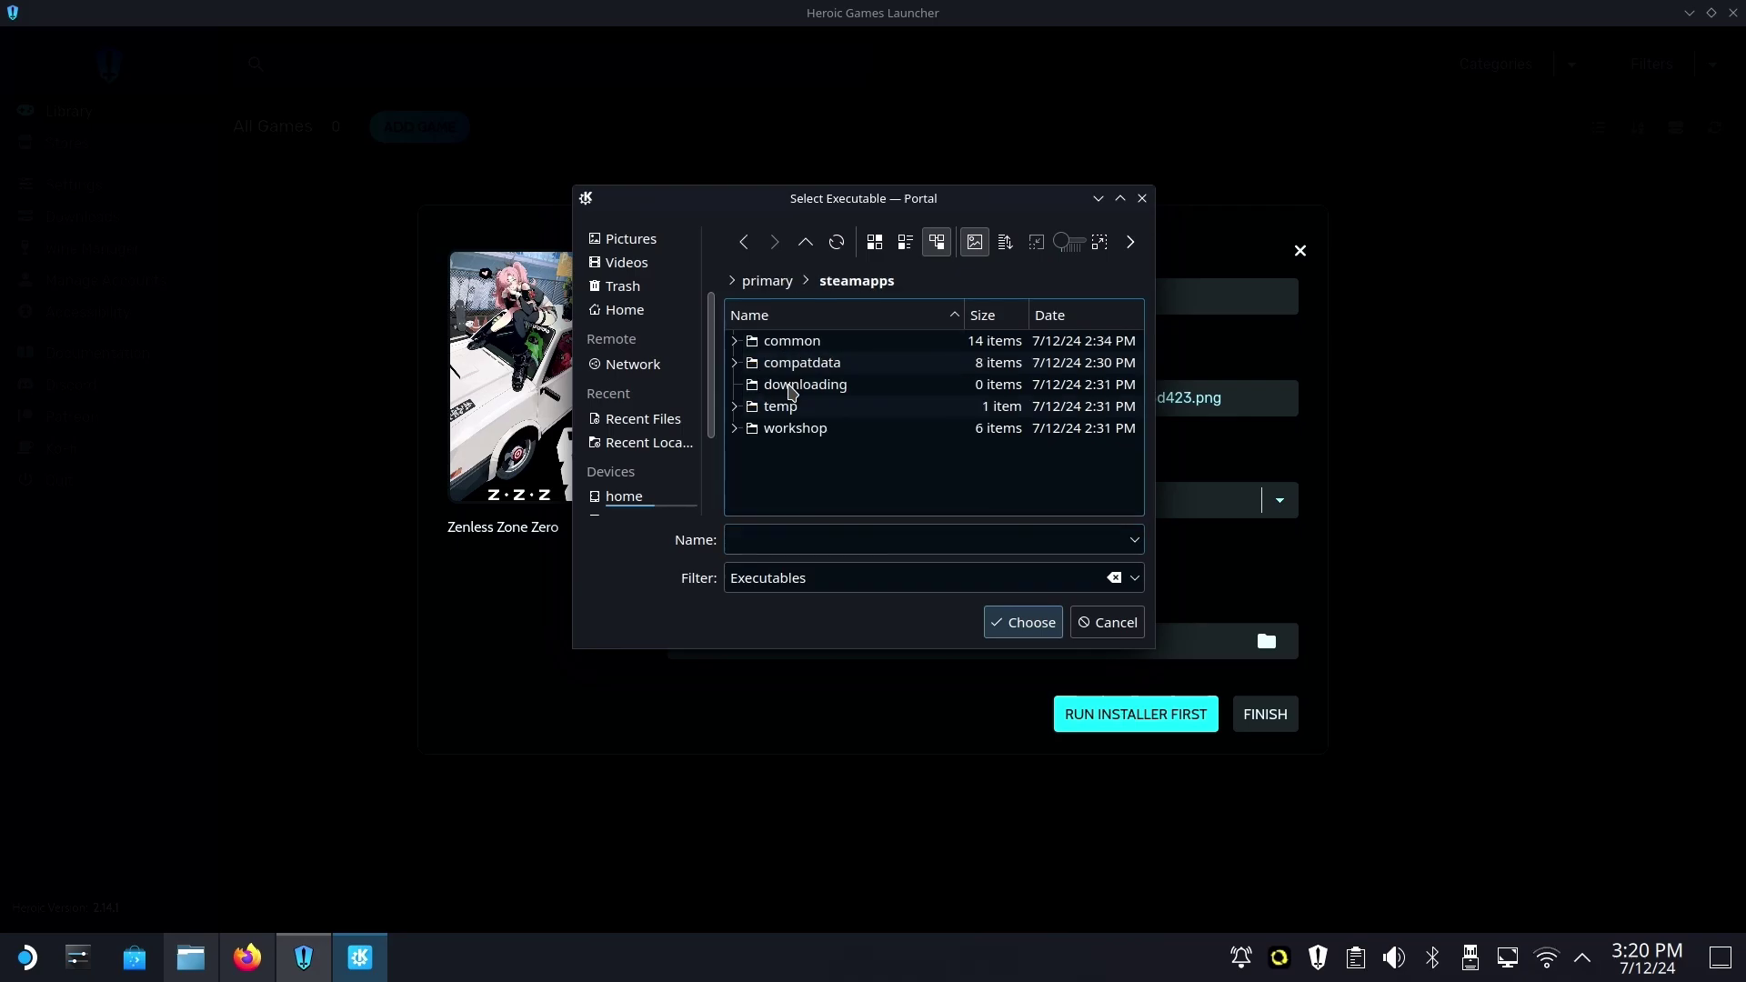
{"action": "double_click", "coordinate": [784, 342]}
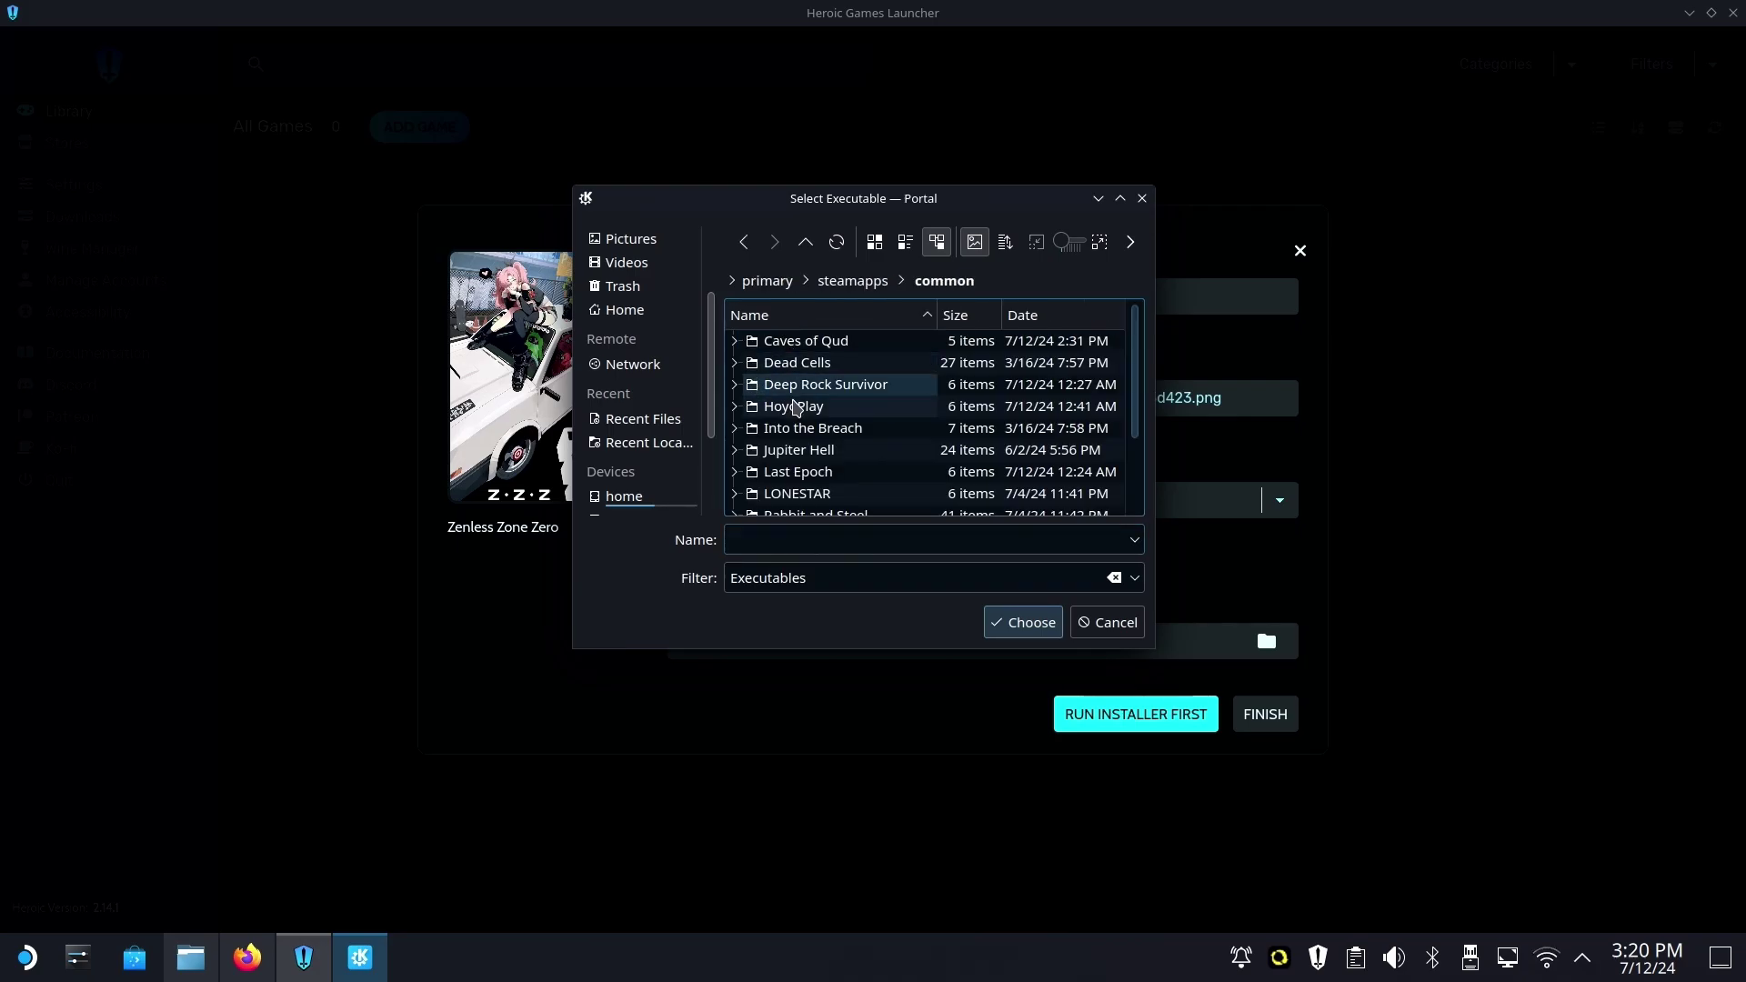
{"action": "left_click", "coordinate": [794, 407]}
{"action": "double_click", "coordinate": [794, 408]}
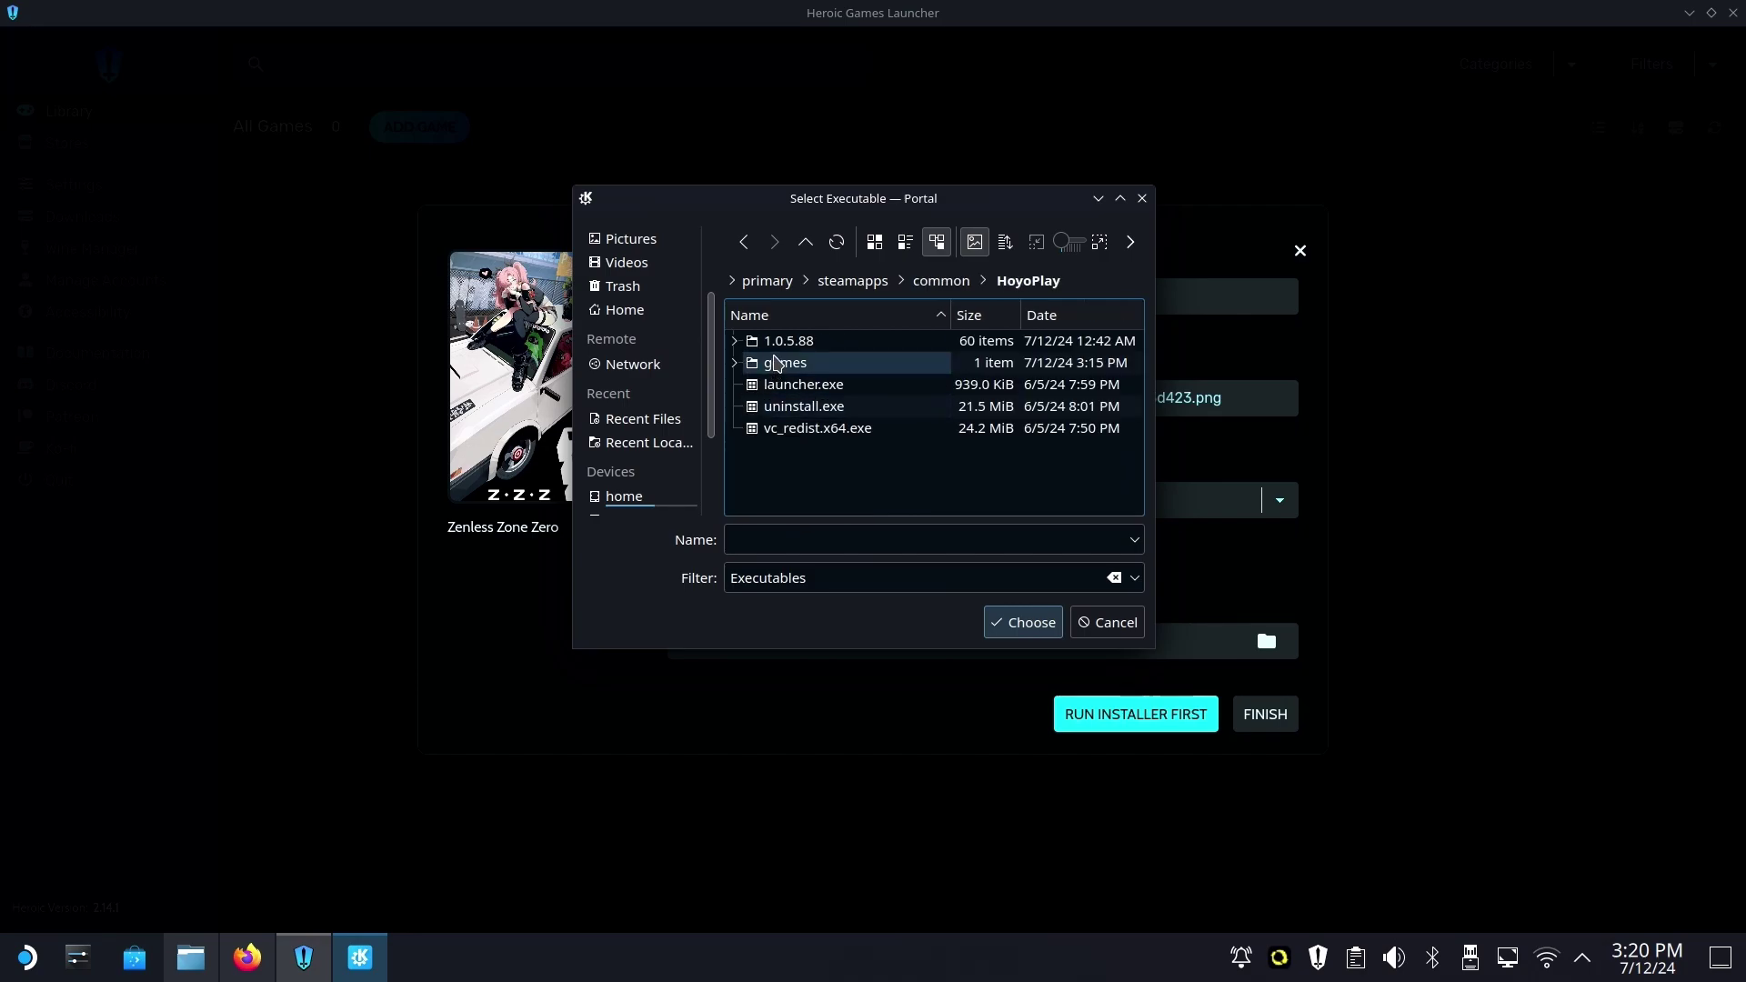
{"action": "left_click", "coordinate": [962, 284]}
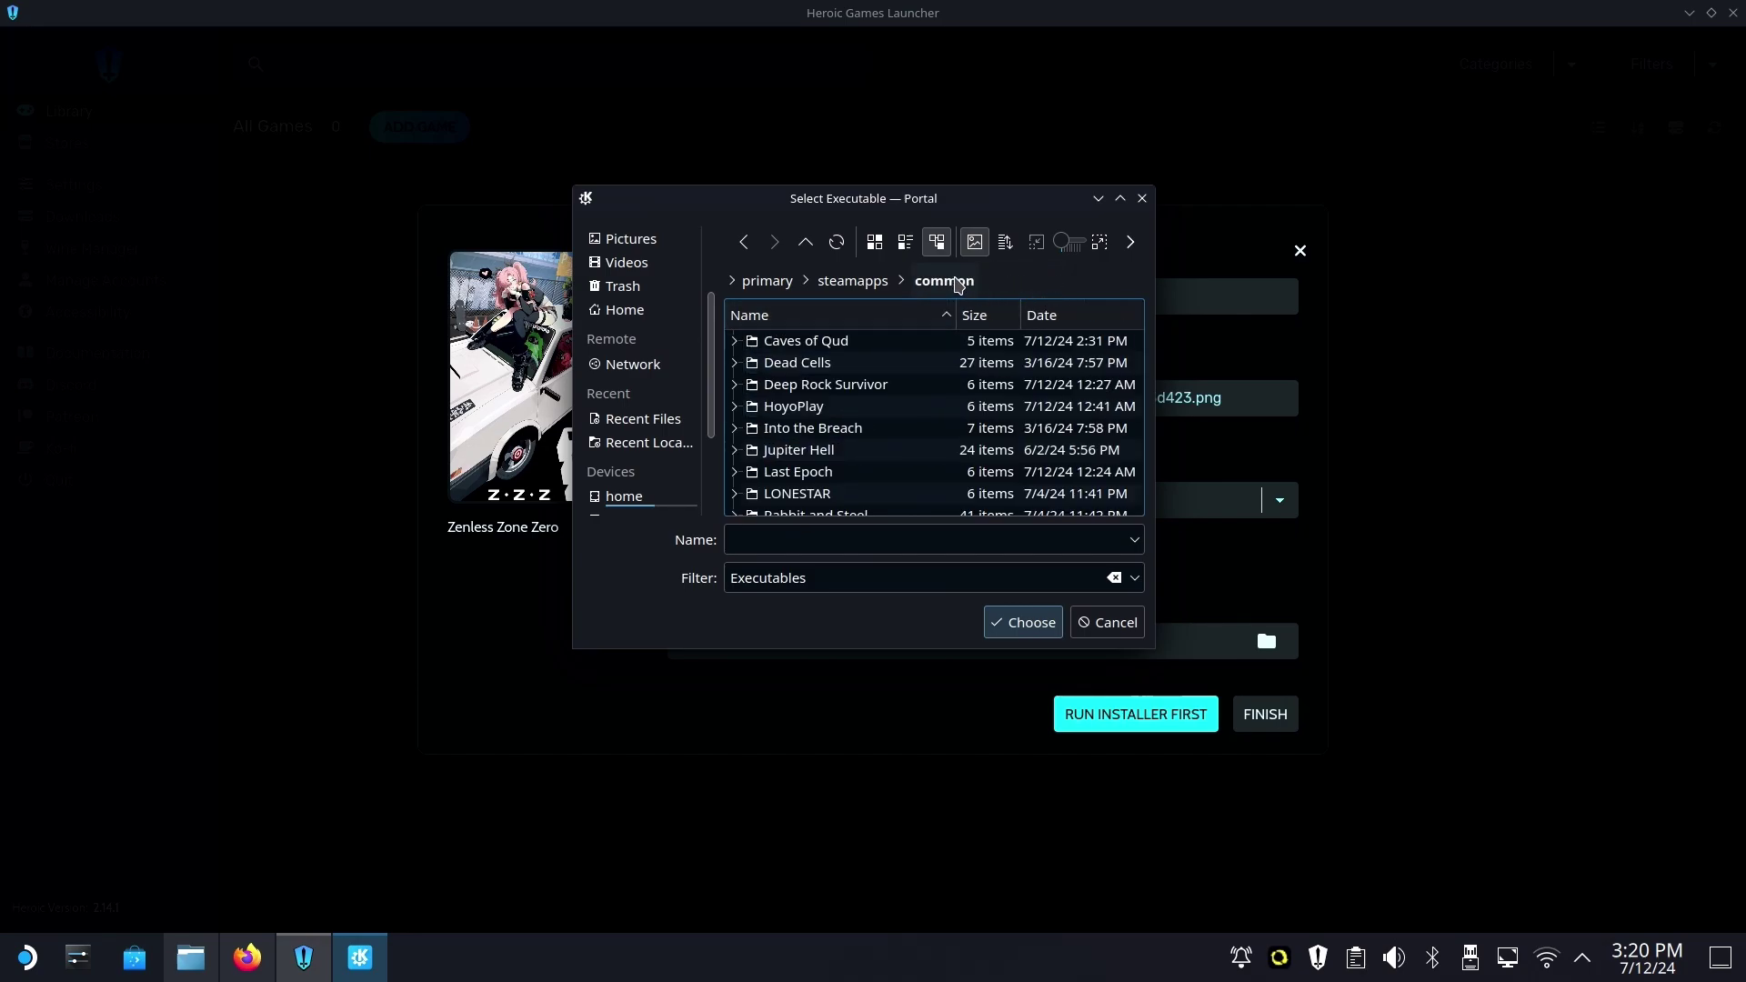
{"action": "double_click", "coordinate": [794, 406]}
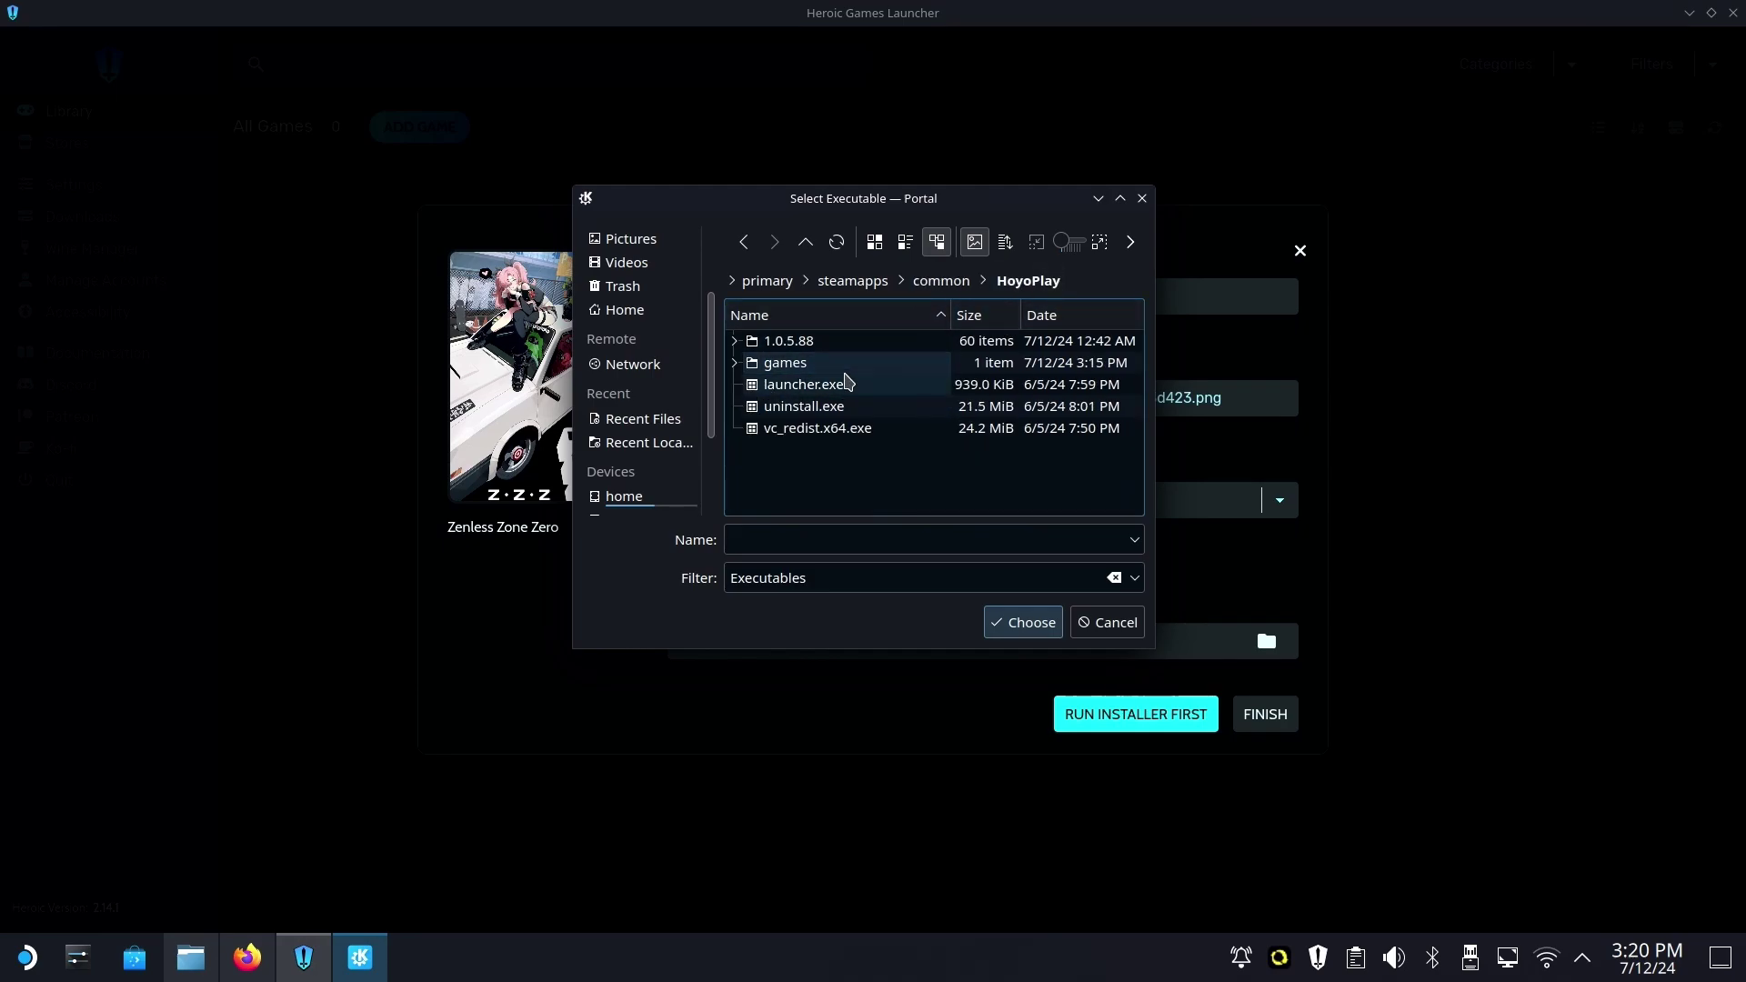
{"action": "double_click", "coordinate": [773, 362]}
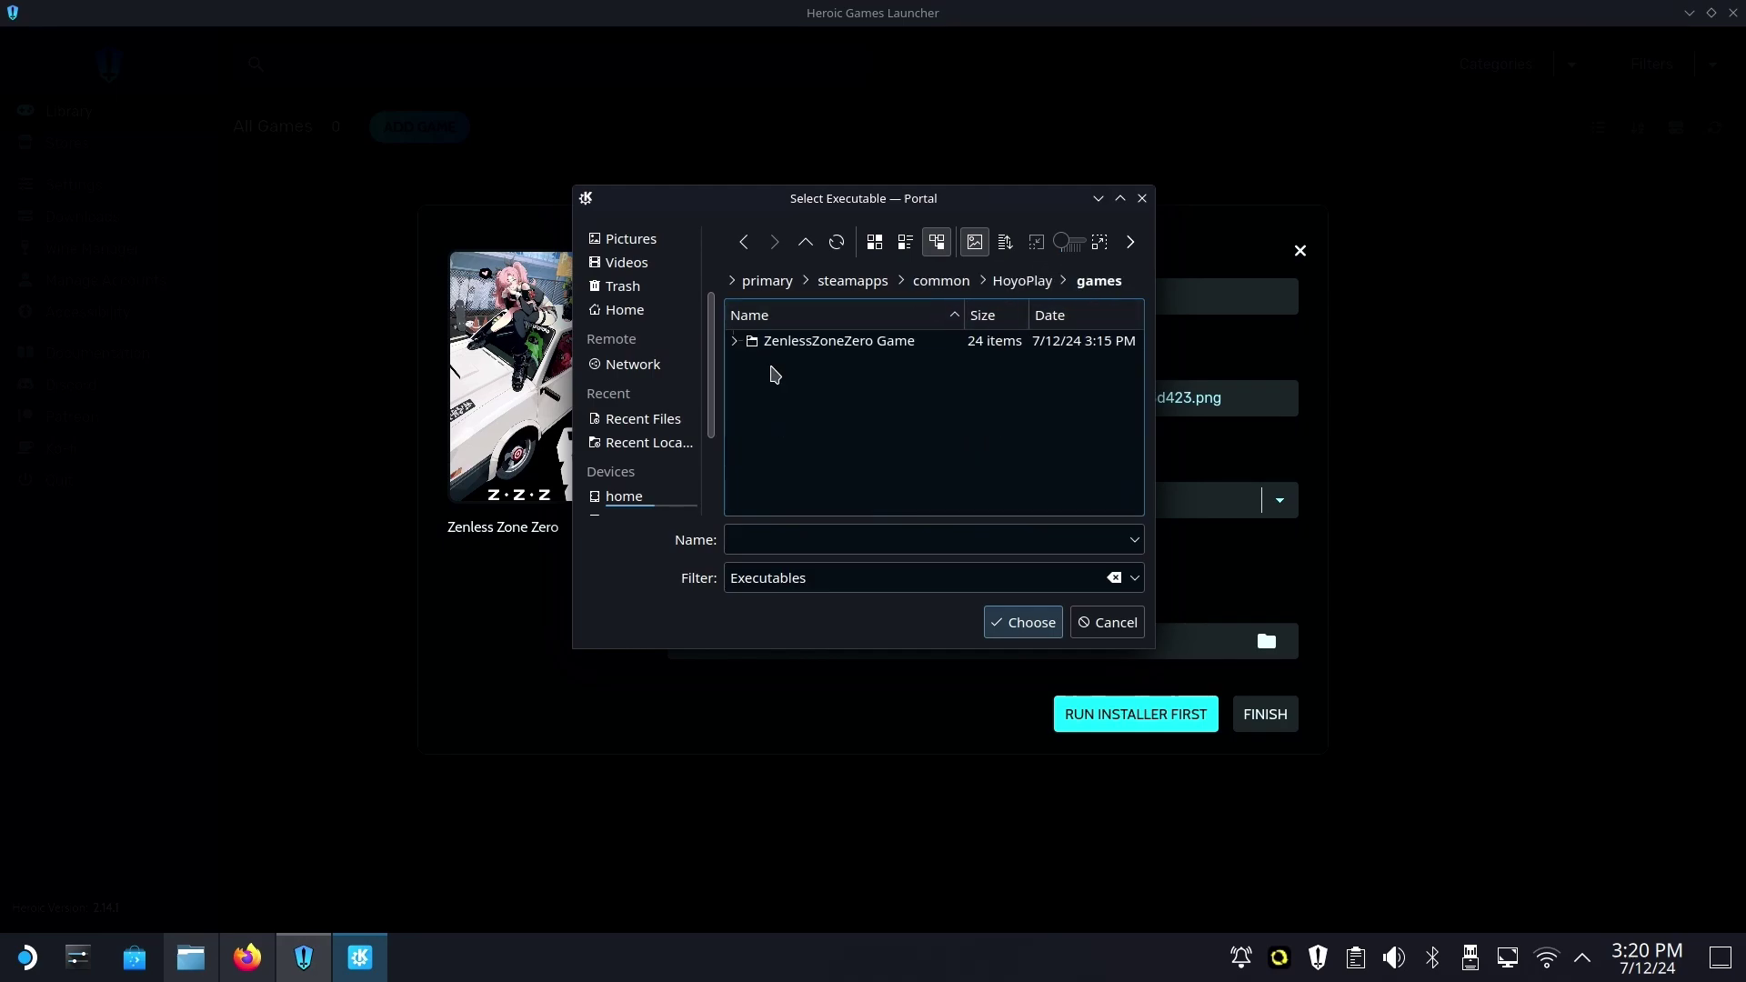
{"action": "double_click", "coordinate": [833, 344]}
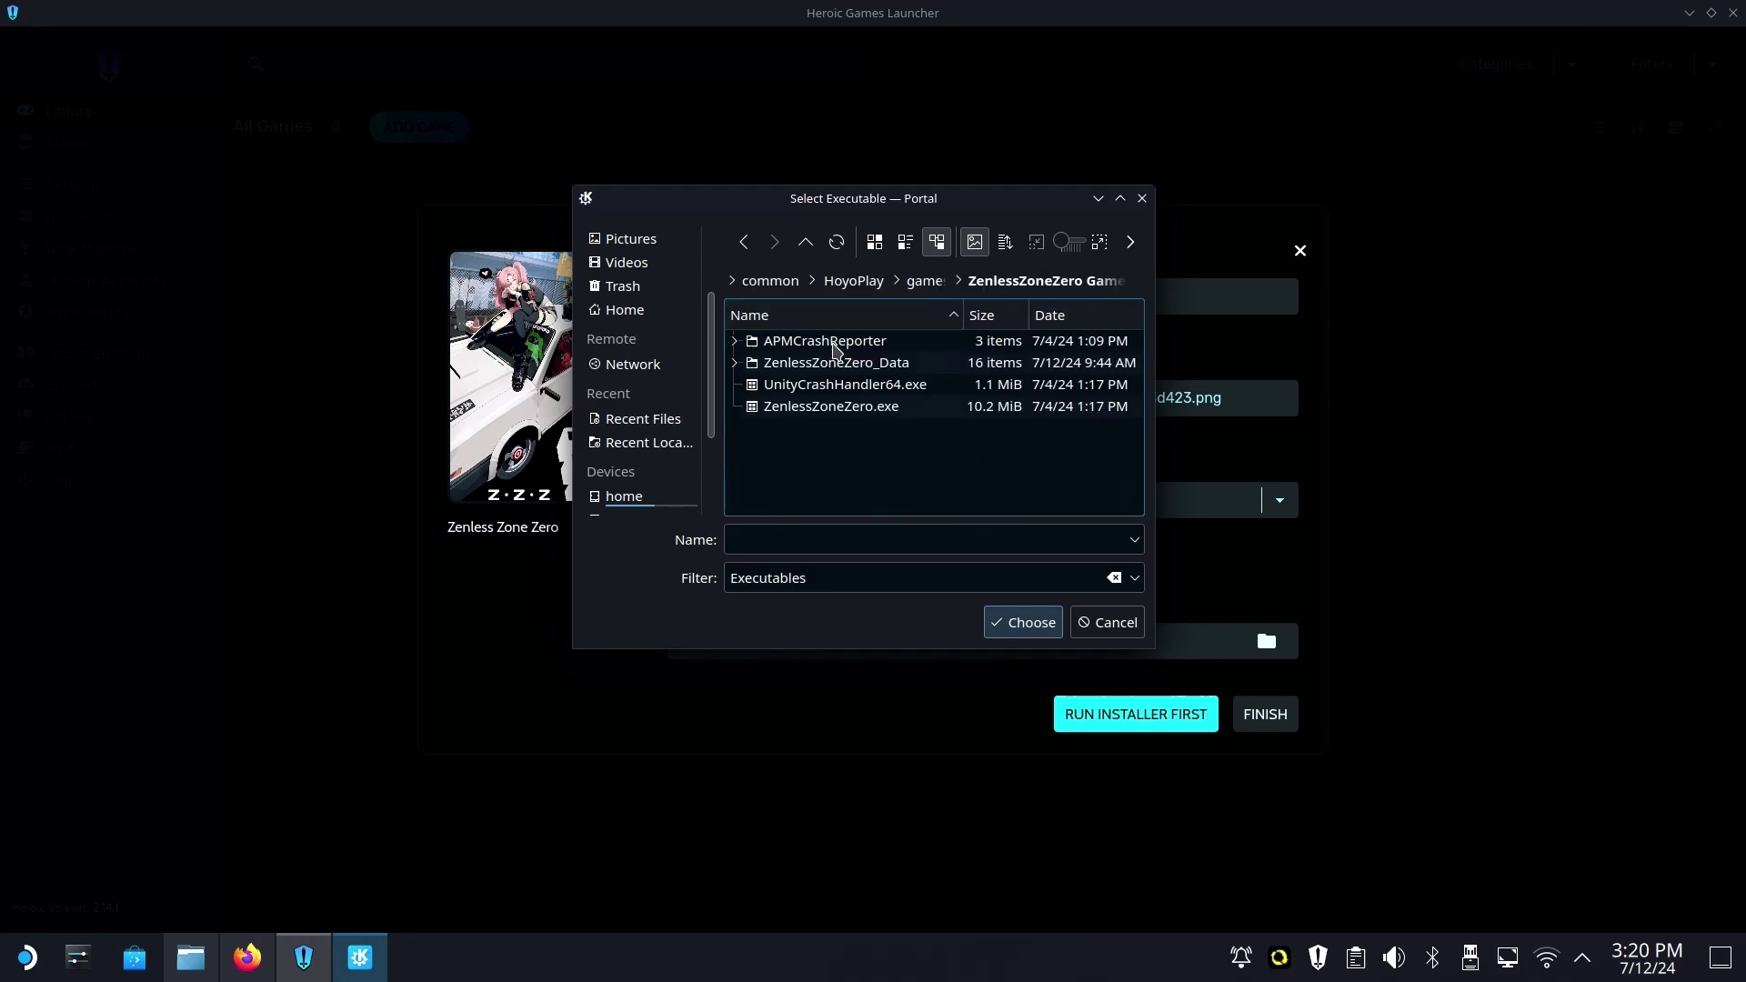
{"action": "left_click", "coordinate": [806, 416]}
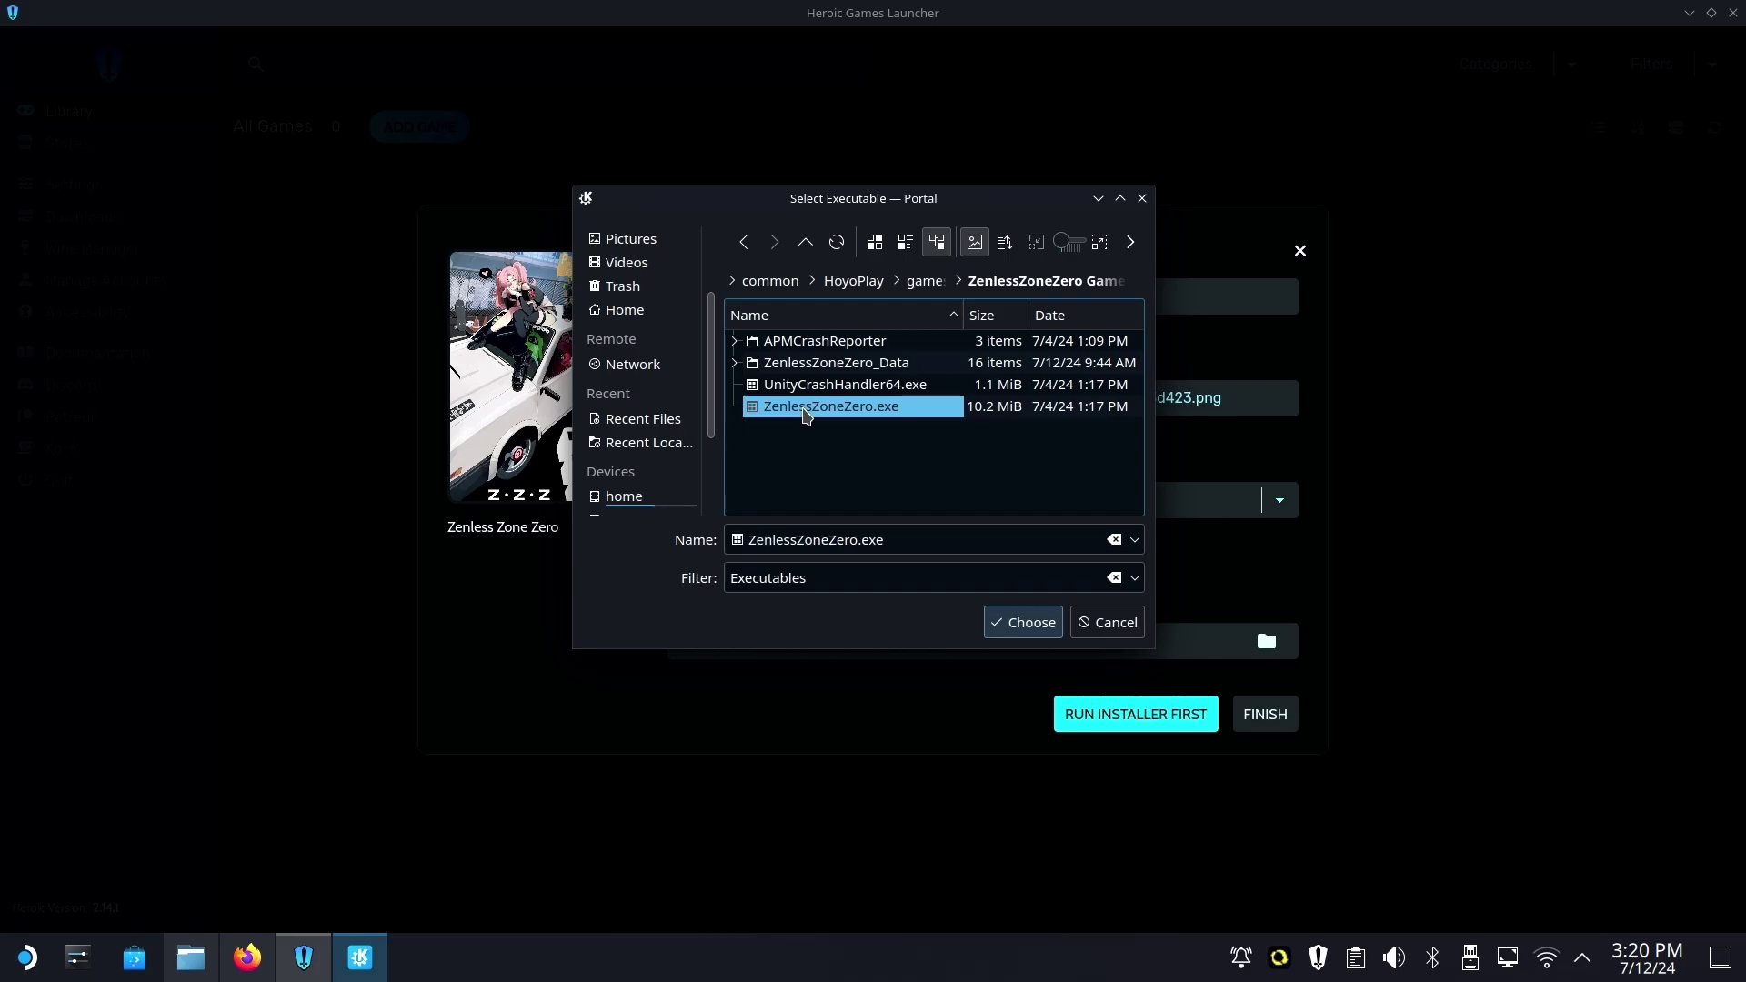
{"action": "left_click", "coordinate": [1031, 627]}
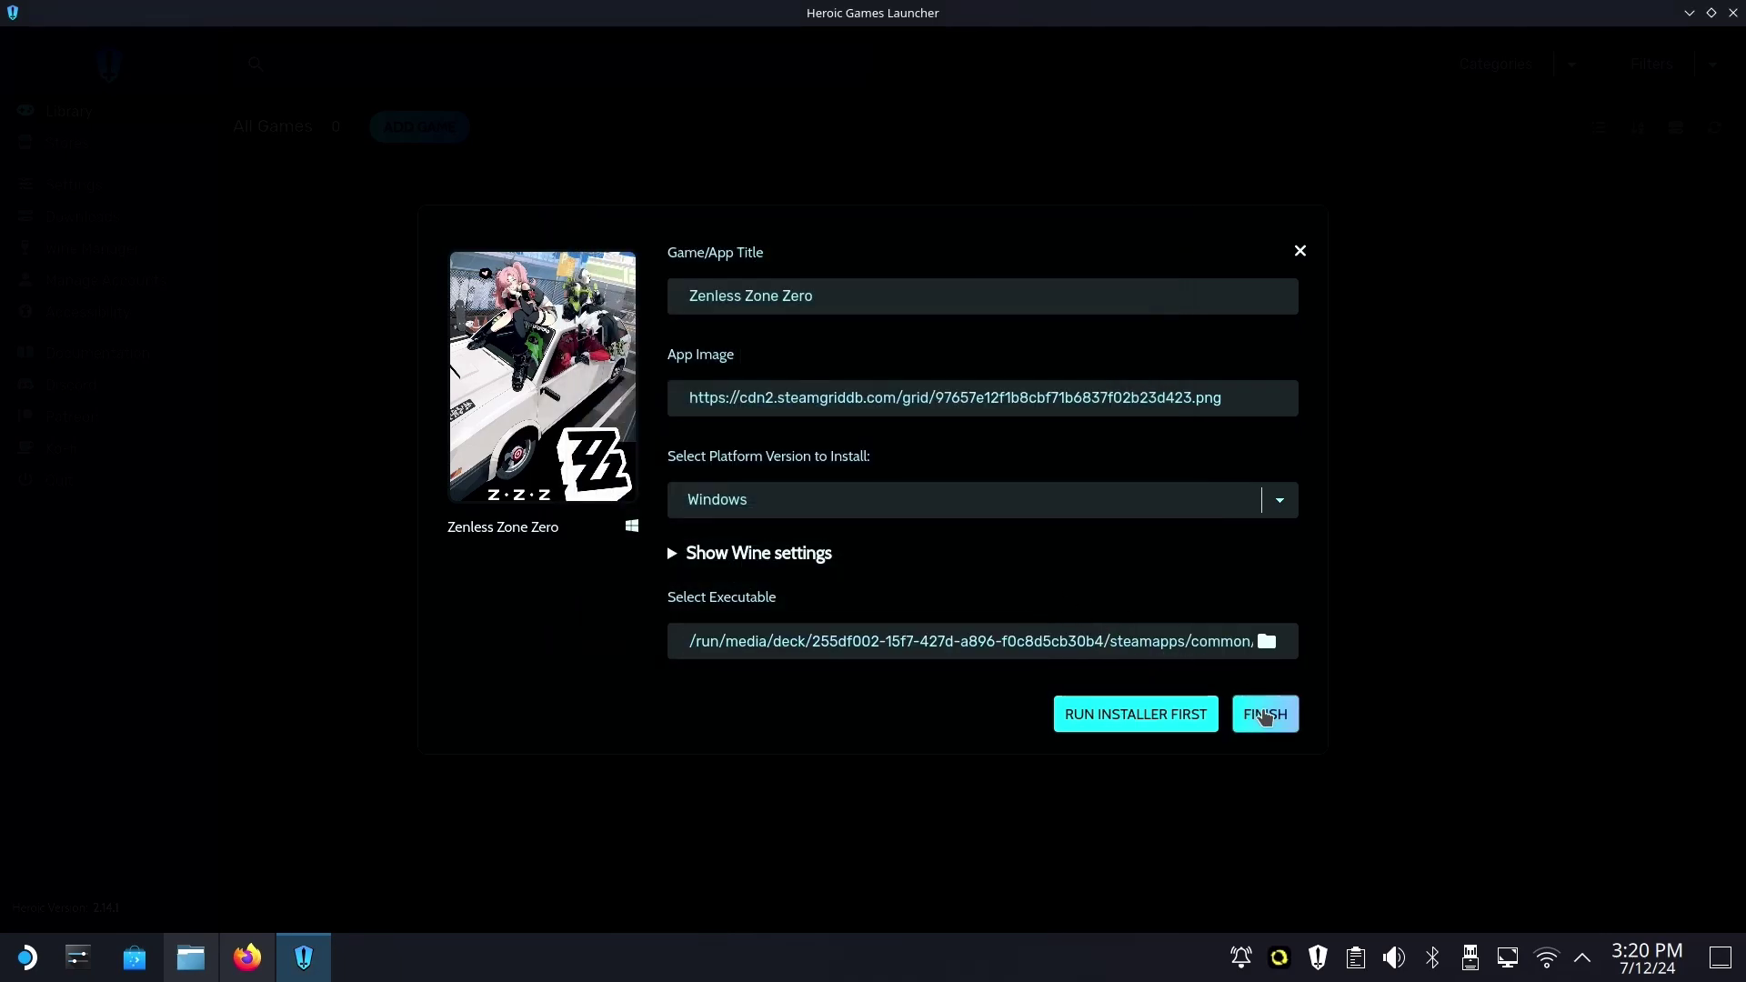
Finish adding the Zenless Zone Zero entry and set its Wine version to Proton - Proton 8.0 in the game settings.
{"action": "left_click", "coordinate": [1264, 714]}
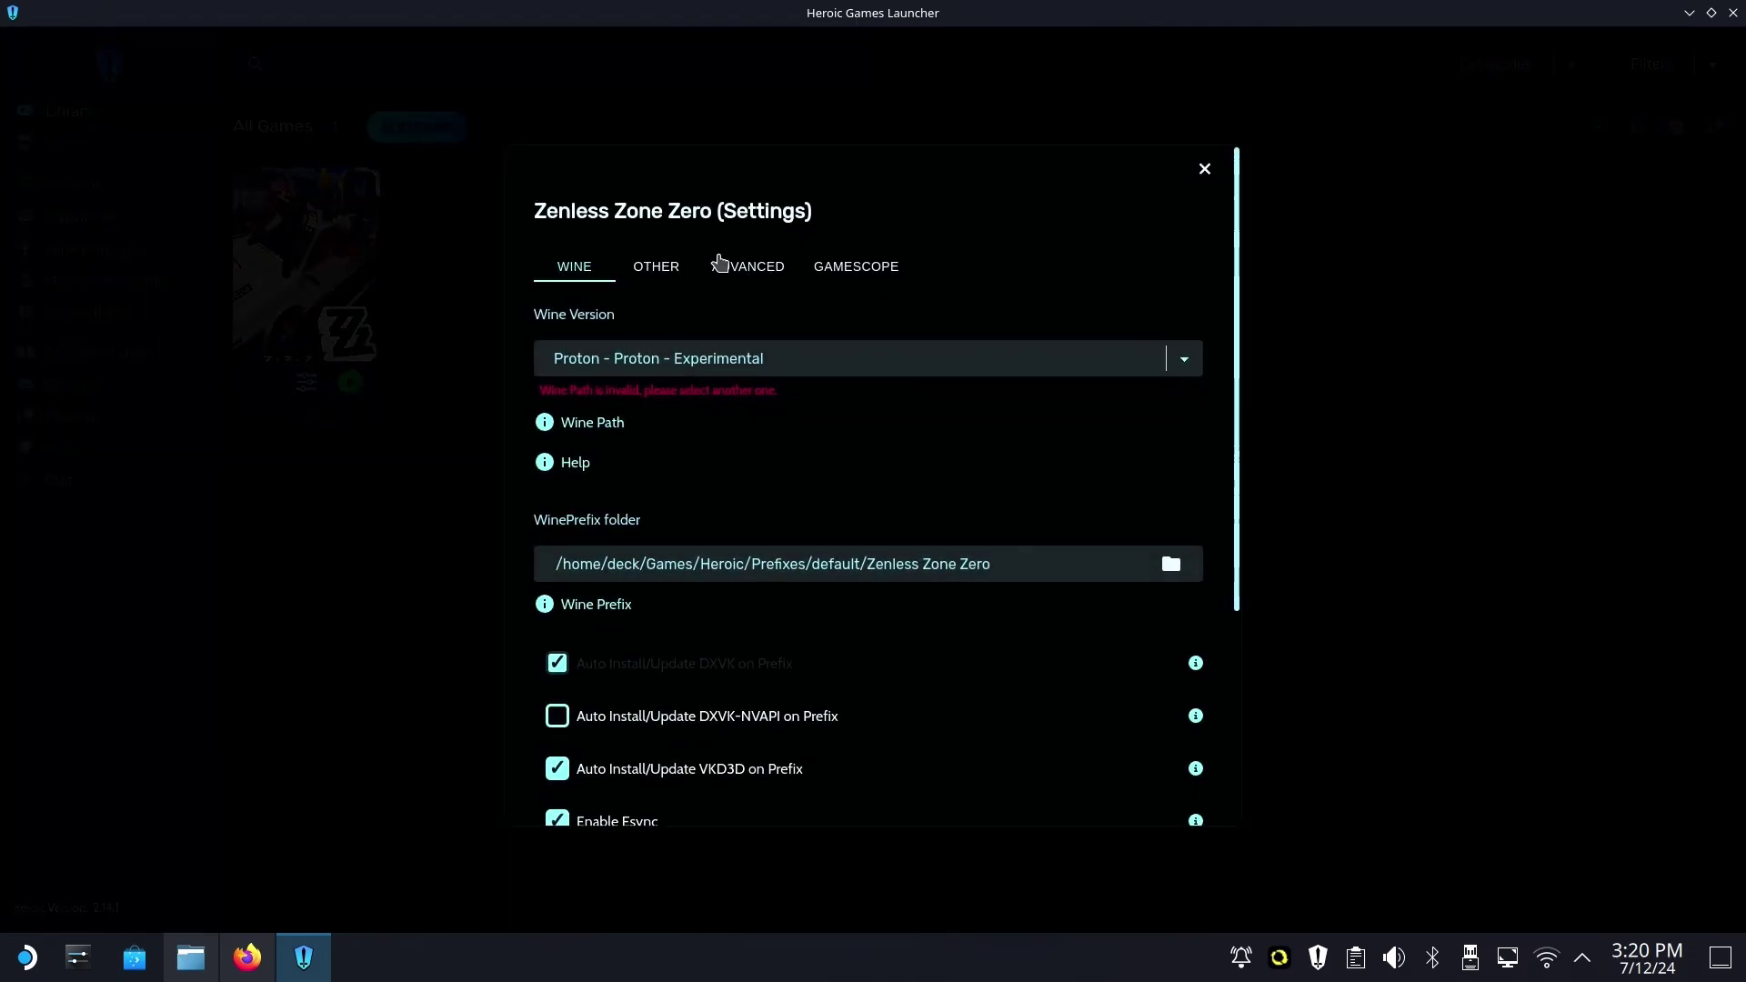
{"action": "left_click", "coordinate": [1204, 173]}
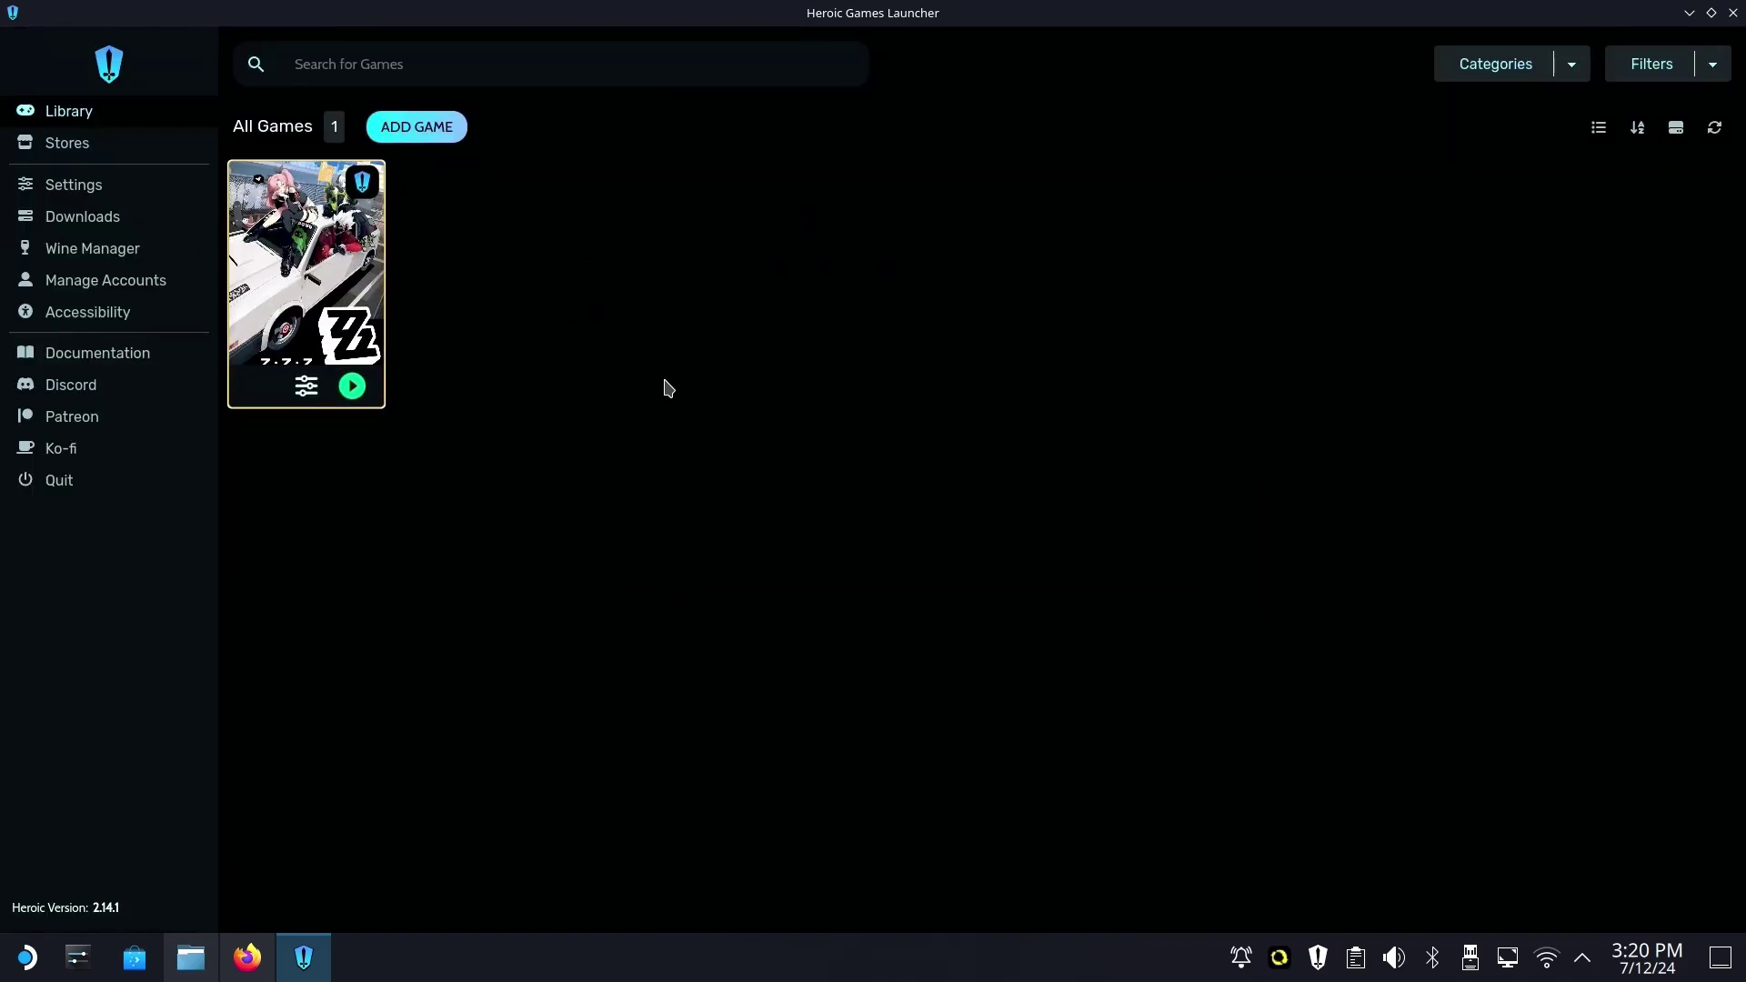
{"action": "left_click", "coordinate": [306, 388]}
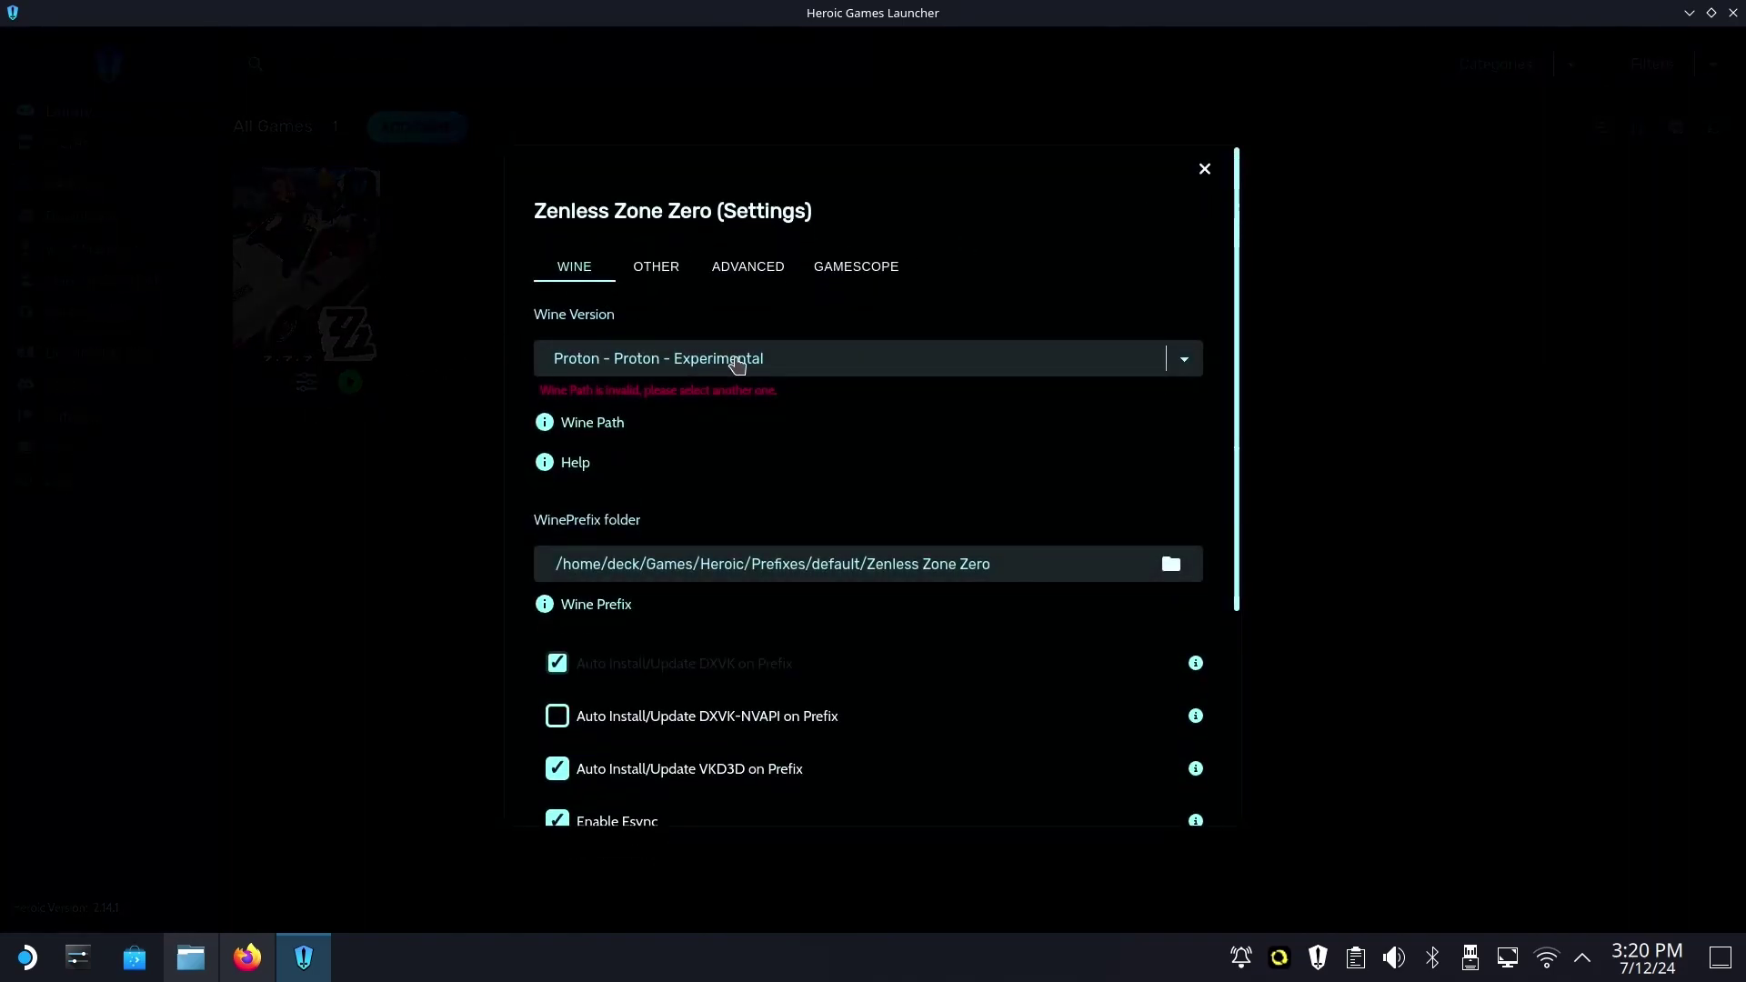
{"action": "left_click", "coordinate": [737, 364]}
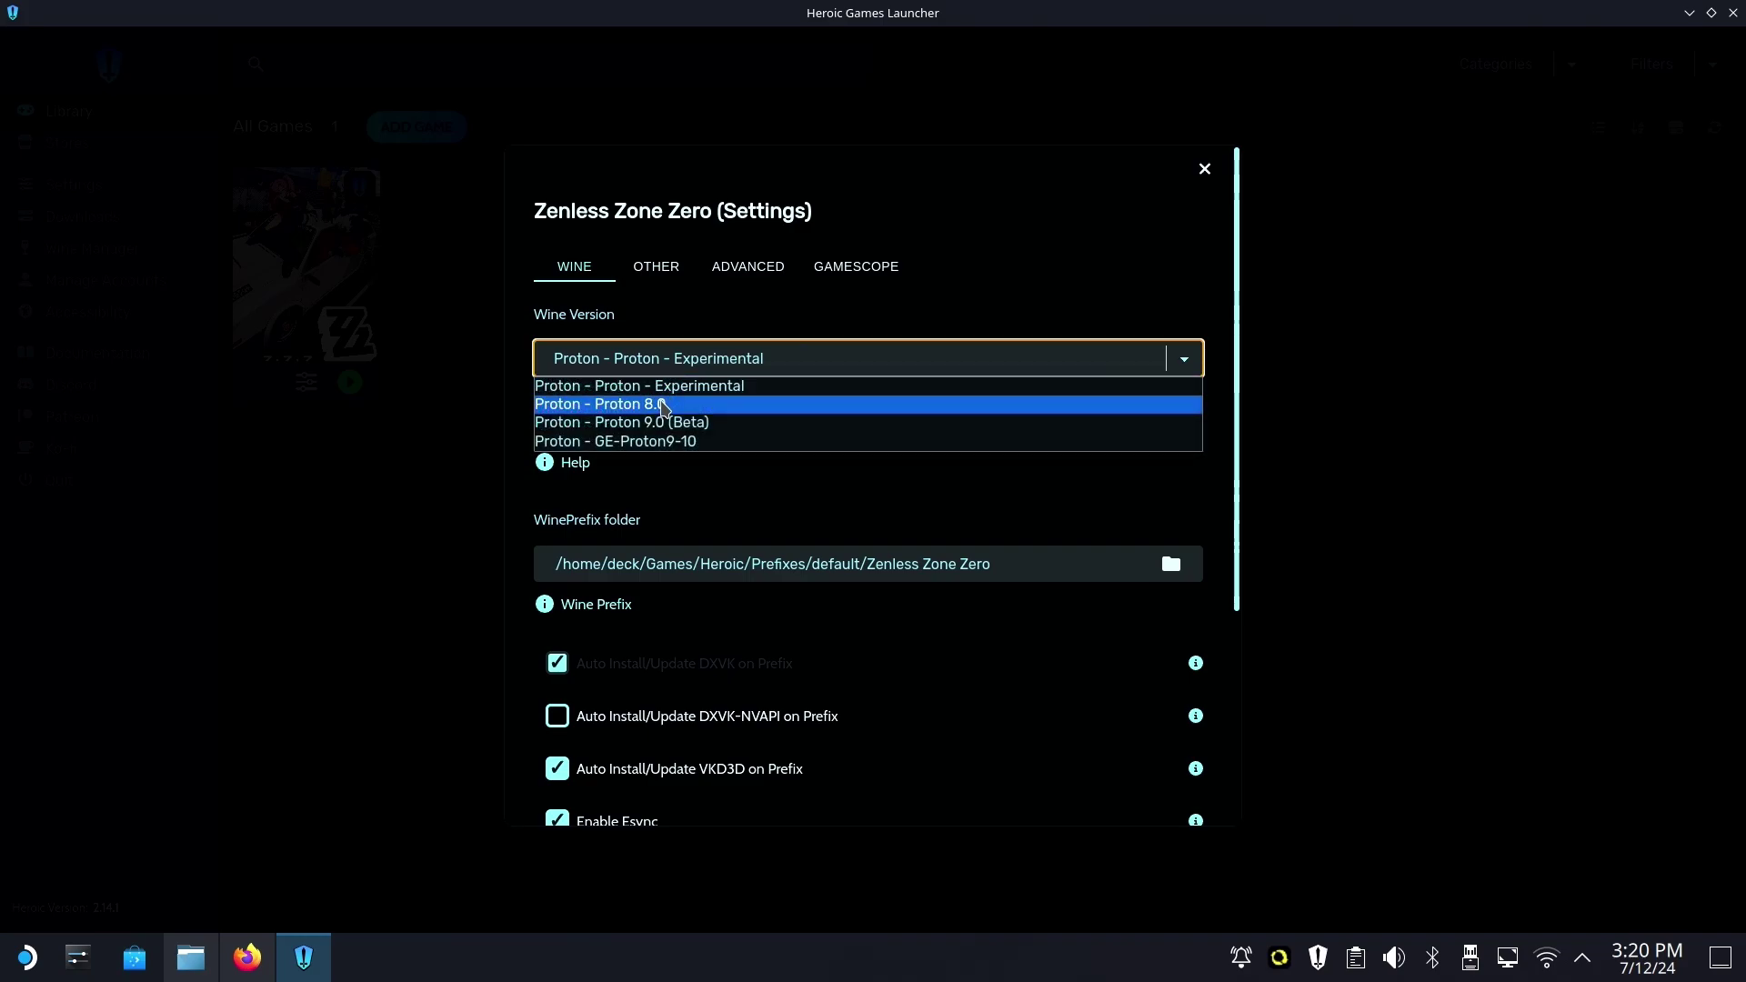
{"action": "left_click", "coordinate": [663, 406]}
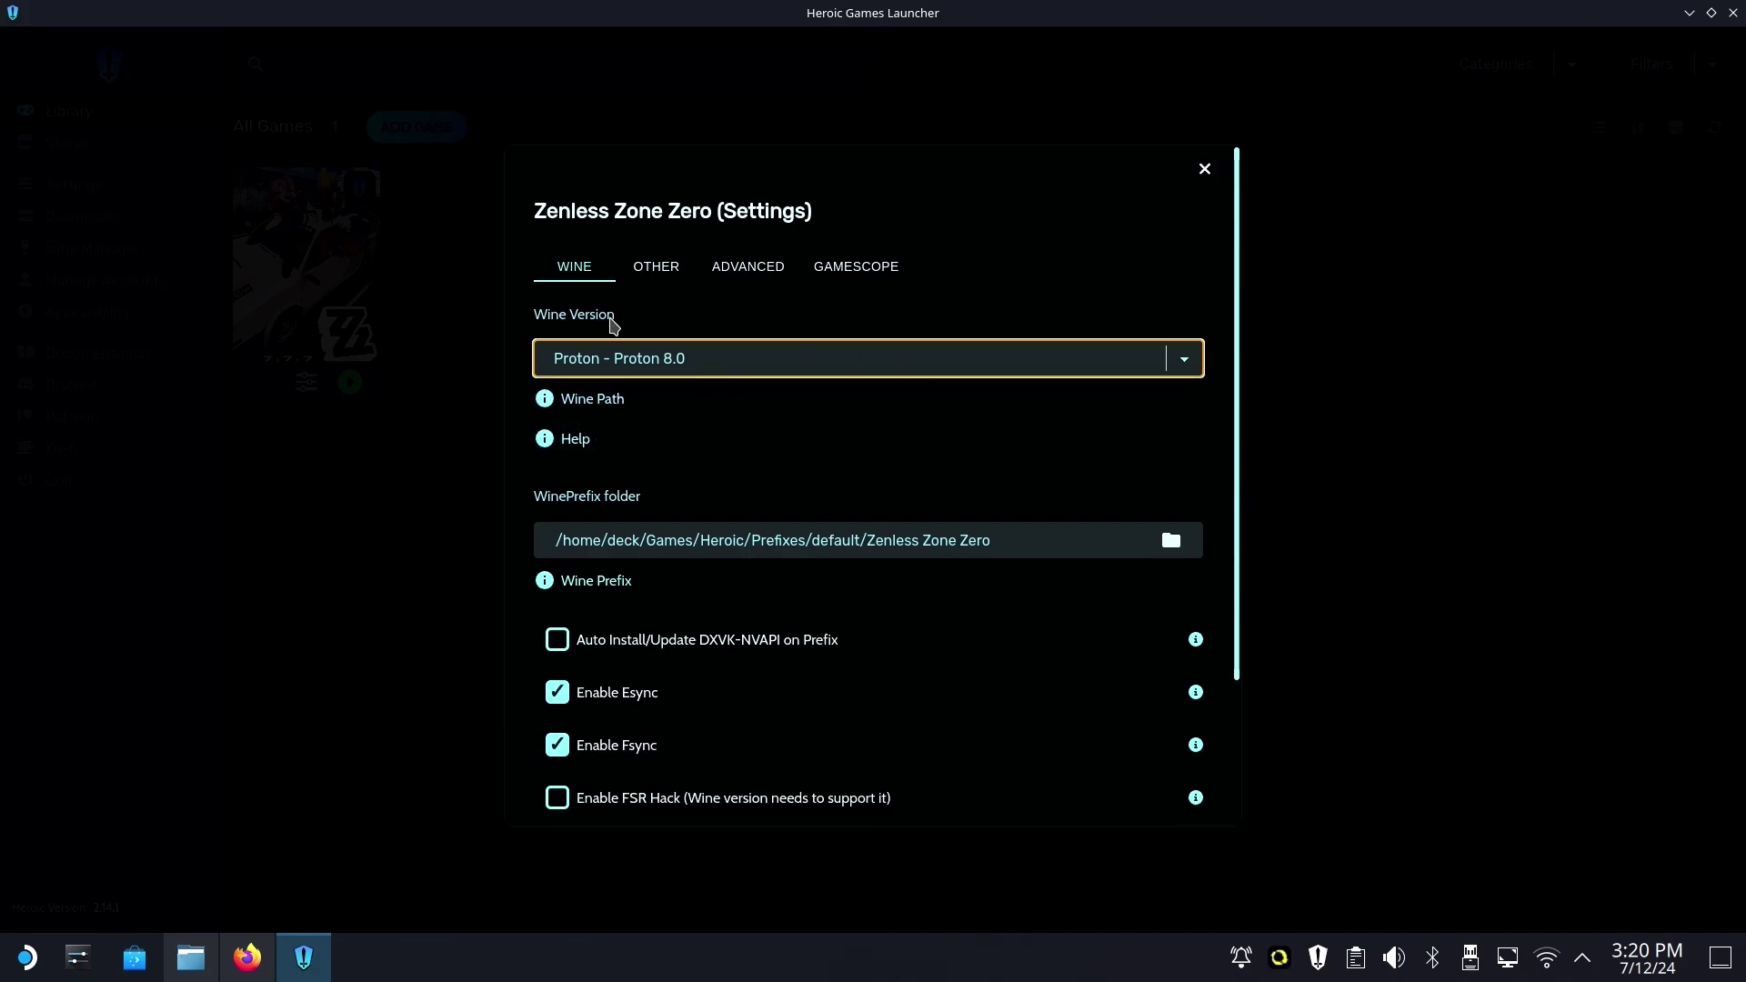
{"action": "left_click", "coordinate": [1204, 170]}
Add Zenless Zone Zero to Steam from its details page, then close Heroic Games Launcher.
{"action": "right_click", "coordinate": [335, 270]}
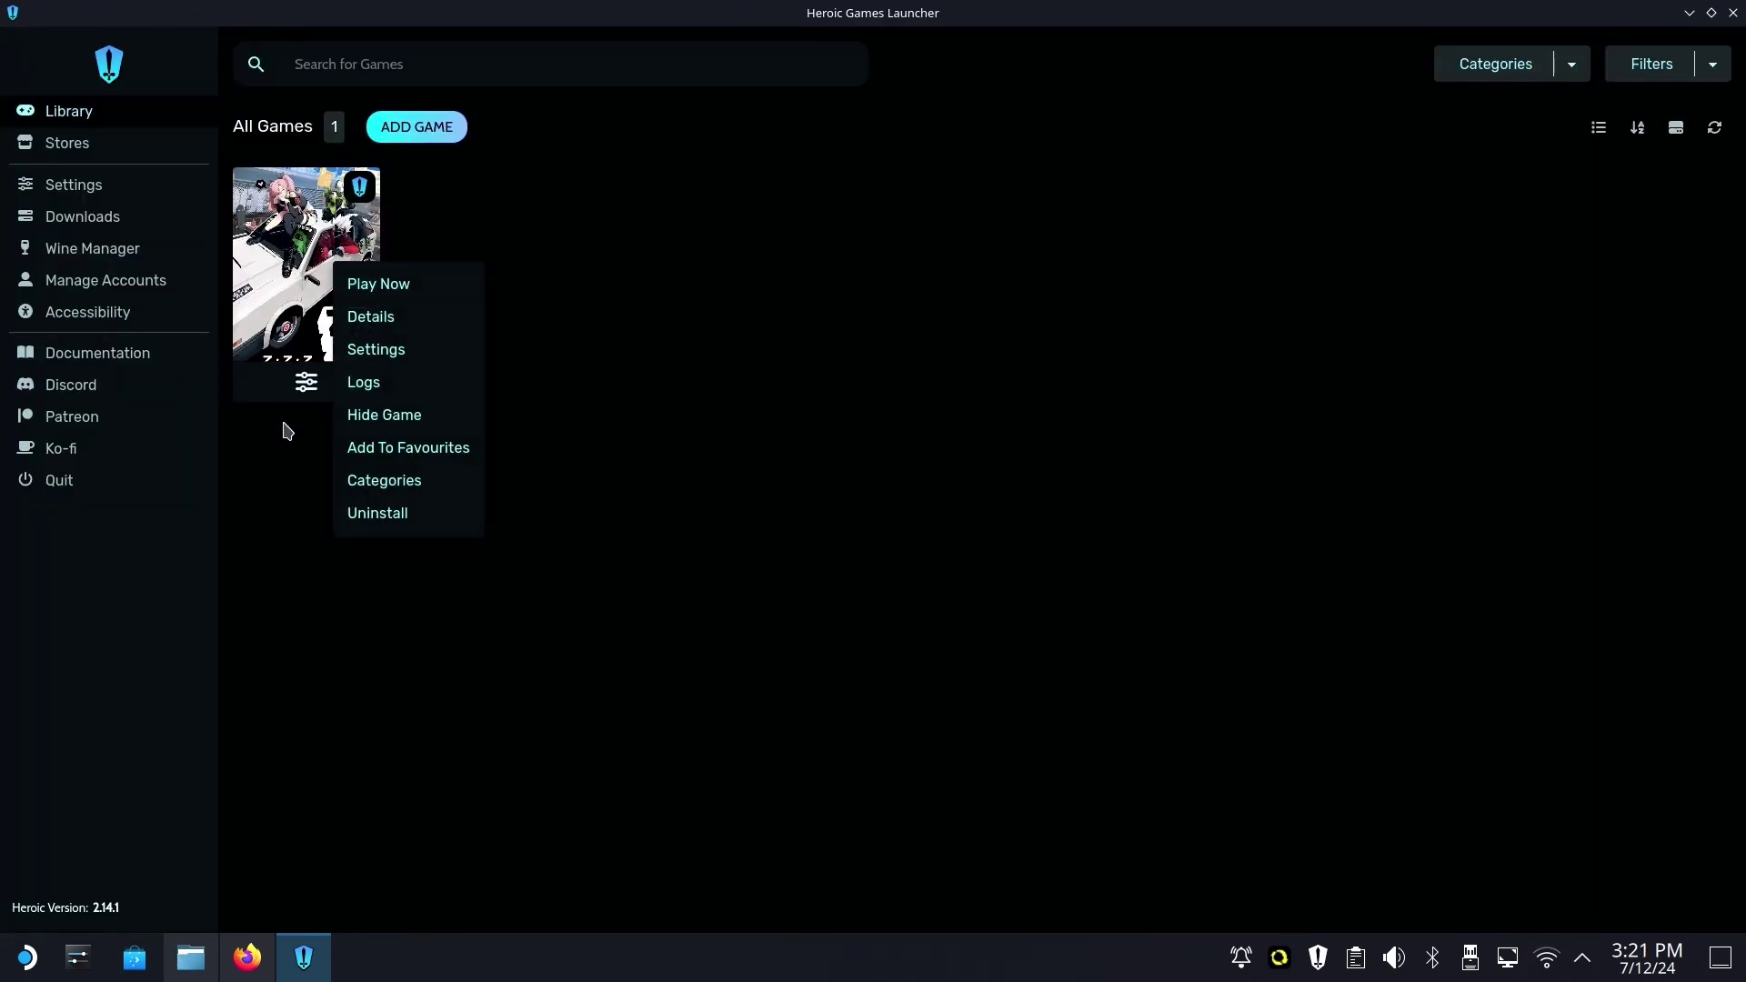
{"action": "left_click", "coordinate": [312, 394]}
{"action": "right_click", "coordinate": [318, 397]}
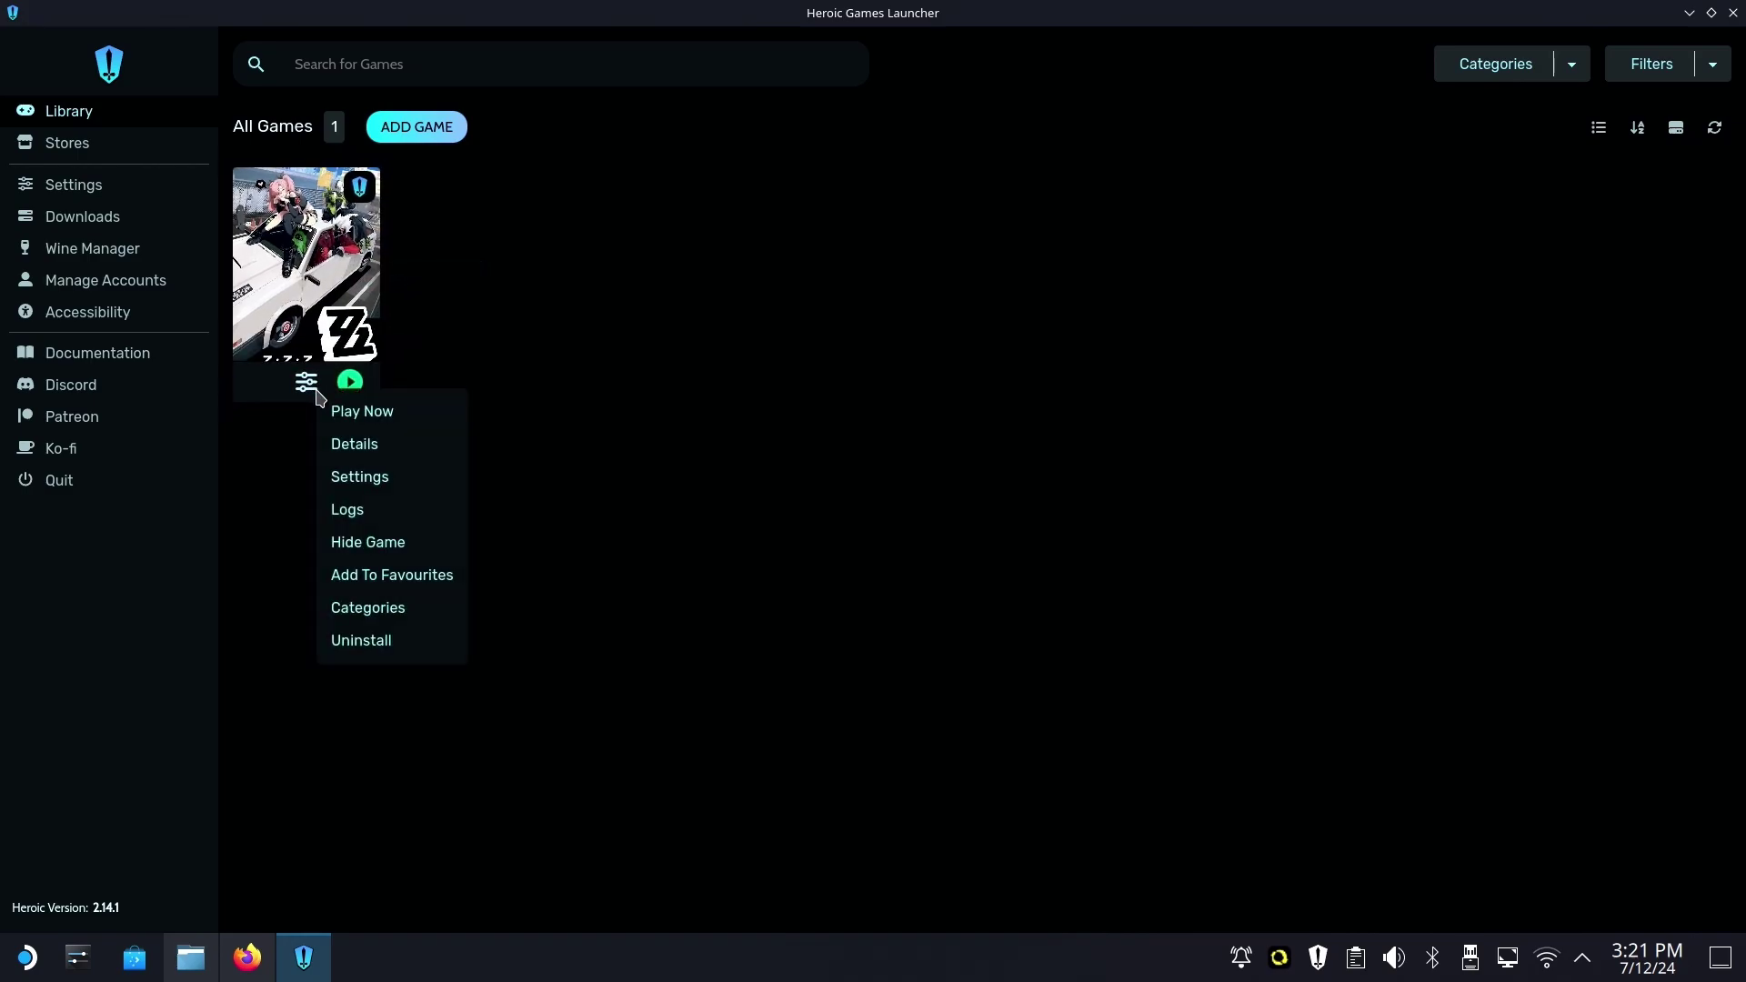
{"action": "left_click", "coordinate": [355, 444]}
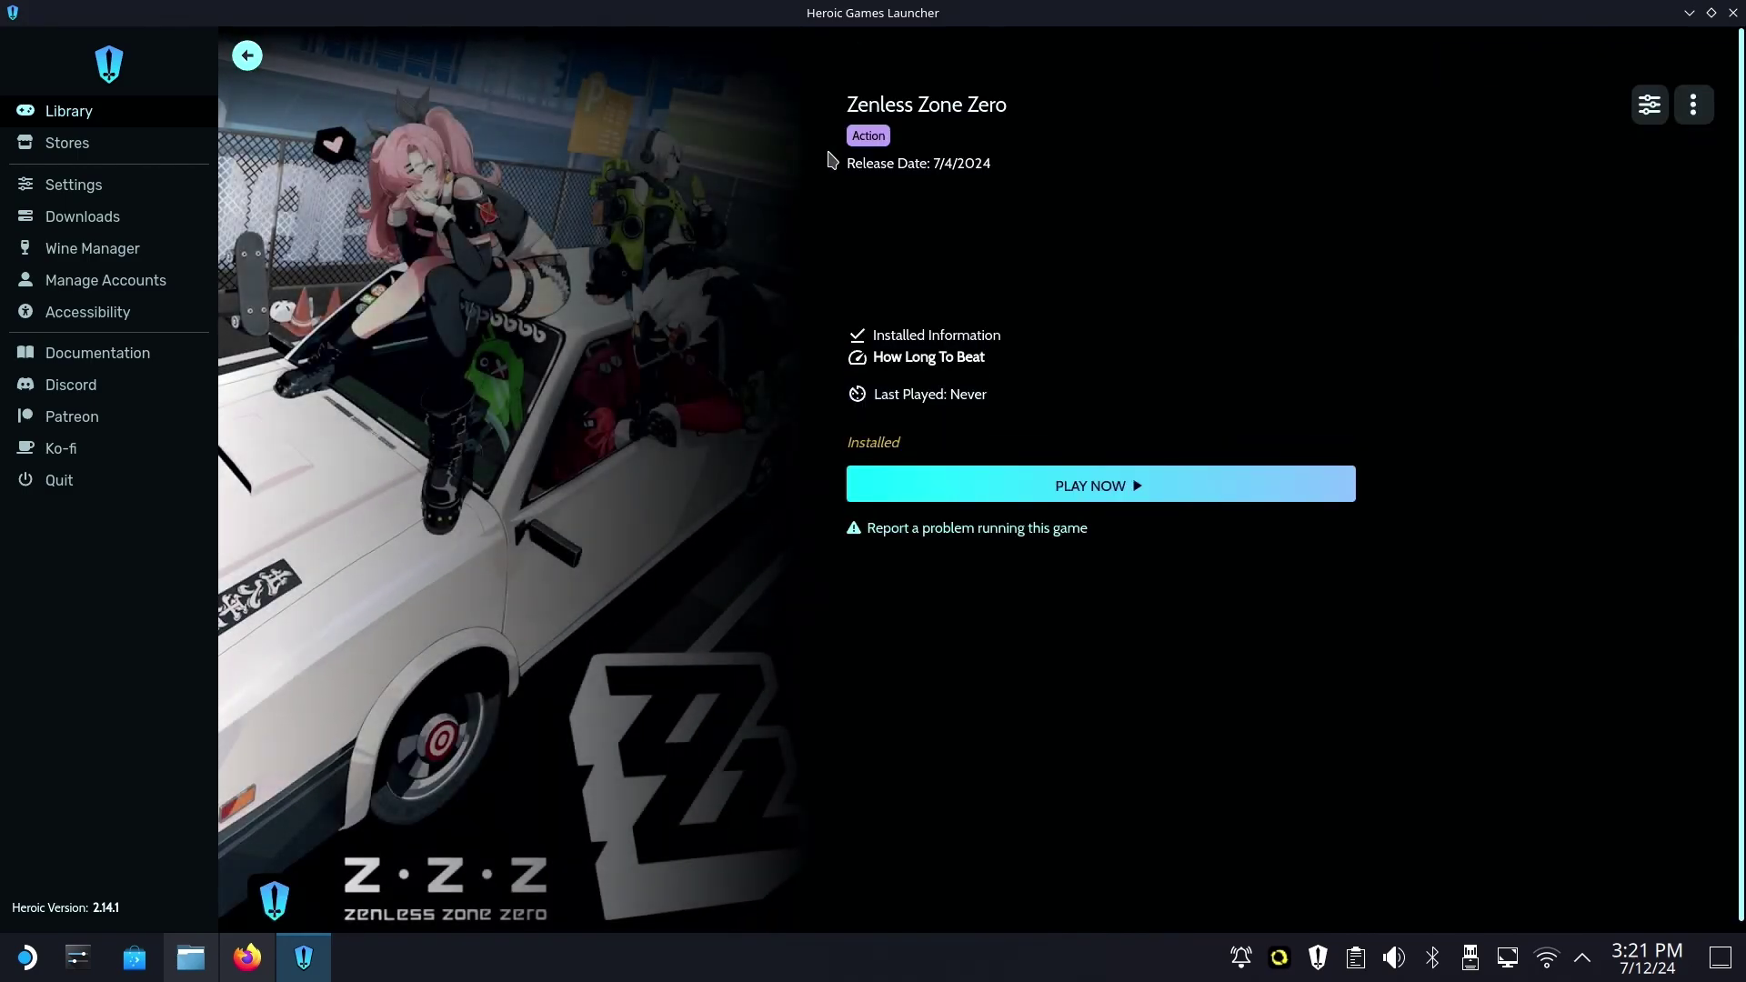
{"action": "left_click", "coordinate": [1695, 106]}
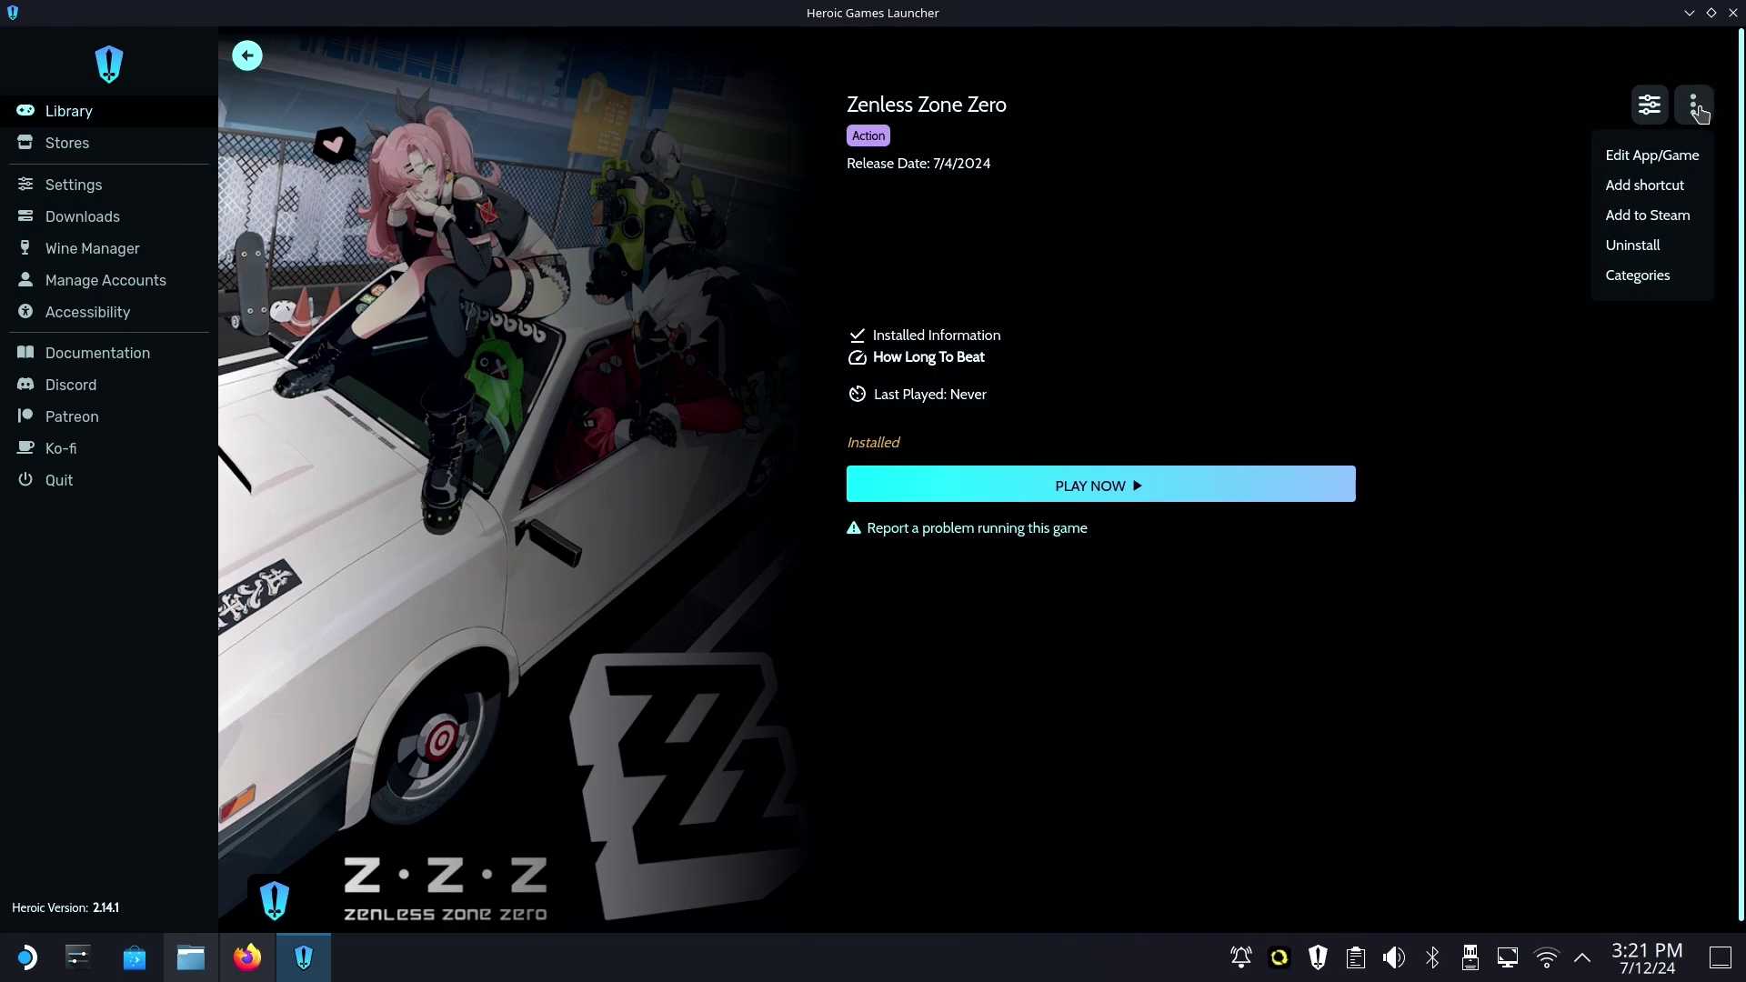
{"action": "left_click", "coordinate": [1653, 218]}
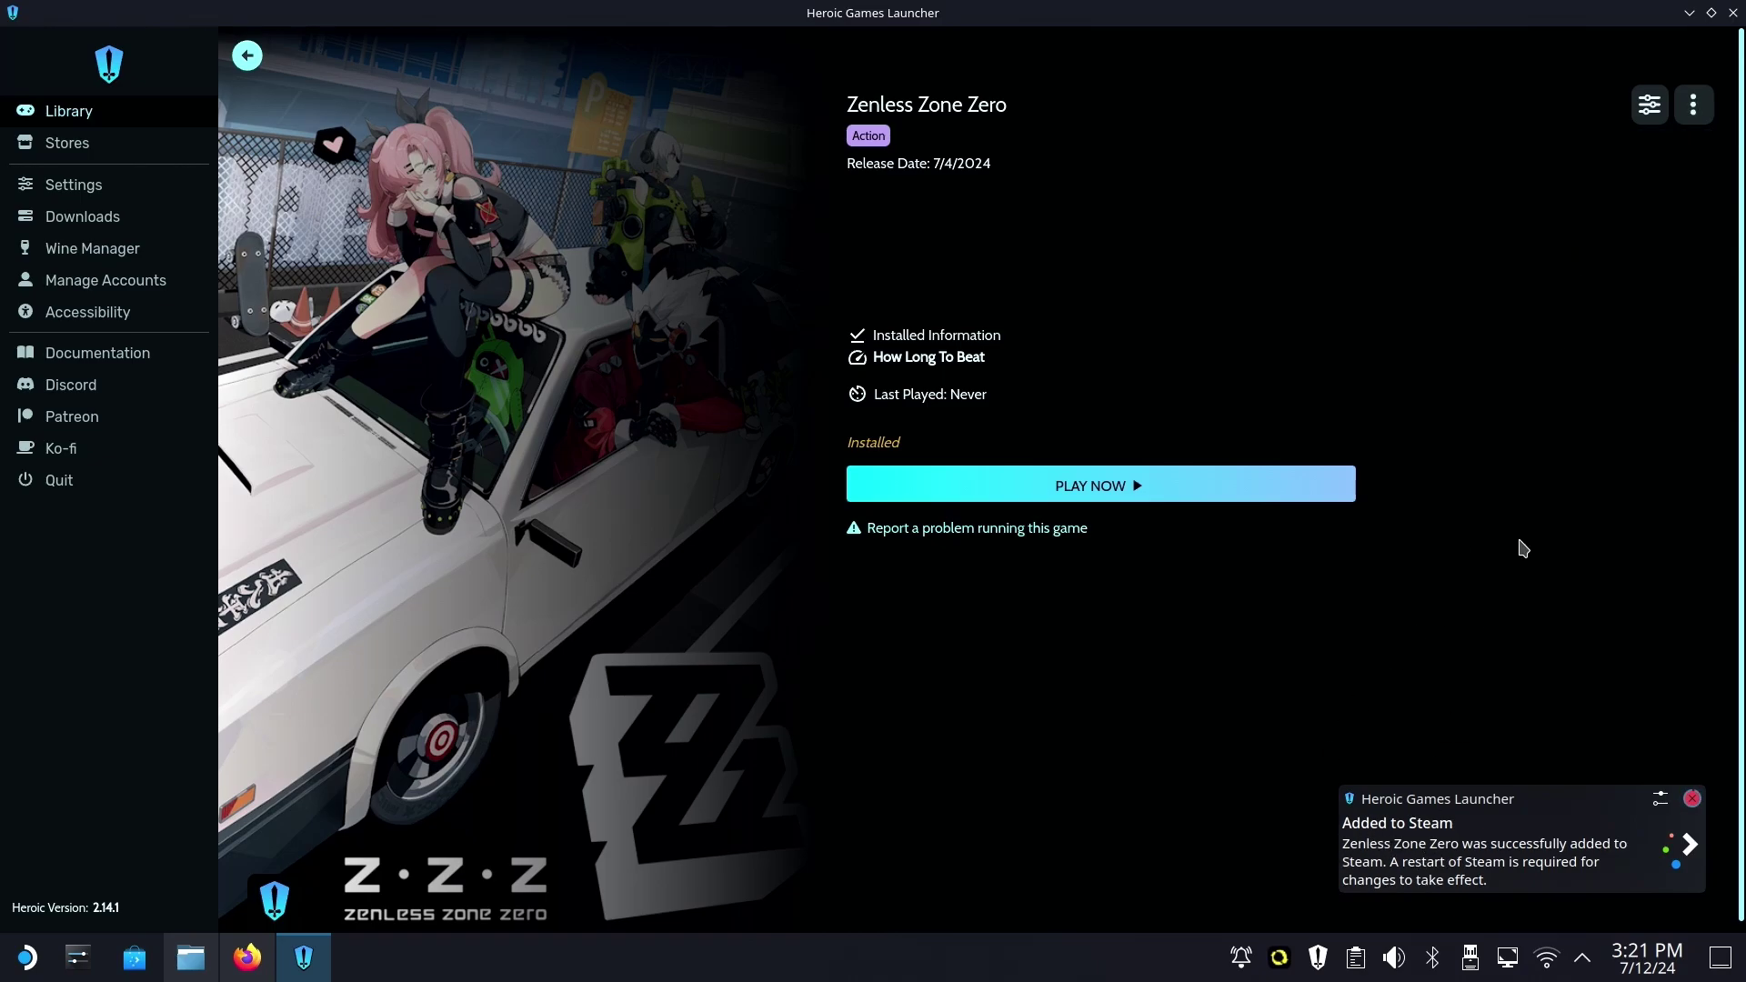
{"action": "left_click", "coordinate": [1733, 13]}
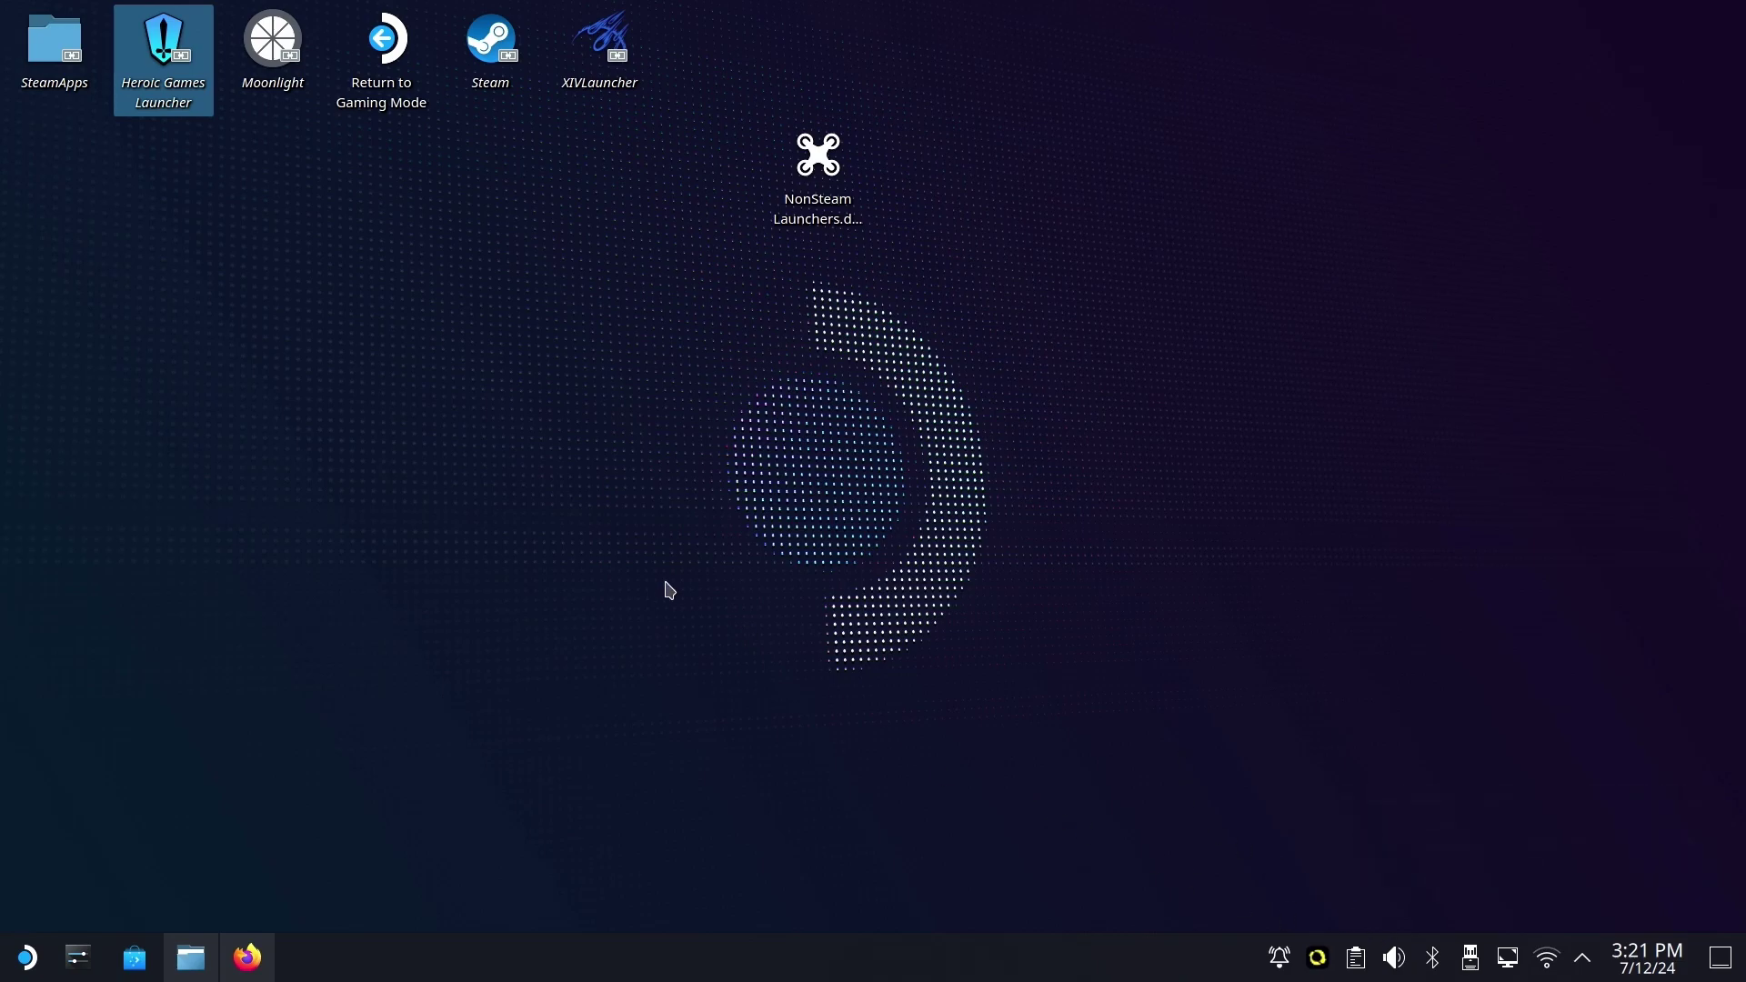
Open Steam and stop the running NonSteamLaunchers entry in the library.
{"action": "left_click", "coordinate": [570, 593]}
{"action": "double_click", "coordinate": [491, 46]}
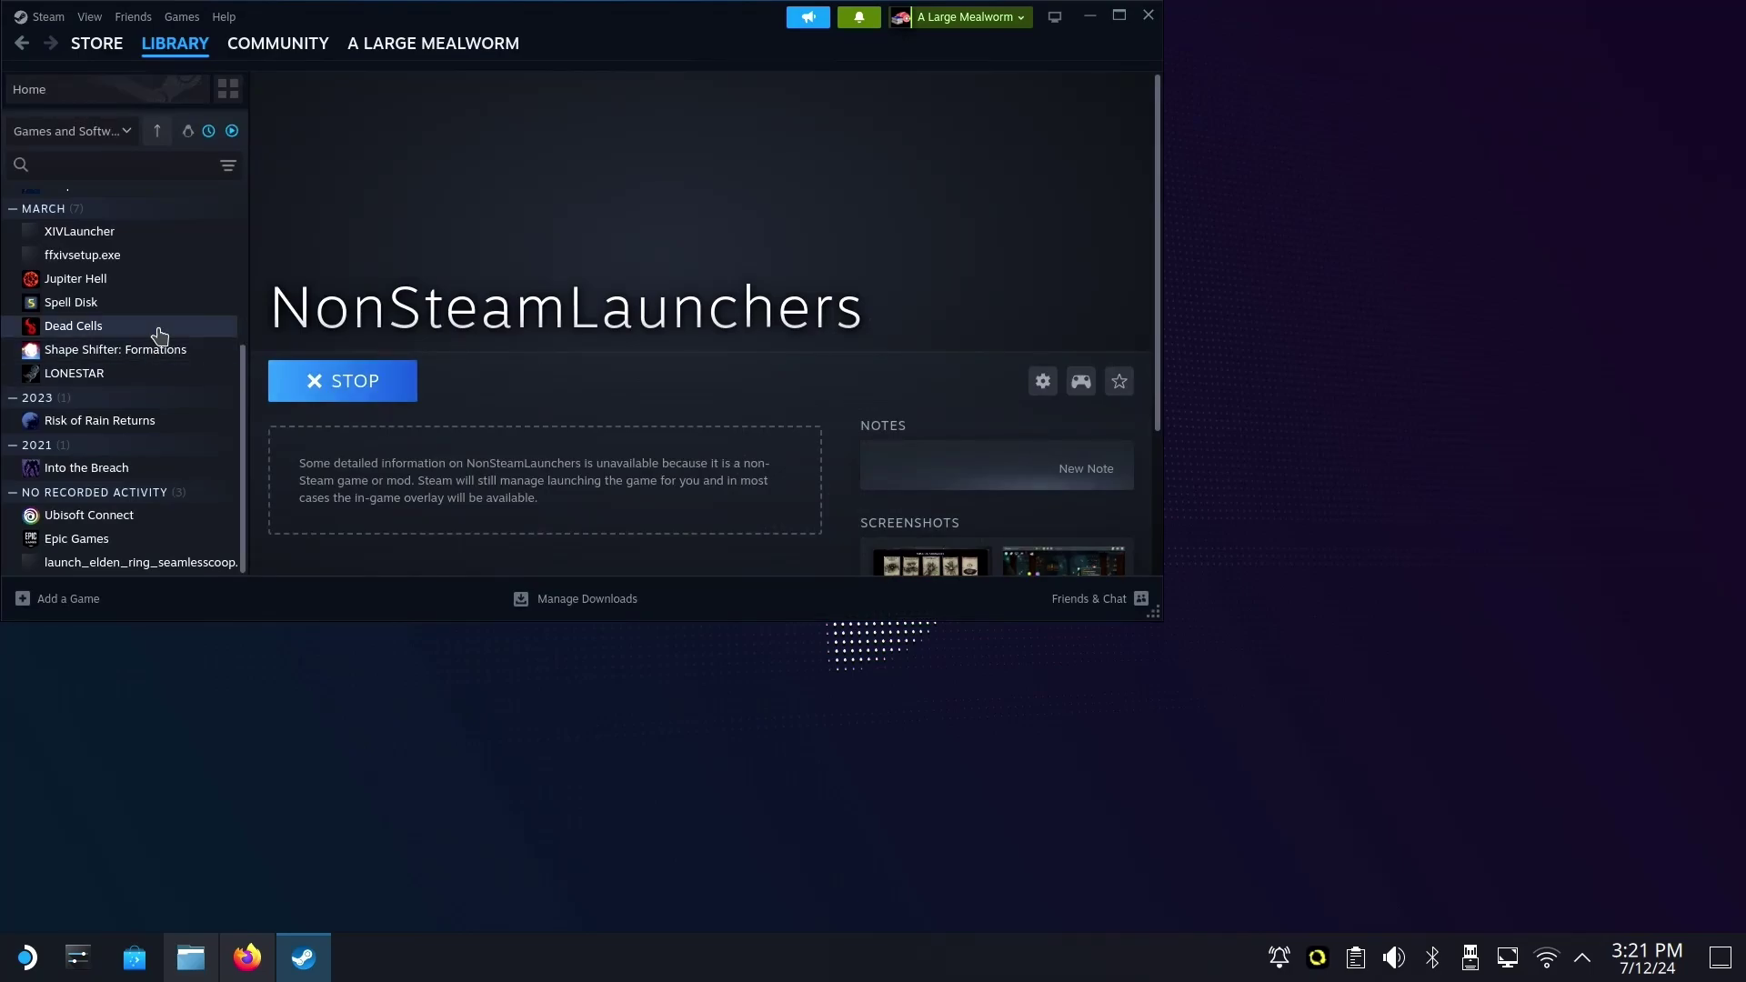
{"action": "scroll", "coordinate": [159, 337], "scroll_direction": "up", "scroll_amount": 3}
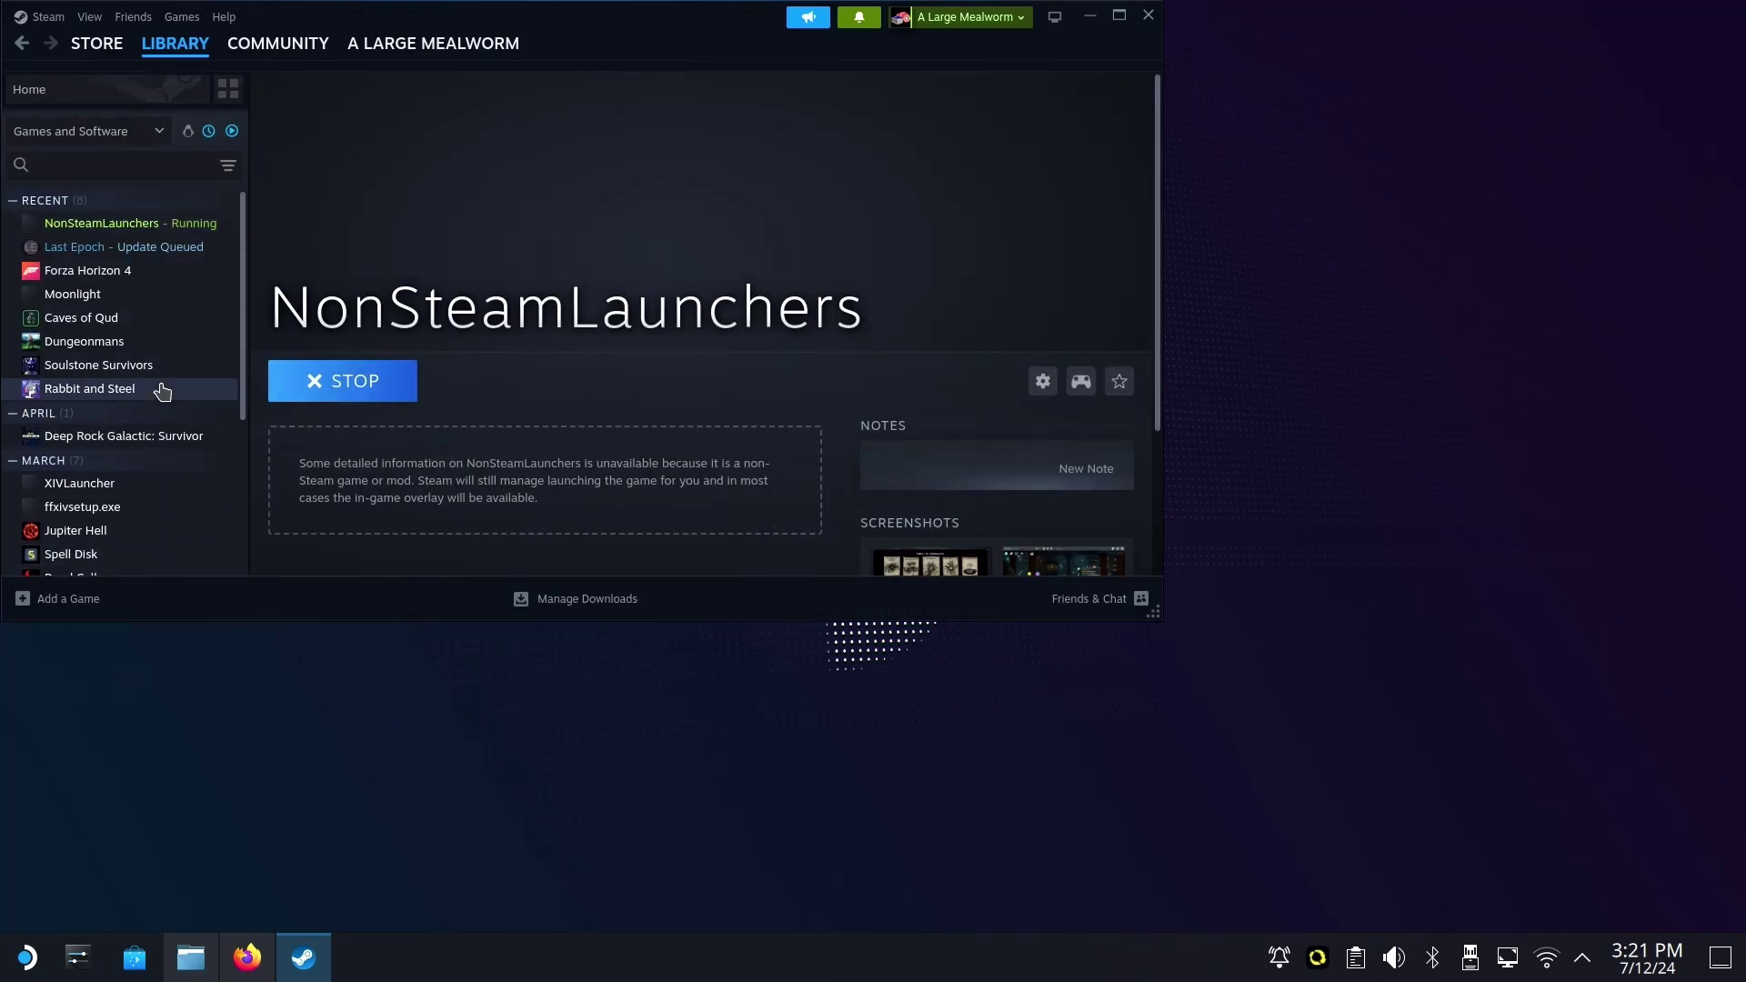
{"action": "left_click", "coordinate": [169, 227]}
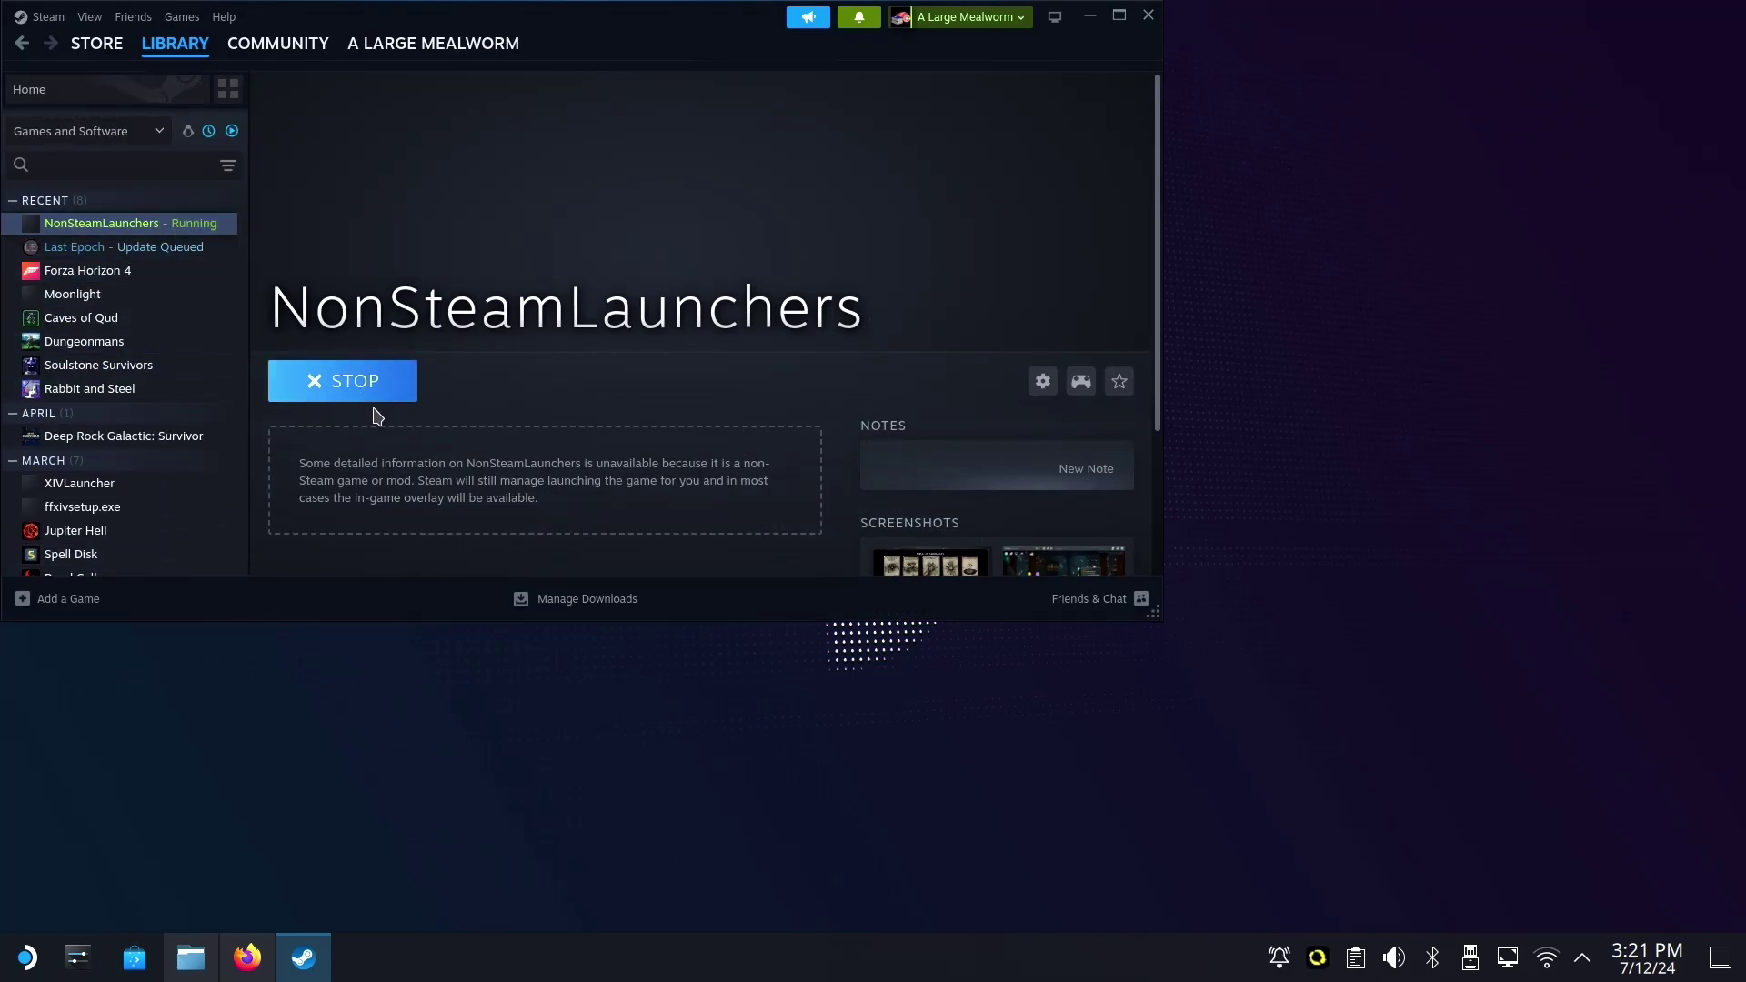
{"action": "left_click", "coordinate": [347, 372]}
{"action": "left_click", "coordinate": [573, 359]}
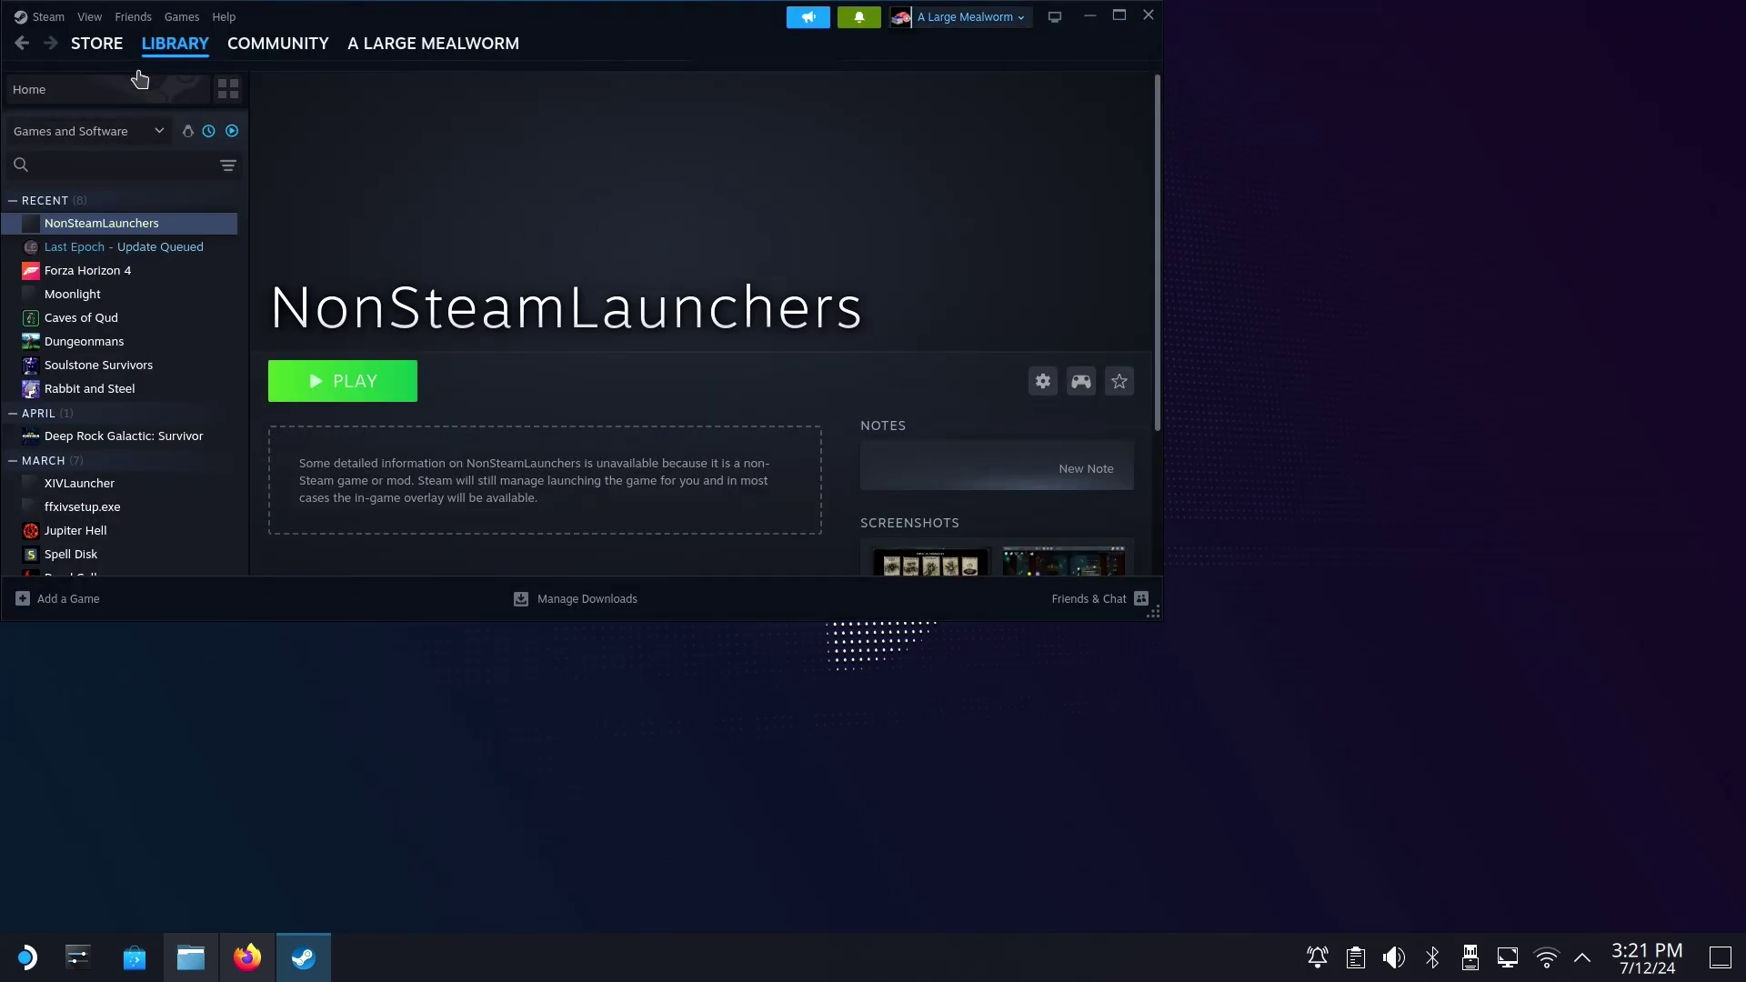
Exit Steam completely, start it again and open Zenless Zone Zero in the library.
{"action": "left_click", "coordinate": [29, 19]}
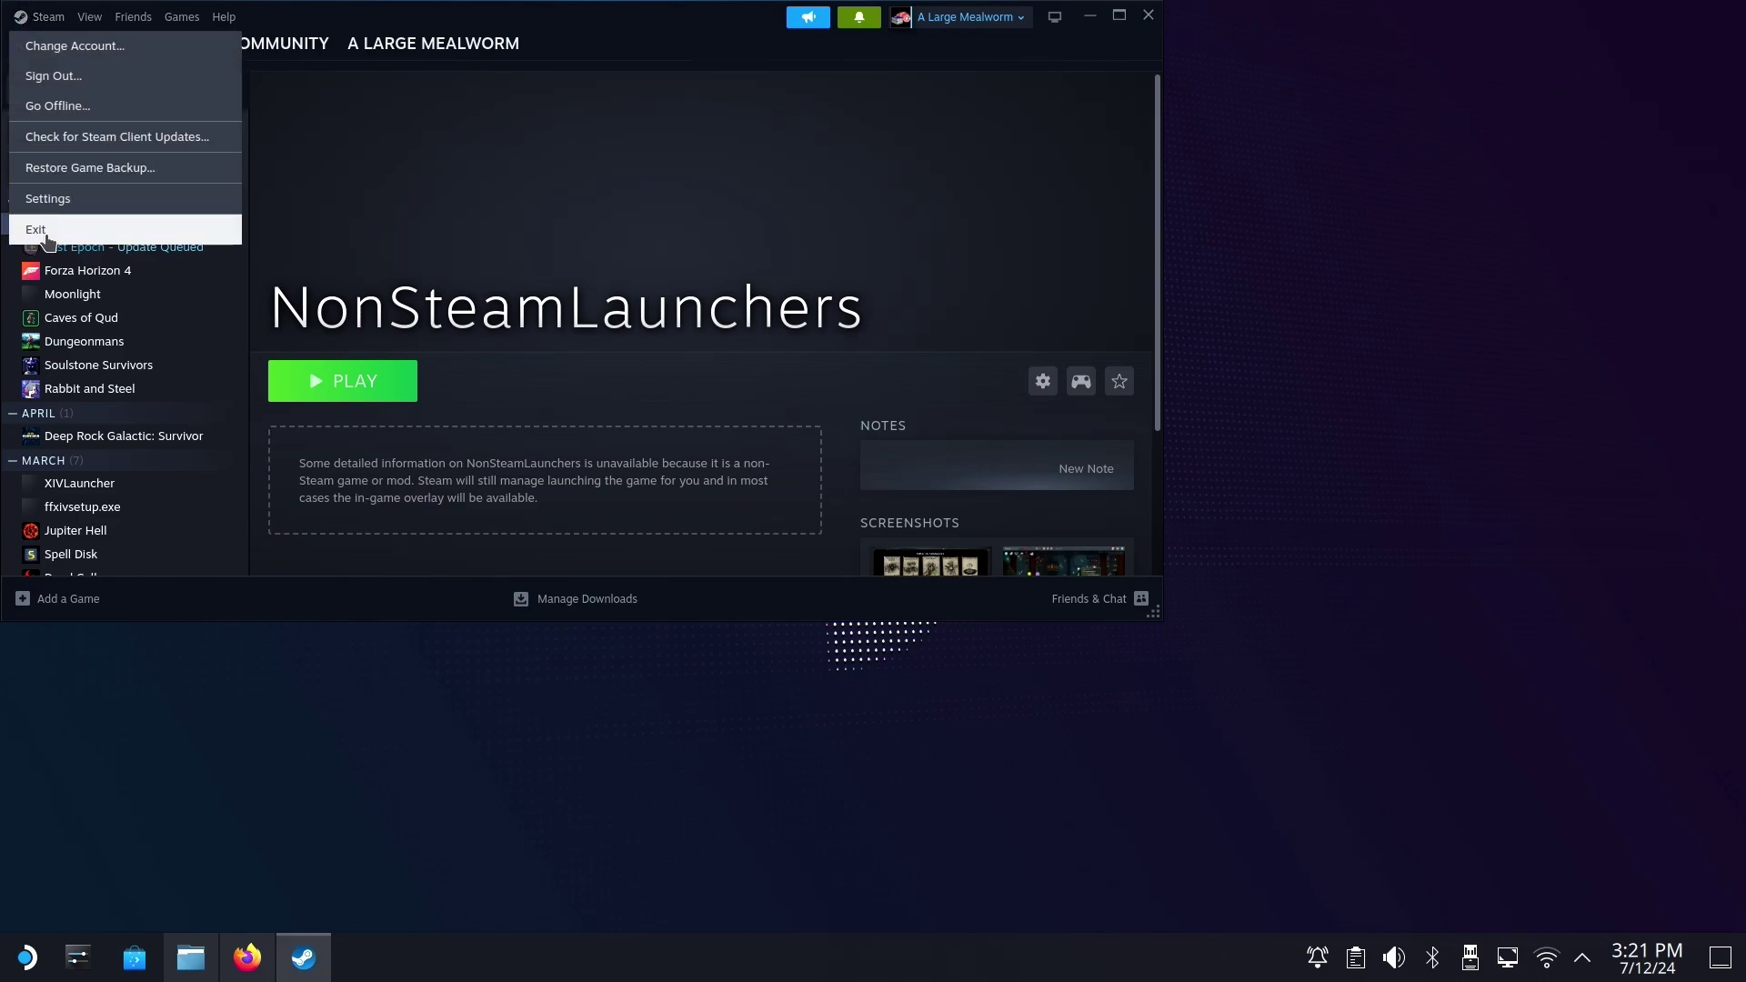
{"action": "left_click", "coordinate": [41, 235]}
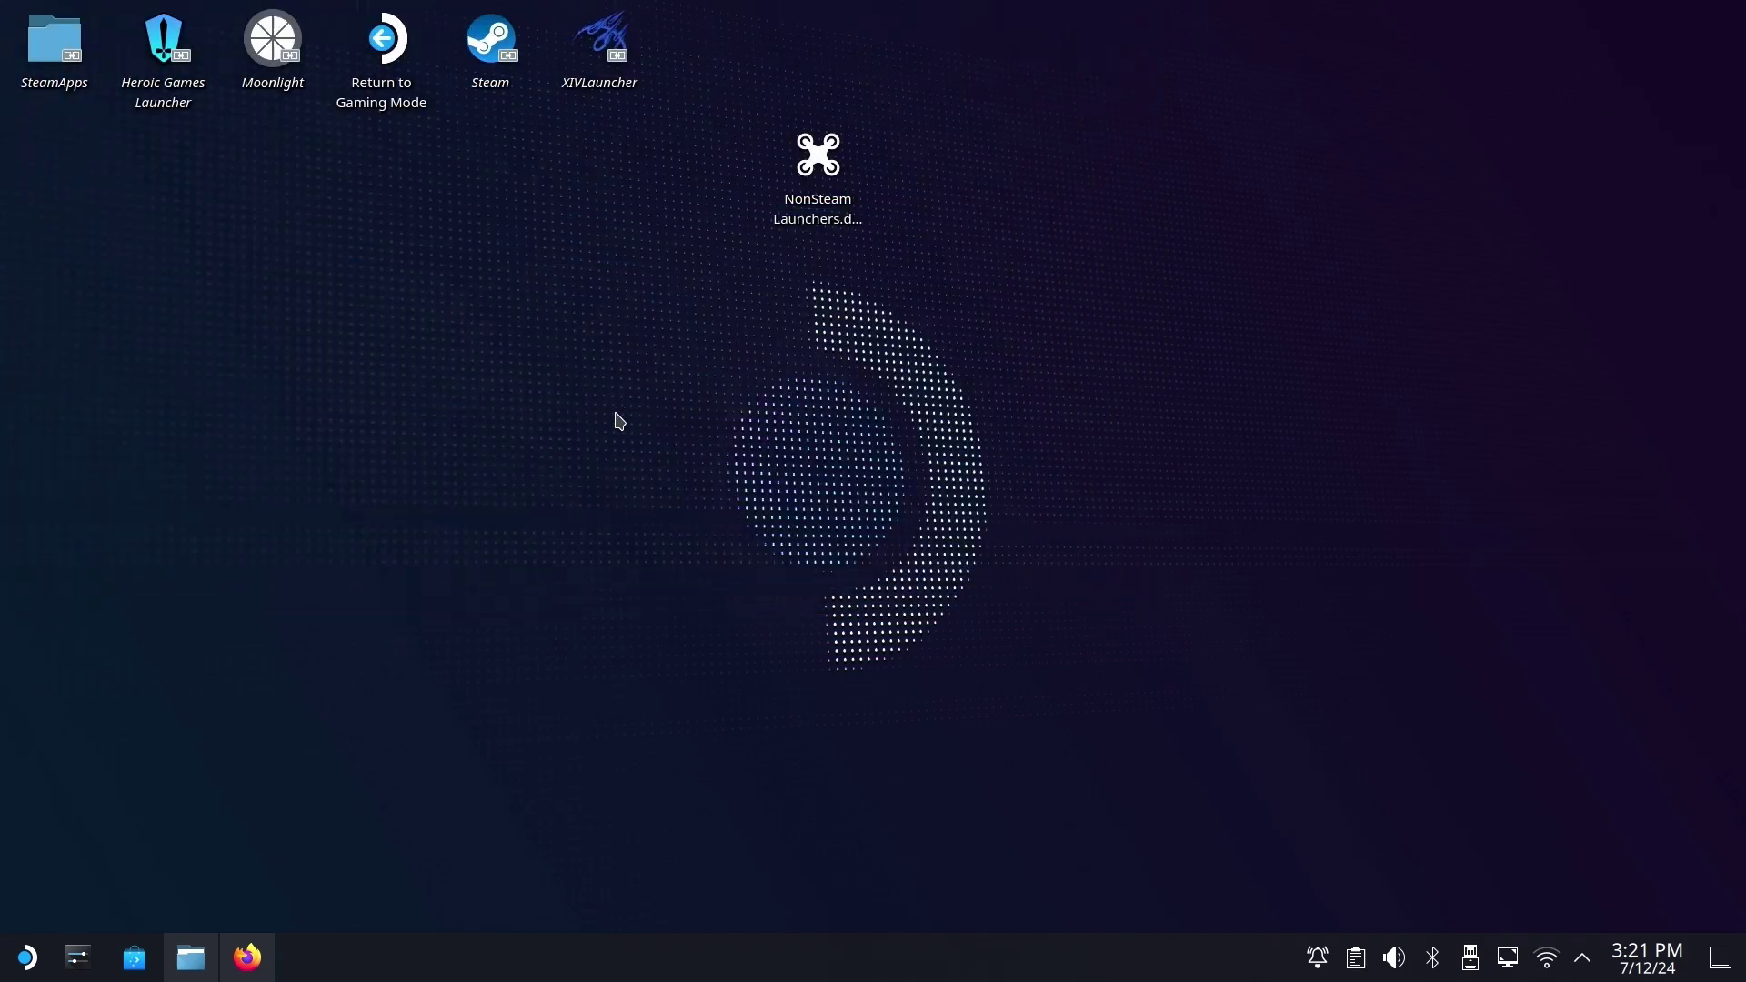
{"action": "double_click", "coordinate": [519, 91]}
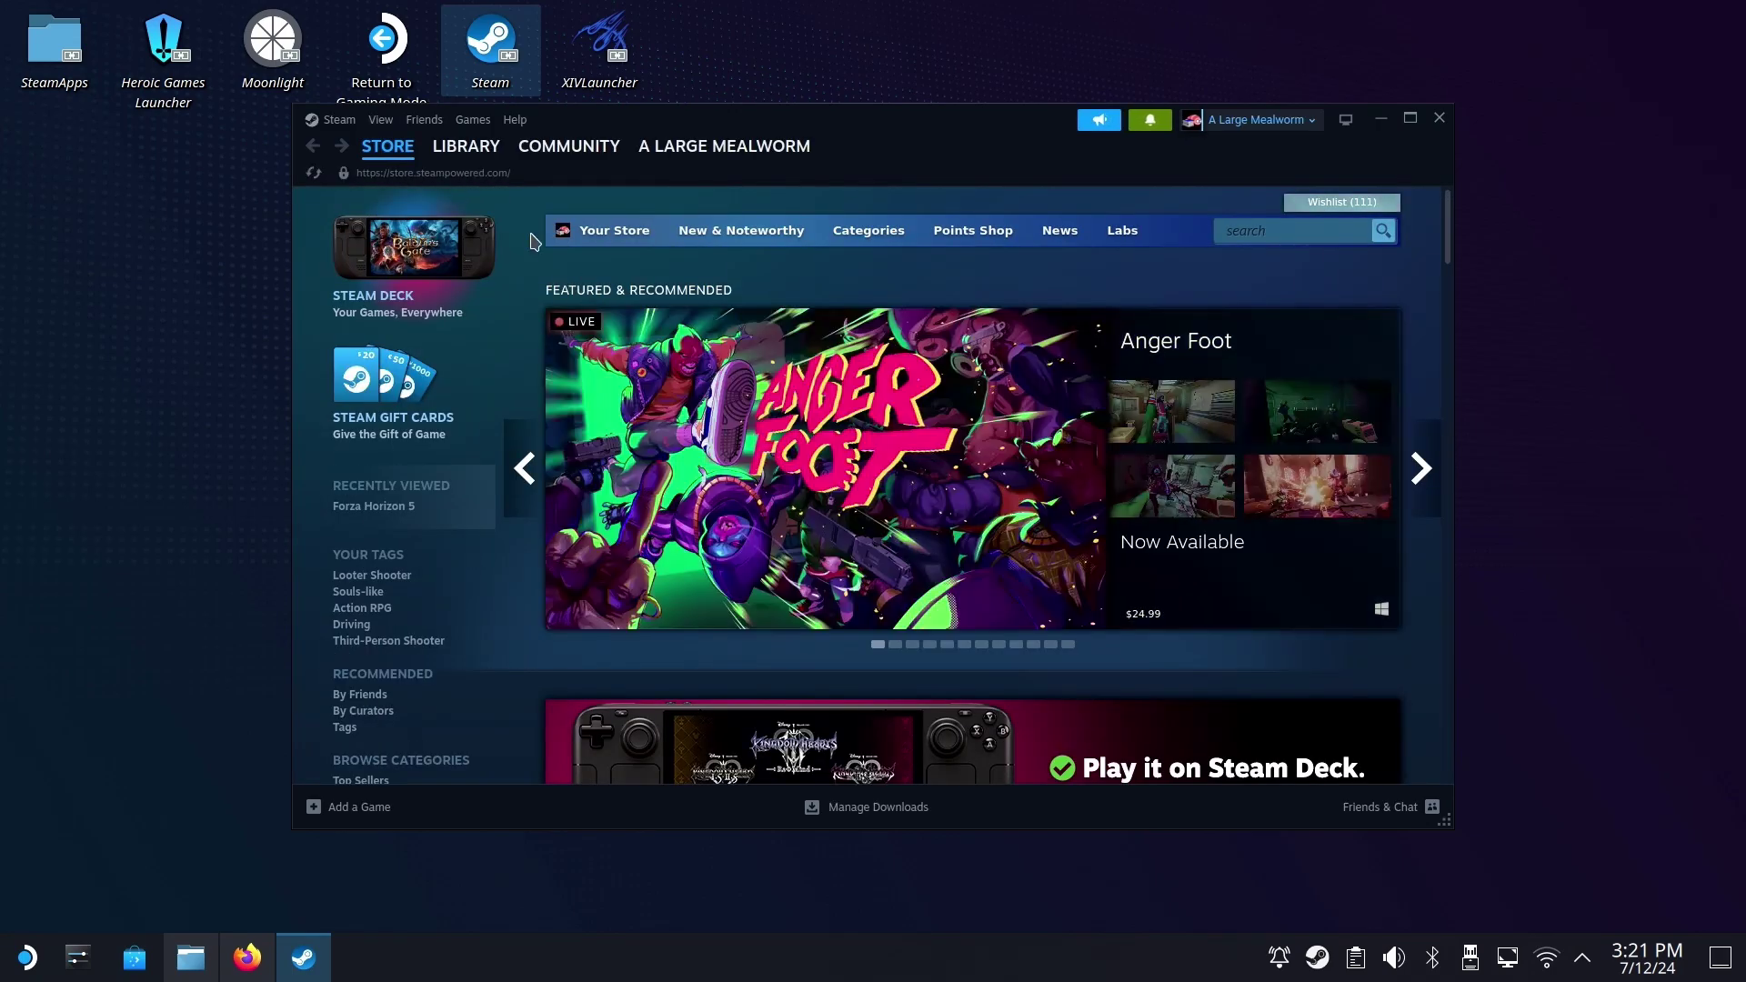
{"action": "left_click", "coordinate": [462, 149]}
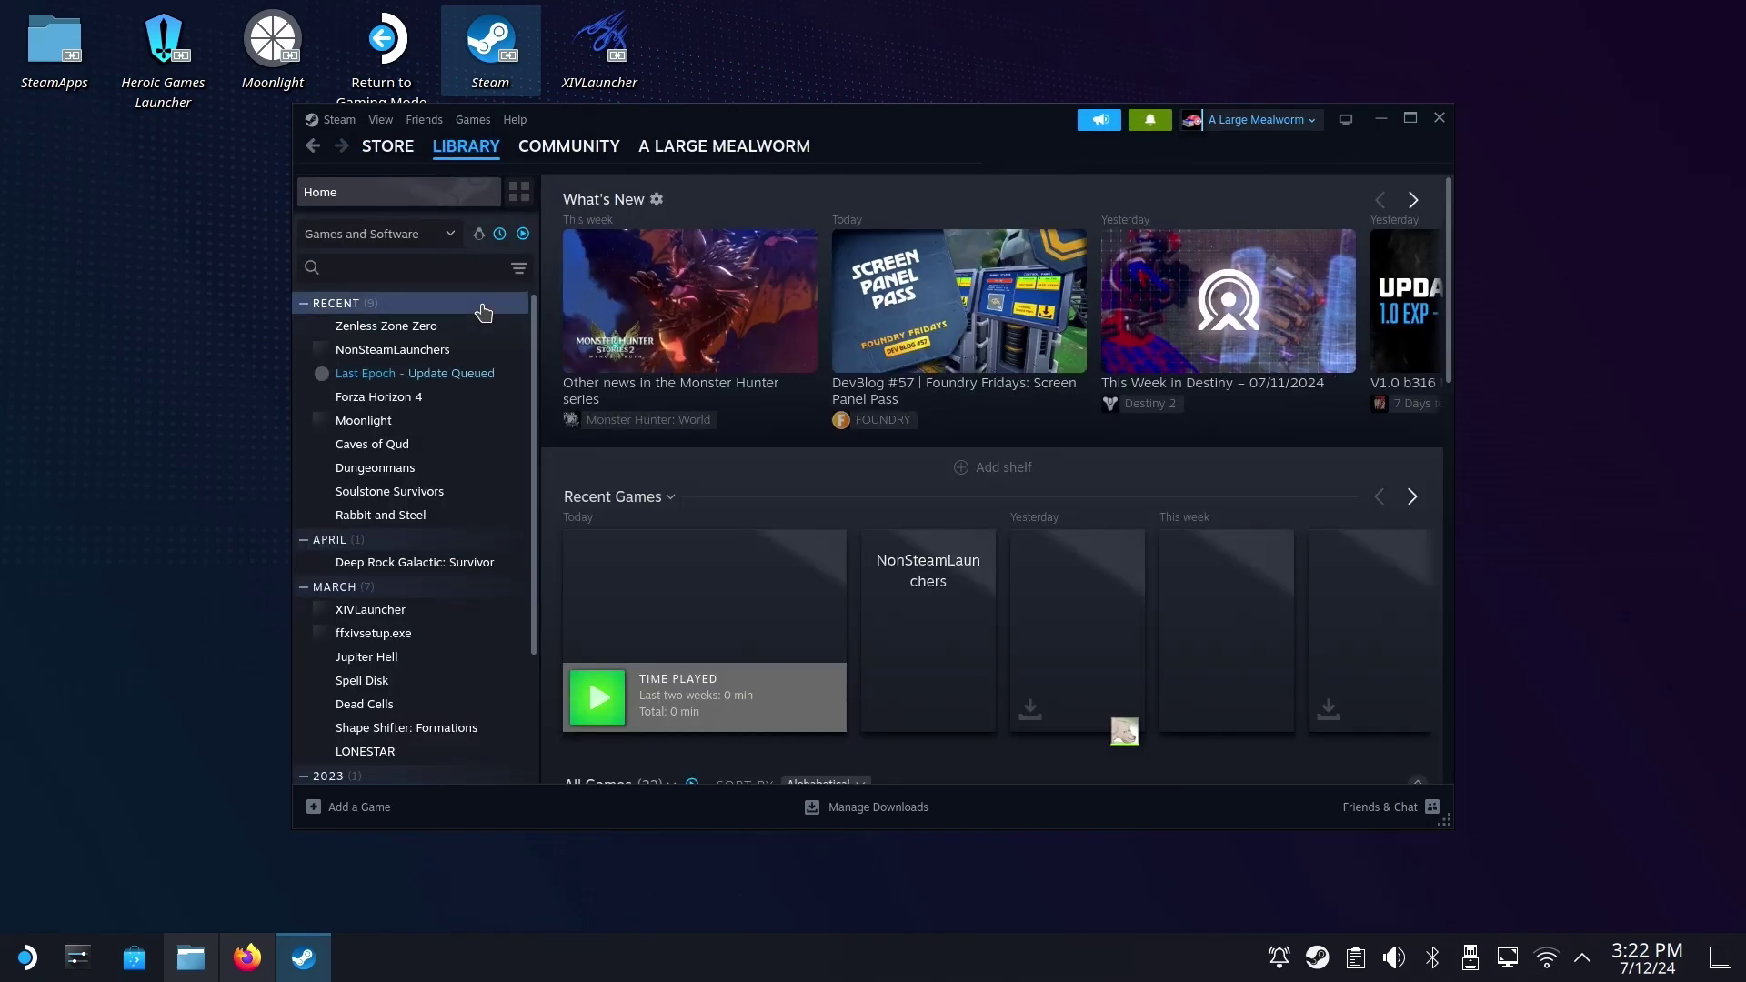
{"action": "left_click", "coordinate": [411, 327]}
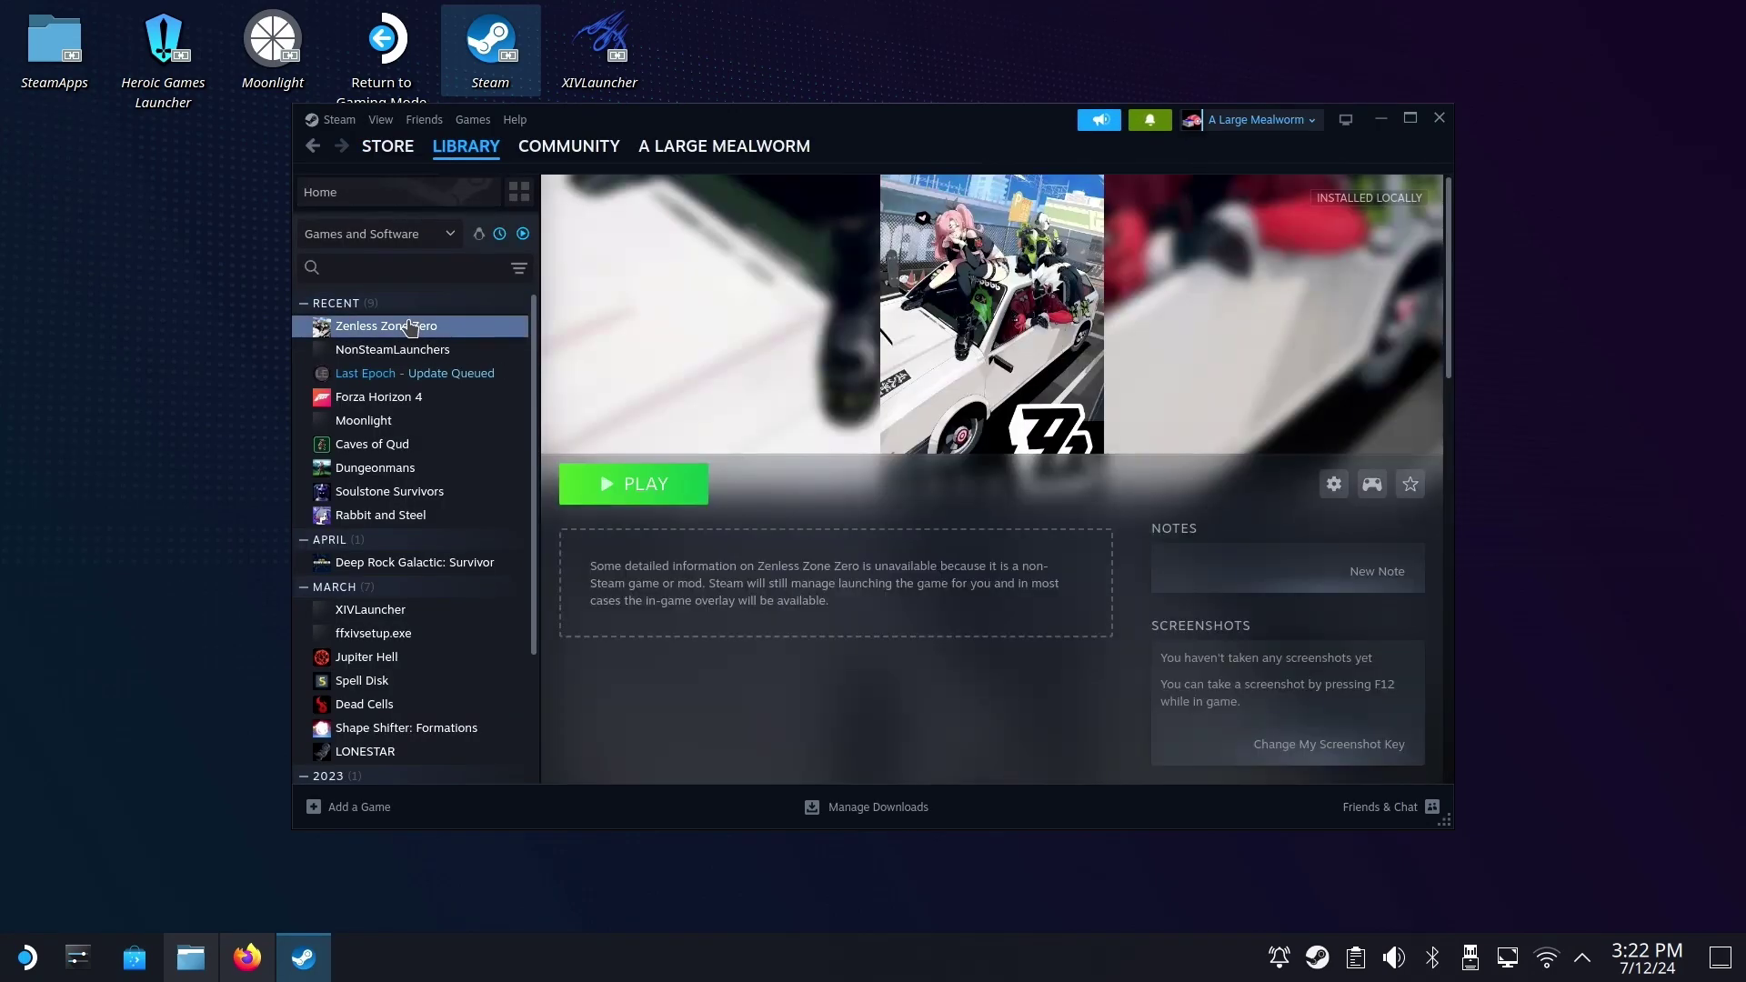
Close the Steam window and return the Steam Deck to Gaming Mode.
{"action": "left_click", "coordinate": [1439, 118]}
{"action": "left_click_drag", "start_coordinate": [1148, 319], "coordinate": [901, 503]}
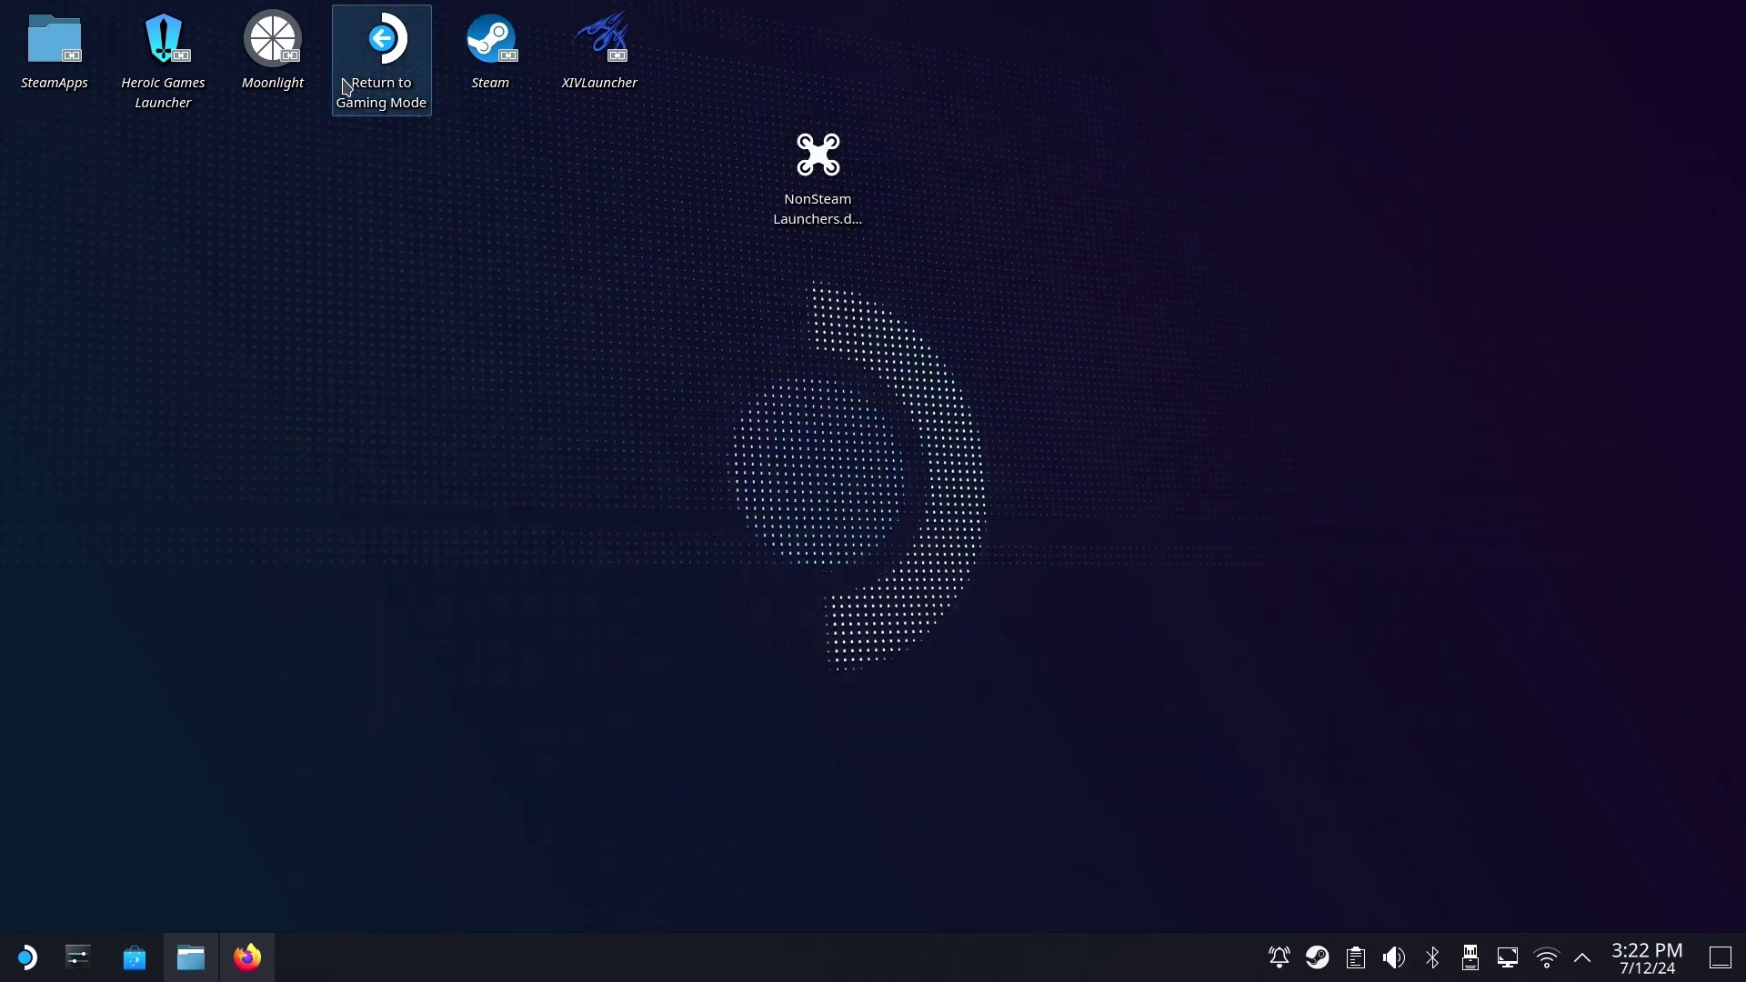
{"action": "left_click", "coordinate": [390, 93]}
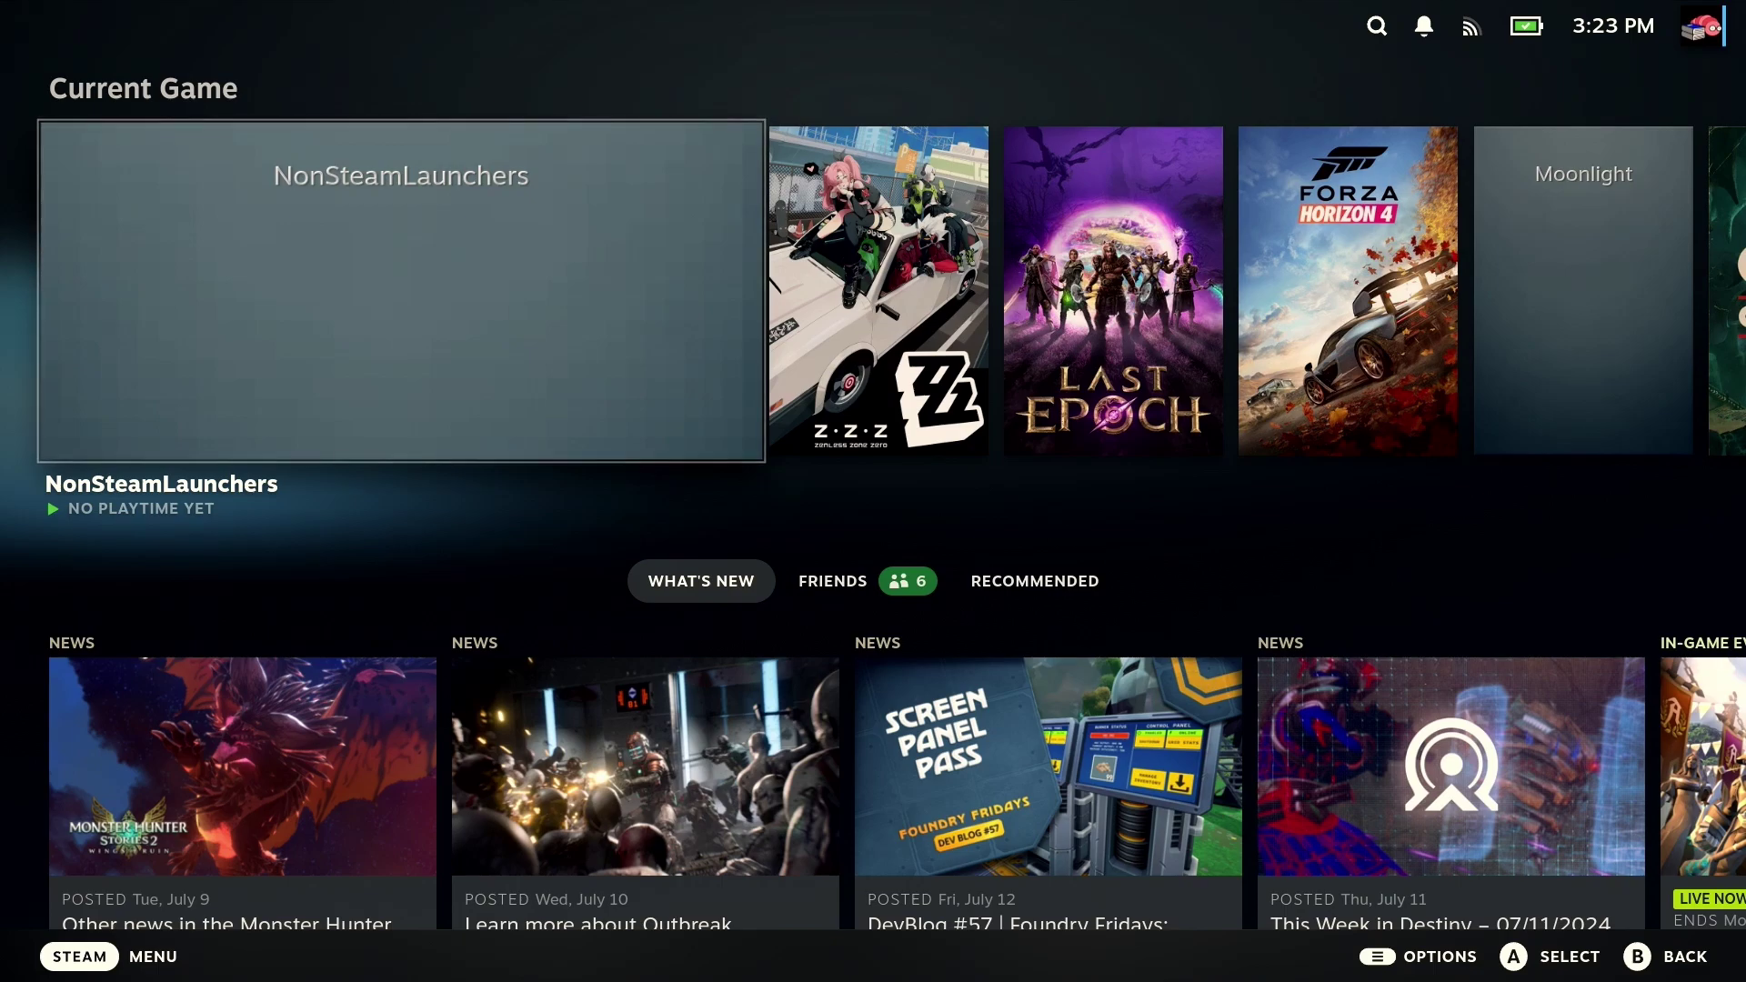
Launch Zenless Zone Zero from the recent games and enter play on the America server.
{"action": "key", "text": "Right"}
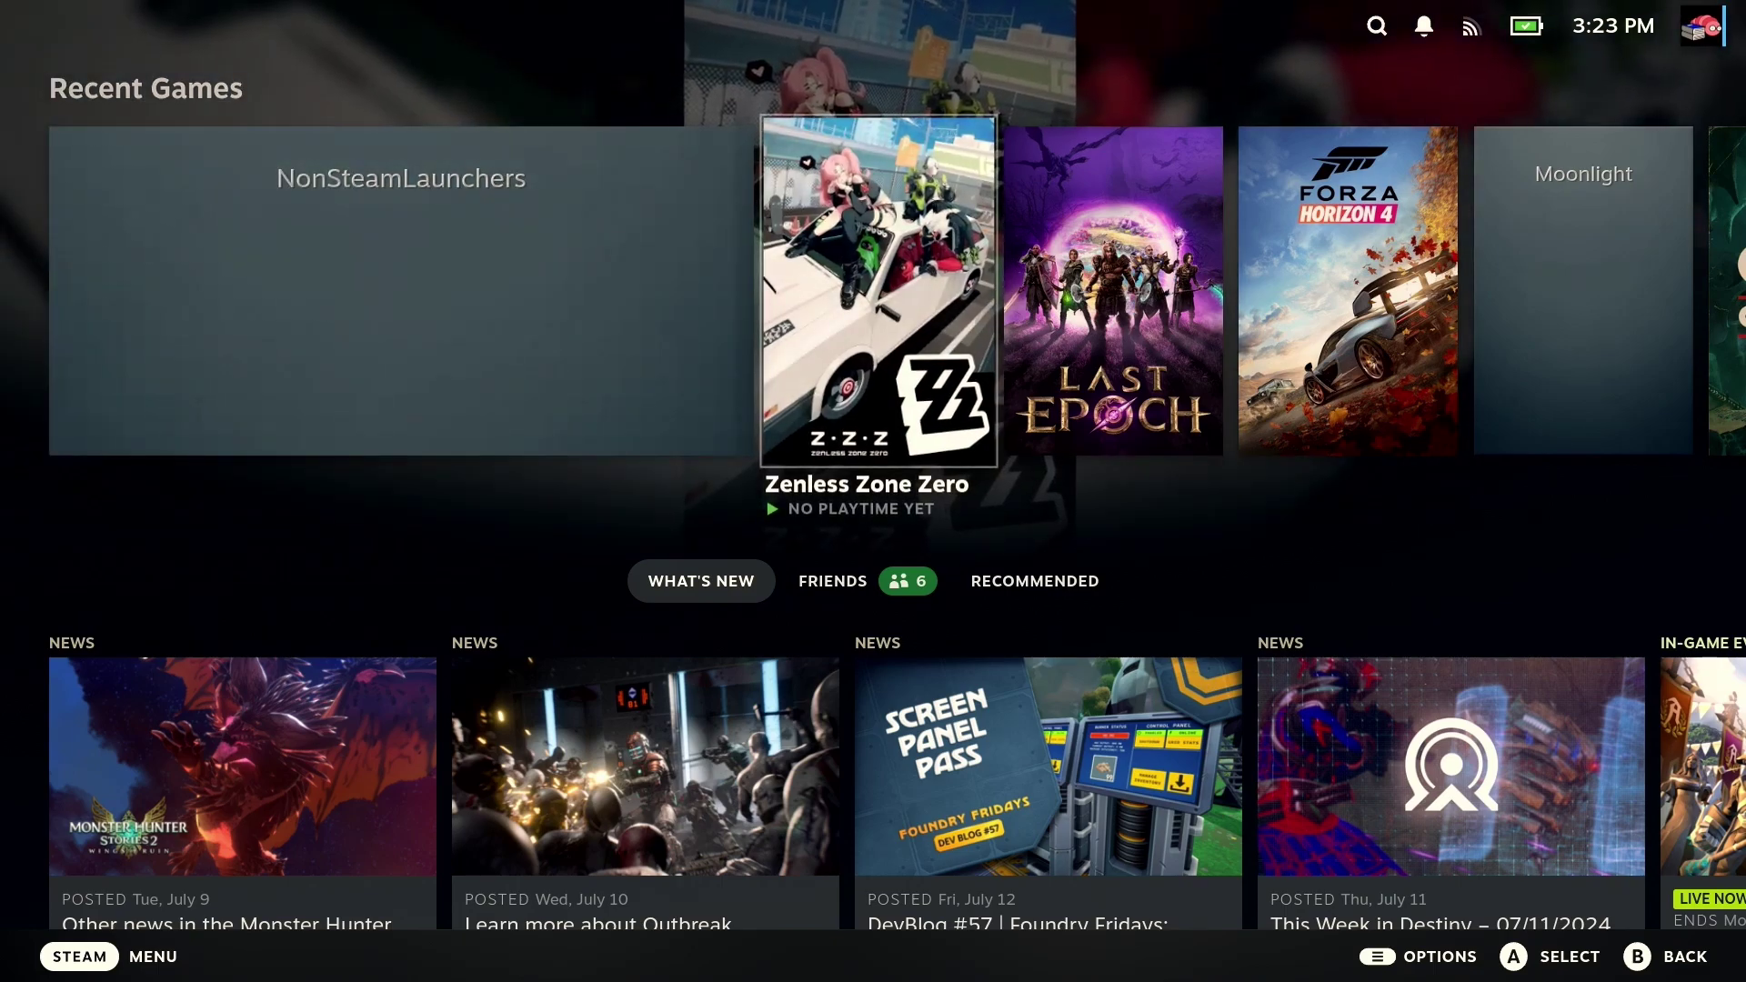
{"action": "key", "text": "Return"}
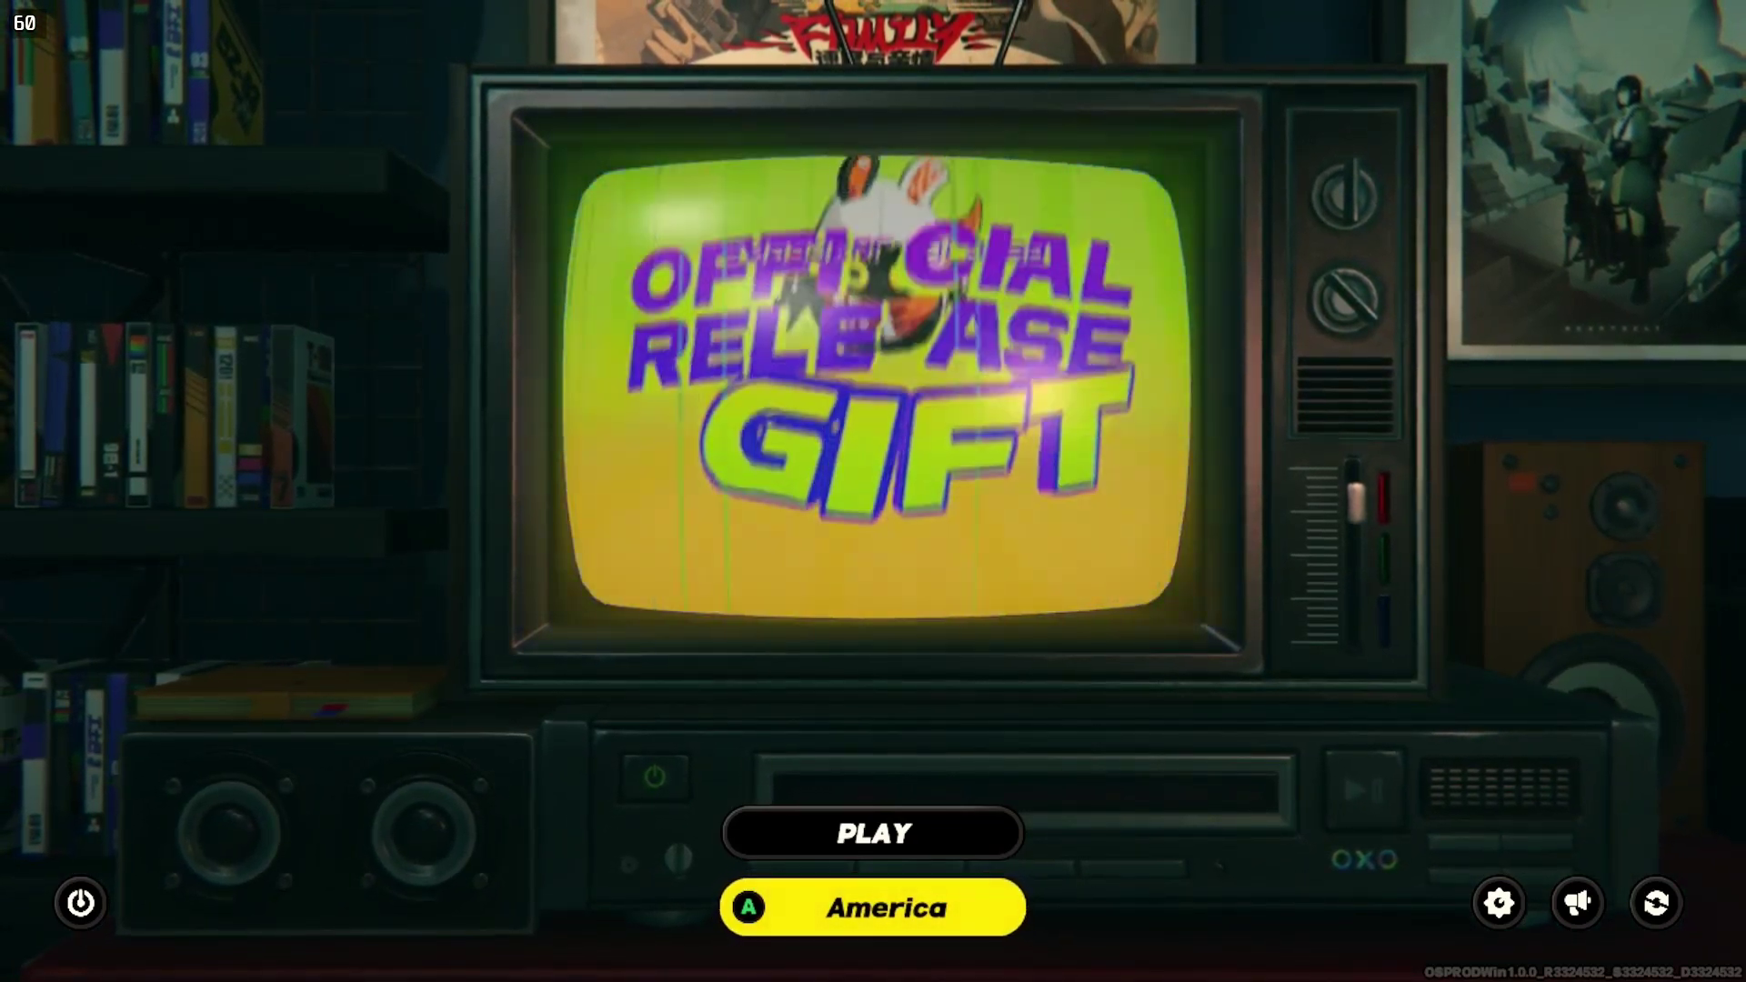
{"action": "key", "text": "Up"}
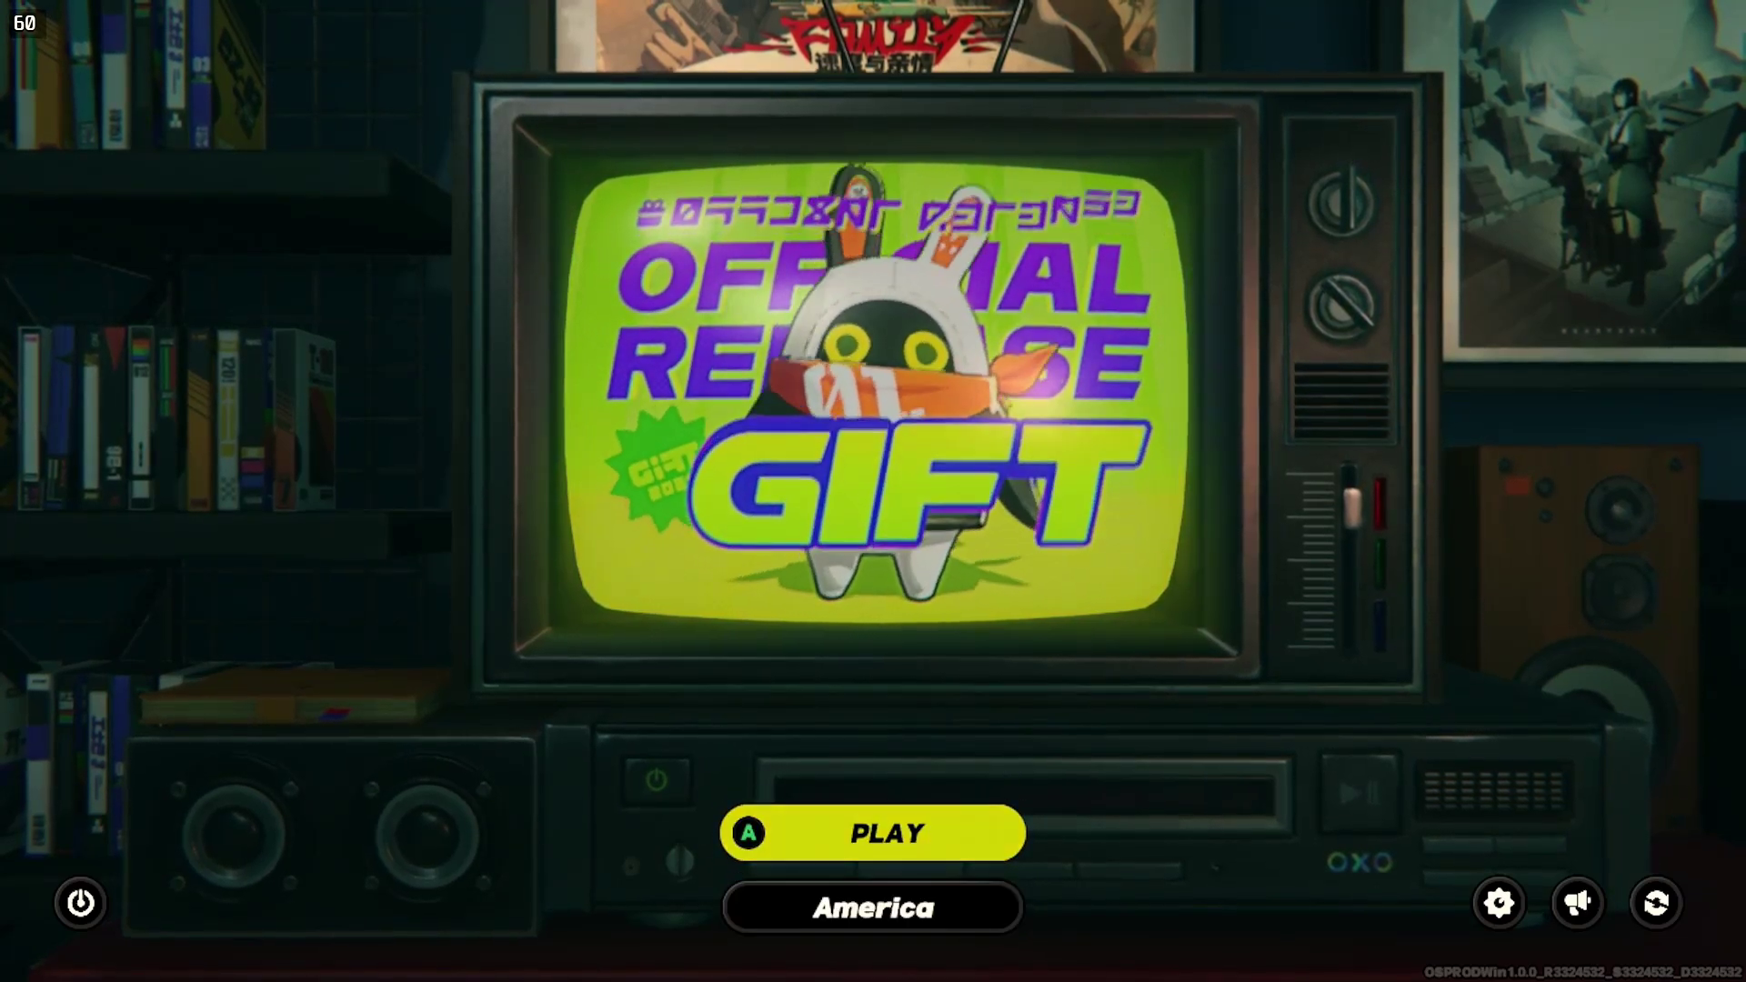
{"action": "key", "text": "Return"}
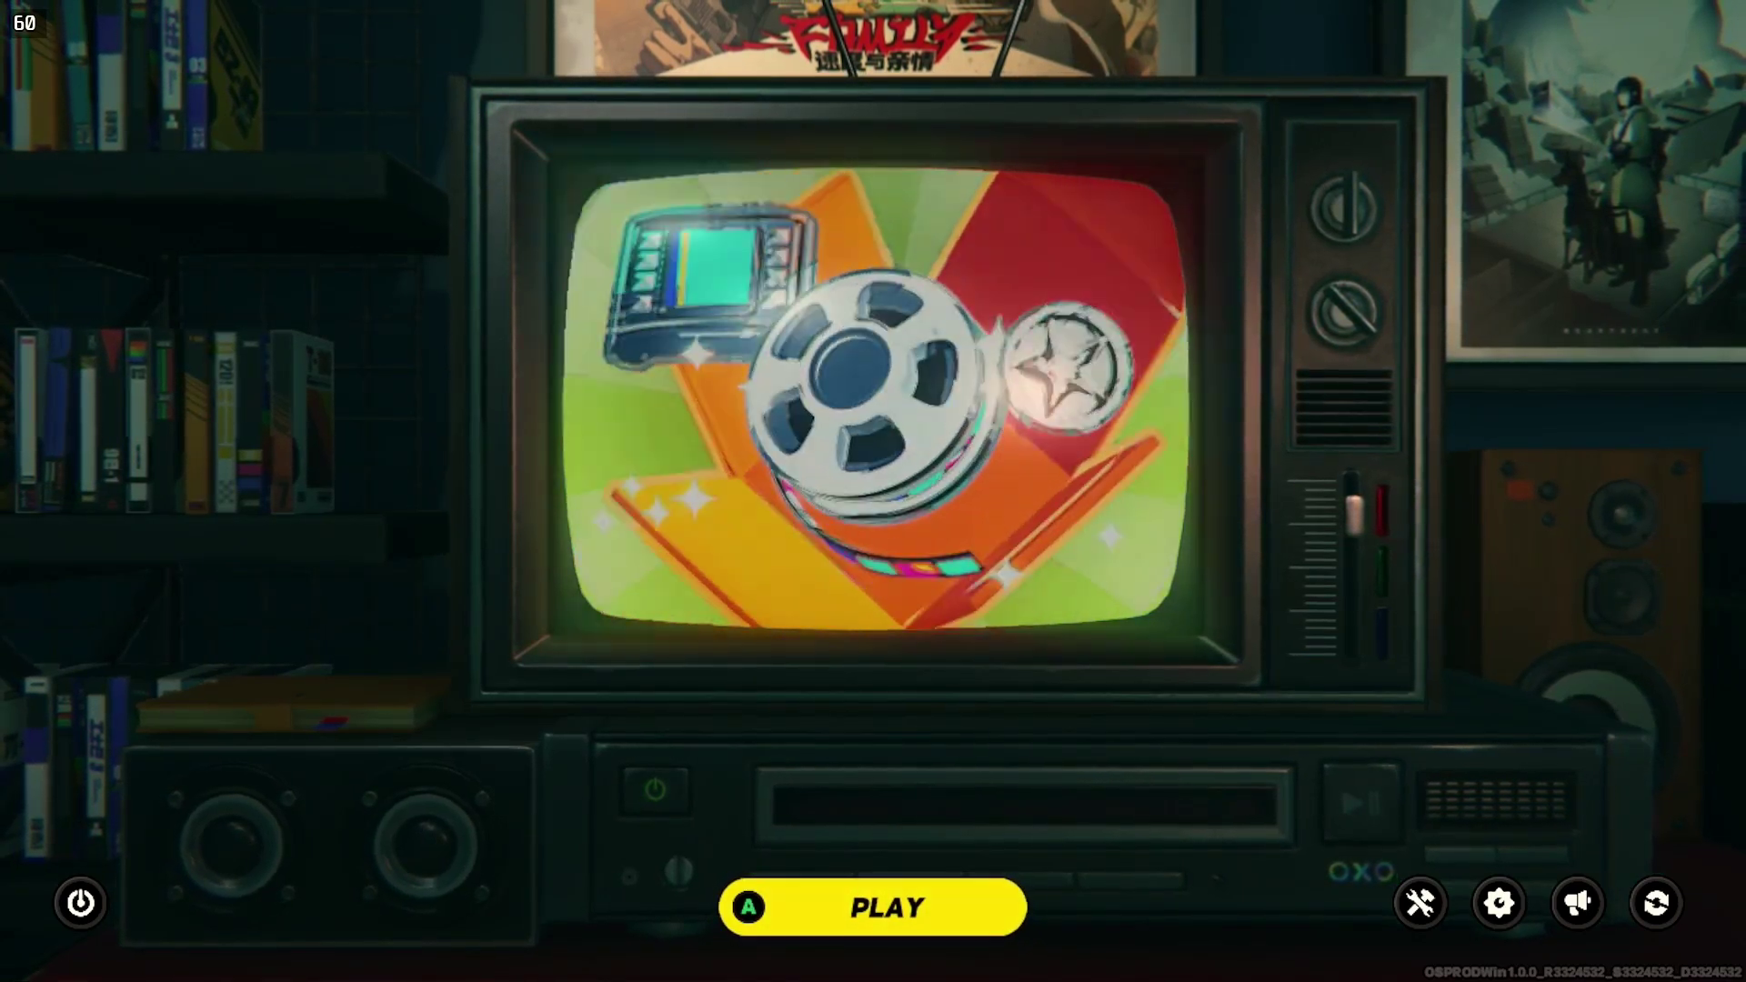
{"action": "key", "text": "Return"}
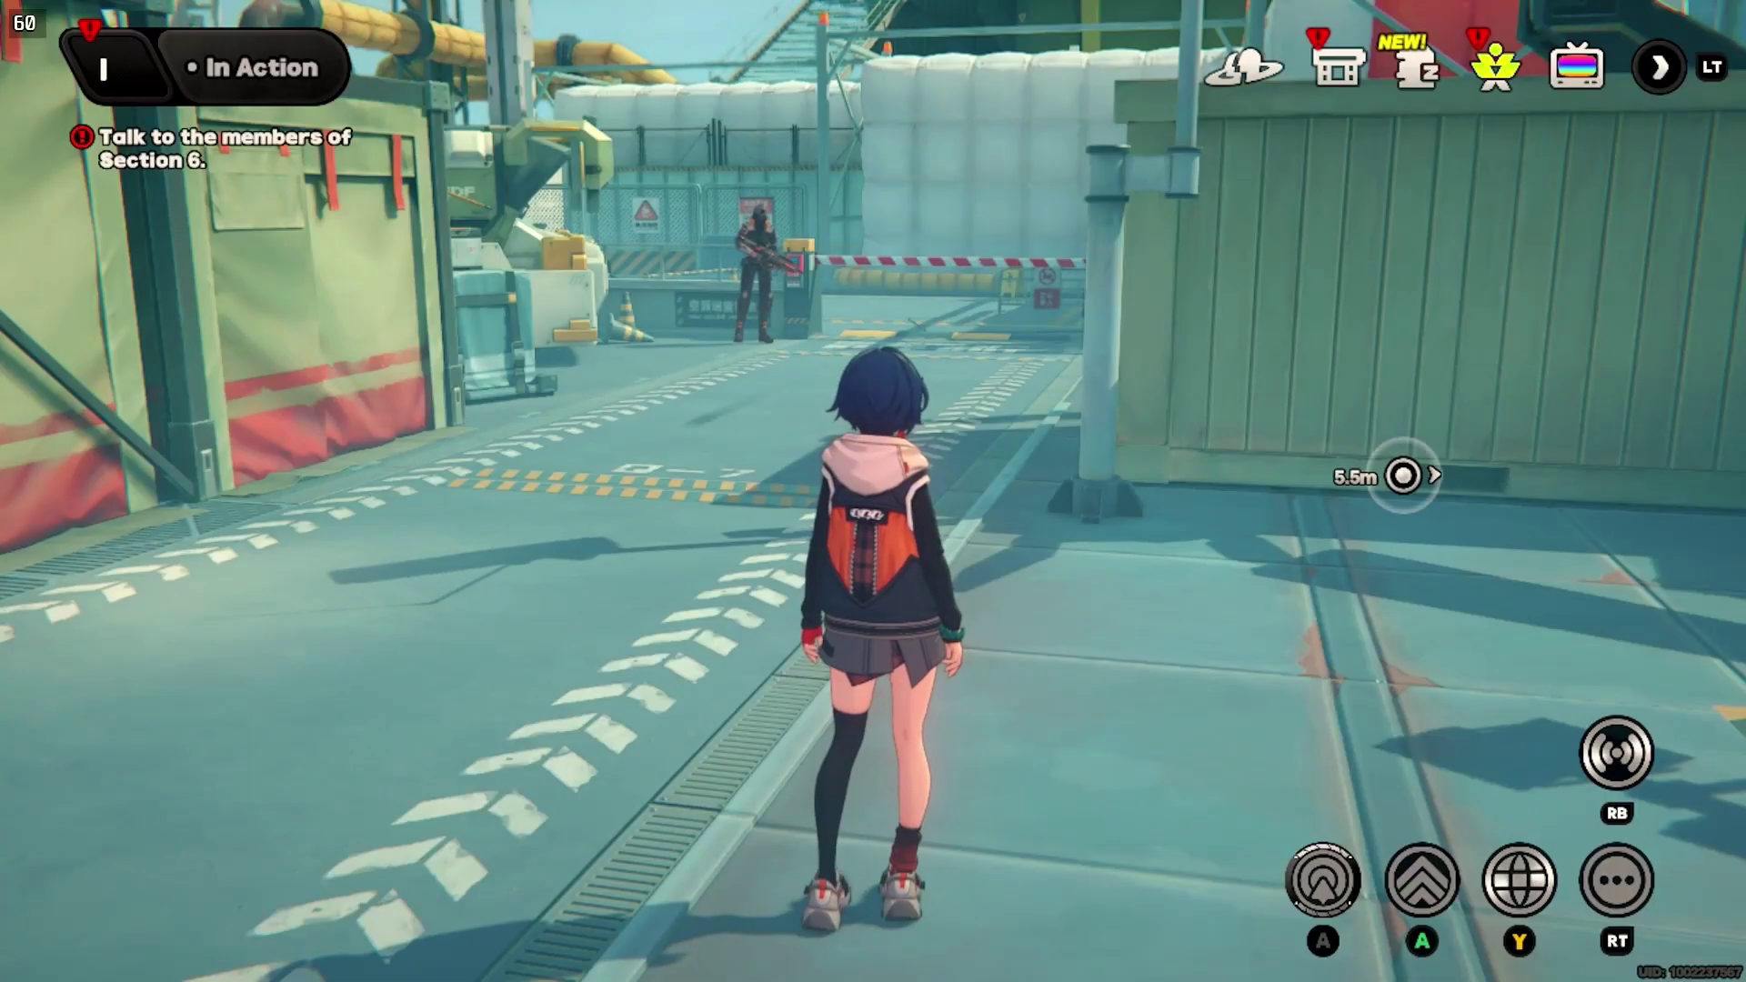
Open the in-game options and go to the Display Mode entry of the graphics settings.
{"action": "key", "text": "w"}
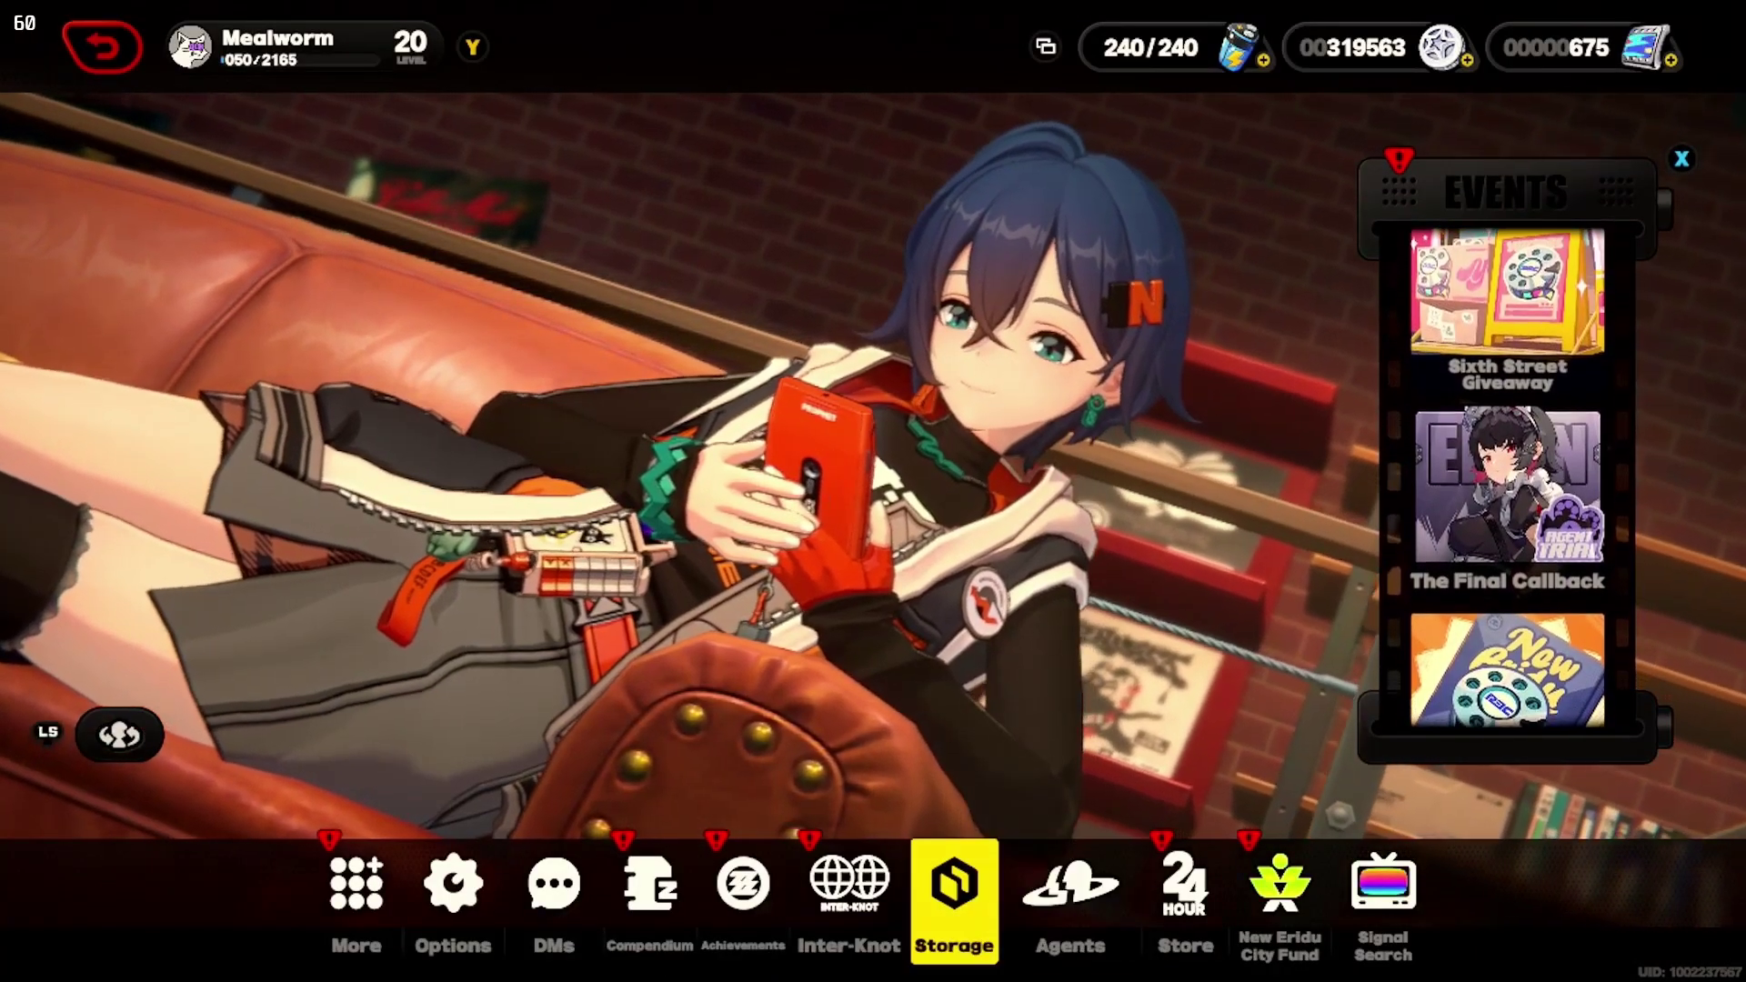
{"action": "key", "text": "Left"}
{"action": "key", "text": "Return"}
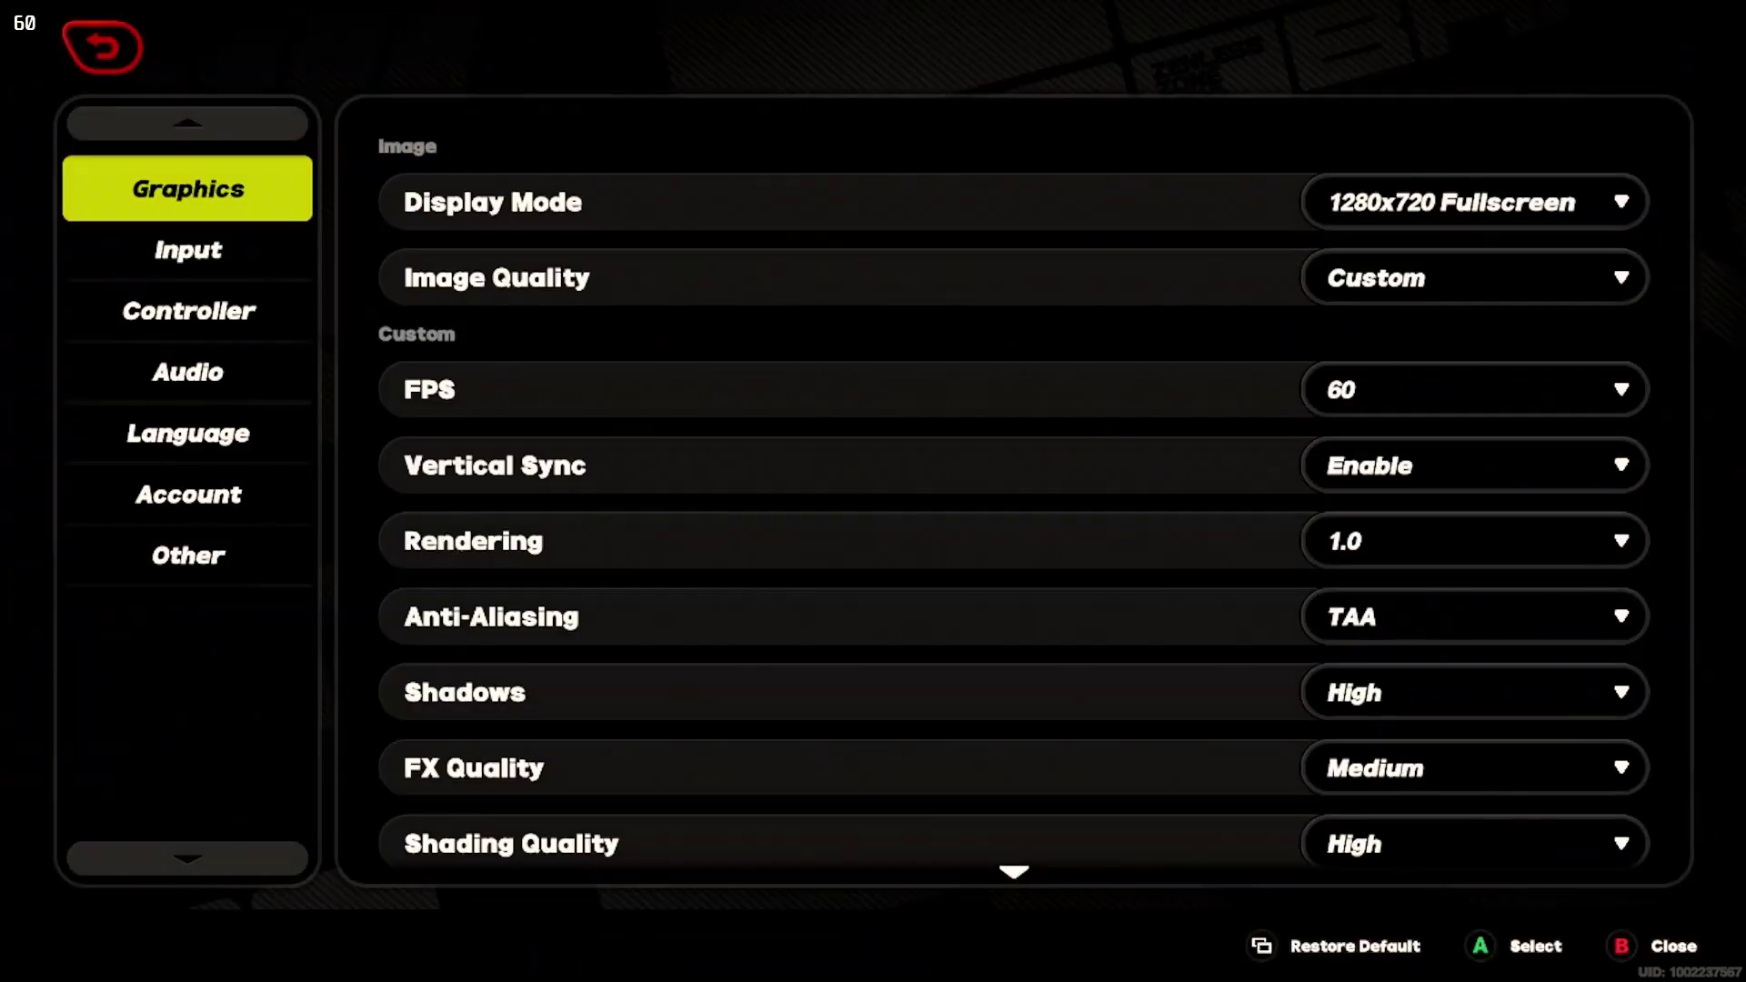
{"action": "key", "text": "Right"}
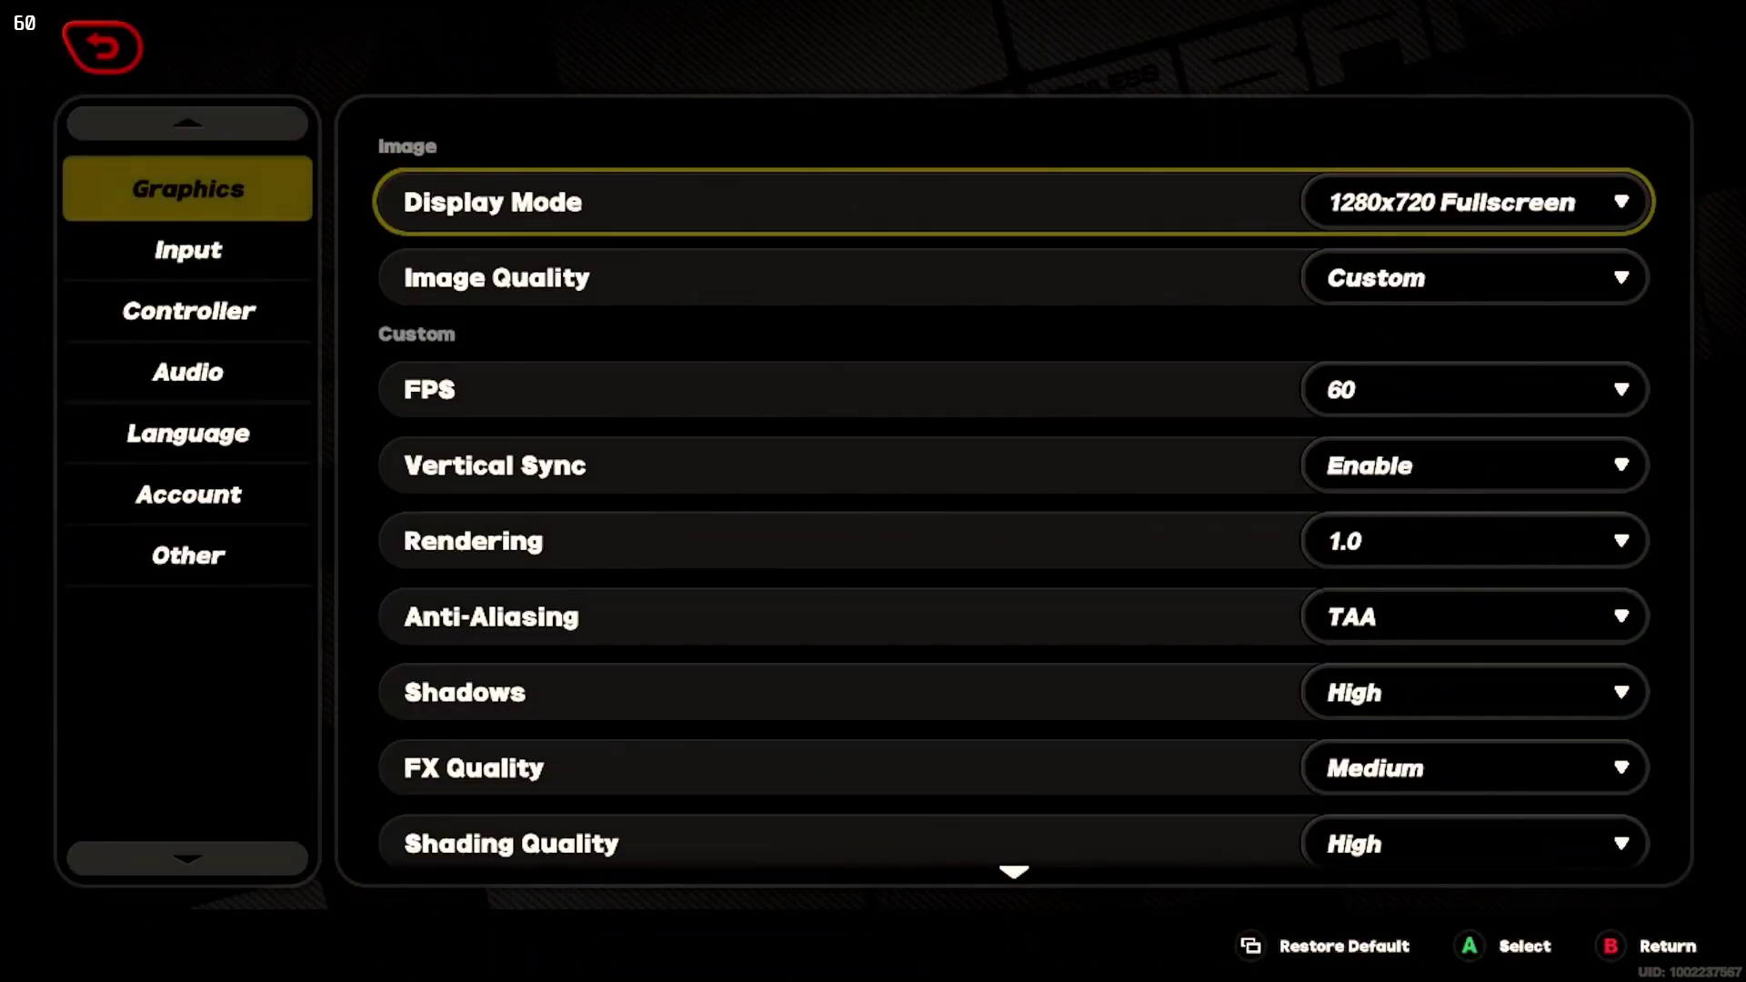
Check the Display Mode, Image Quality and FPS choices and the Steam quick settings without changing them.
{"action": "key", "text": "Return"}
{"action": "key", "text": "Return"}
{"action": "key", "text": "Down"}
{"action": "key", "text": "Return"}
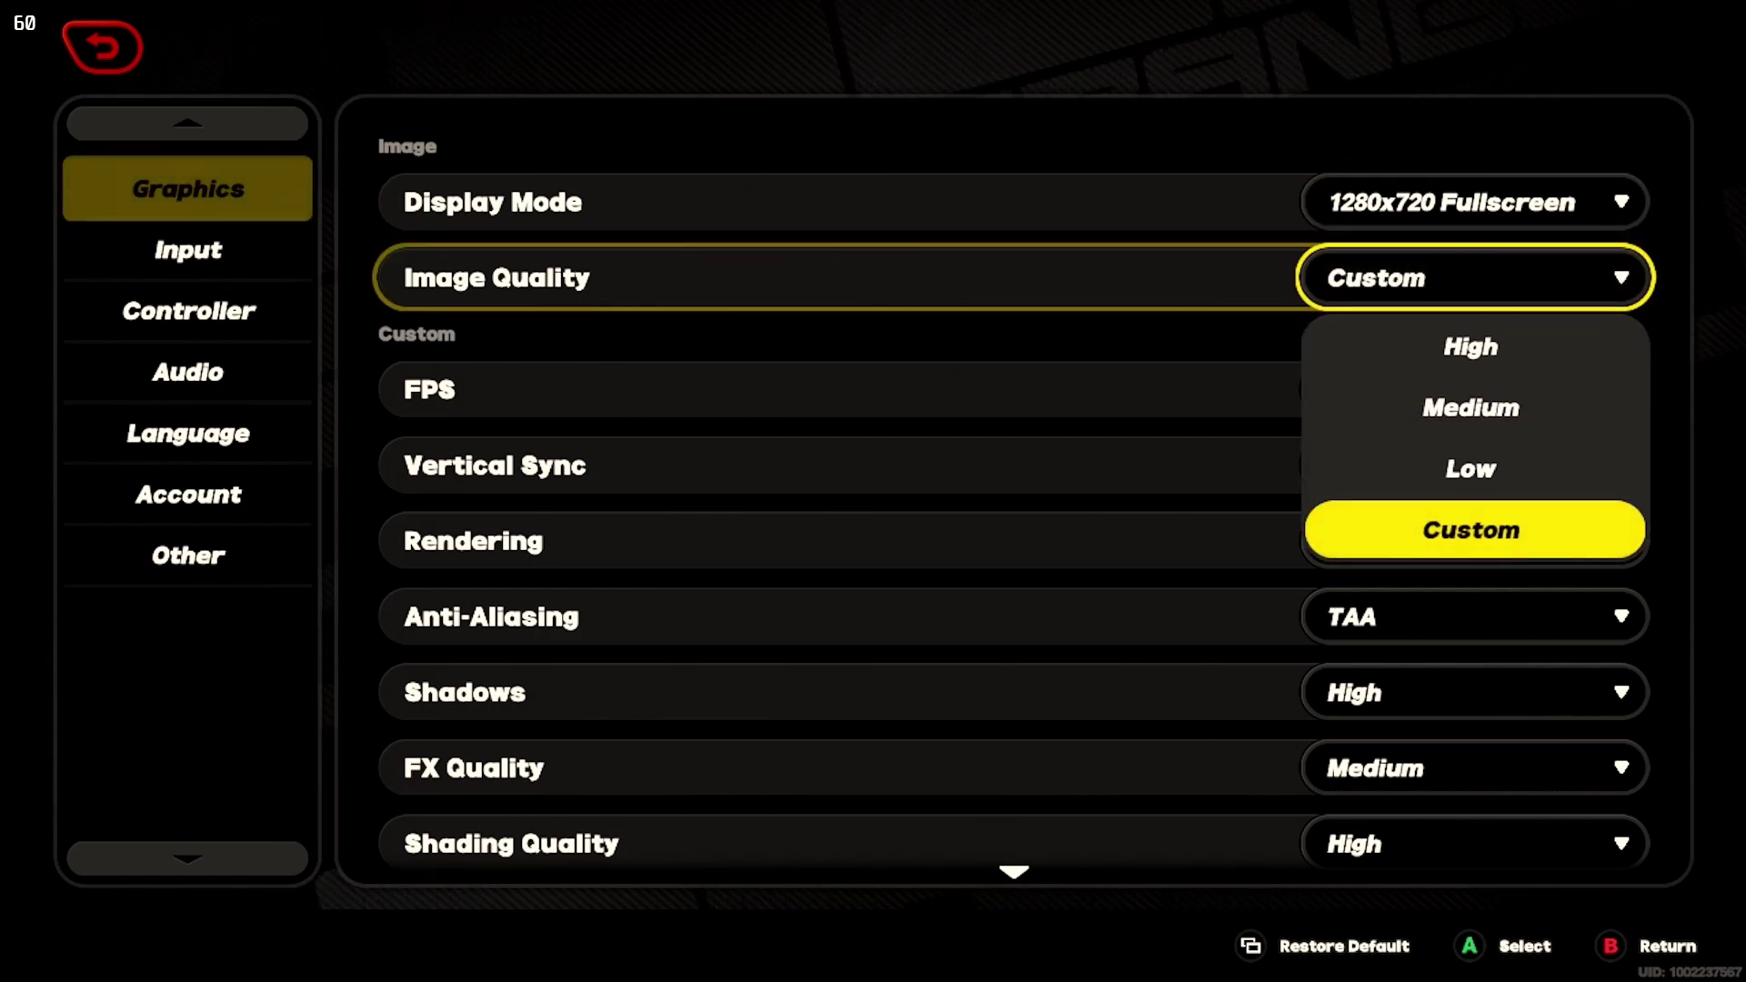
{"action": "key", "text": "Return"}
{"action": "key", "text": "Down"}
{"action": "key", "text": "Return"}
{"action": "key", "text": "Return"}
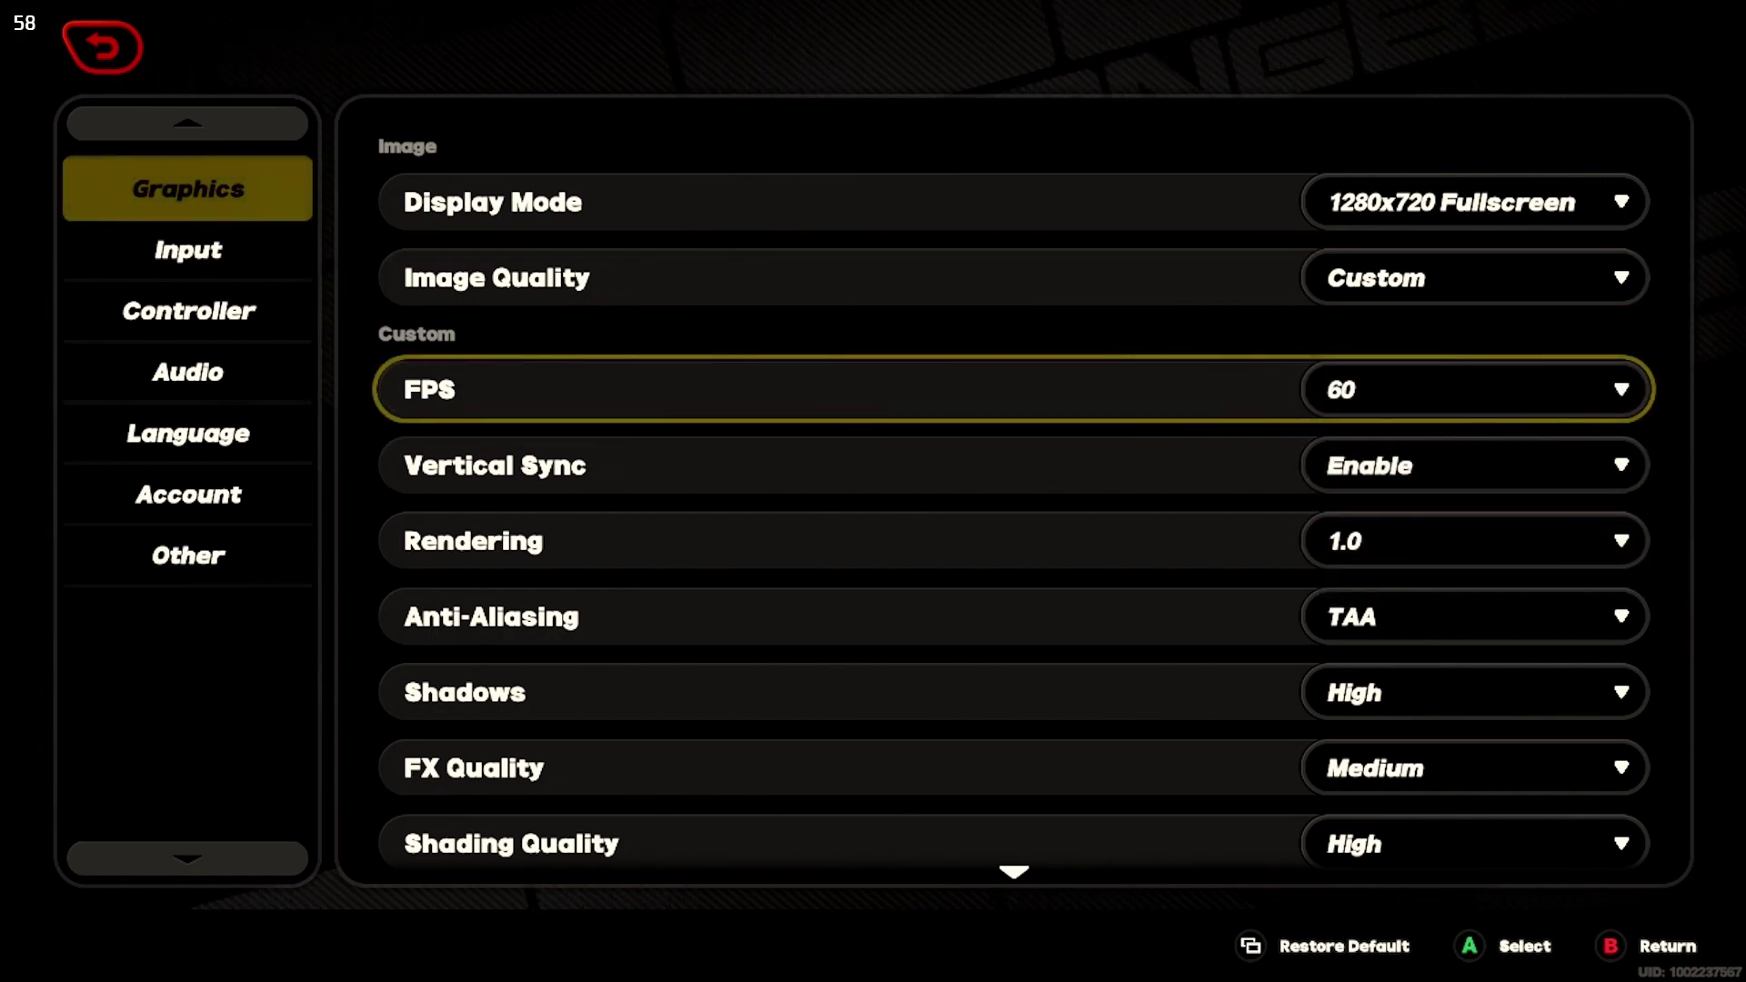
{"action": "key", "text": "ctrl+2"}
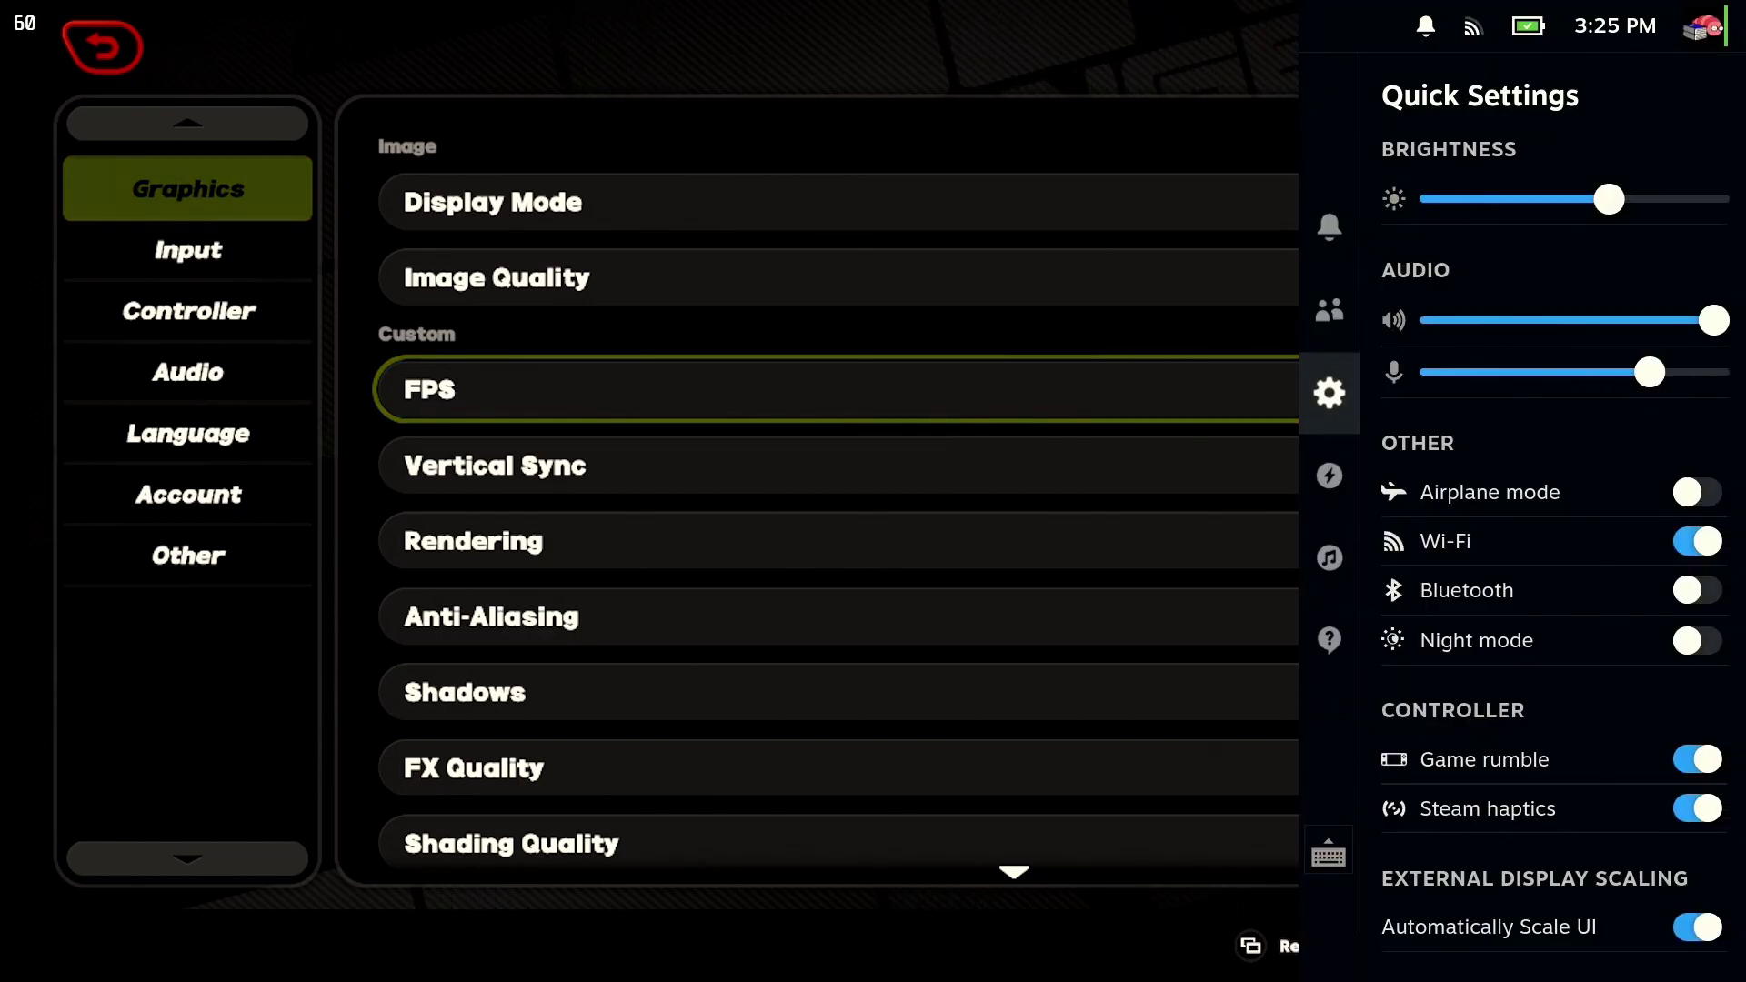
{"action": "key", "text": "ctrl+2"}
Set the Rendering resolution scale to 0.8 in the graphics settings.
{"action": "key", "text": "Down"}
{"action": "key", "text": "Down"}
{"action": "key", "text": "Return"}
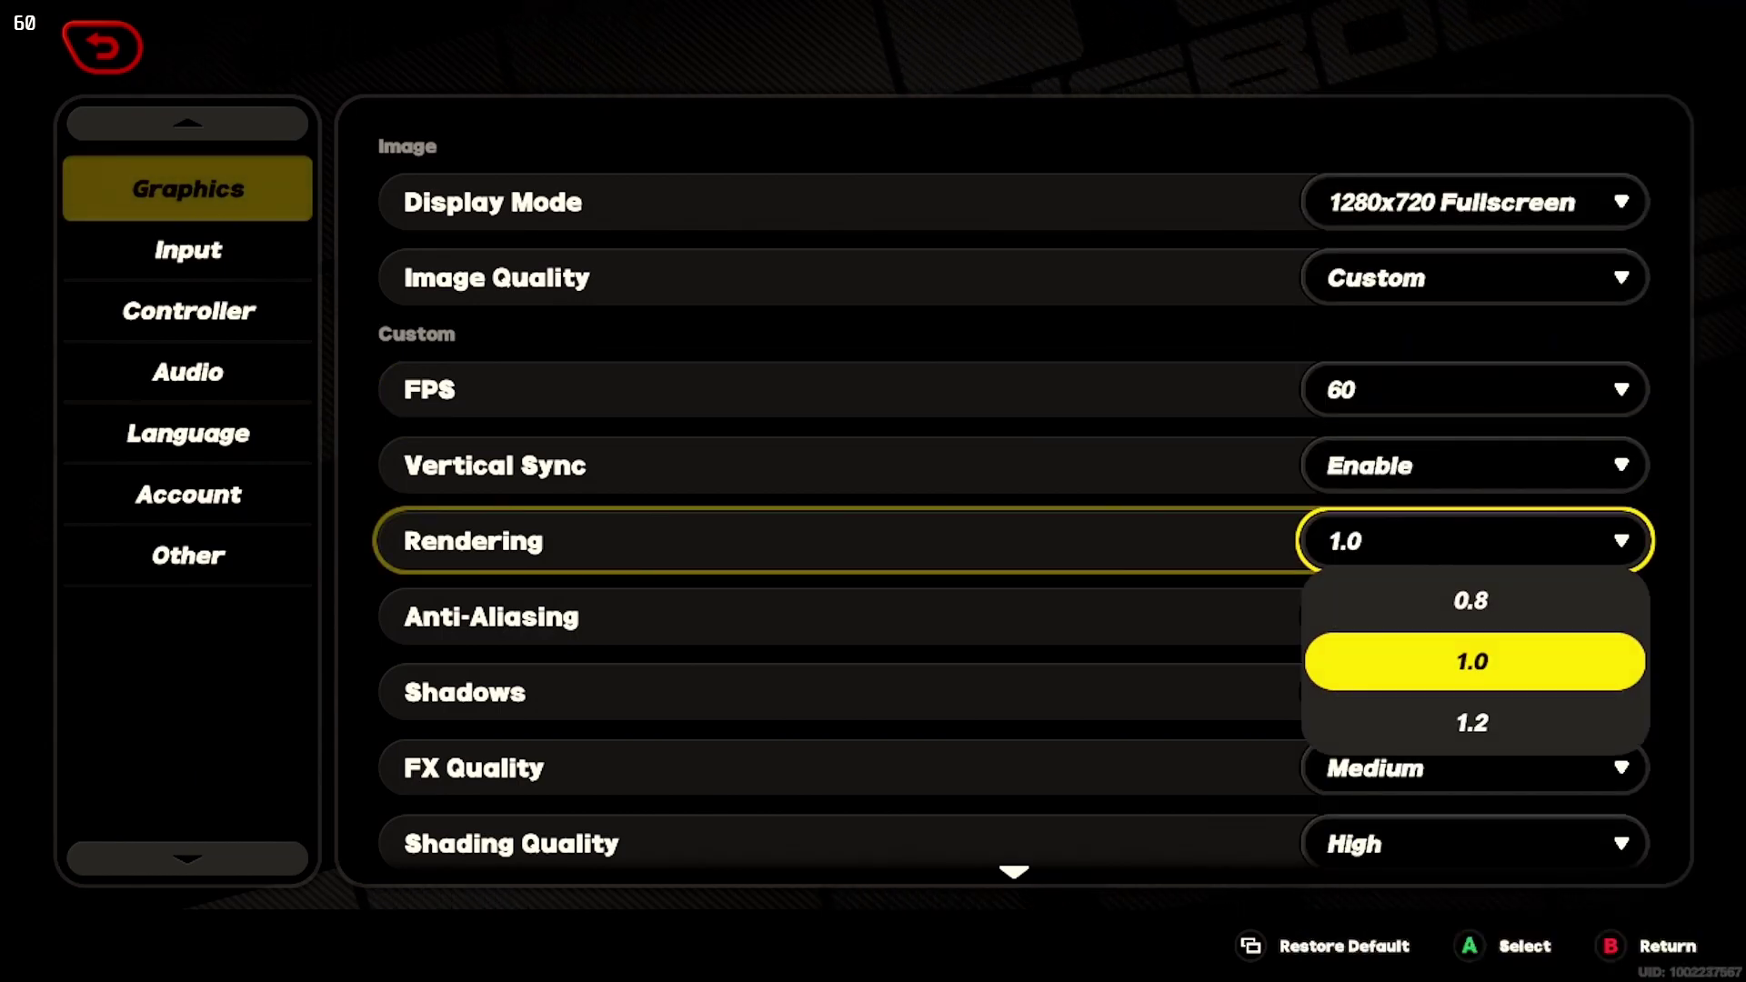
{"action": "key", "text": "Up"}
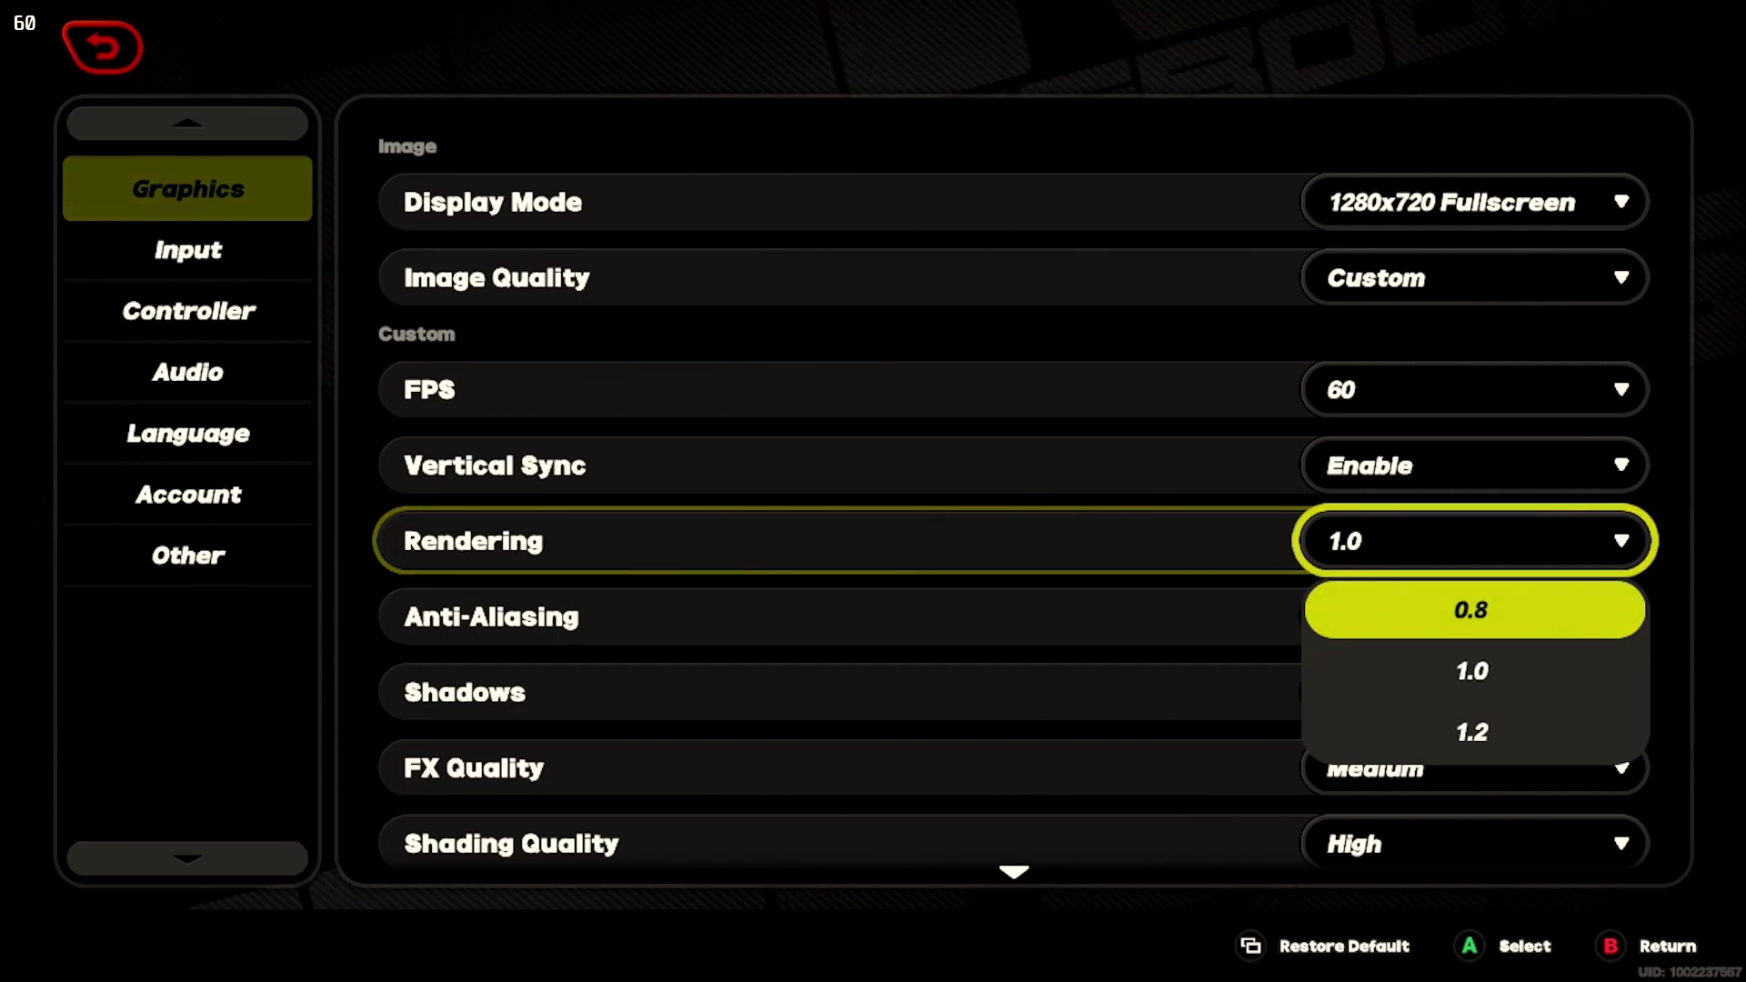
{"action": "key", "text": "Return"}
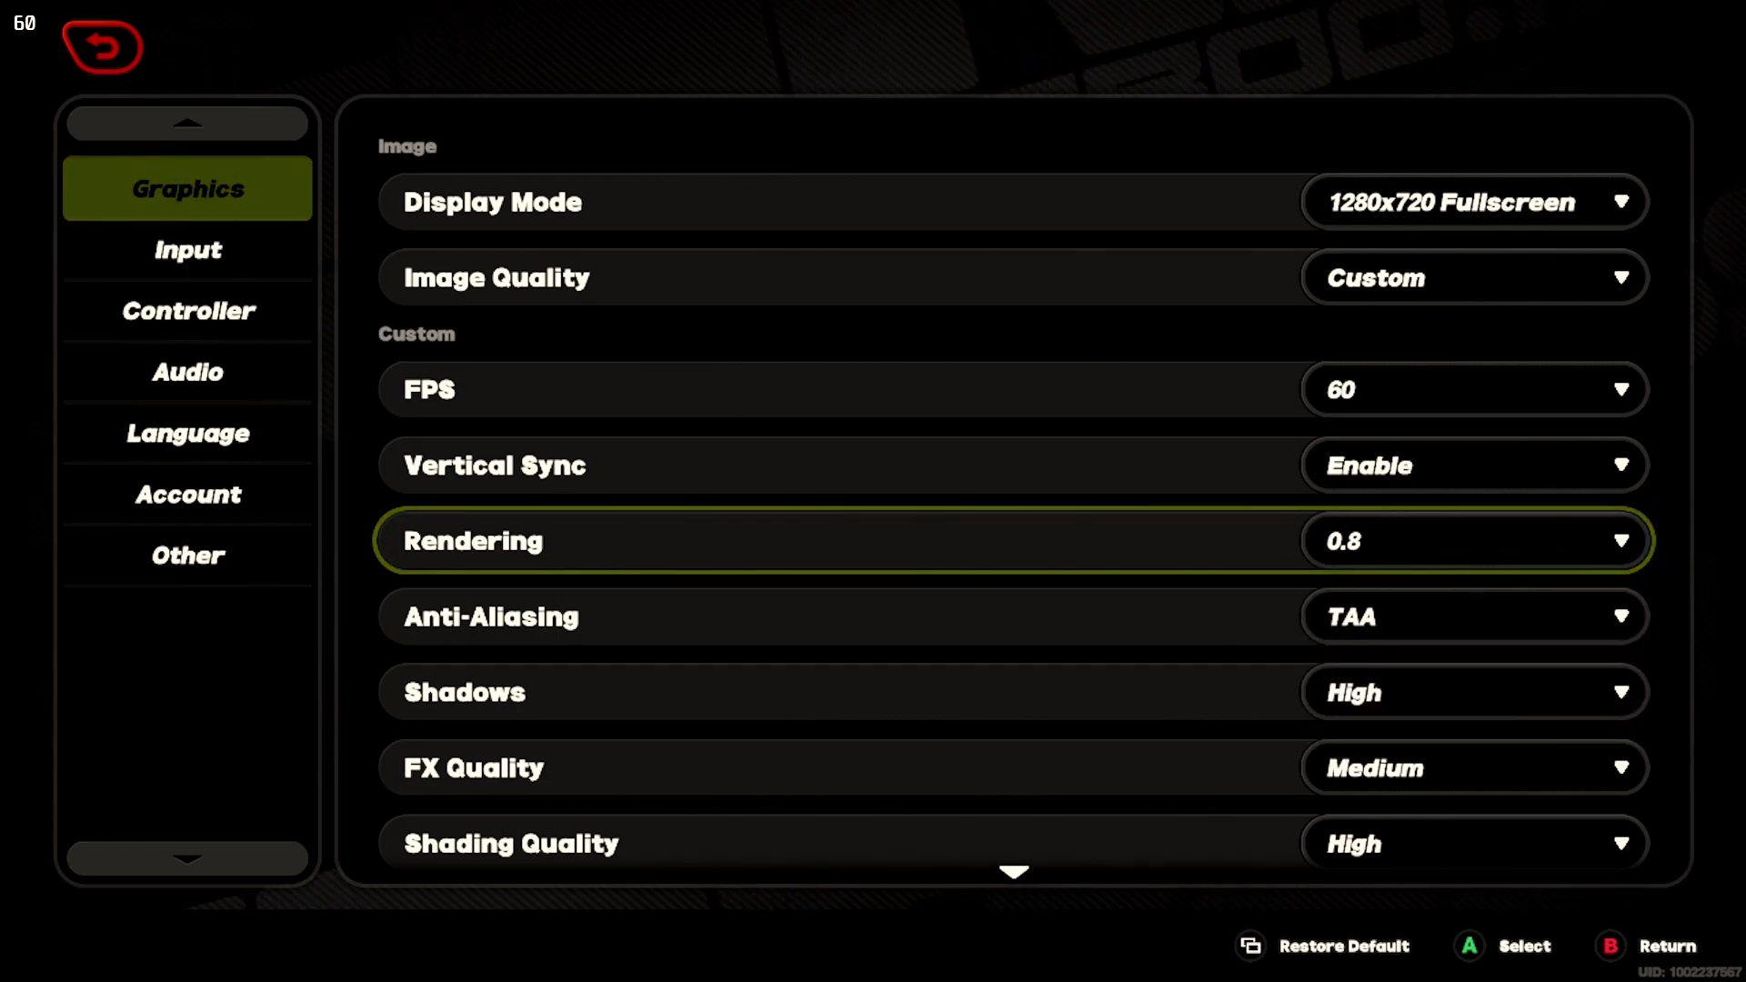
Check the Low, Medium and High choices for Shadows without changing the setting, and go on to FX Quality.
{"action": "key", "text": "Down"}
{"action": "key", "text": "Down"}
{"action": "key", "text": "Down"}
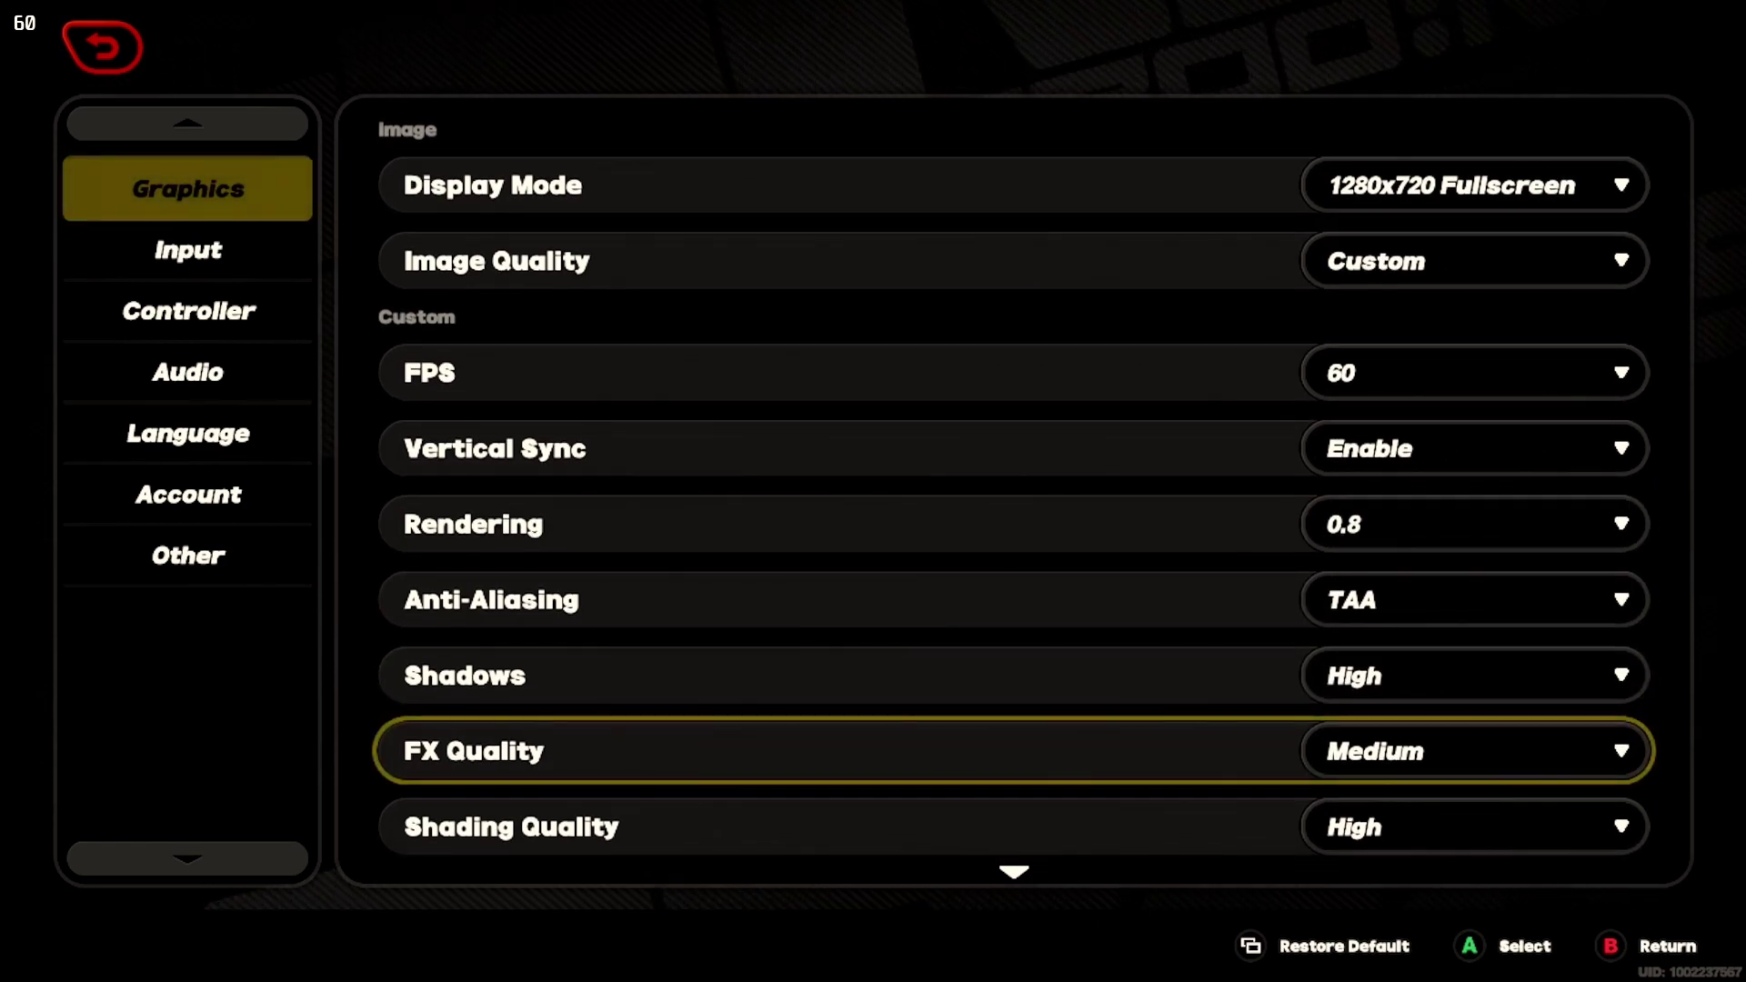
{"action": "key", "text": "Up"}
{"action": "key", "text": "Return"}
{"action": "key", "text": "Up"}
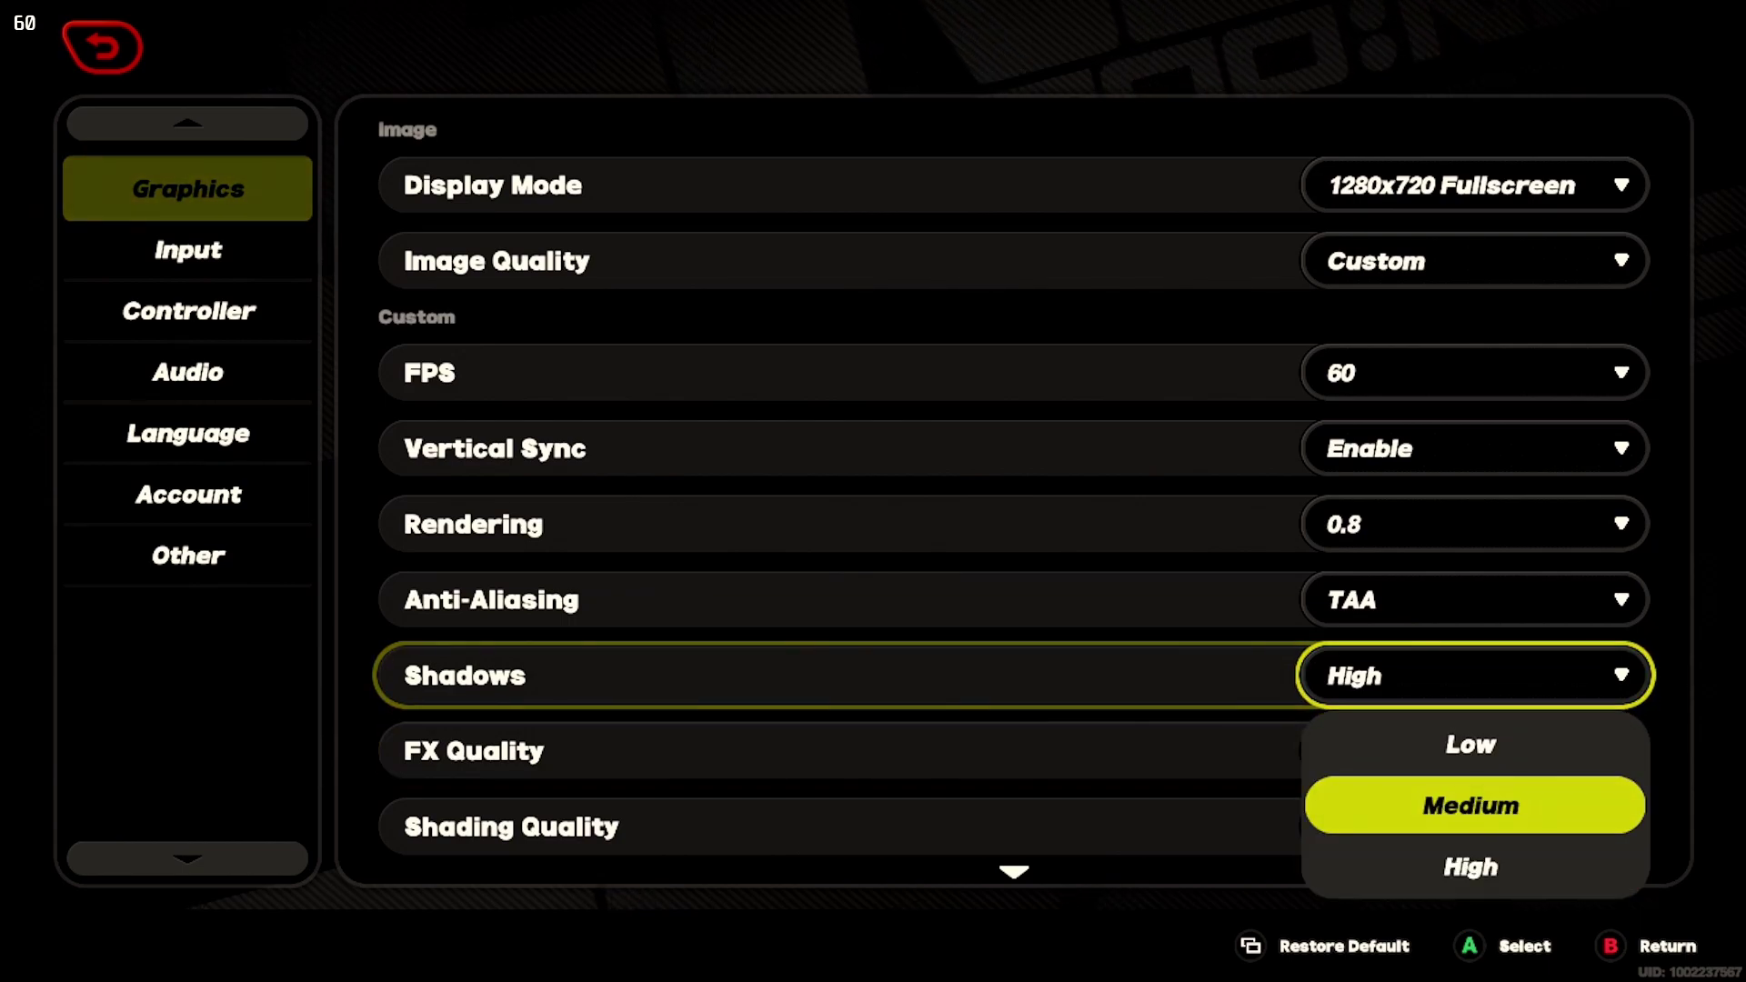
{"action": "key", "text": "Down"}
{"action": "key", "text": "Up"}
{"action": "key", "text": "Escape"}
{"action": "key", "text": "Down"}
{"action": "key", "text": "Down"}
{"action": "key", "text": "Up"}
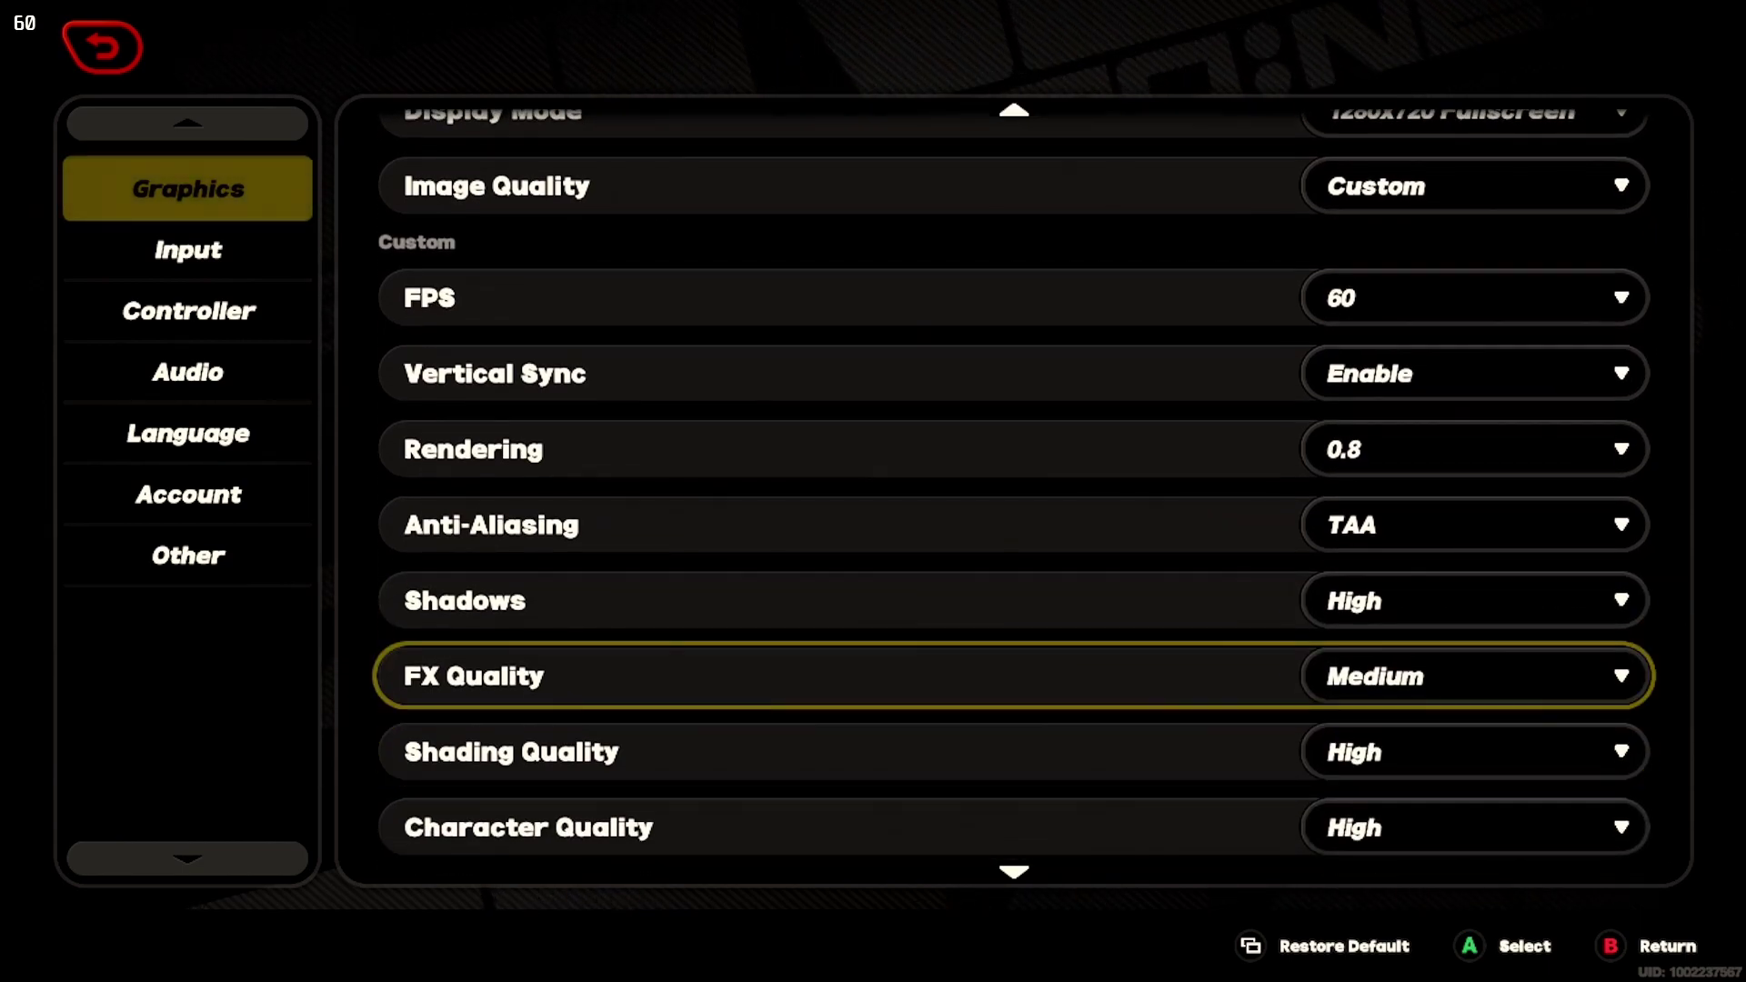
Set Shading Quality to Medium.
{"action": "key", "text": "Down"}
{"action": "key", "text": "Return"}
{"action": "key", "text": "Up"}
{"action": "key", "text": "Return"}
Check the Character Quality and Environment Quality choices without changing either setting.
{"action": "key", "text": "Down"}
{"action": "key", "text": "Return"}
{"action": "key", "text": "Up"}
{"action": "key", "text": "Down"}
{"action": "key", "text": "Escape"}
{"action": "key", "text": "Down"}
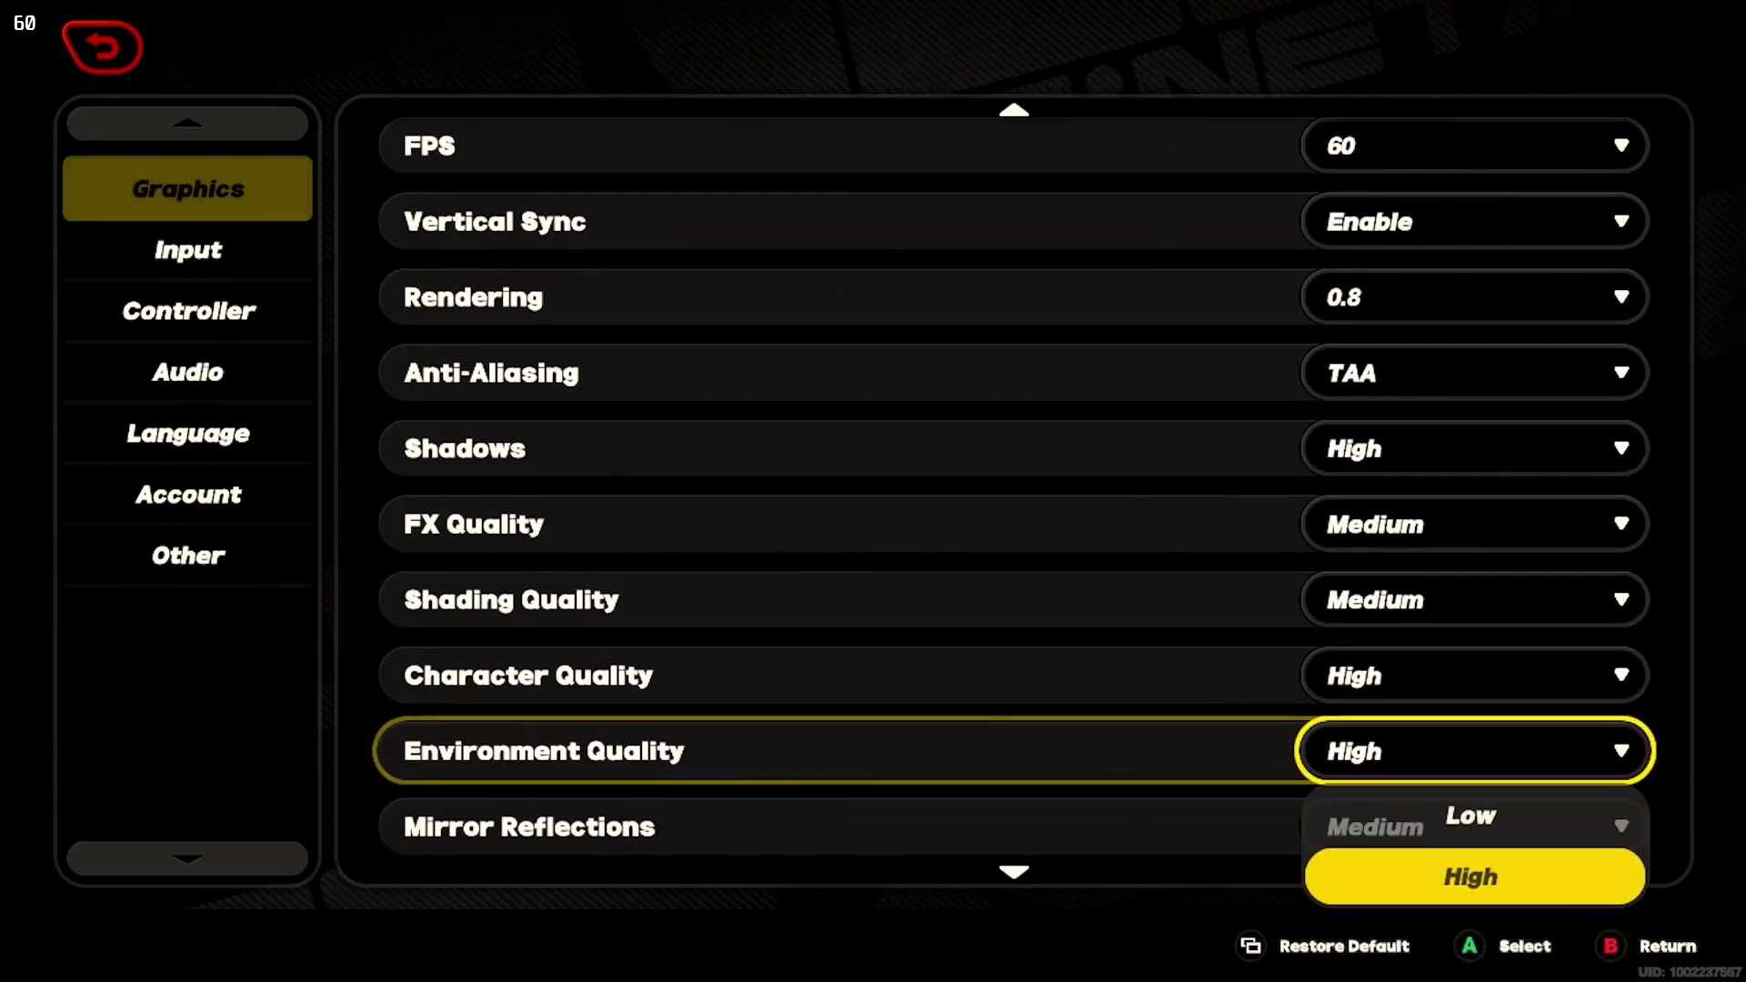
{"action": "key", "text": "Escape"}
Set Volumetric Fog to Low.
{"action": "key", "text": "Down"}
{"action": "key", "text": "Down"}
{"action": "key", "text": "Down"}
{"action": "key", "text": "Up"}
{"action": "key", "text": "Return"}
{"action": "key", "text": "Up"}
{"action": "key", "text": "Return"}
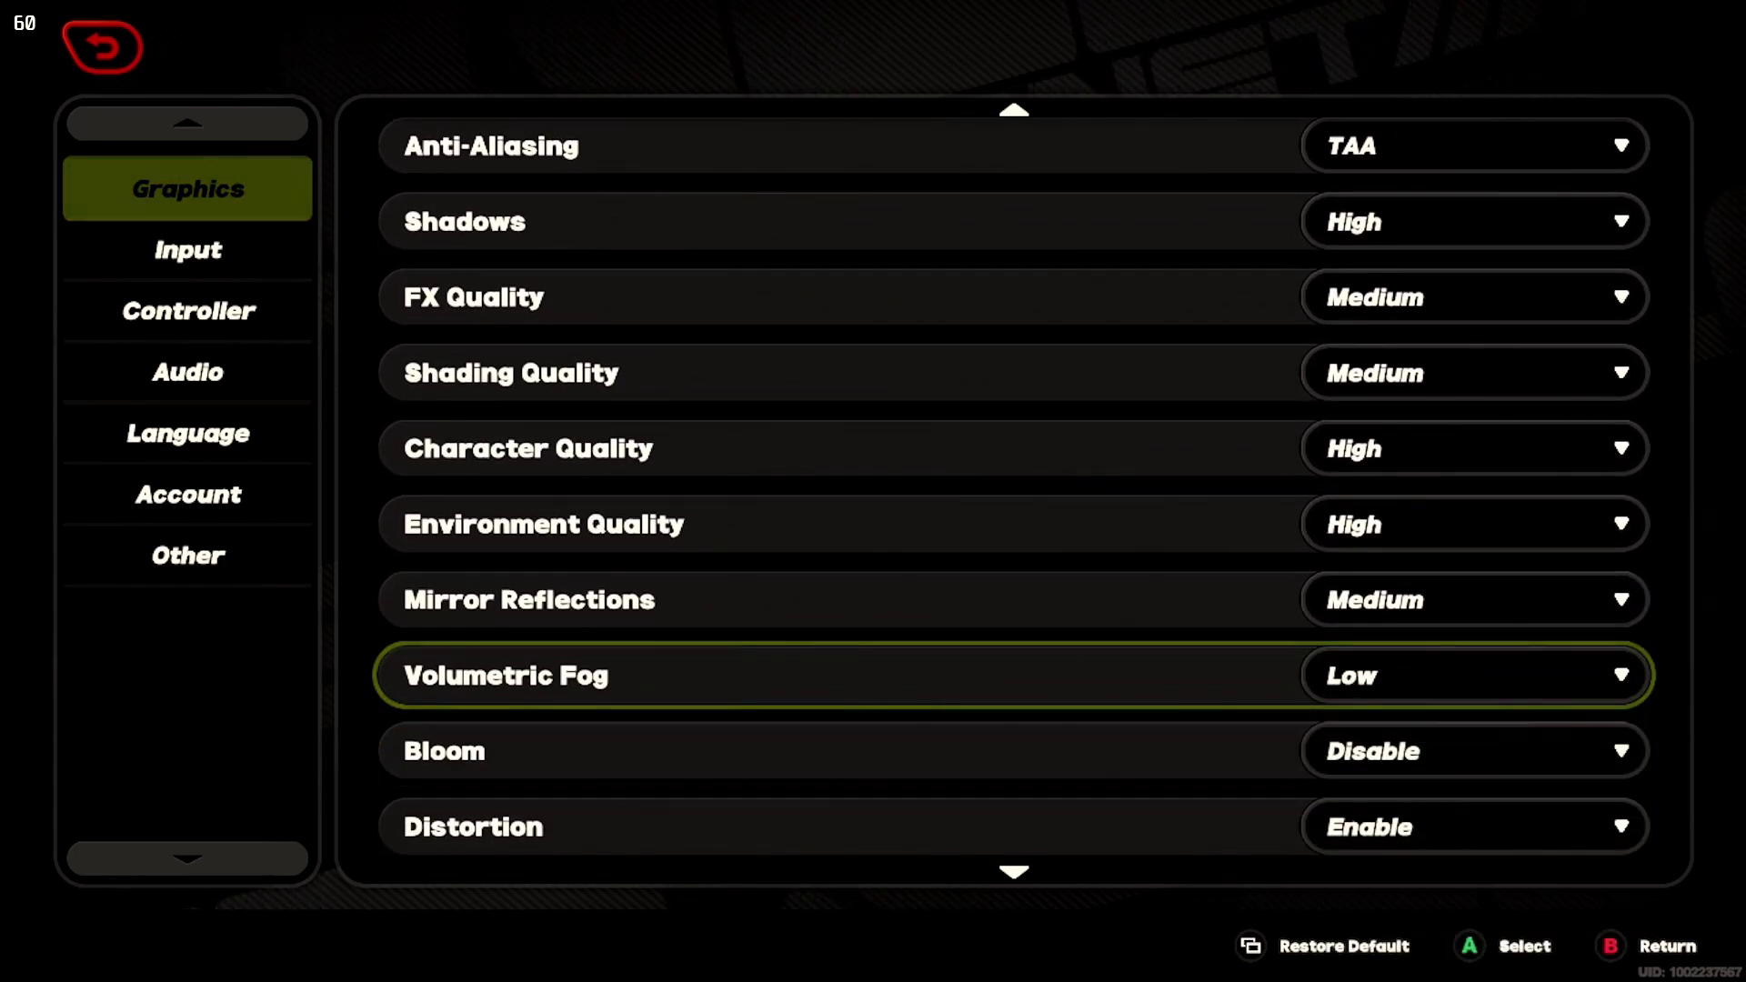
Review the Bloom, Distortion and Color Filter Strength settings at the end of the graphics list.
{"action": "key", "text": "Down"}
{"action": "key", "text": "Return"}
{"action": "key", "text": "Return"}
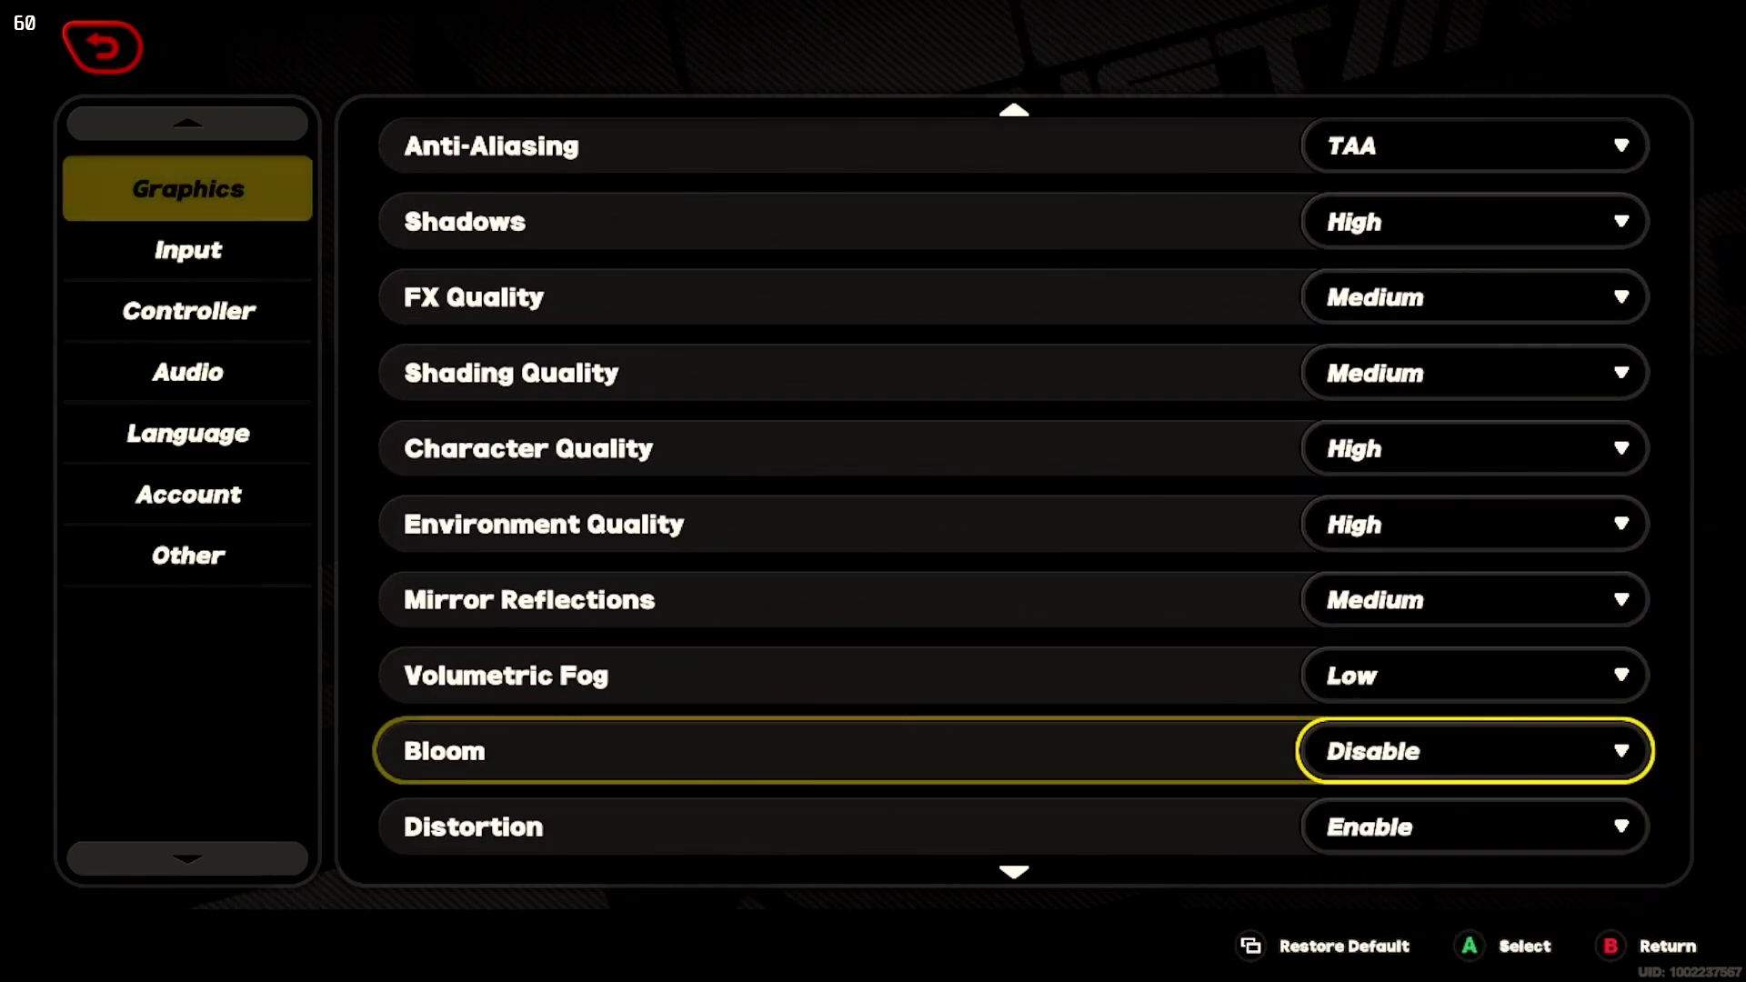
{"action": "scroll", "coordinate": [1014, 492], "scroll_direction": "down", "scroll_amount": 1}
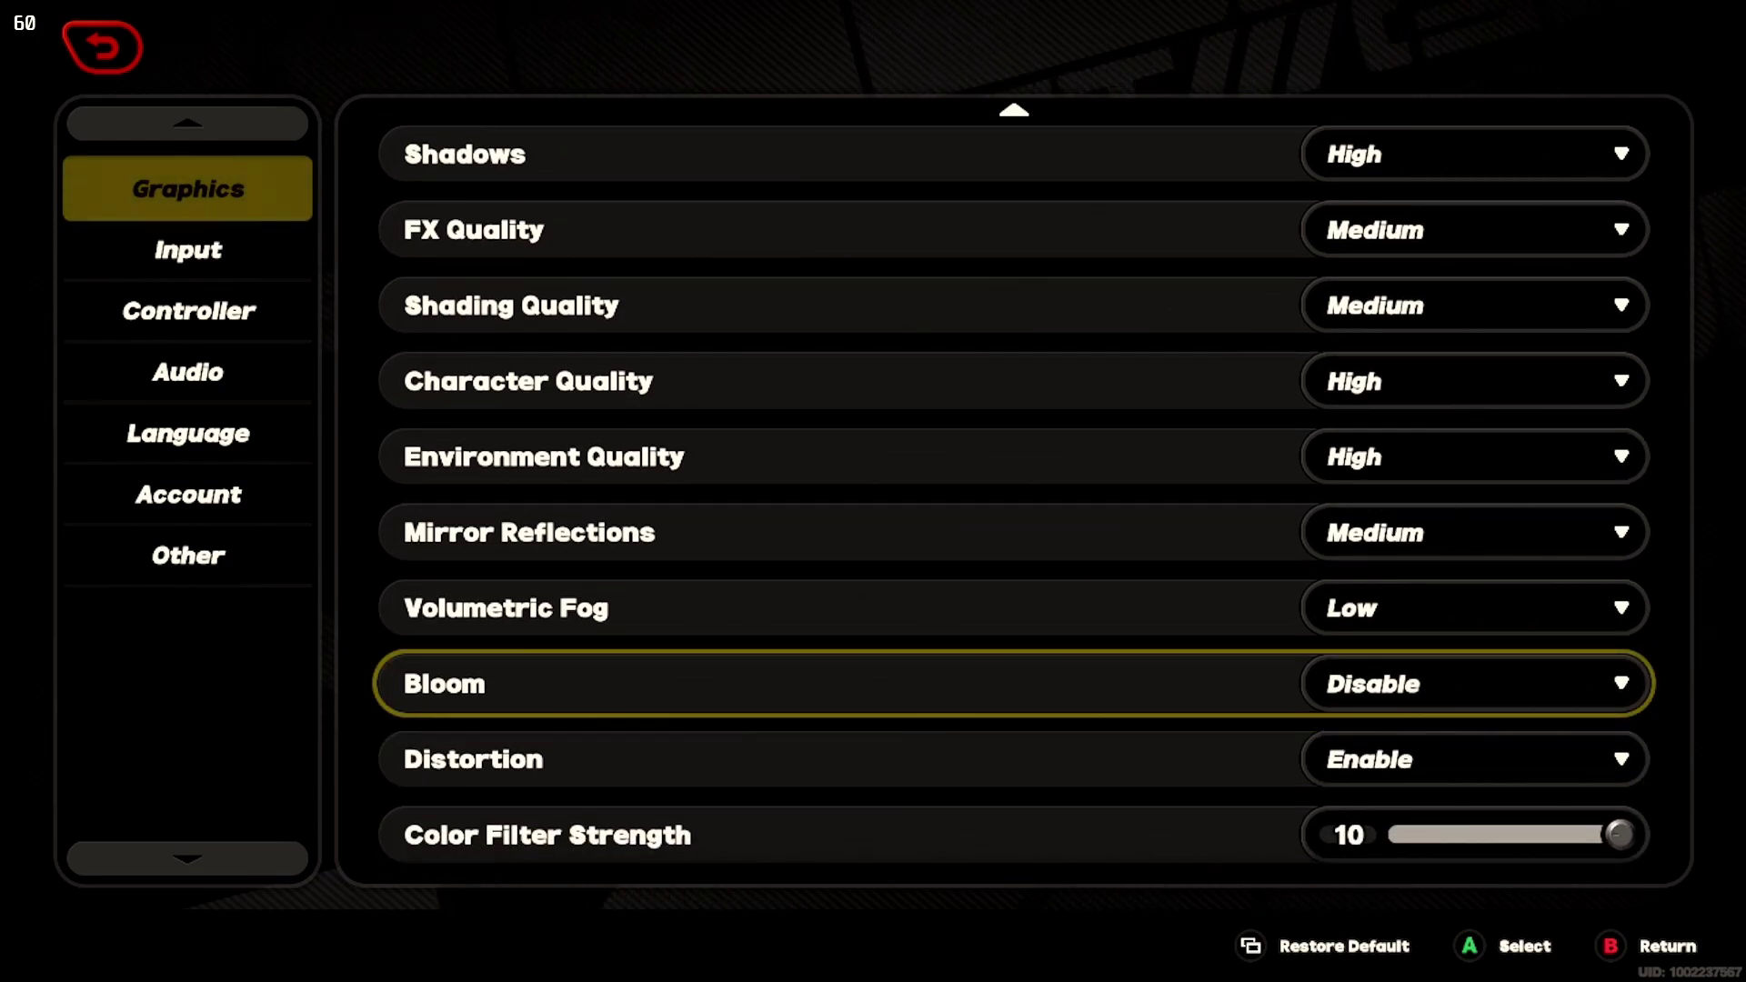
{"action": "key", "text": "Down"}
{"action": "key", "text": "Down"}
{"action": "key", "text": "Down"}
{"action": "key", "text": "Up"}
{"action": "key", "text": "Up"}
{"action": "key", "text": "Up"}
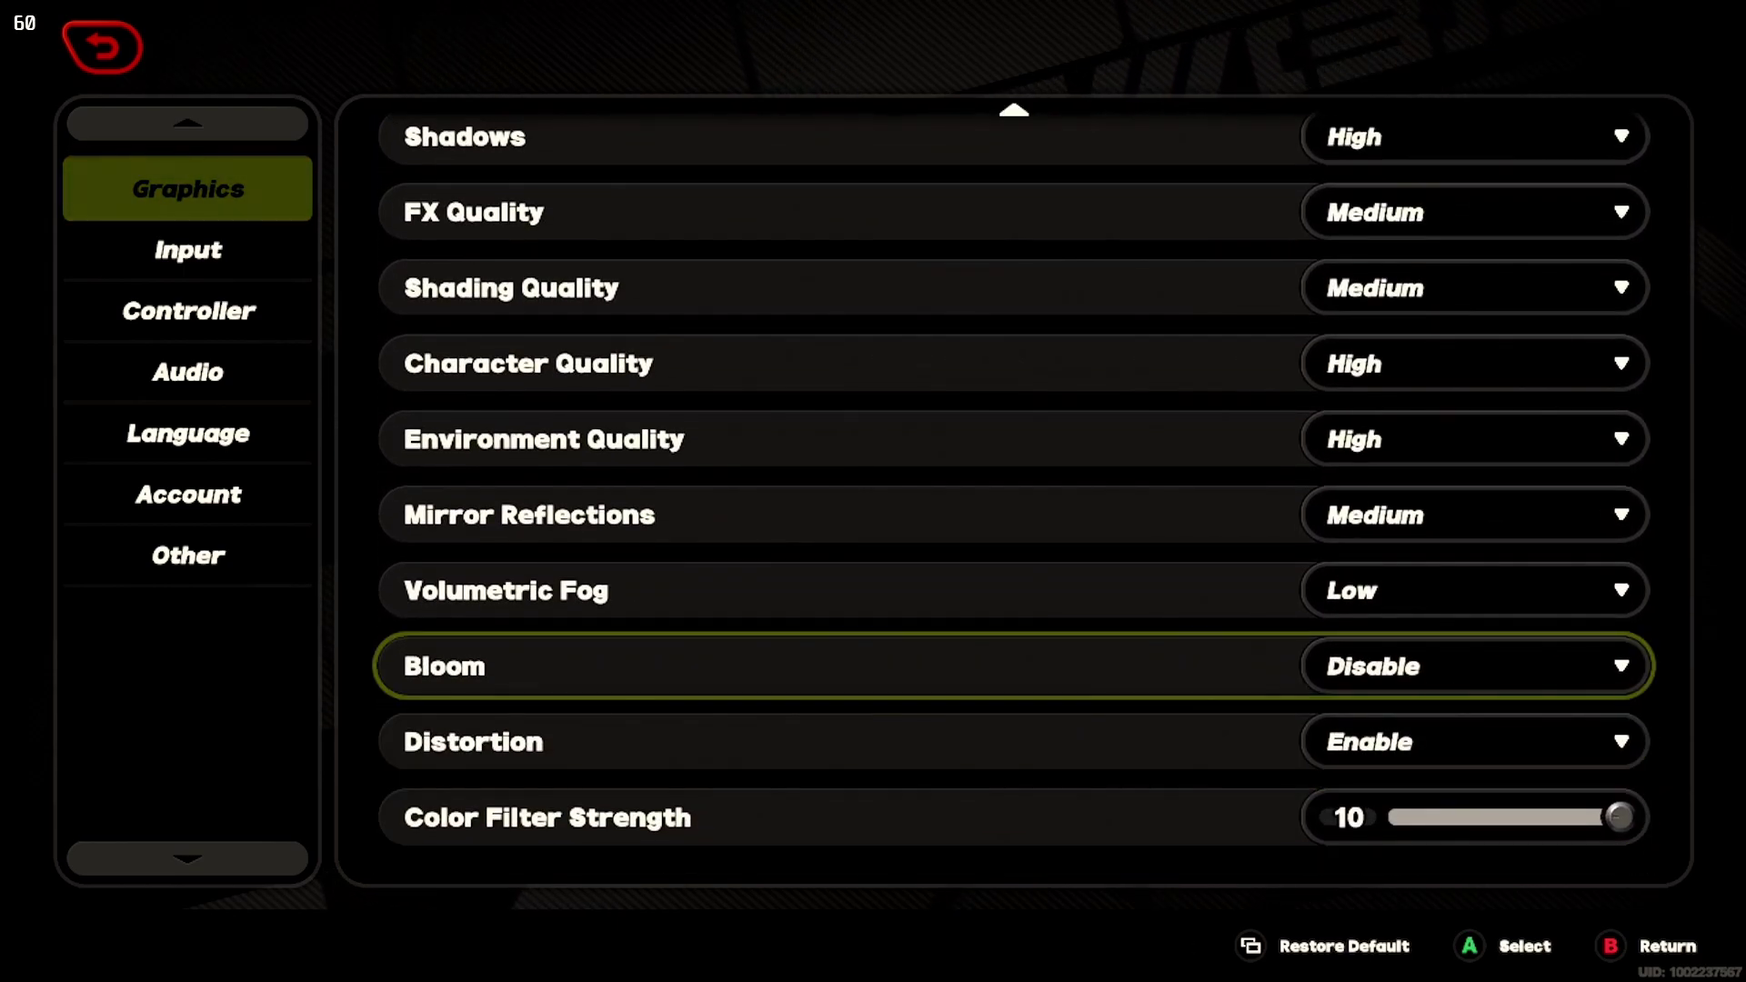
Leave the graphics settings and close the game menu to return to the game world.
{"action": "key", "text": "Escape"}
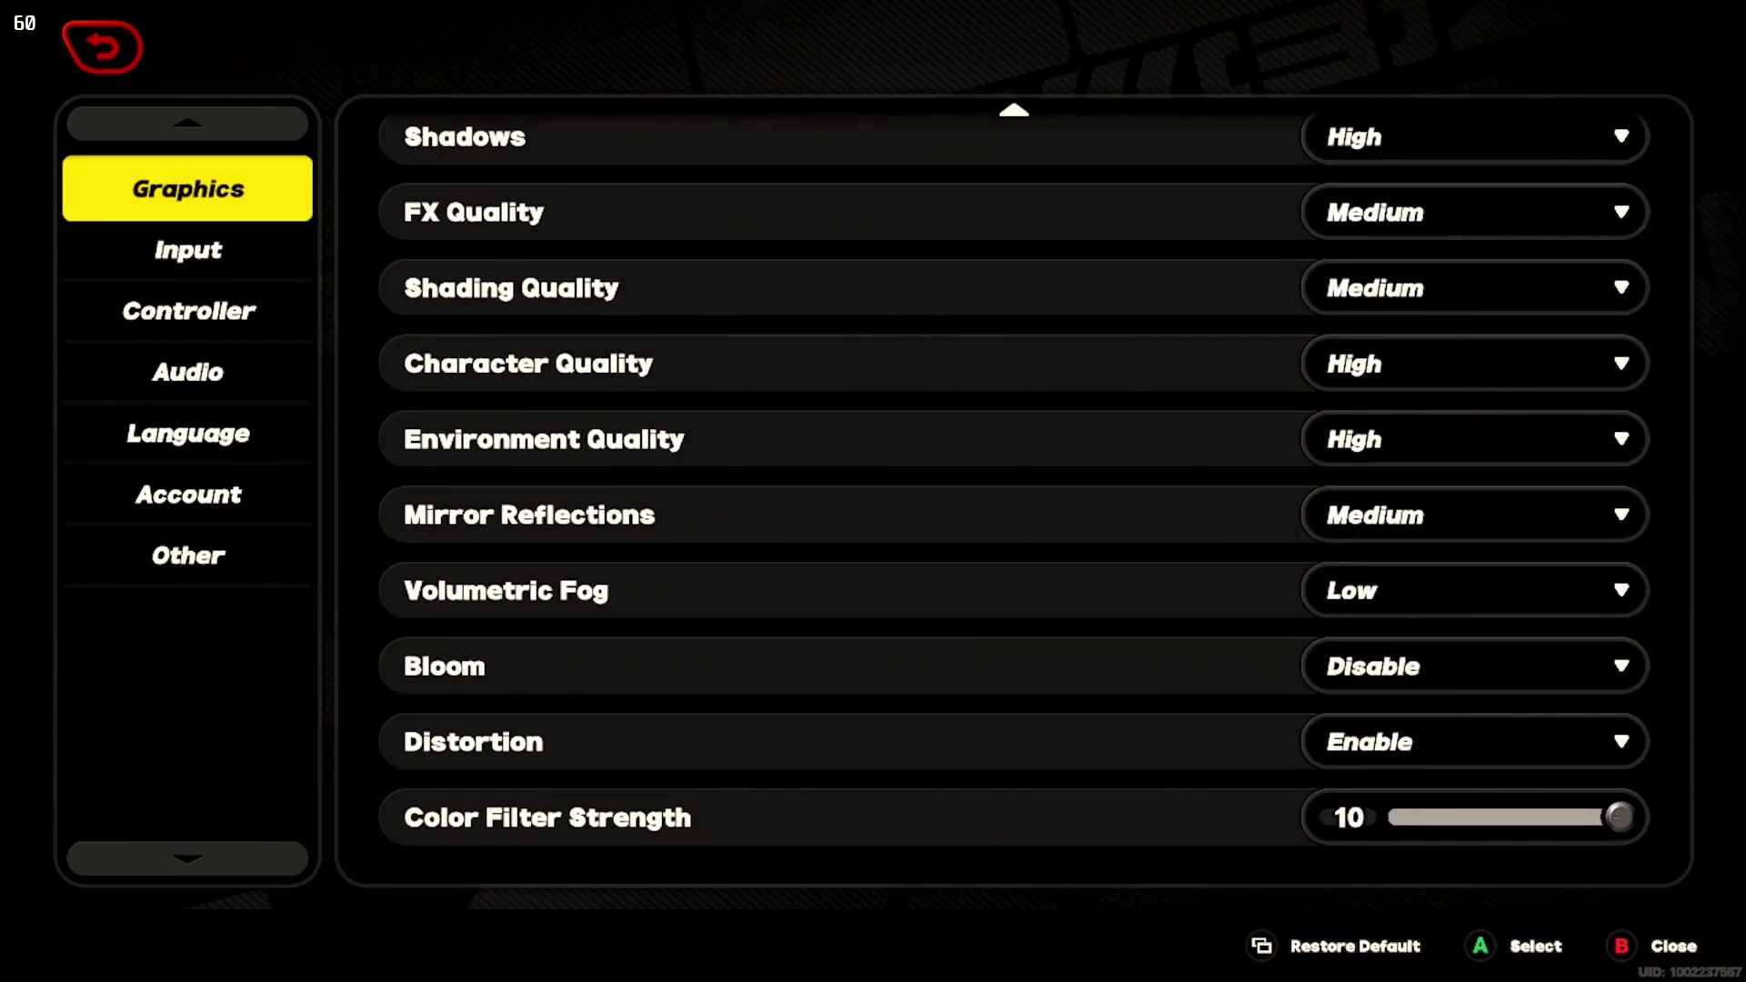
{"action": "key", "text": "Escape"}
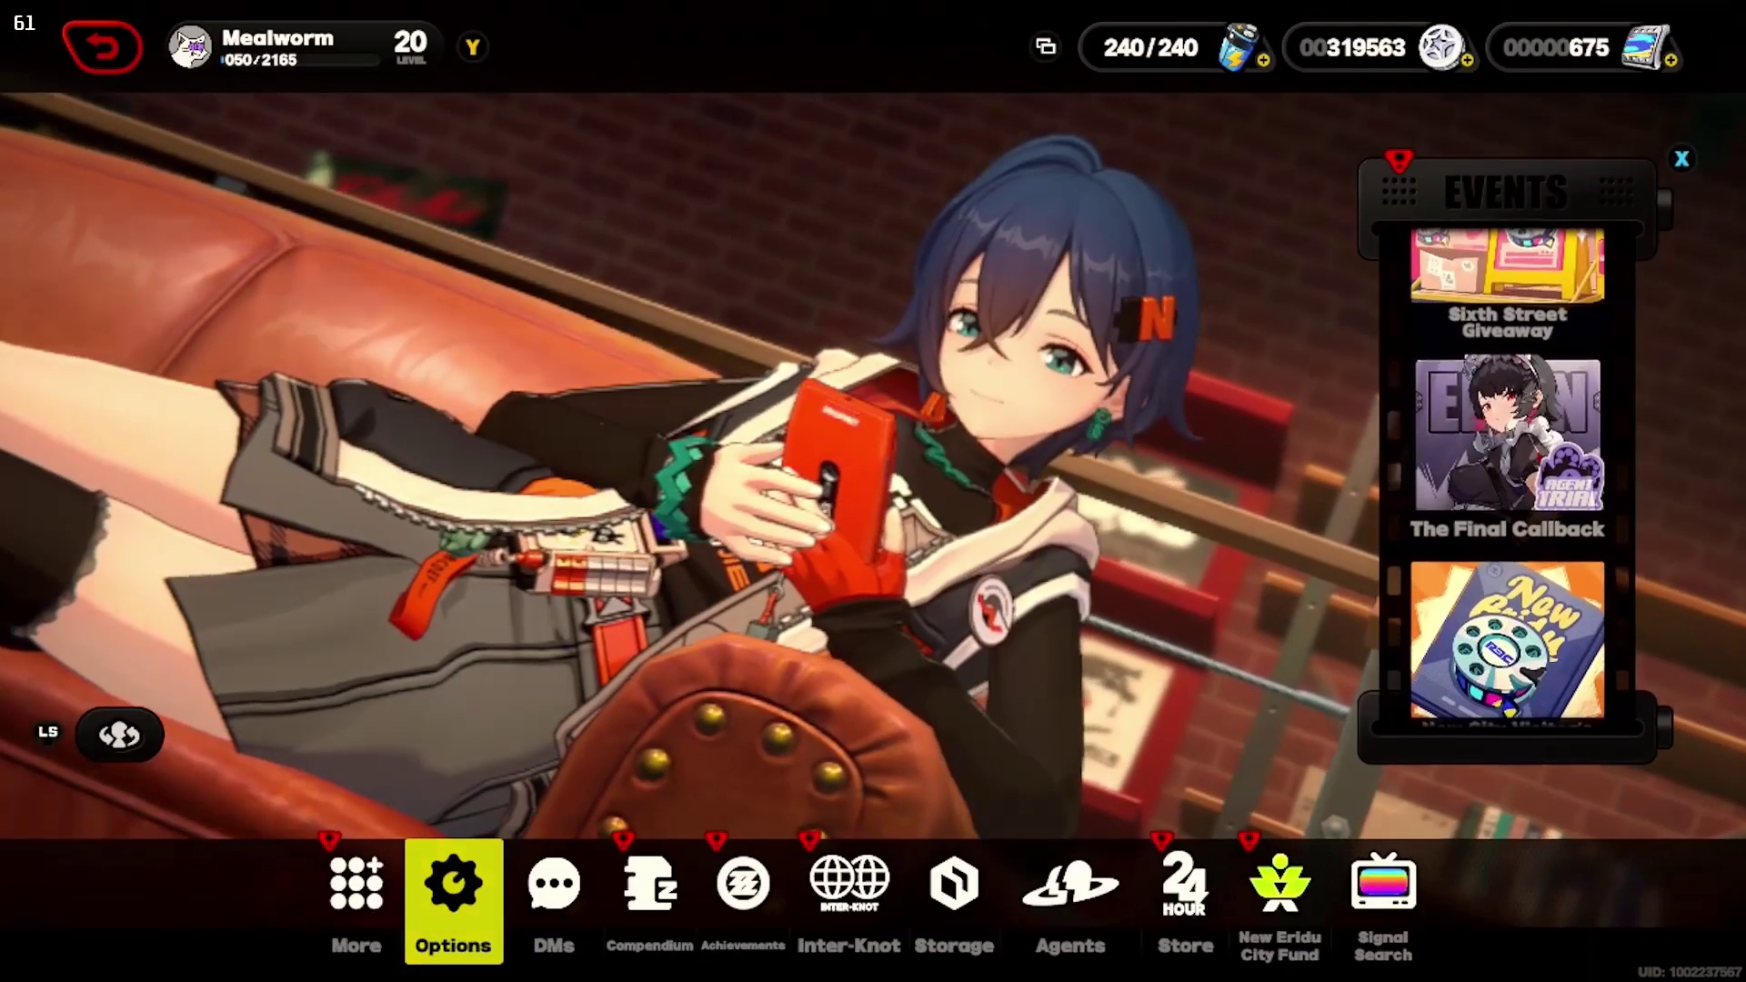
{"action": "key", "text": "Escape"}
Run the character around the outpost and look in several directions to check the frame rate with the adjusted graphics settings.
{"action": "key", "text": "w"}
{"action": "key", "text": "w"}
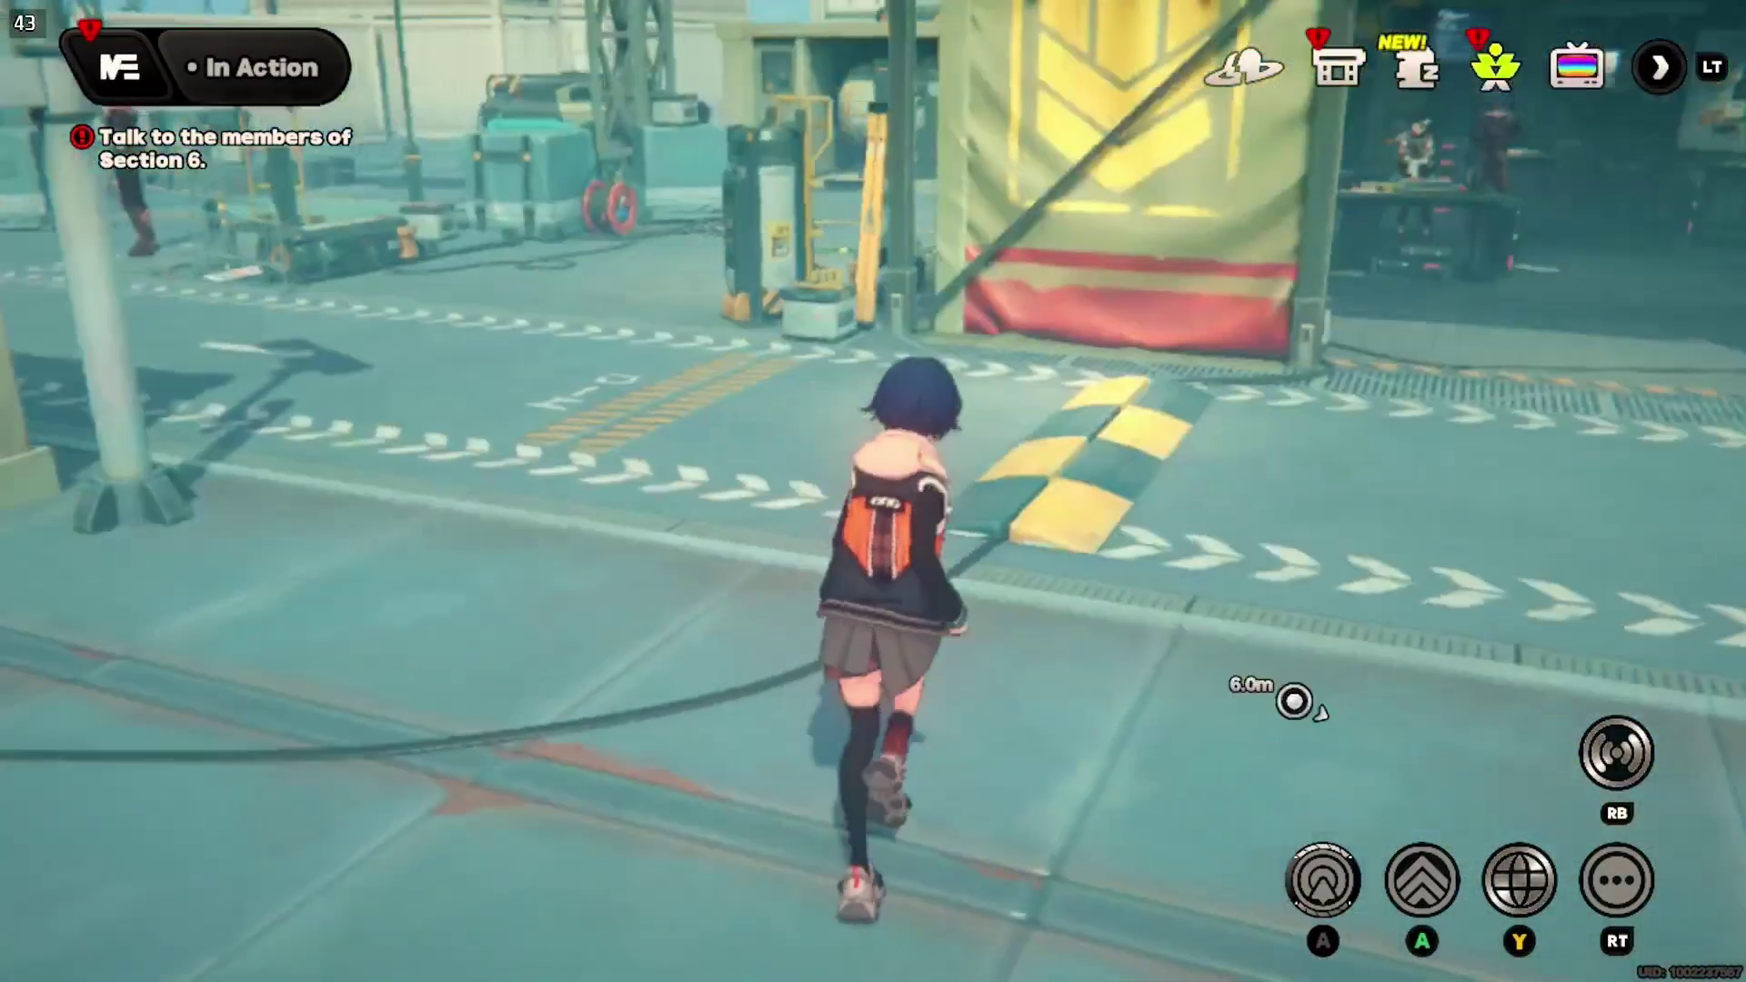
{"action": "key", "text": "w"}
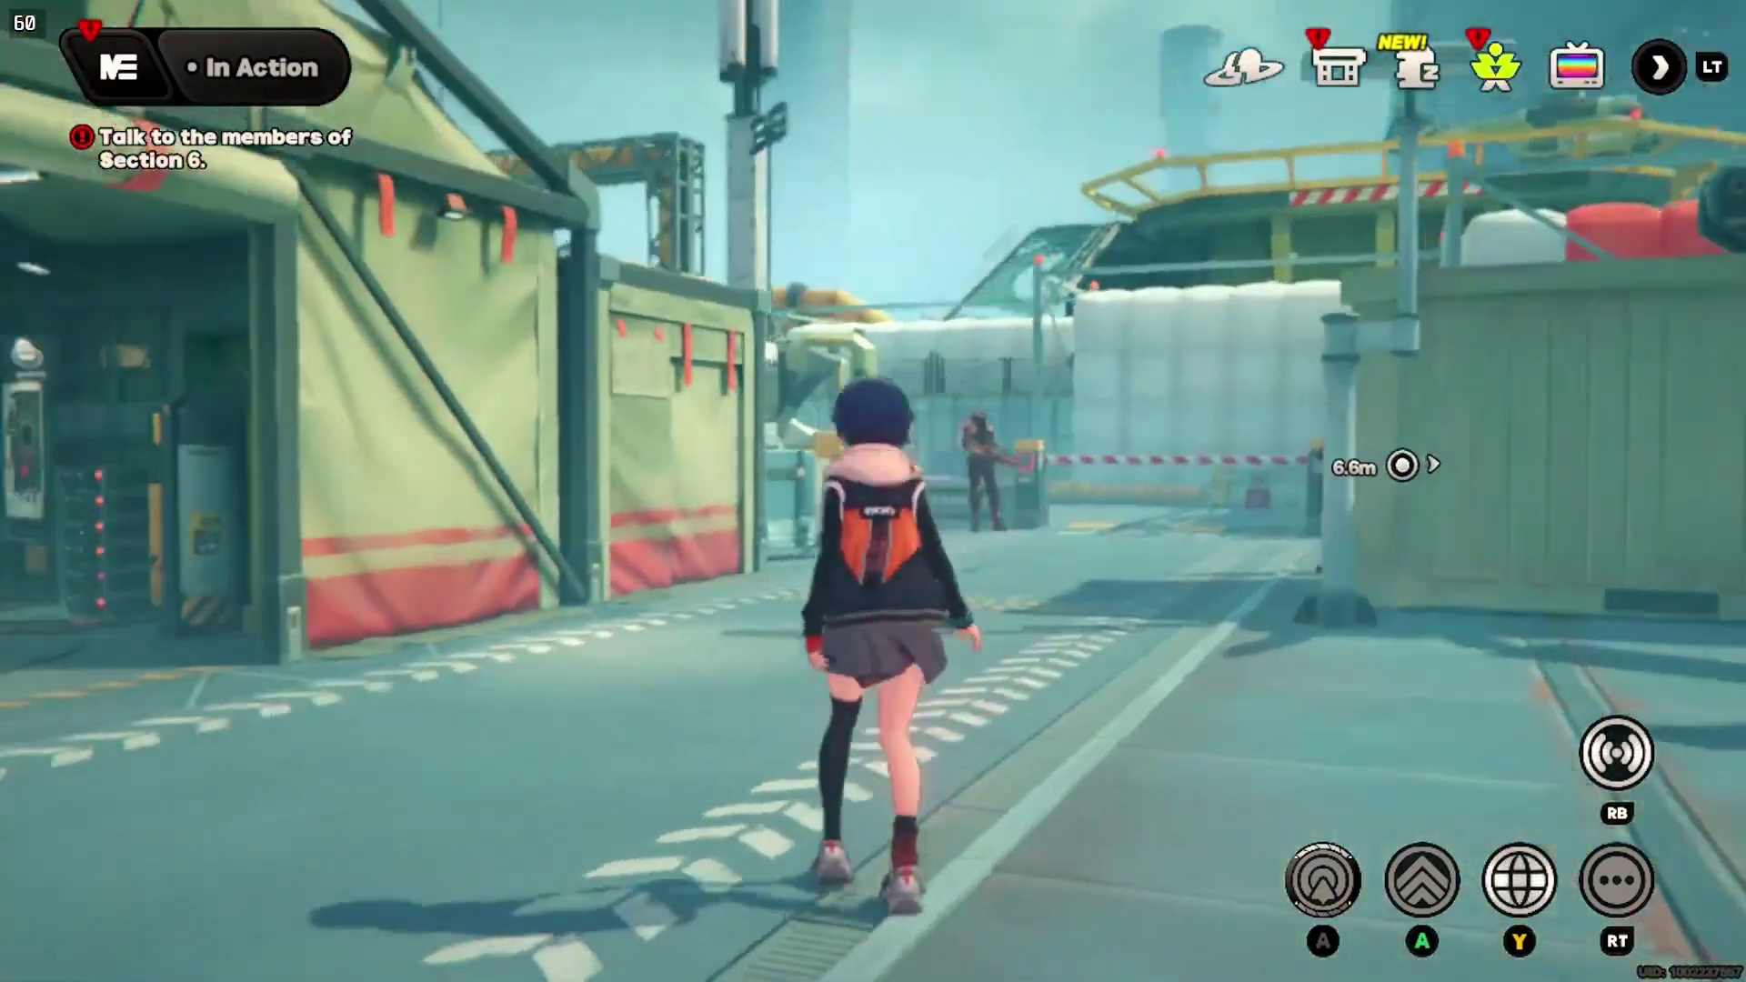
{"action": "key", "text": "w"}
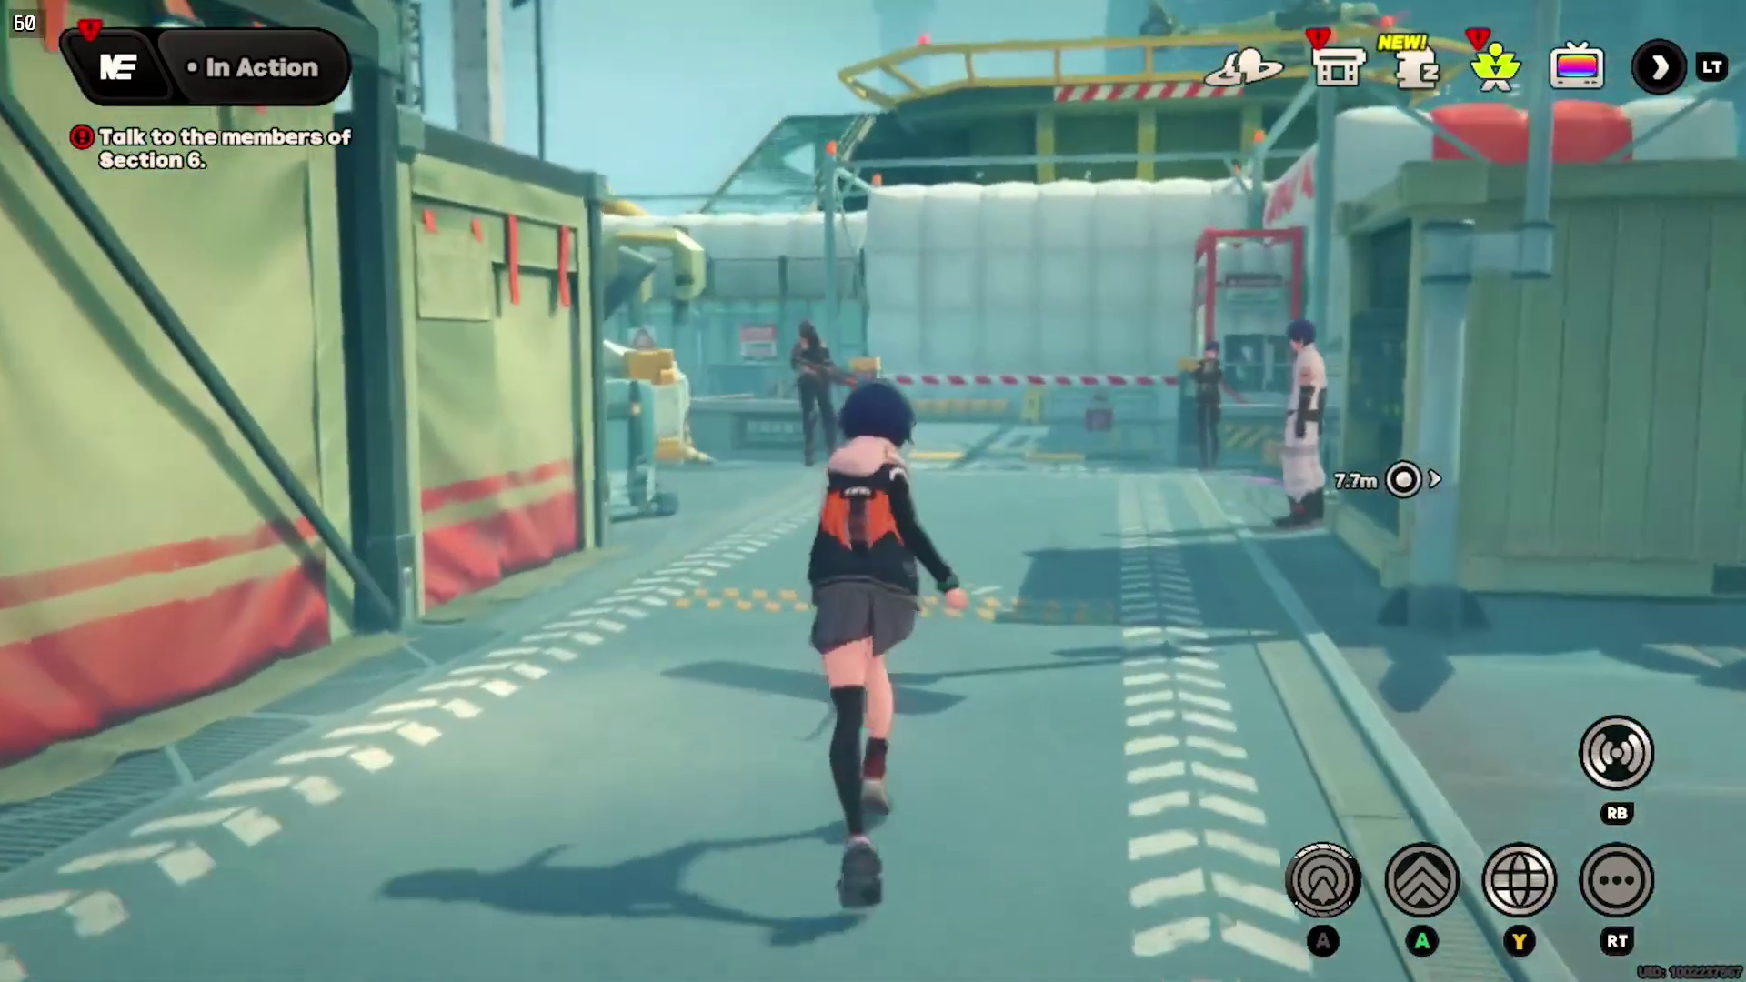
{"action": "key", "text": "w"}
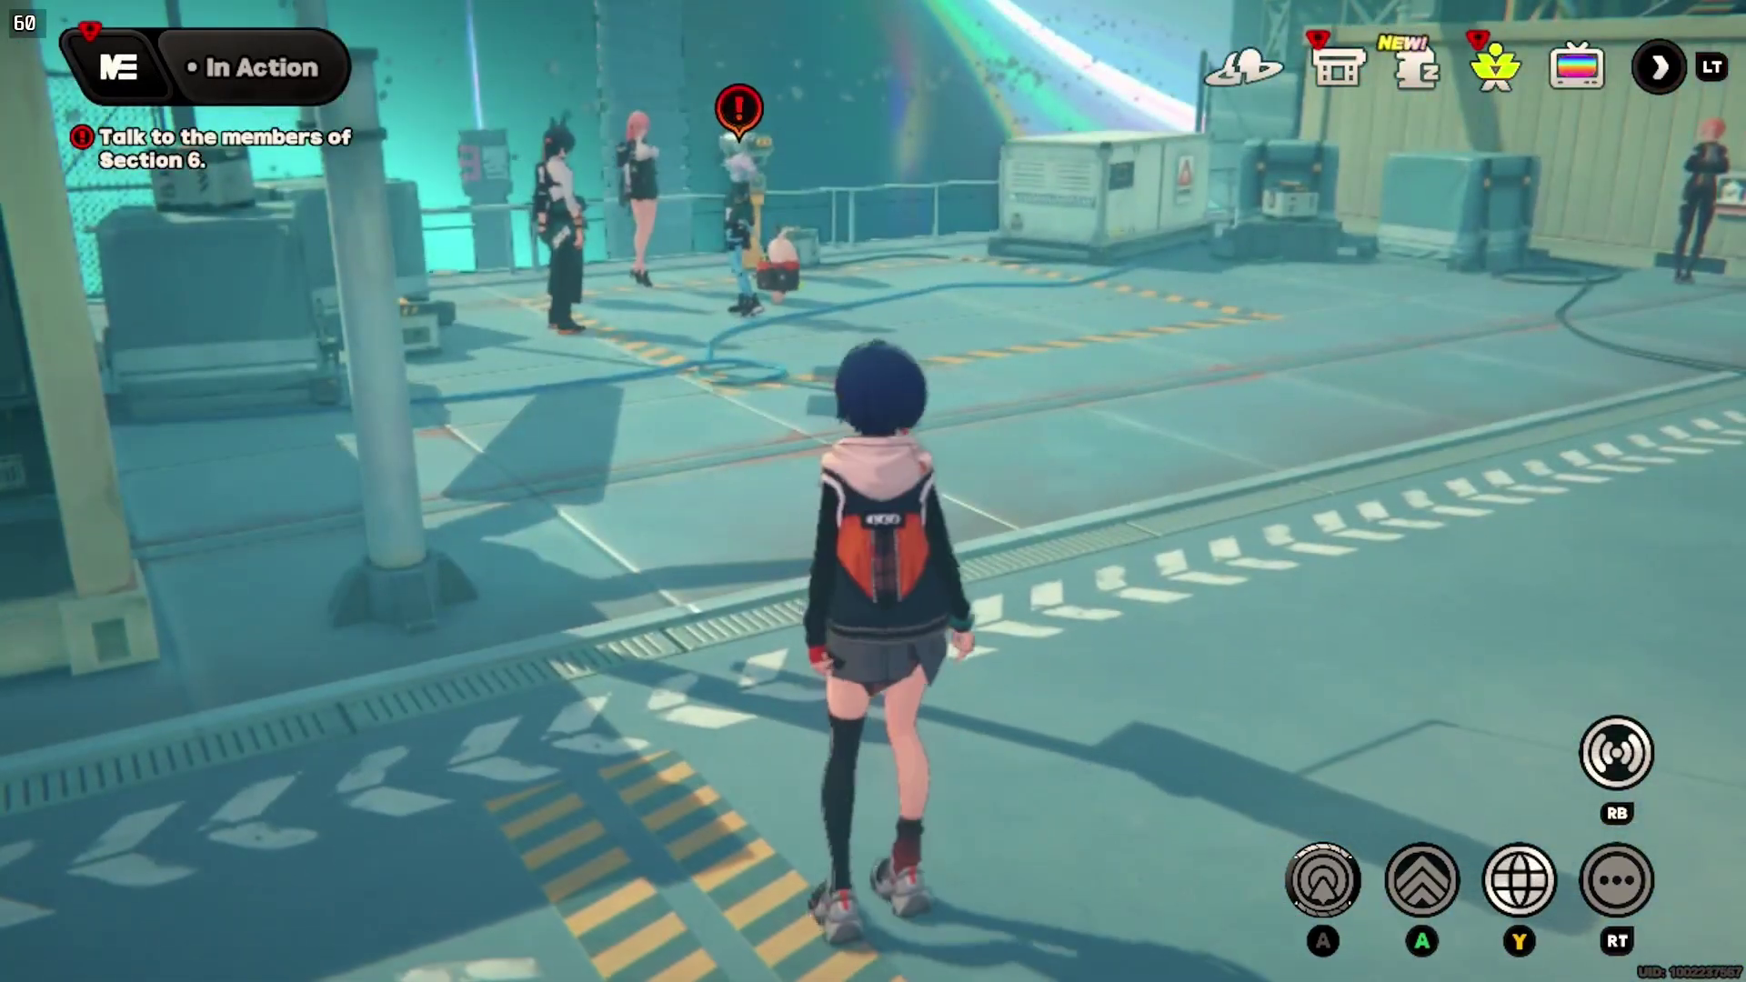
{"action": "key", "text": "w"}
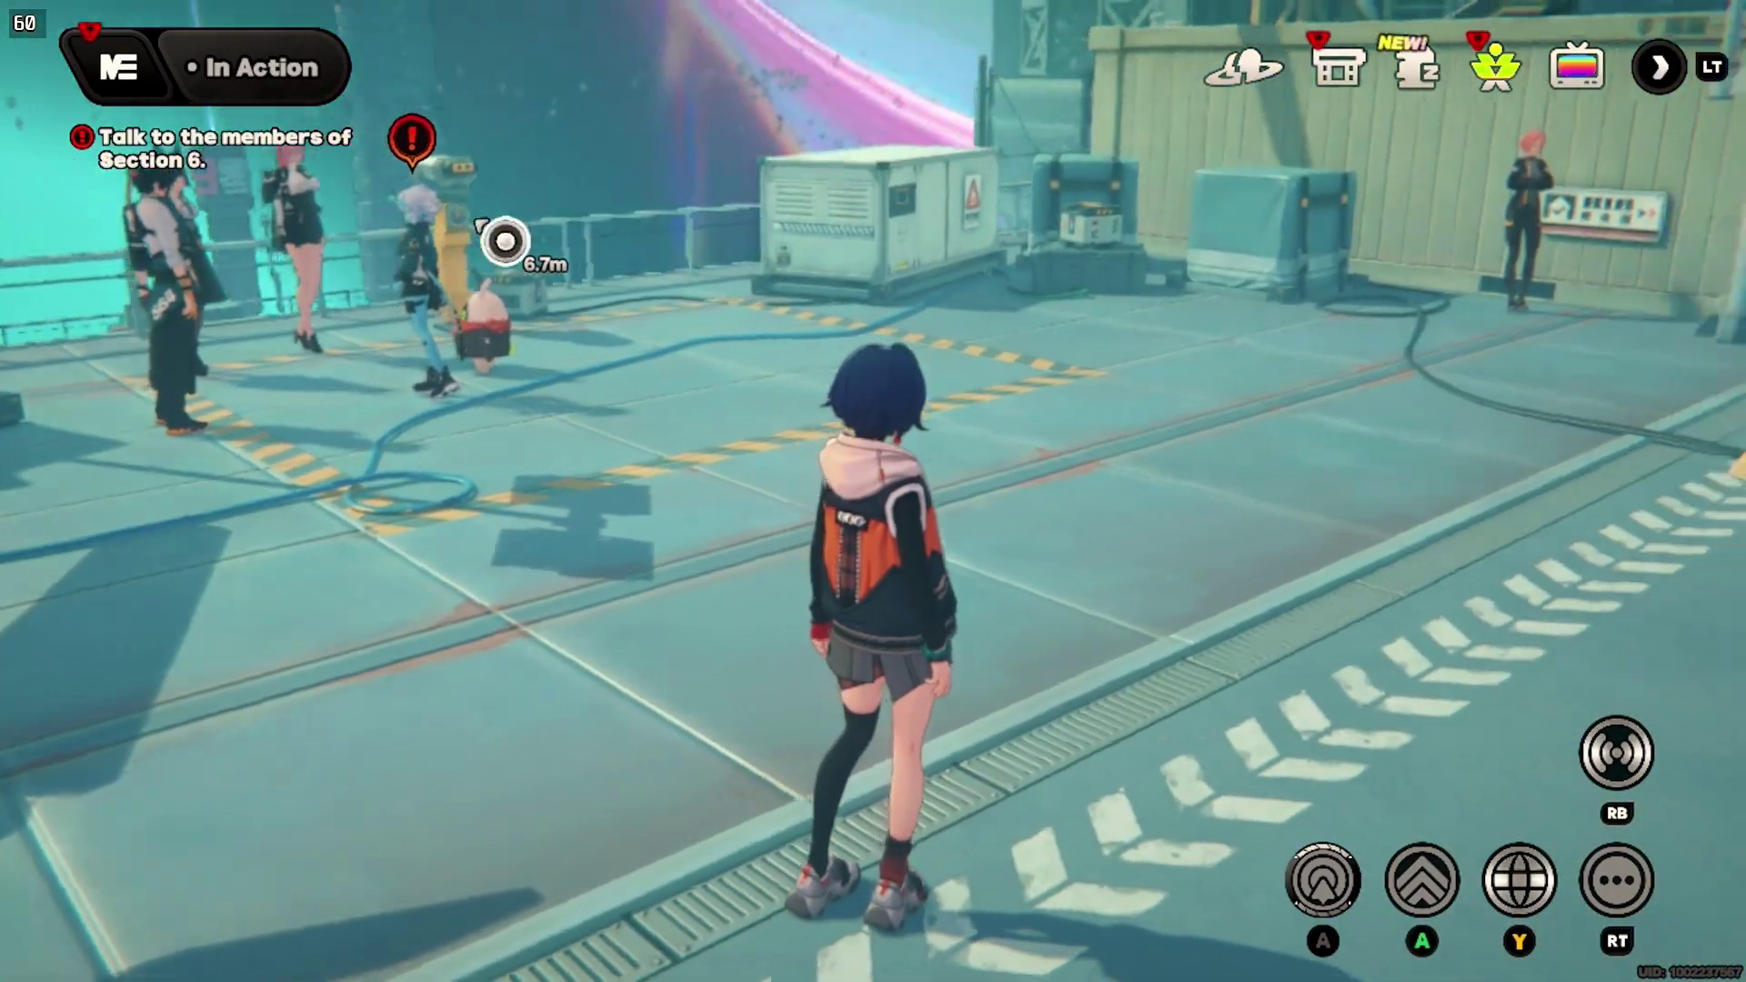
{"action": "left_click_drag", "start_coordinate": [873, 491], "coordinate": [1146, 491]}
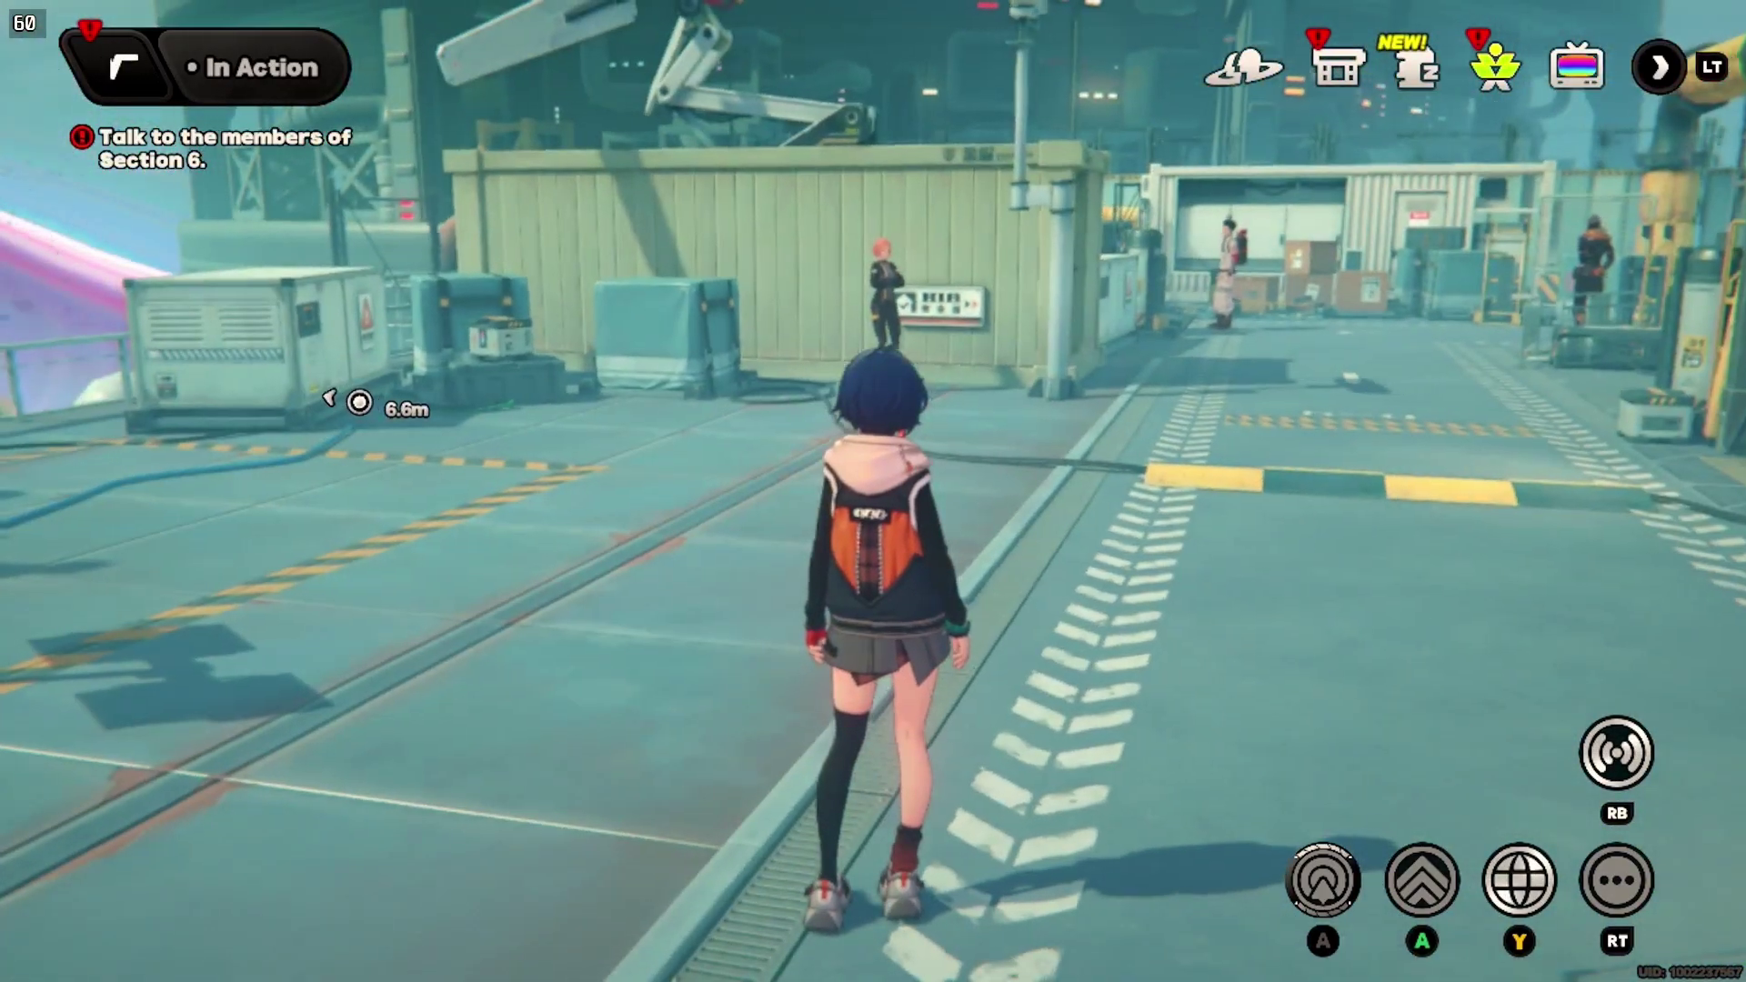
{"action": "key", "text": "w"}
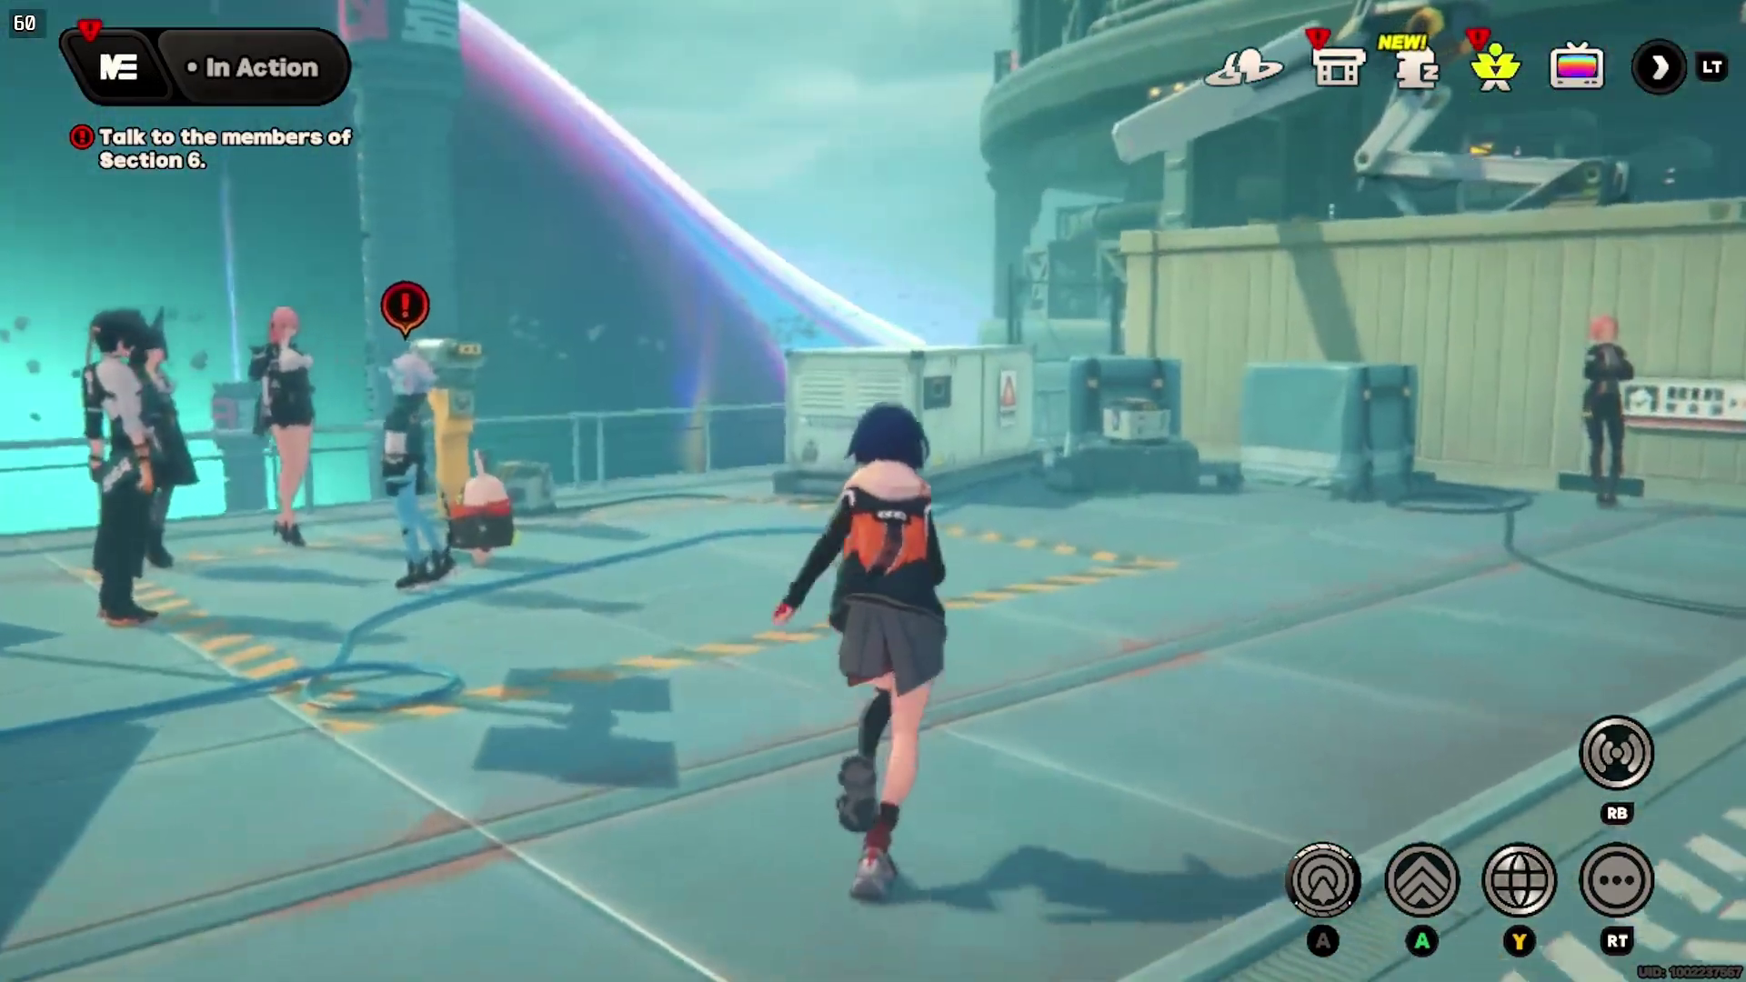
{"action": "left_click_drag", "start_coordinate": [873, 491], "coordinate": [1183, 491]}
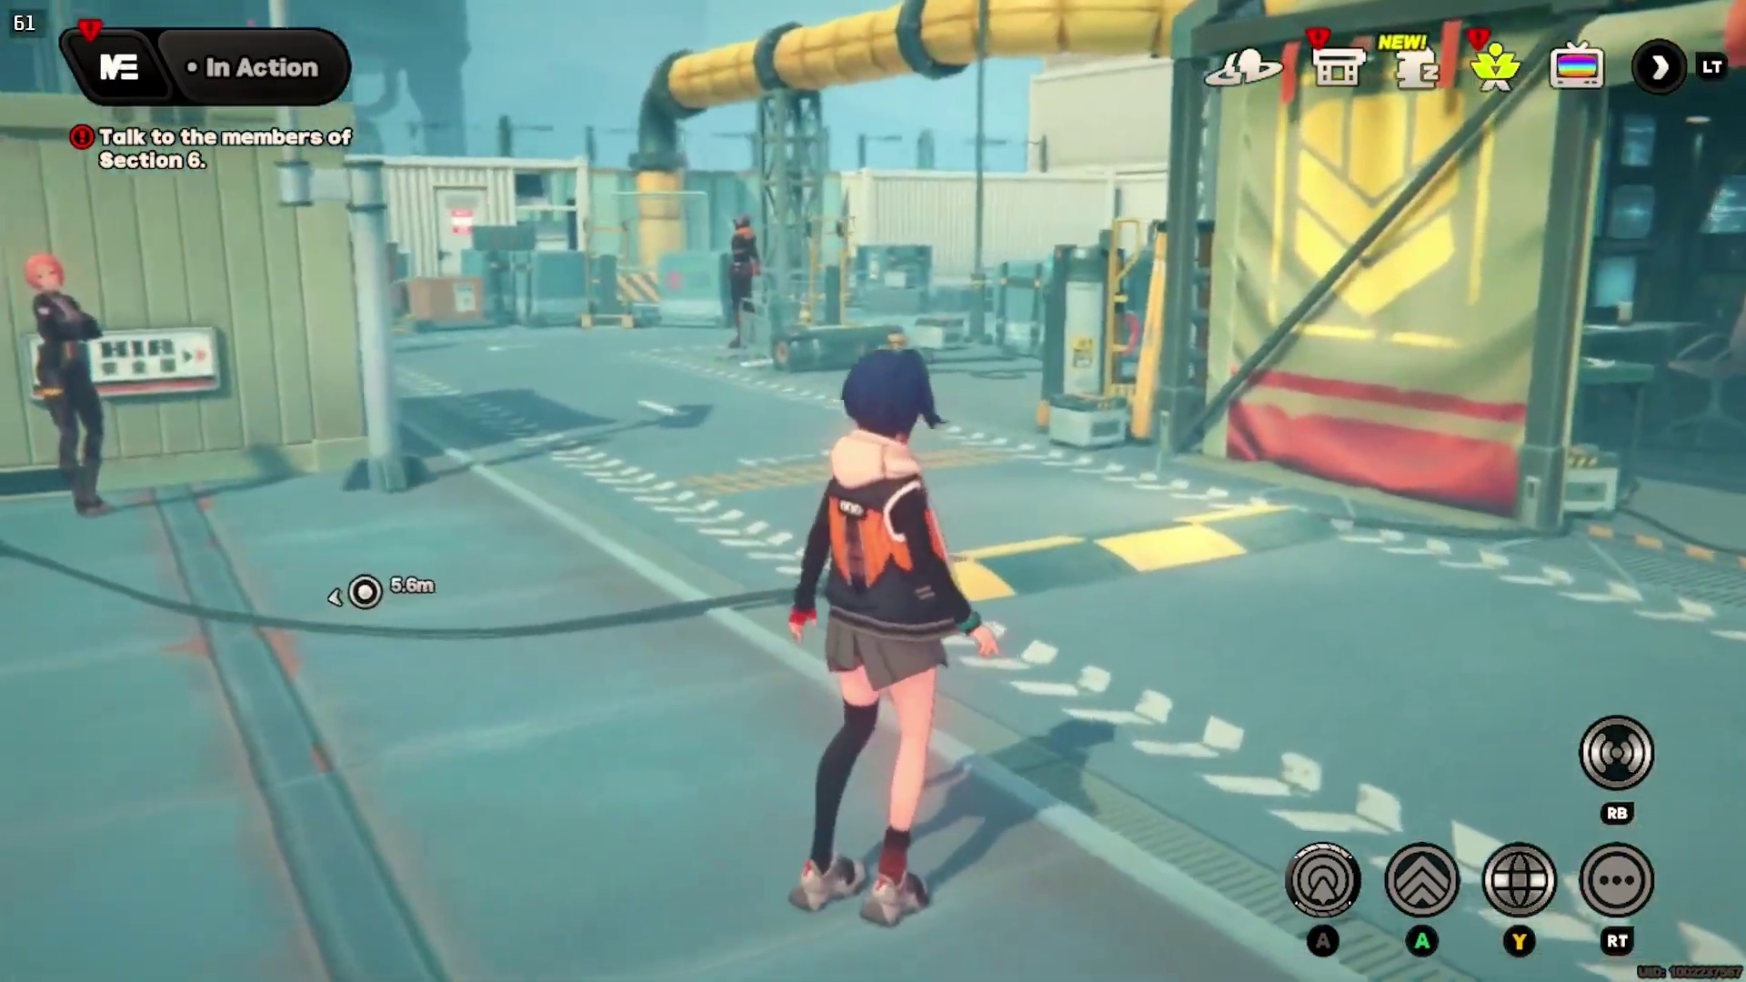
{"action": "left_click_drag", "start_coordinate": [873, 491], "coordinate": [182, 491]}
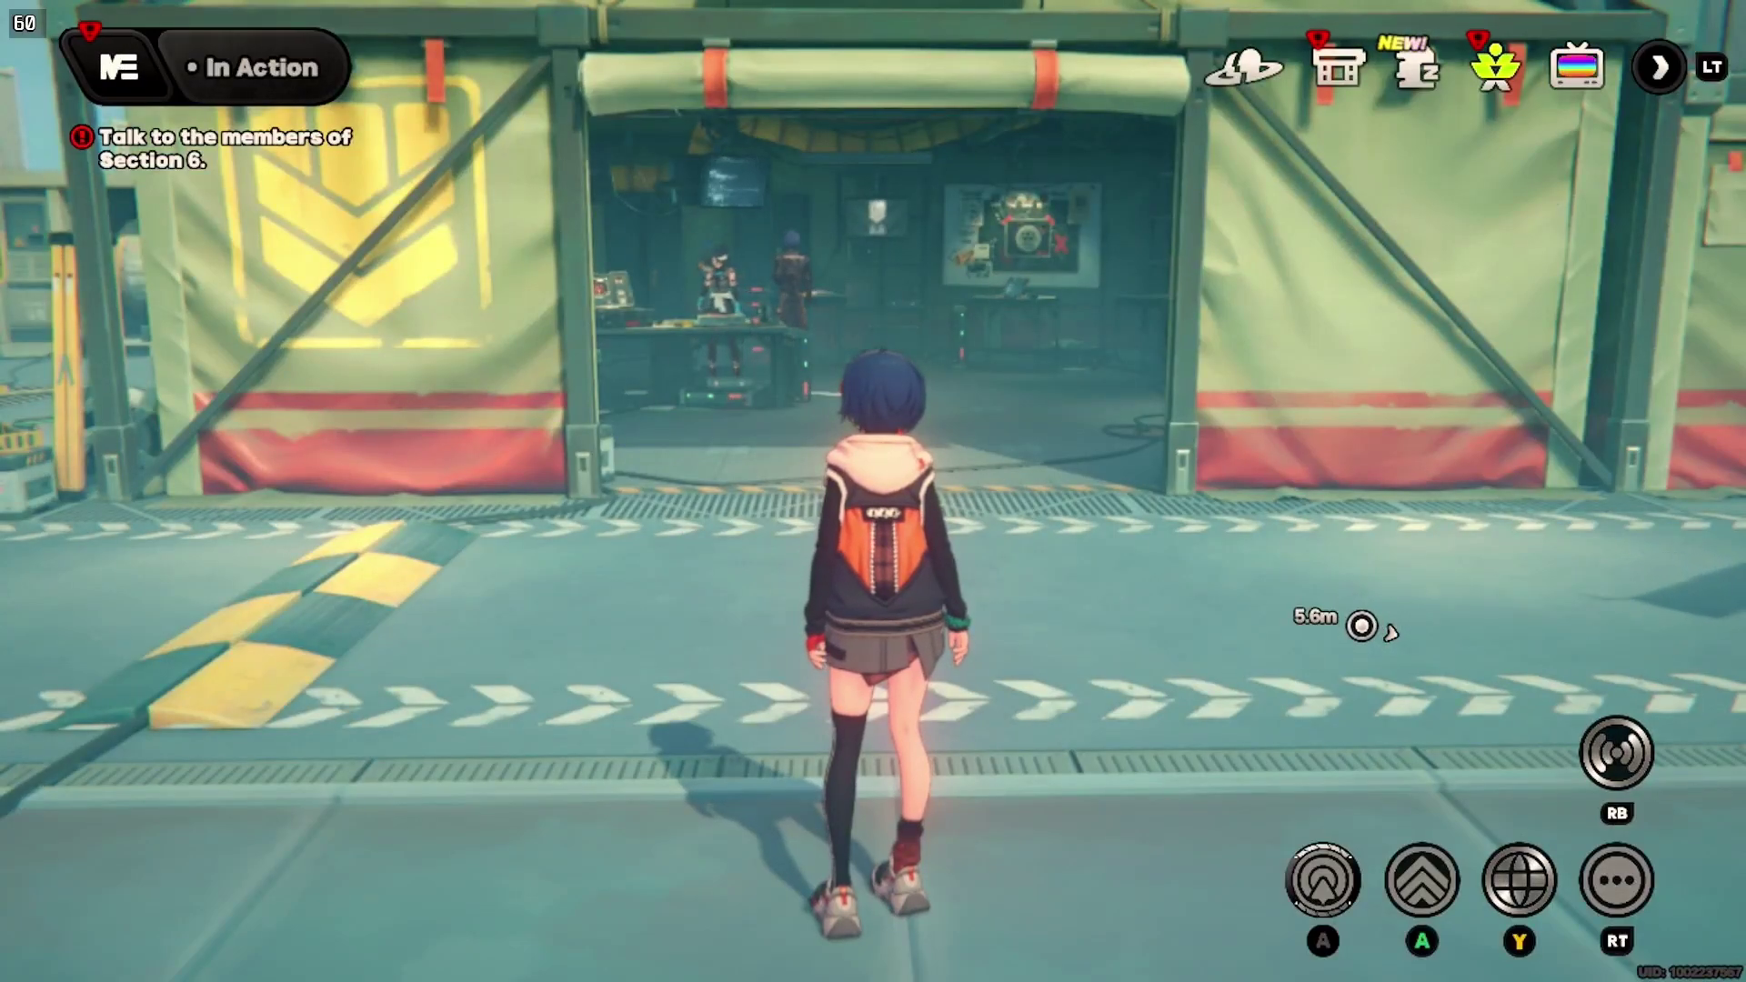
Reopen the game menu and go to the Options entry.
{"action": "key", "text": "Escape"}
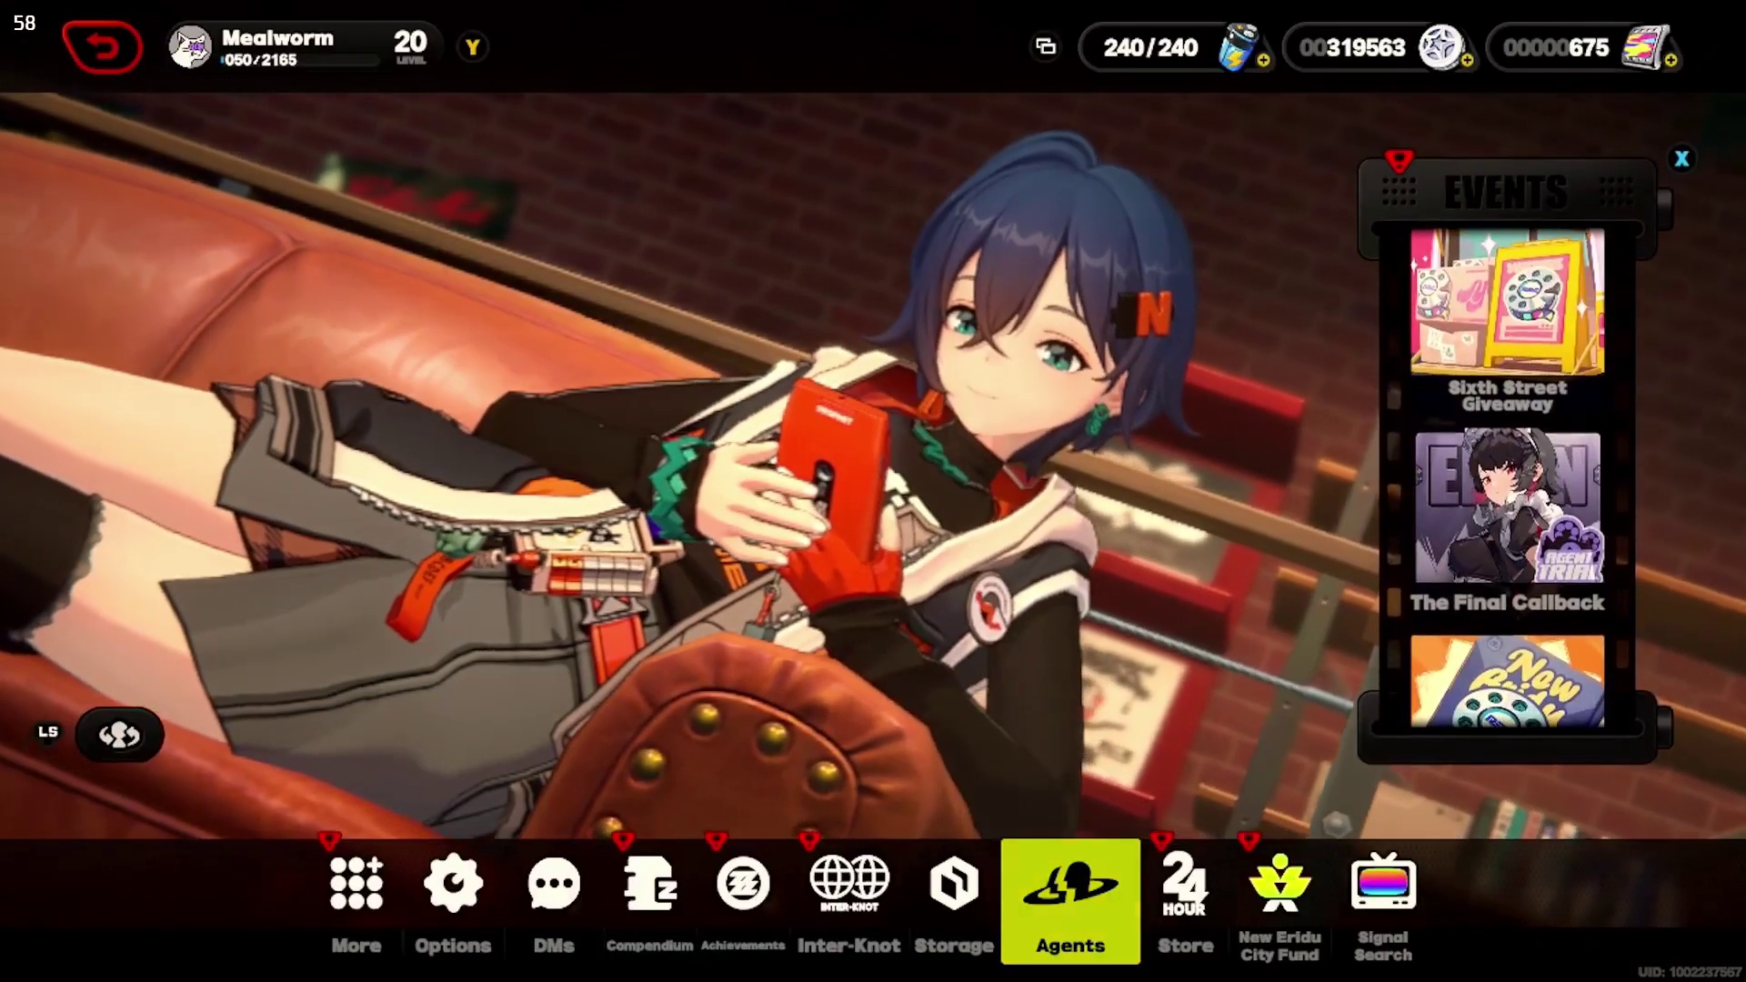
{"action": "left_click", "coordinate": [554, 896]}
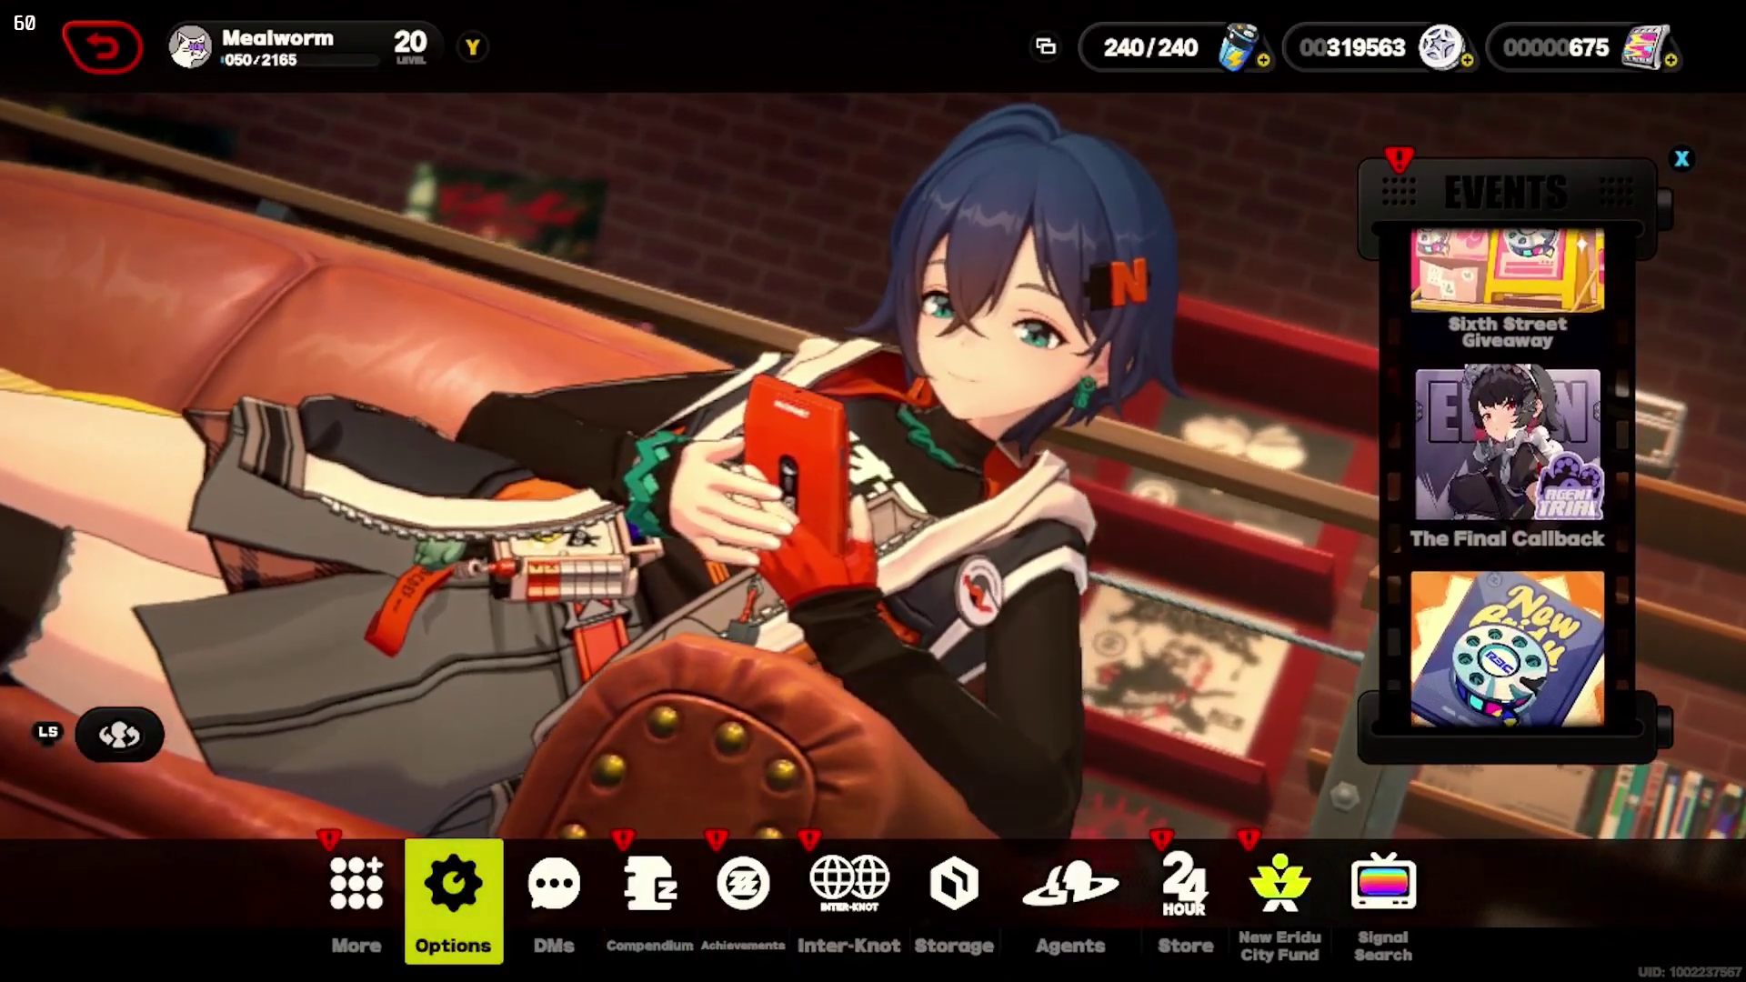